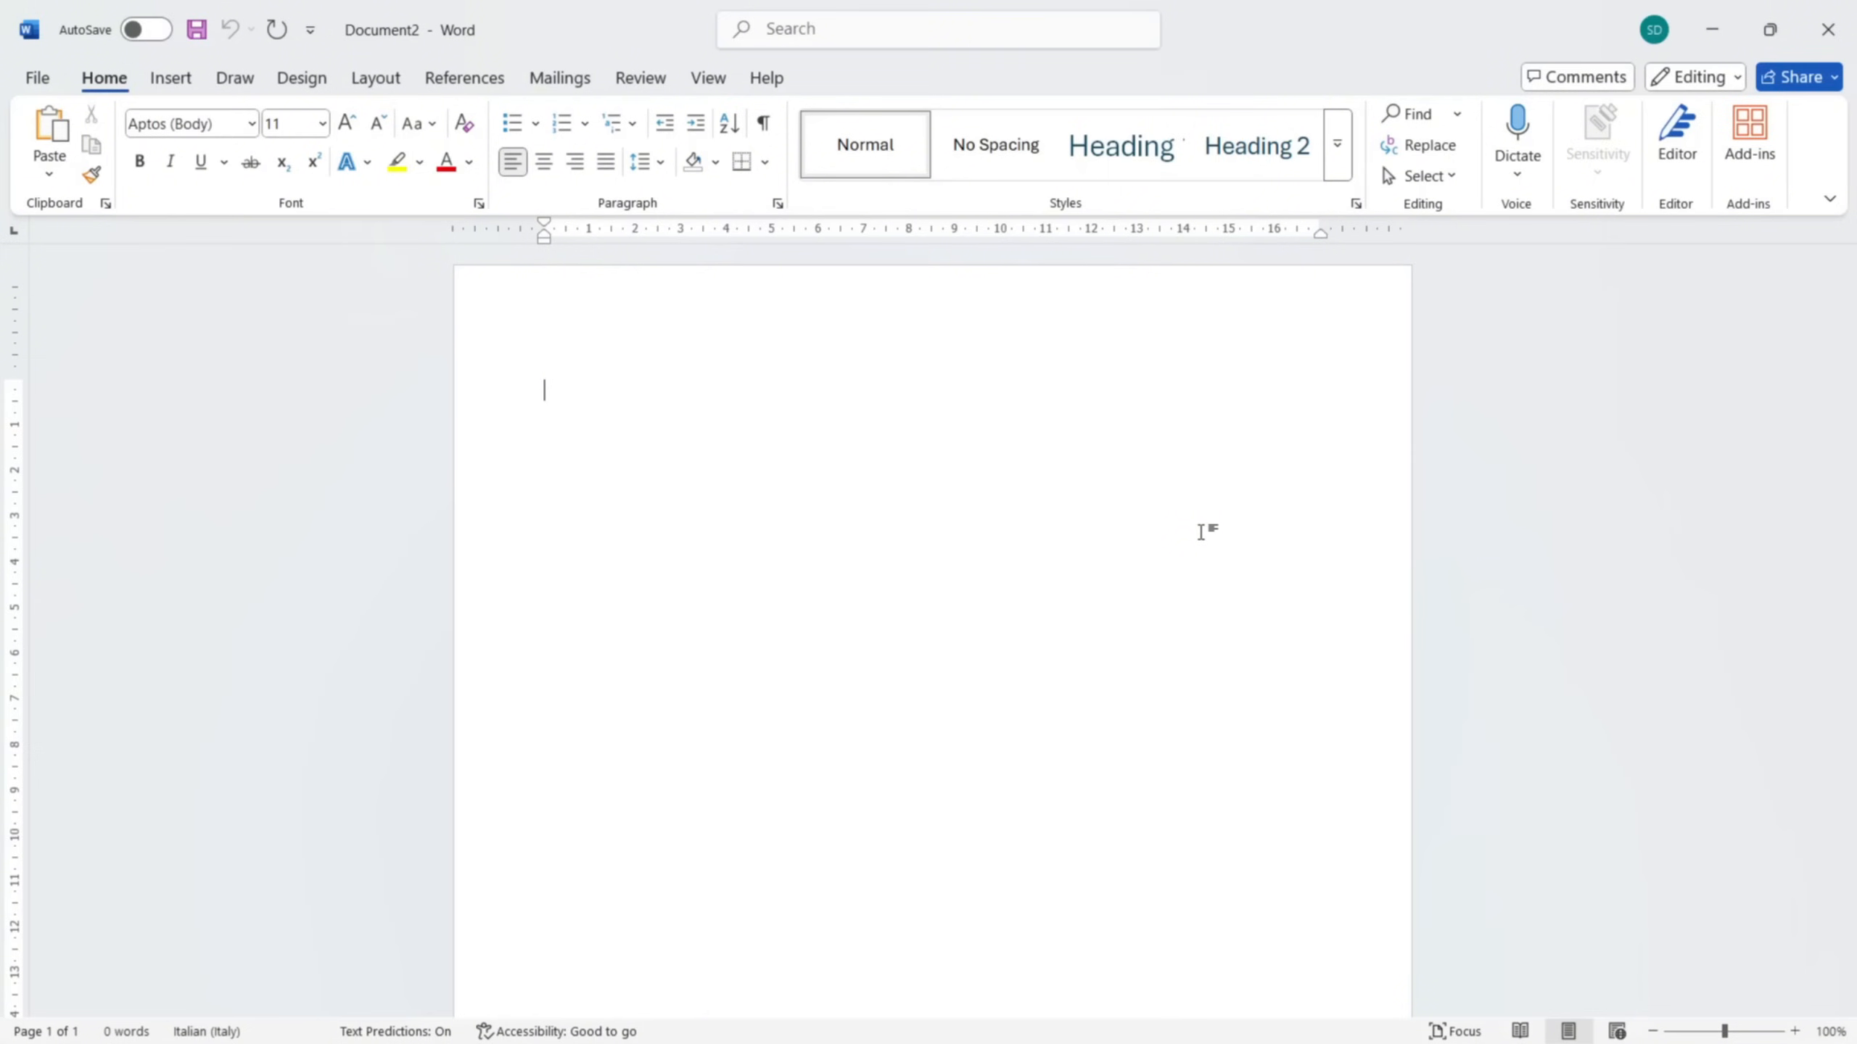
- Enter two paragraphs of filler text, "gdrlkhokjèytkliè gmhlyp vntoy6" and "vbekienfo", in the blank document
{"action": "type", "text": "gdrlkhokj"}
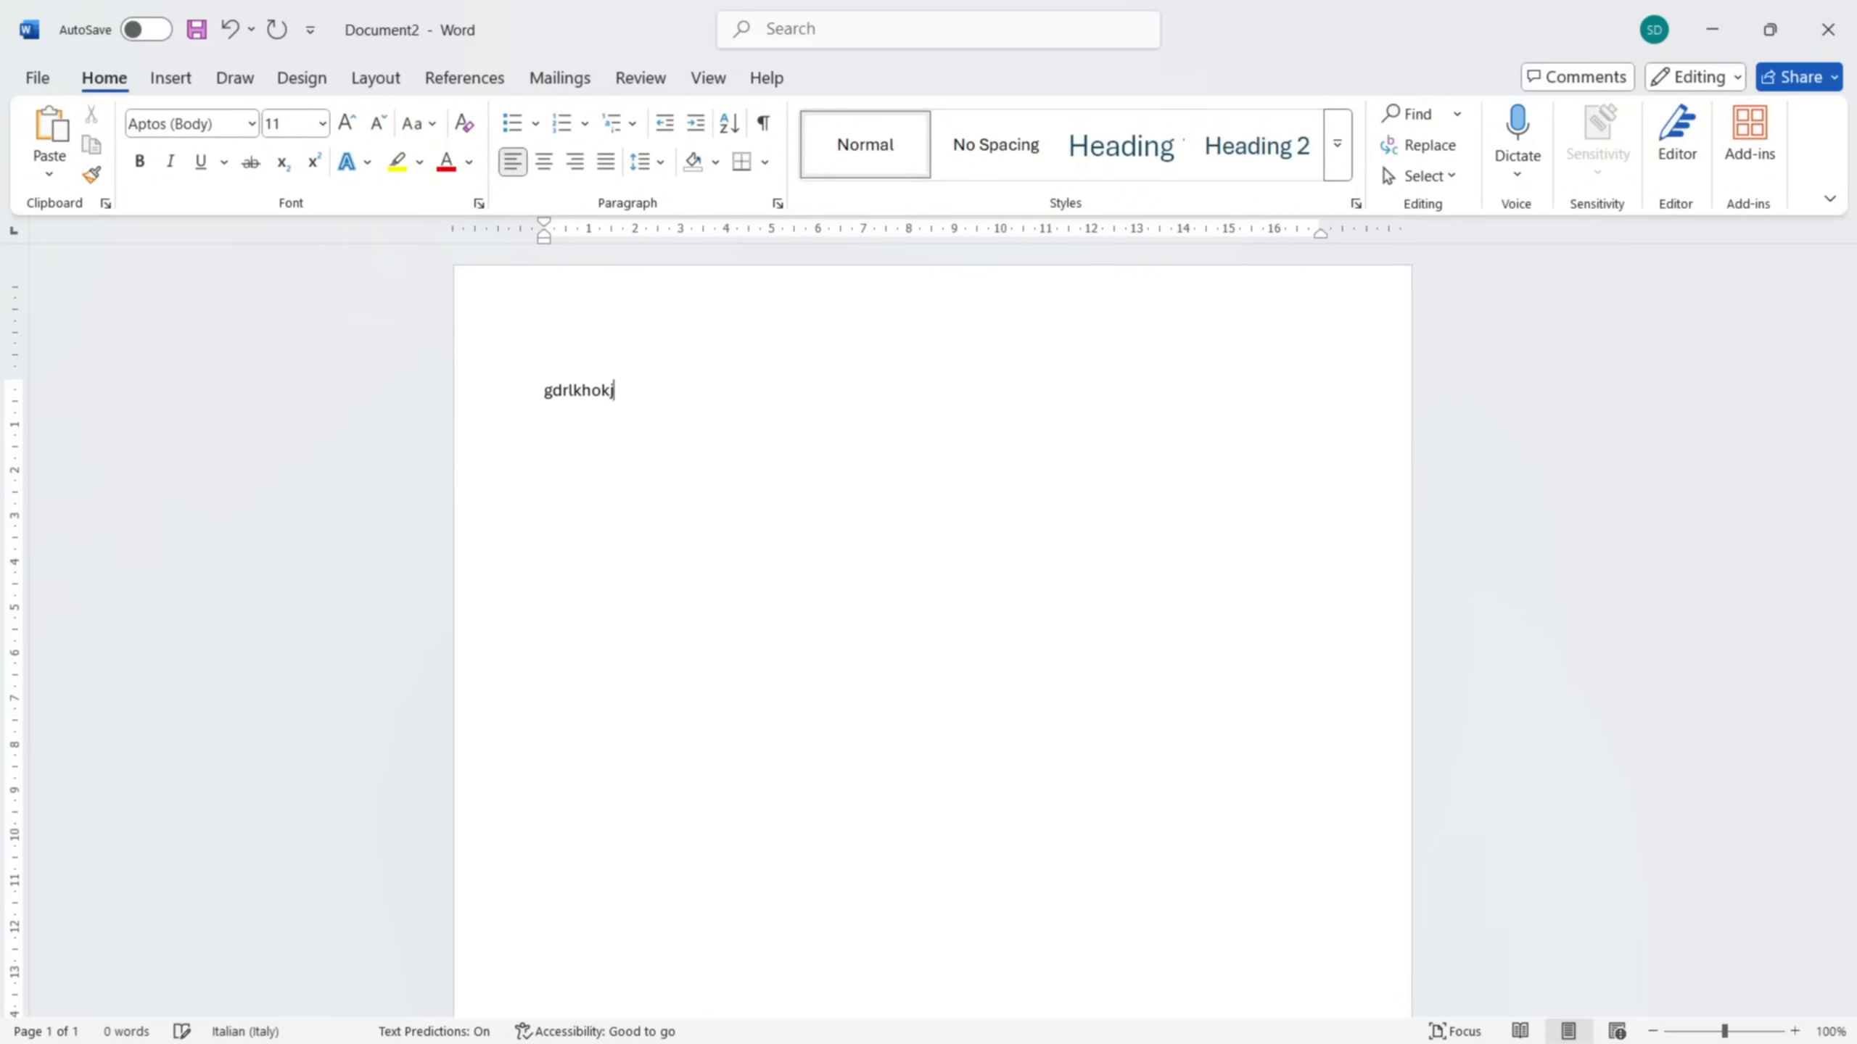
{"action": "type", "text": "èytklèytkliè"}
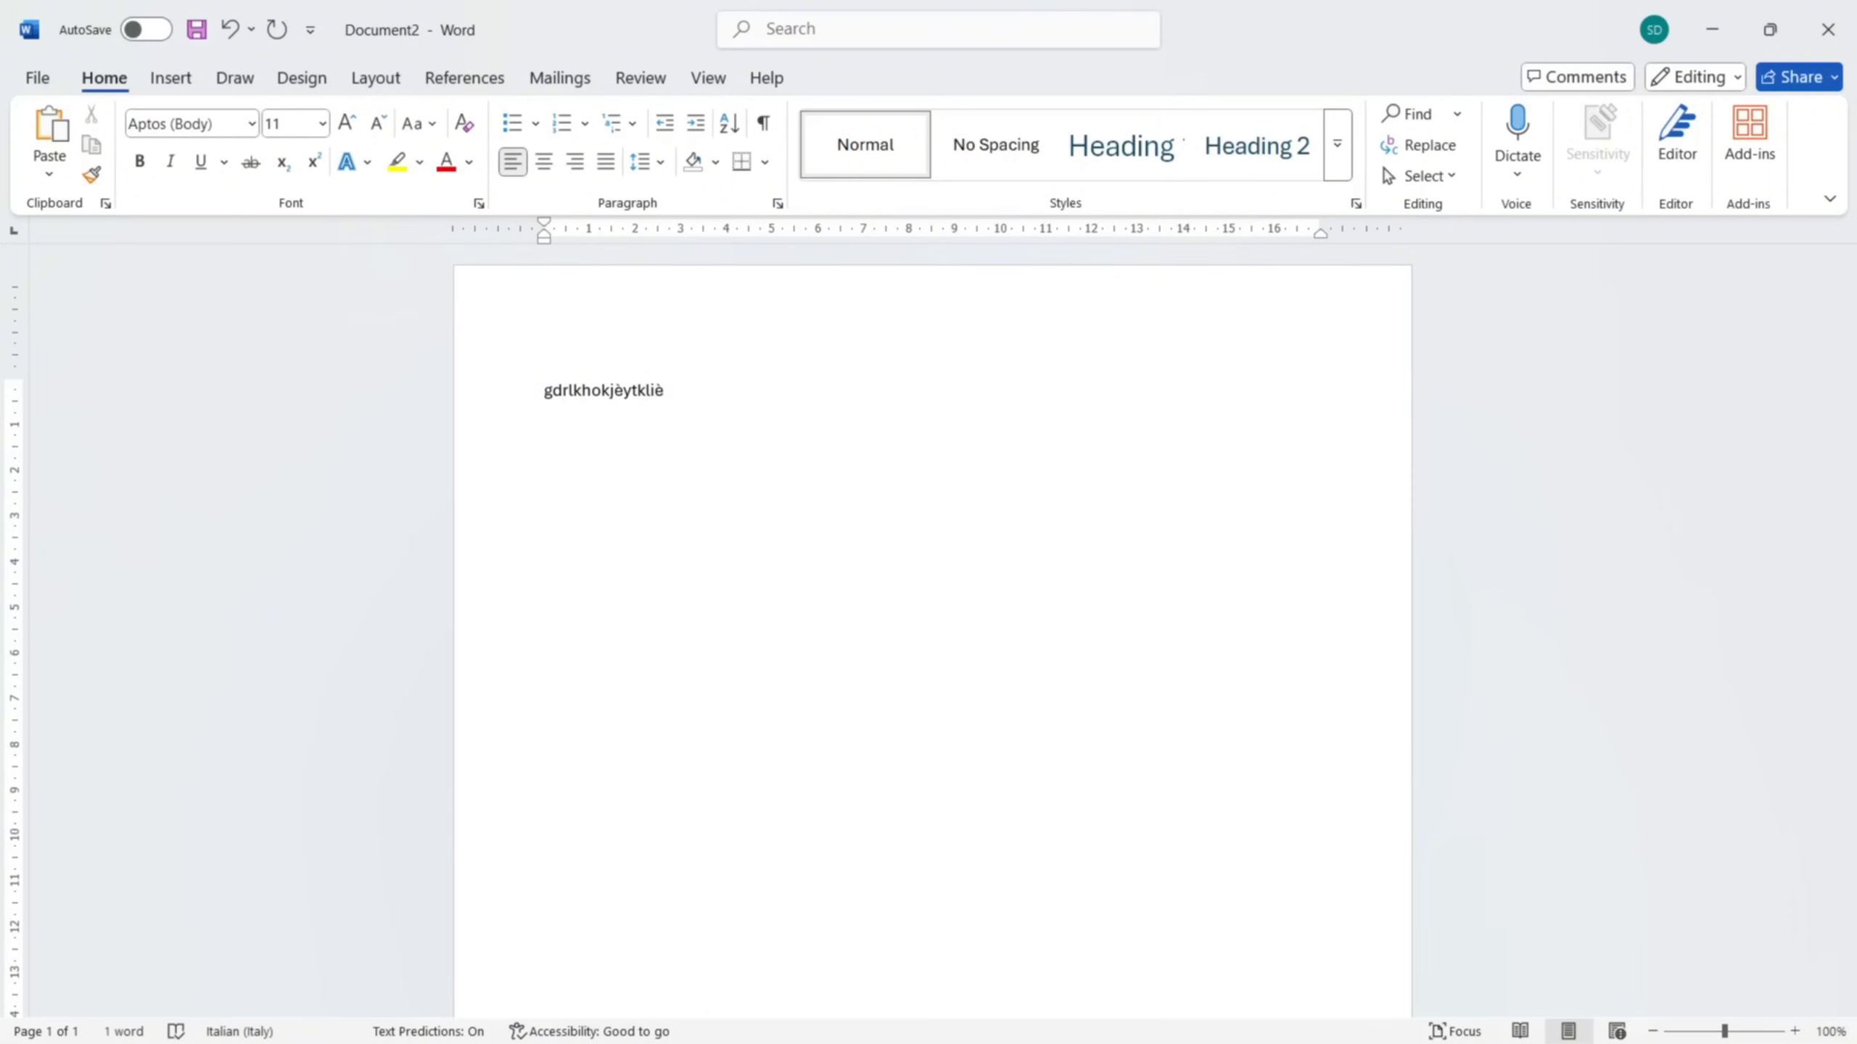
{"action": "type", "text": " gmhl"}
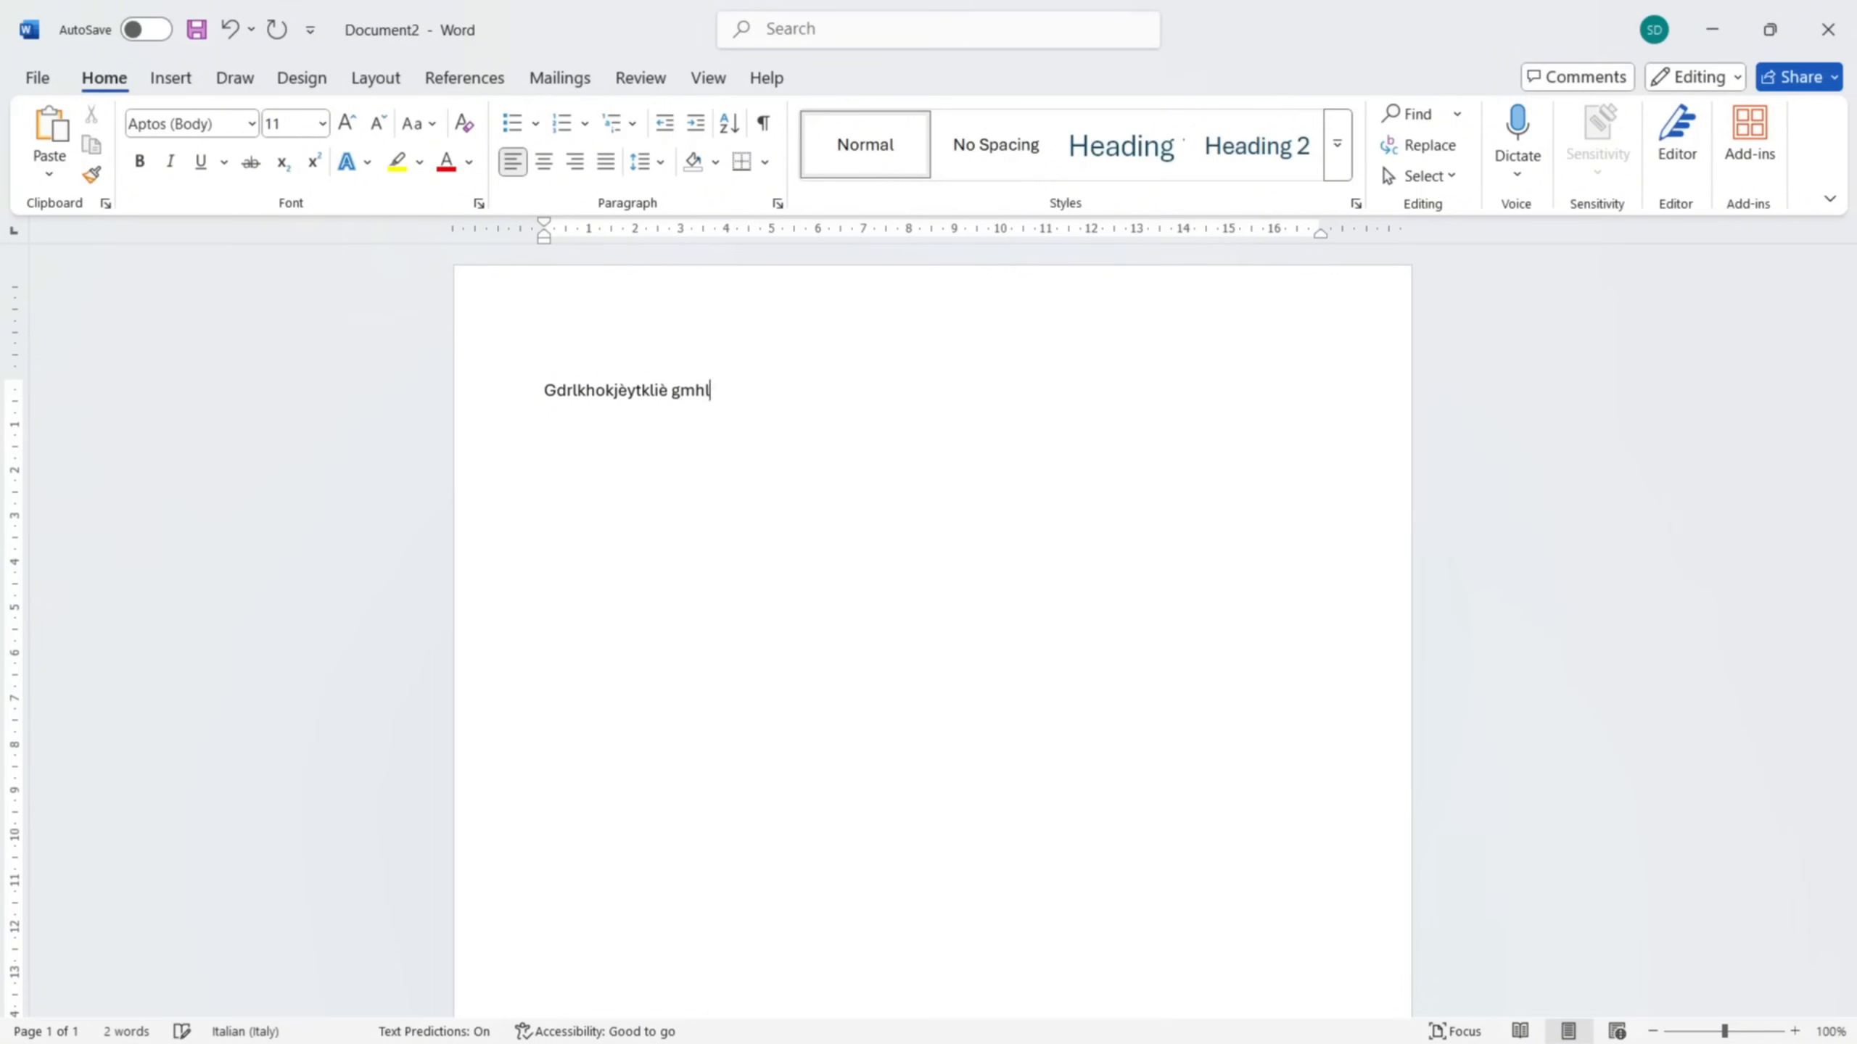
{"action": "type", "text": "yp vntoy6"}
{"action": "scroll", "coordinate": [1084, 468], "scroll_direction": "down", "scroll_amount": 1}
{"action": "key", "text": "Return"}
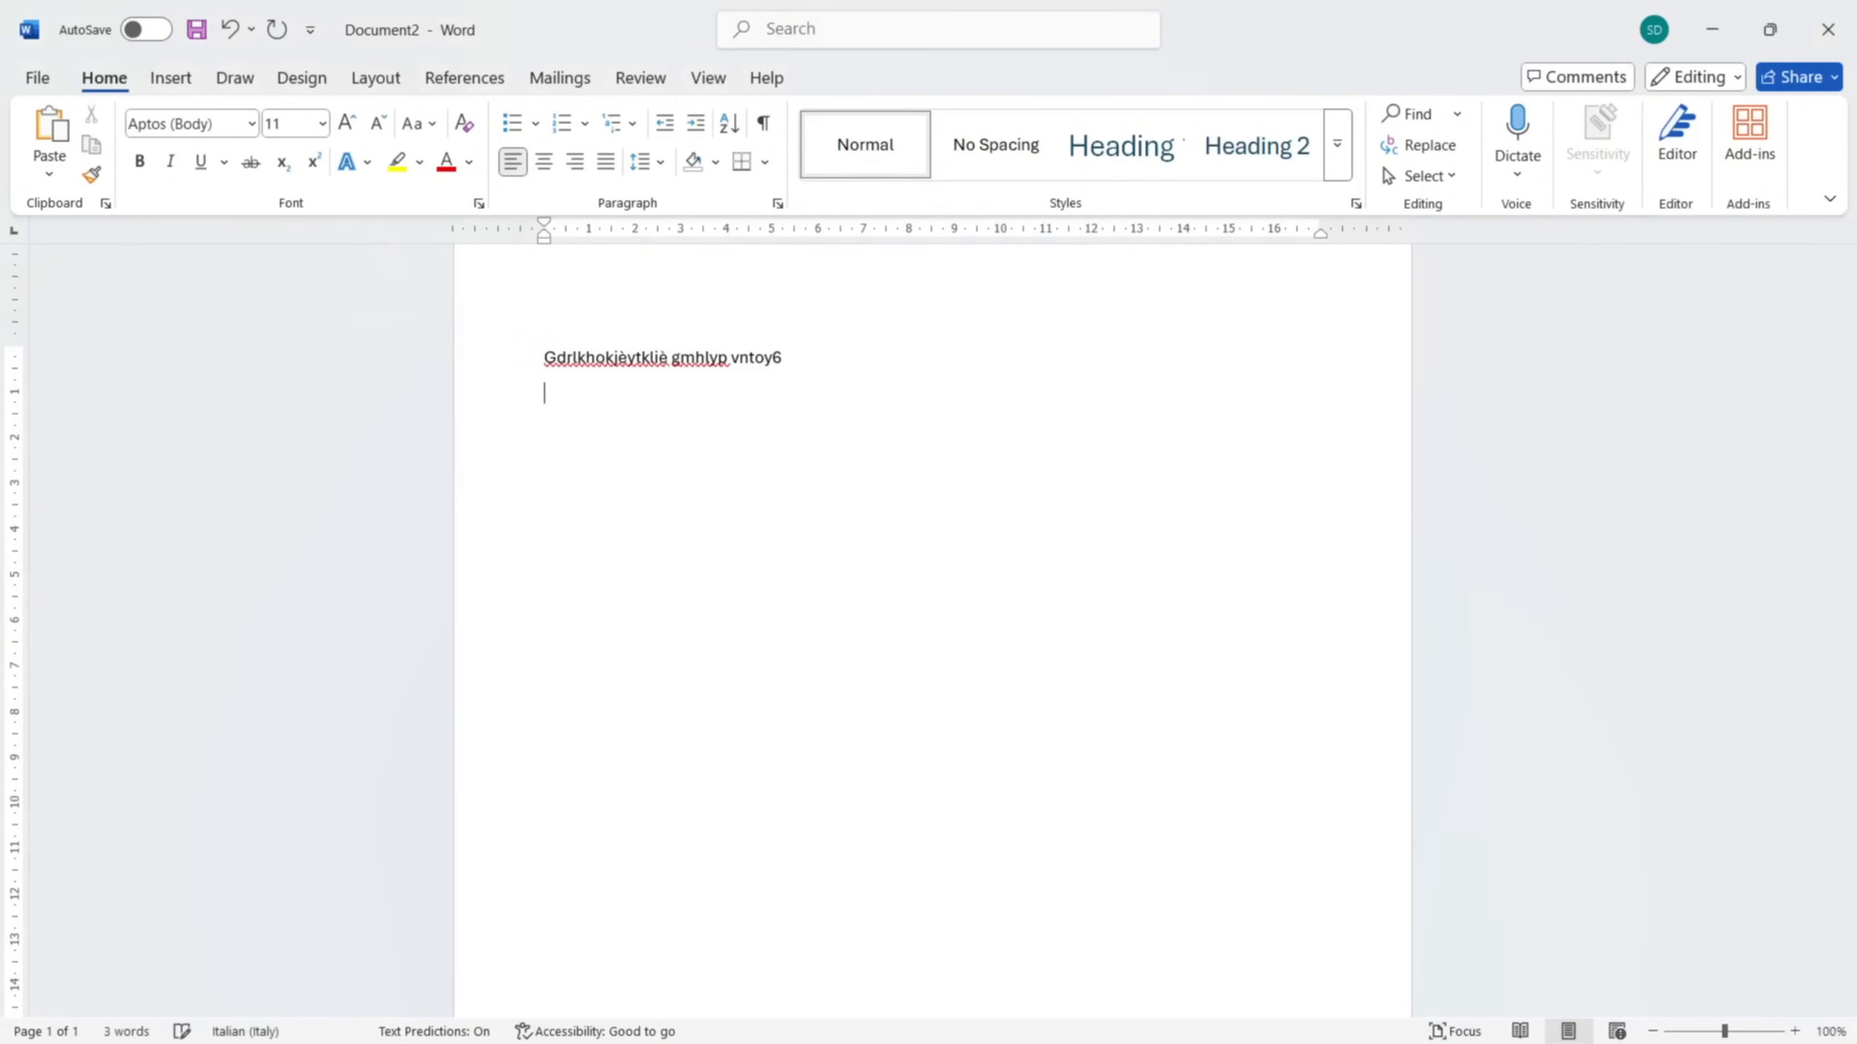
{"action": "type", "text": "vbekienfo"}
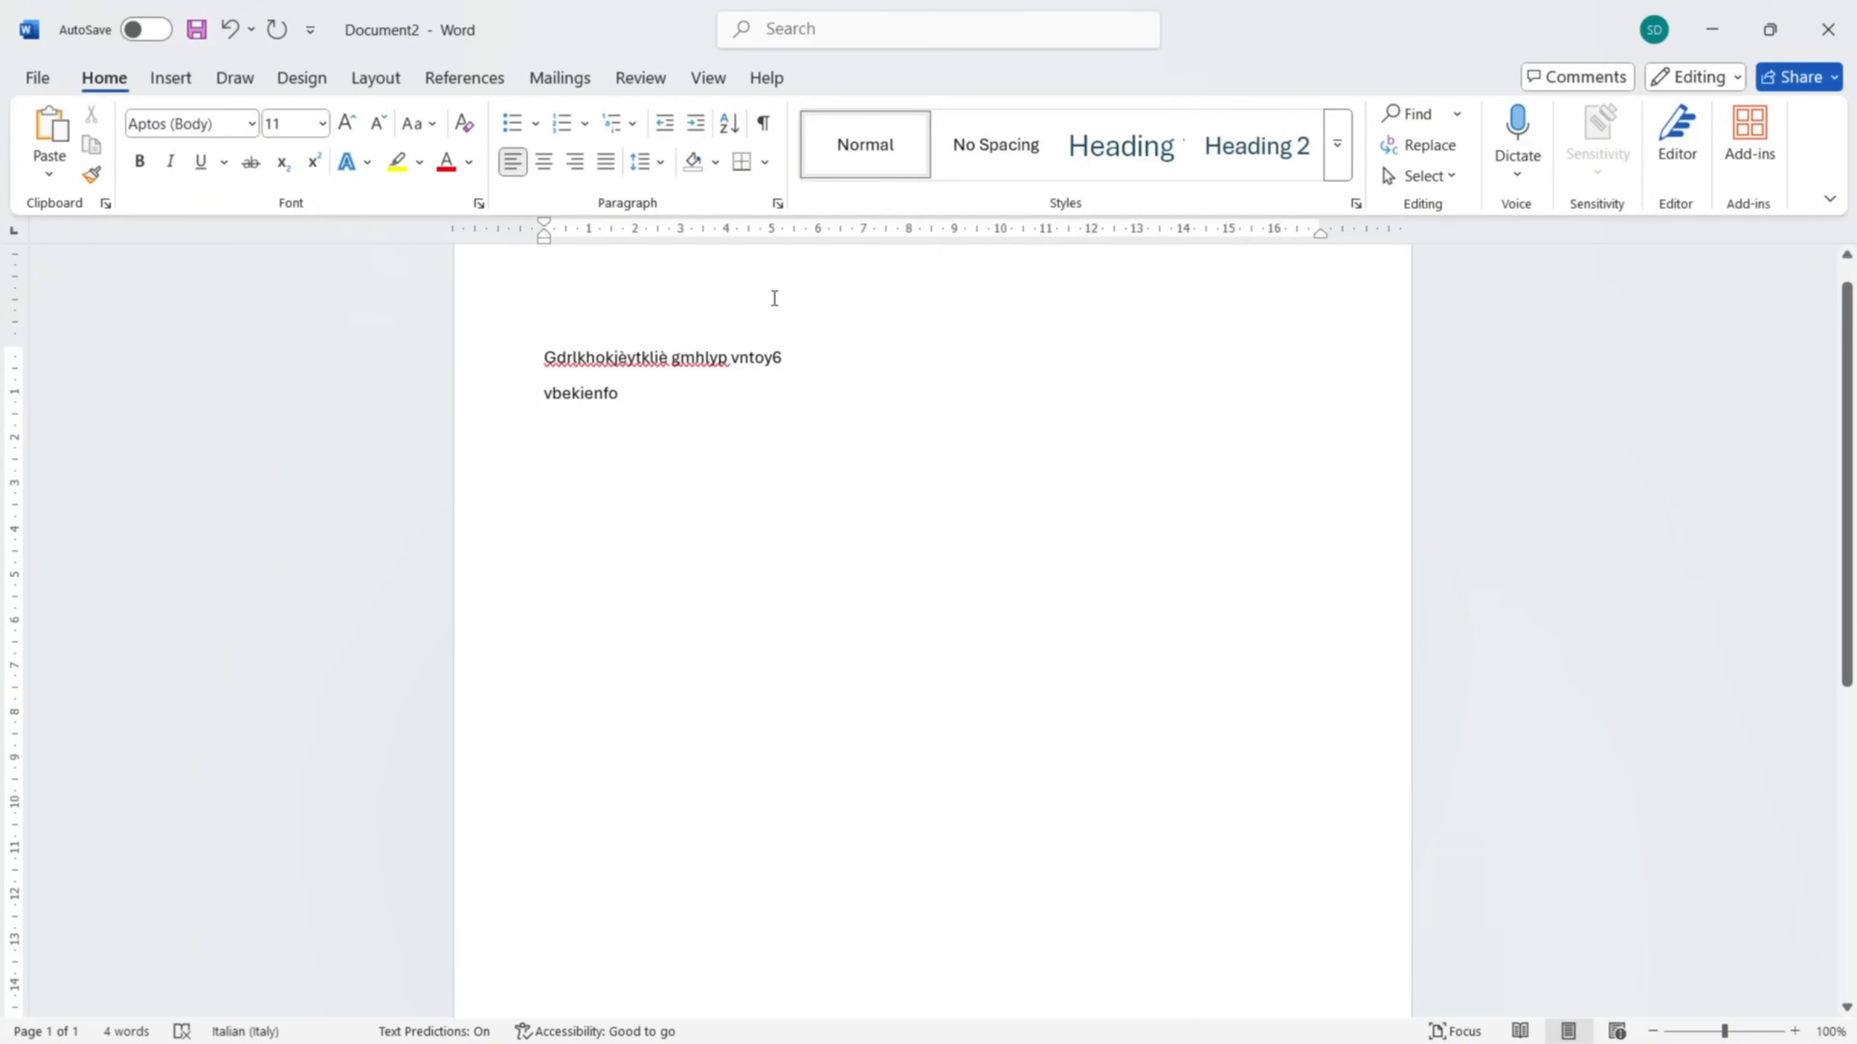
- Show the formatting marks and add a tab followed by "vbdmrk" to the end of the second paragraph
{"action": "left_click", "coordinate": [765, 126]}
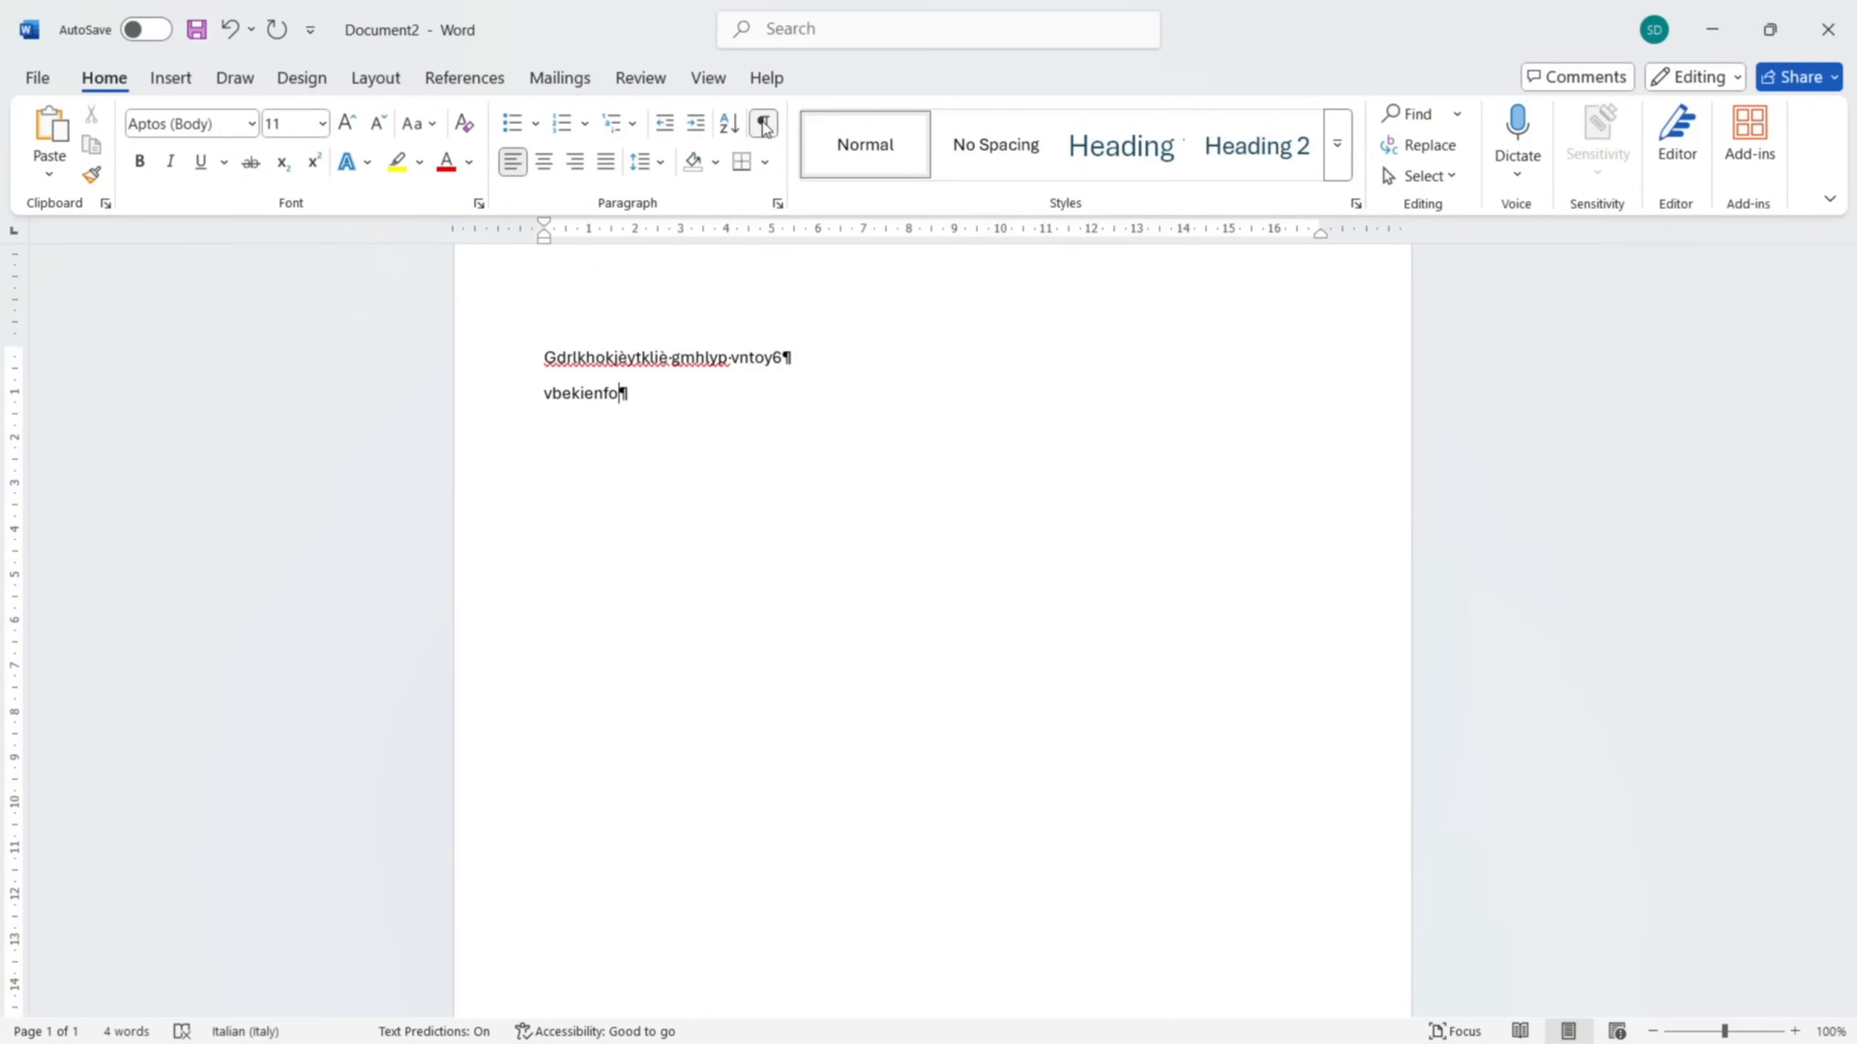
{"action": "scroll", "coordinate": [702, 409], "scroll_direction": "up", "scroll_amount": 8}
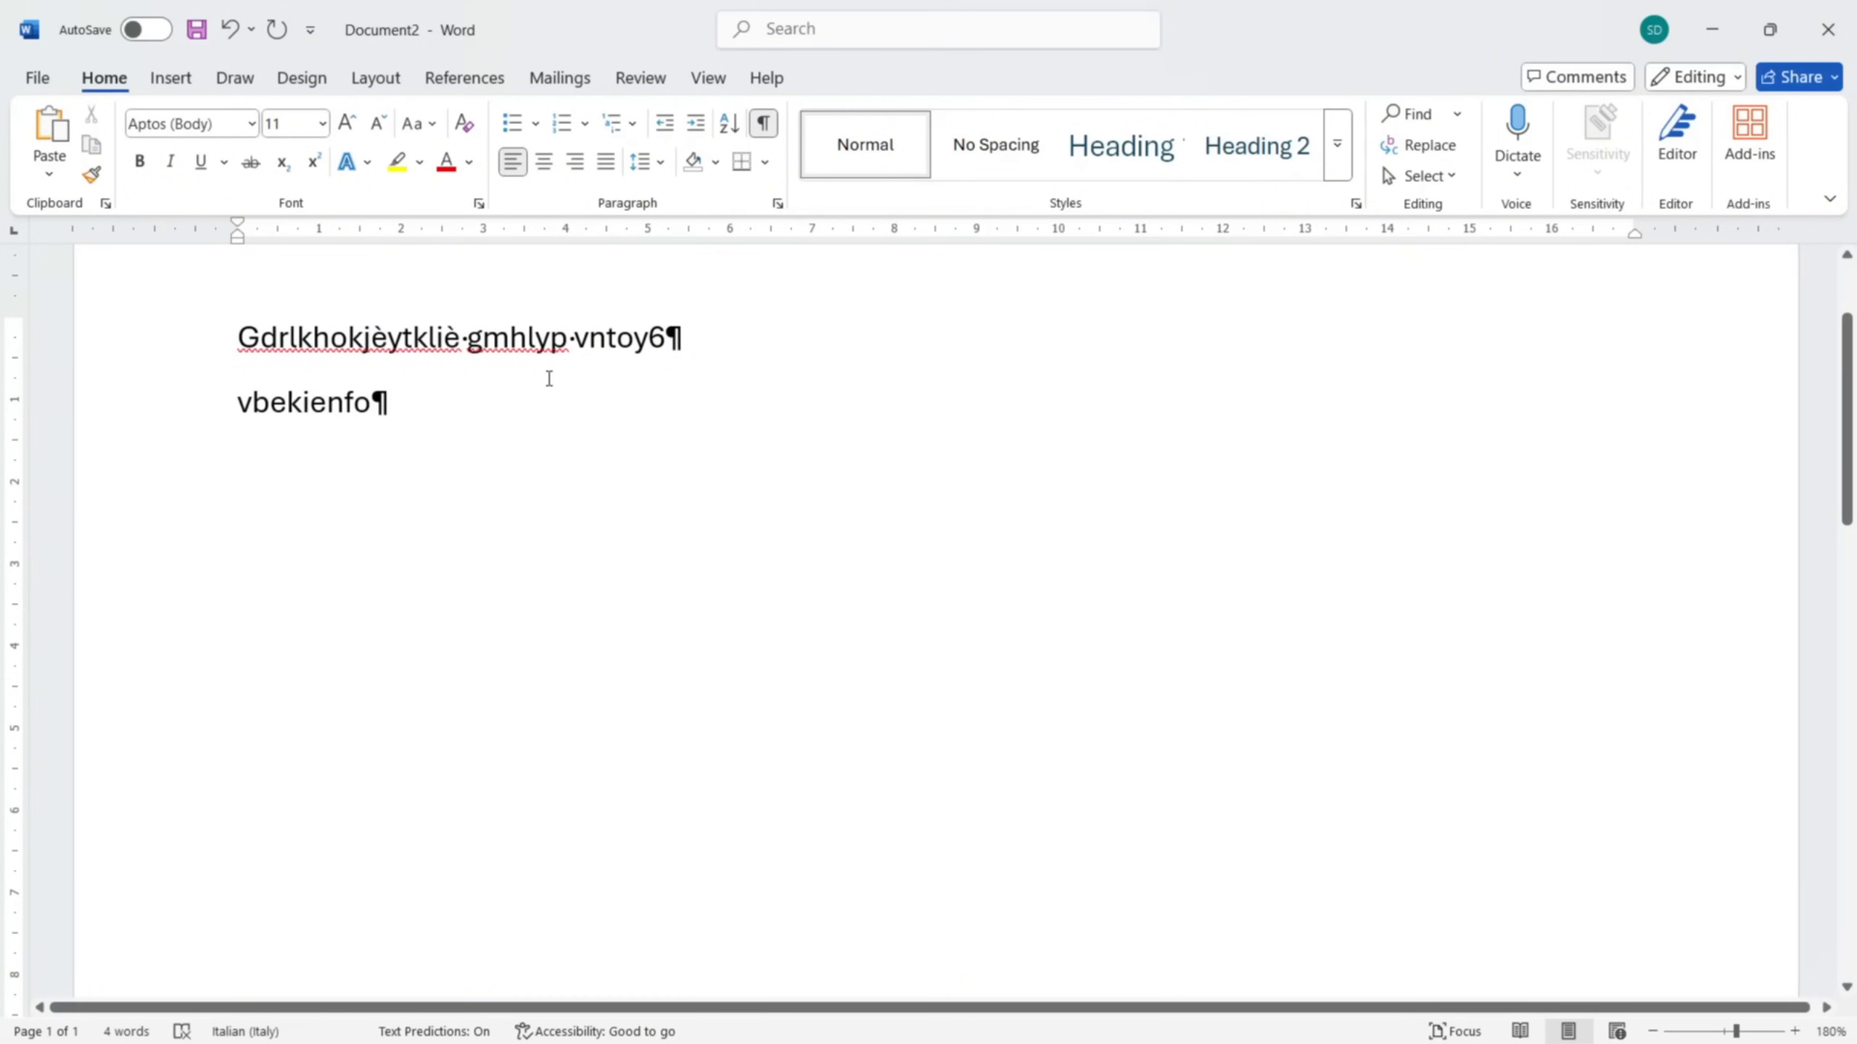
{"action": "scroll", "coordinate": [549, 378], "scroll_direction": "up", "scroll_amount": 2}
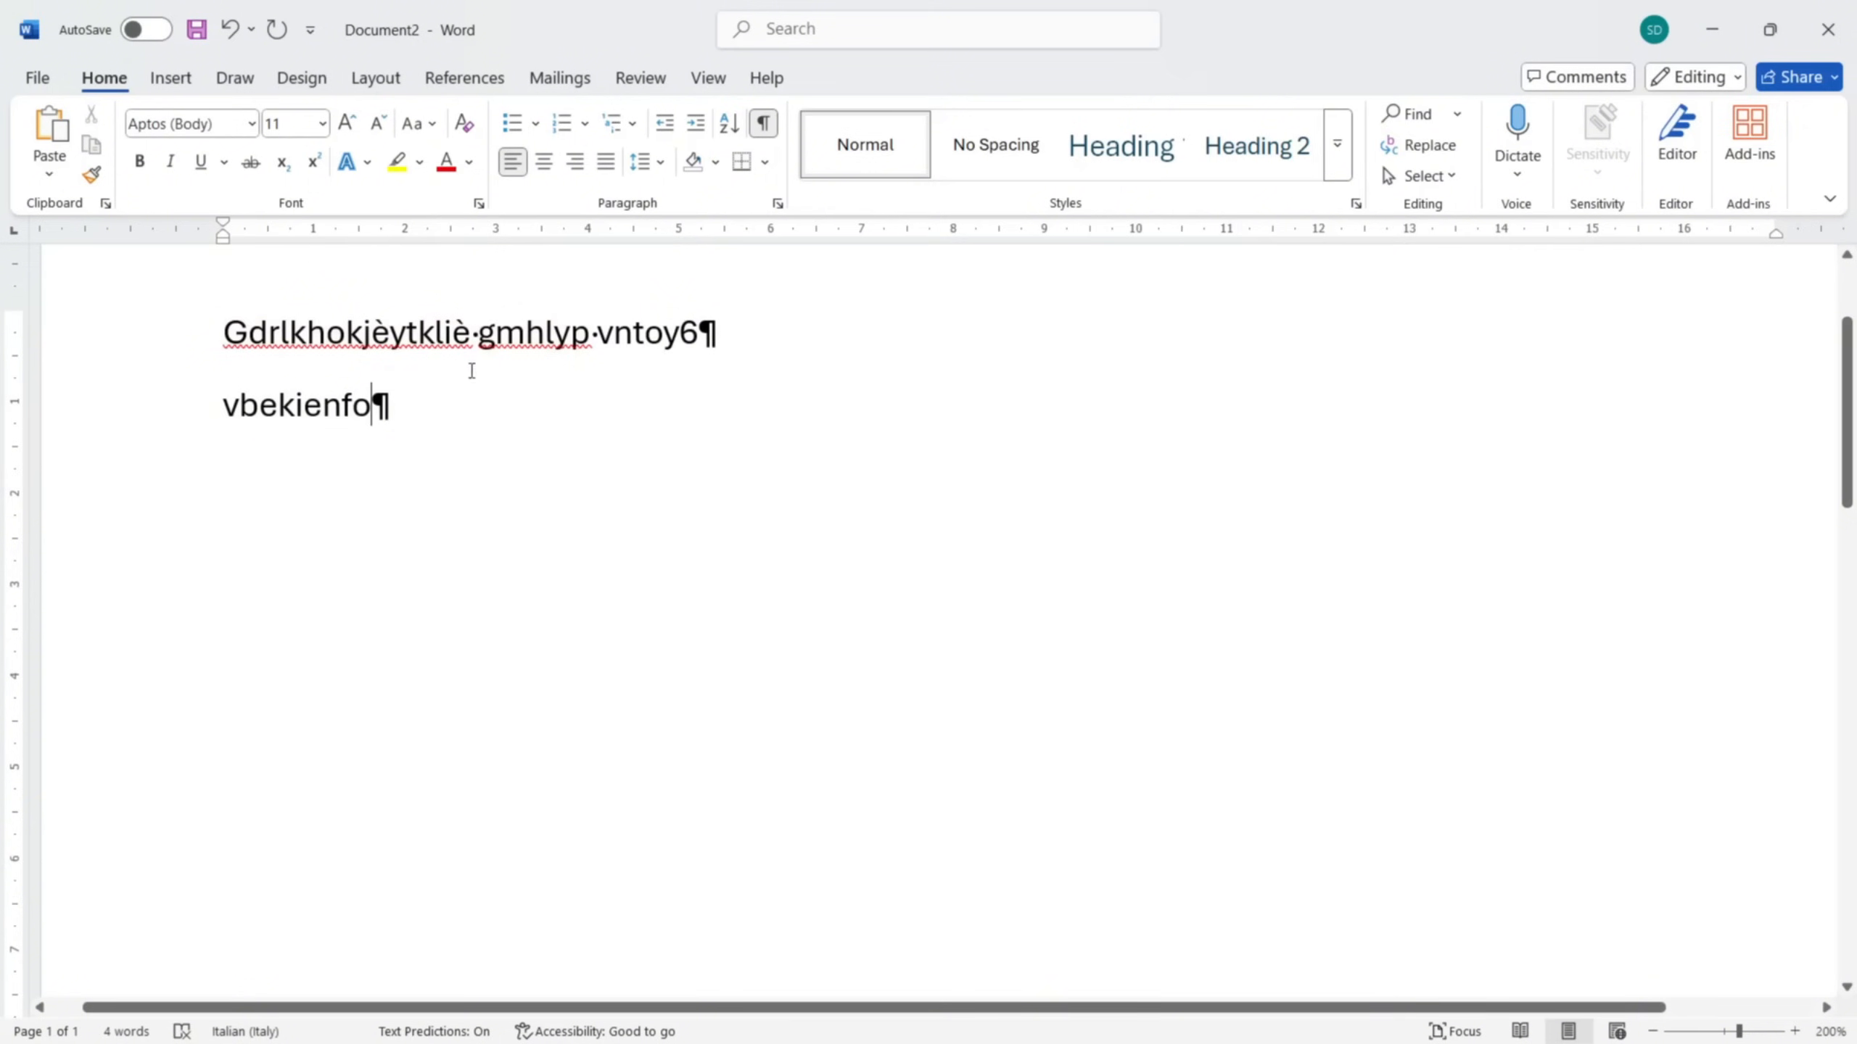
{"action": "scroll", "coordinate": [476, 344], "scroll_direction": "up", "scroll_amount": 3}
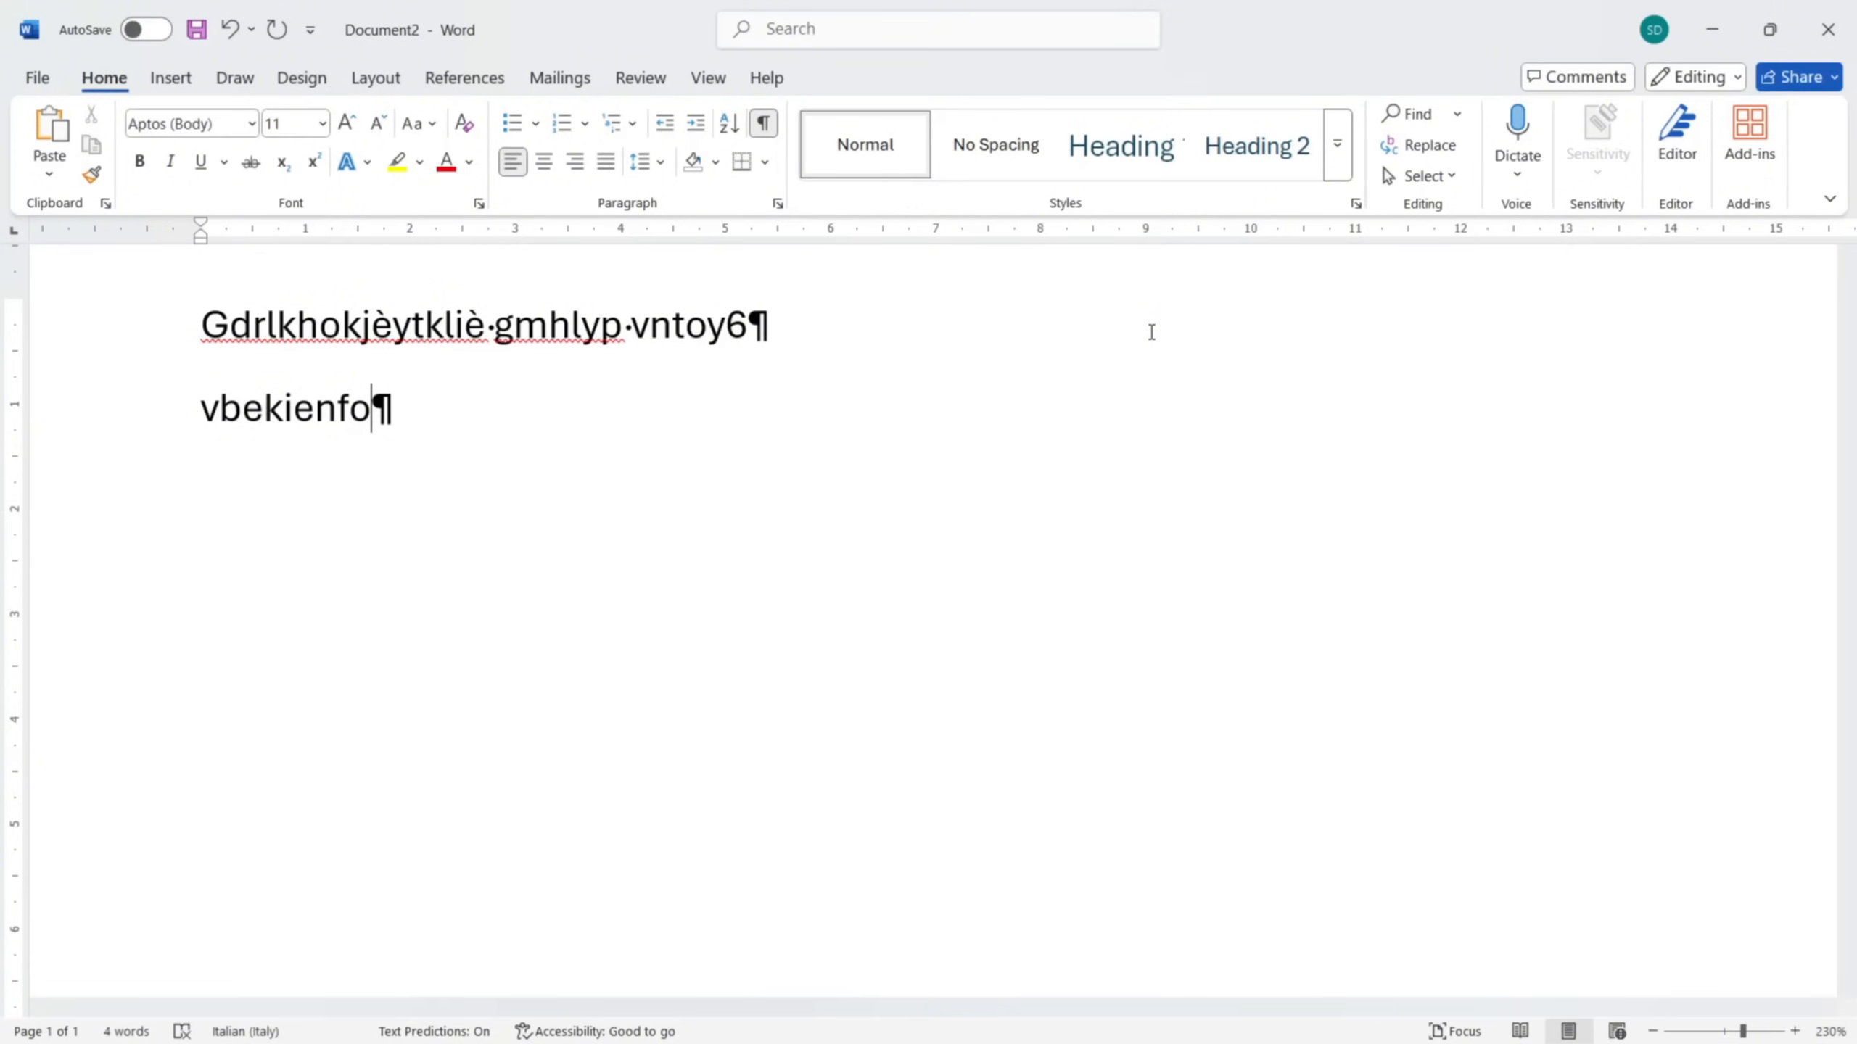
{"action": "key", "text": "Tab"}
{"action": "type", "text": "vbdmrk"}
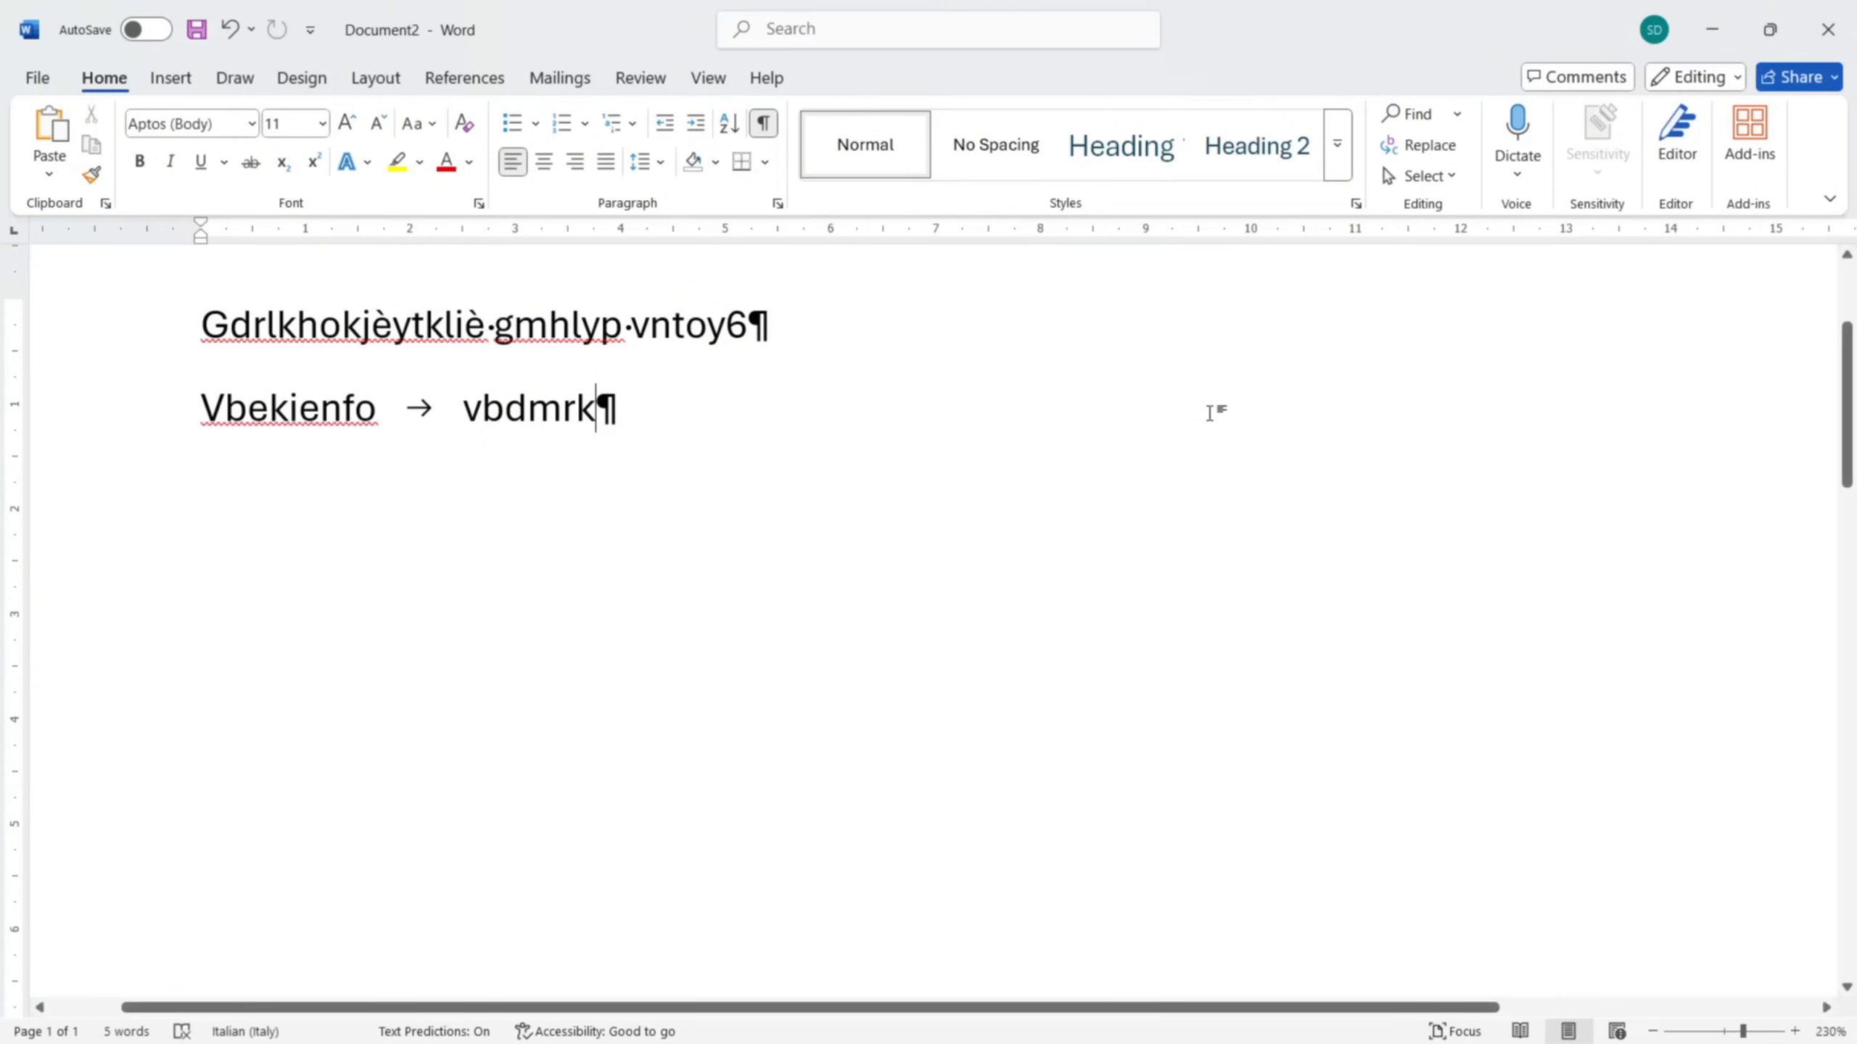
- Delete both filler paragraphs and hide the formatting marks
{"action": "triple_click", "coordinate": [183, 292]}
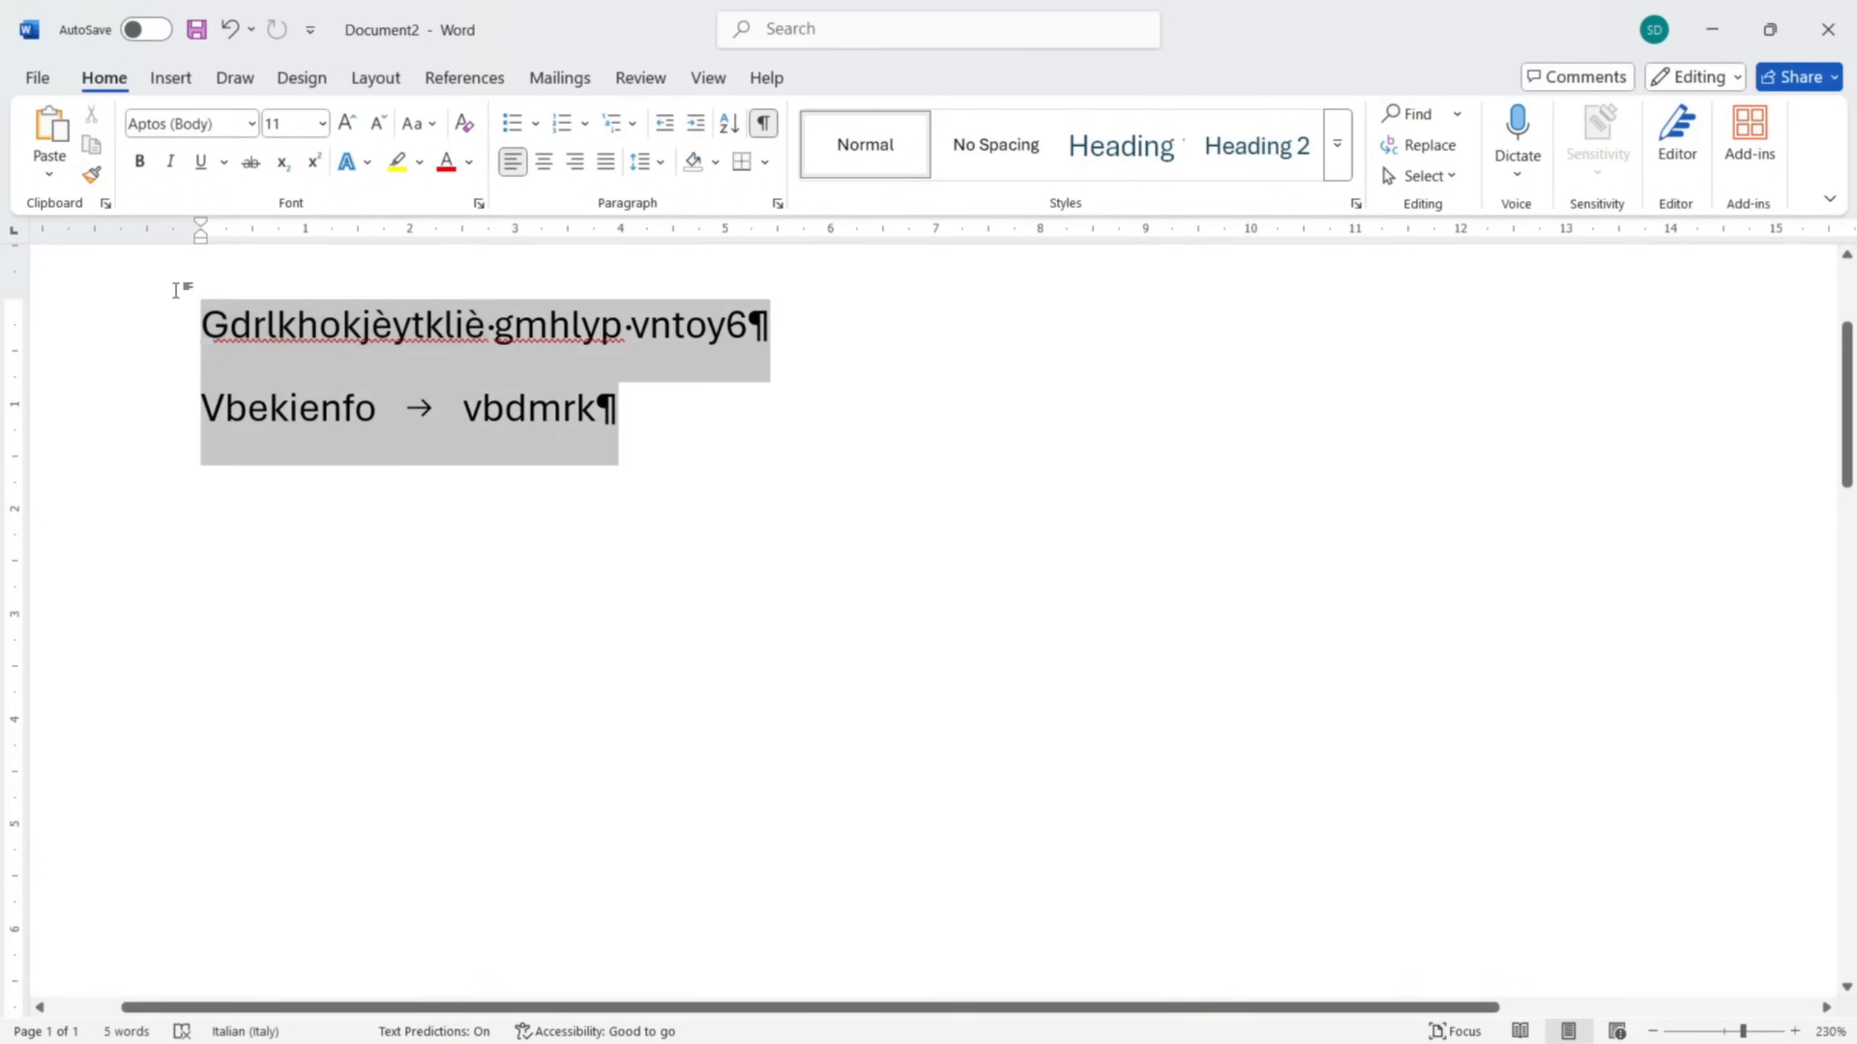
{"action": "key", "text": "Delete"}
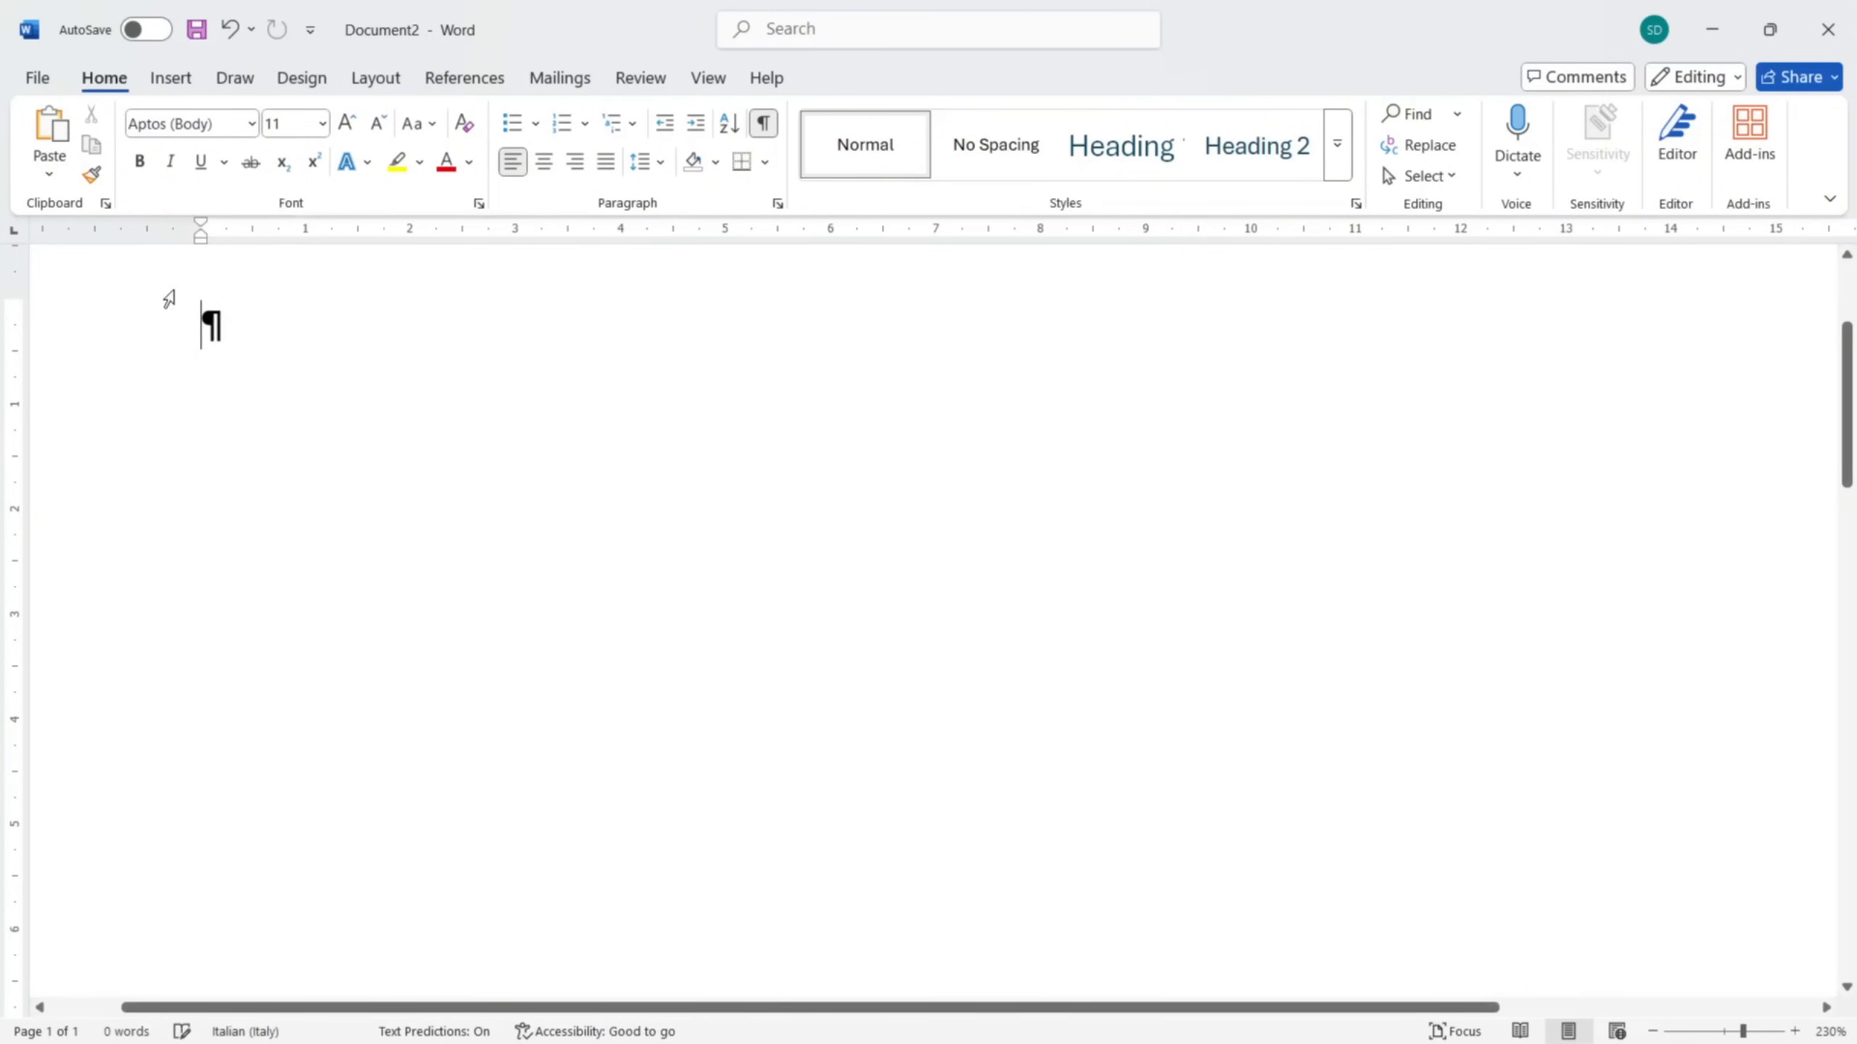
{"action": "left_click", "coordinate": [762, 126]}
{"action": "scroll", "coordinate": [756, 614], "scroll_direction": "down", "scroll_amount": 5}
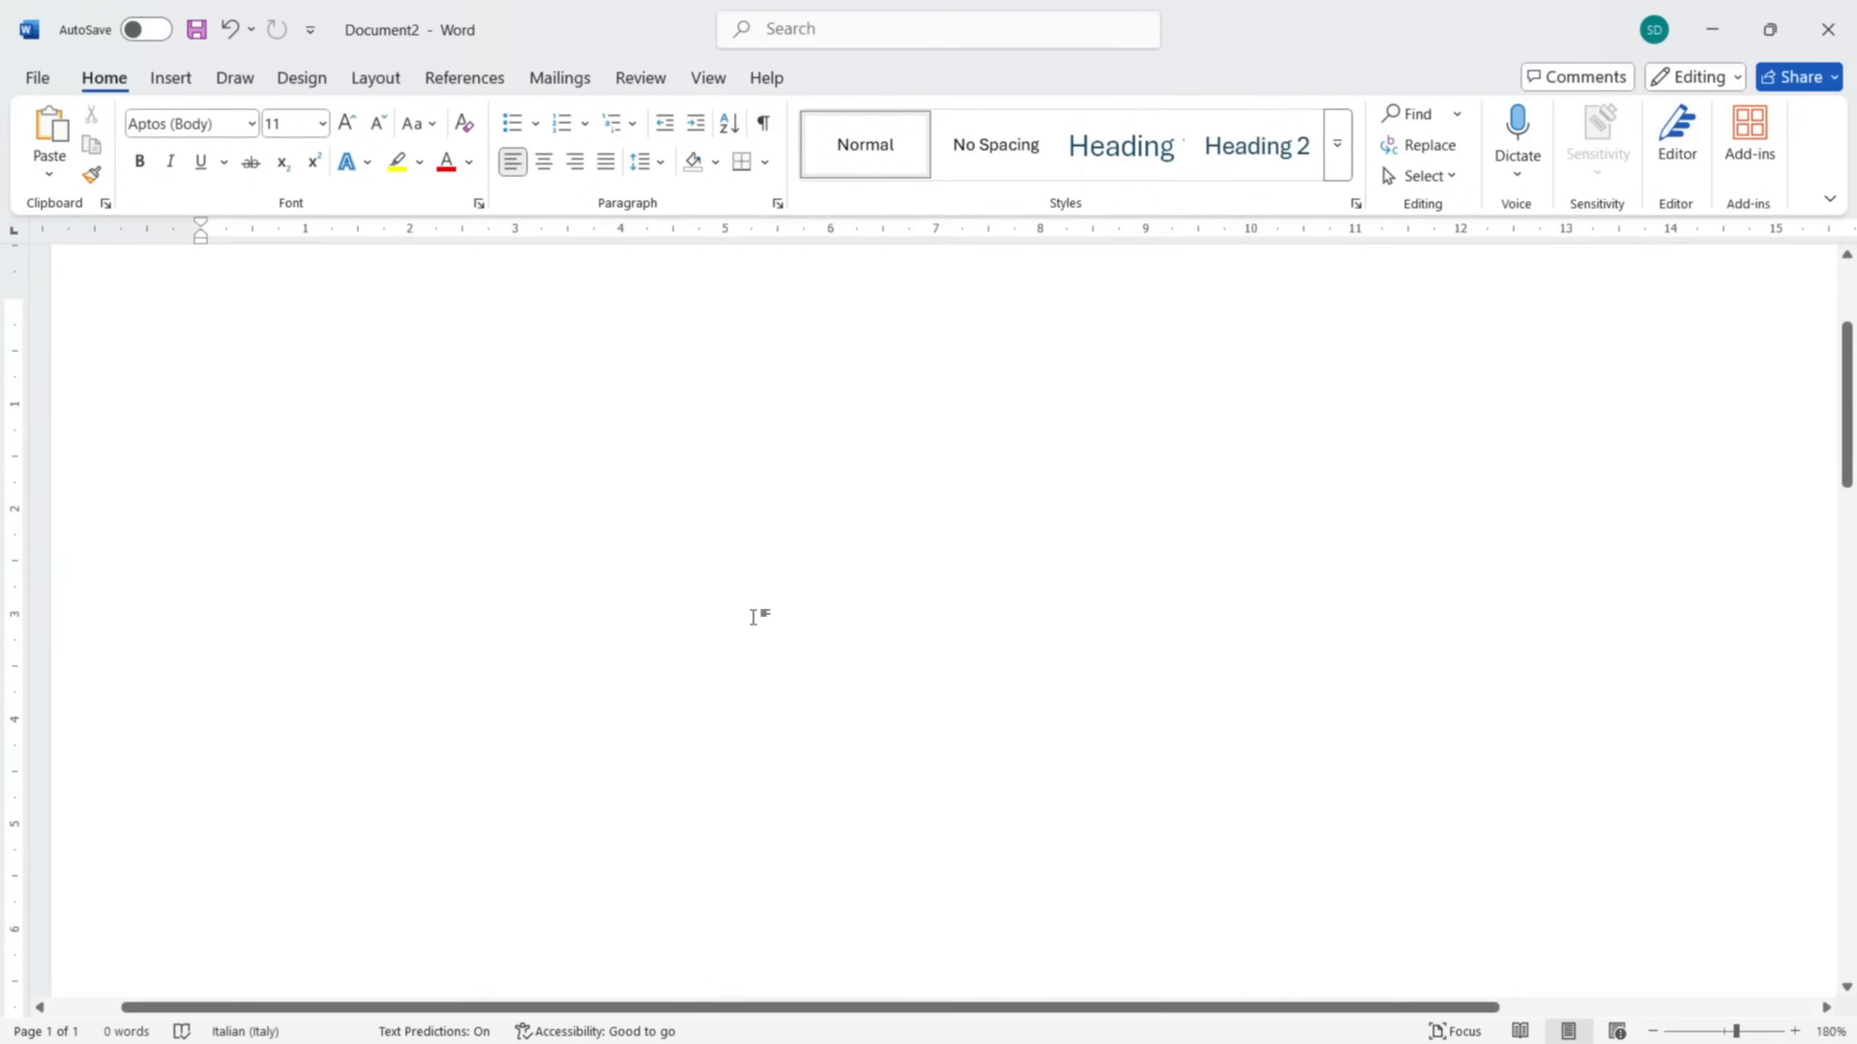
{"action": "scroll", "coordinate": [753, 617], "scroll_direction": "down", "scroll_amount": 5}
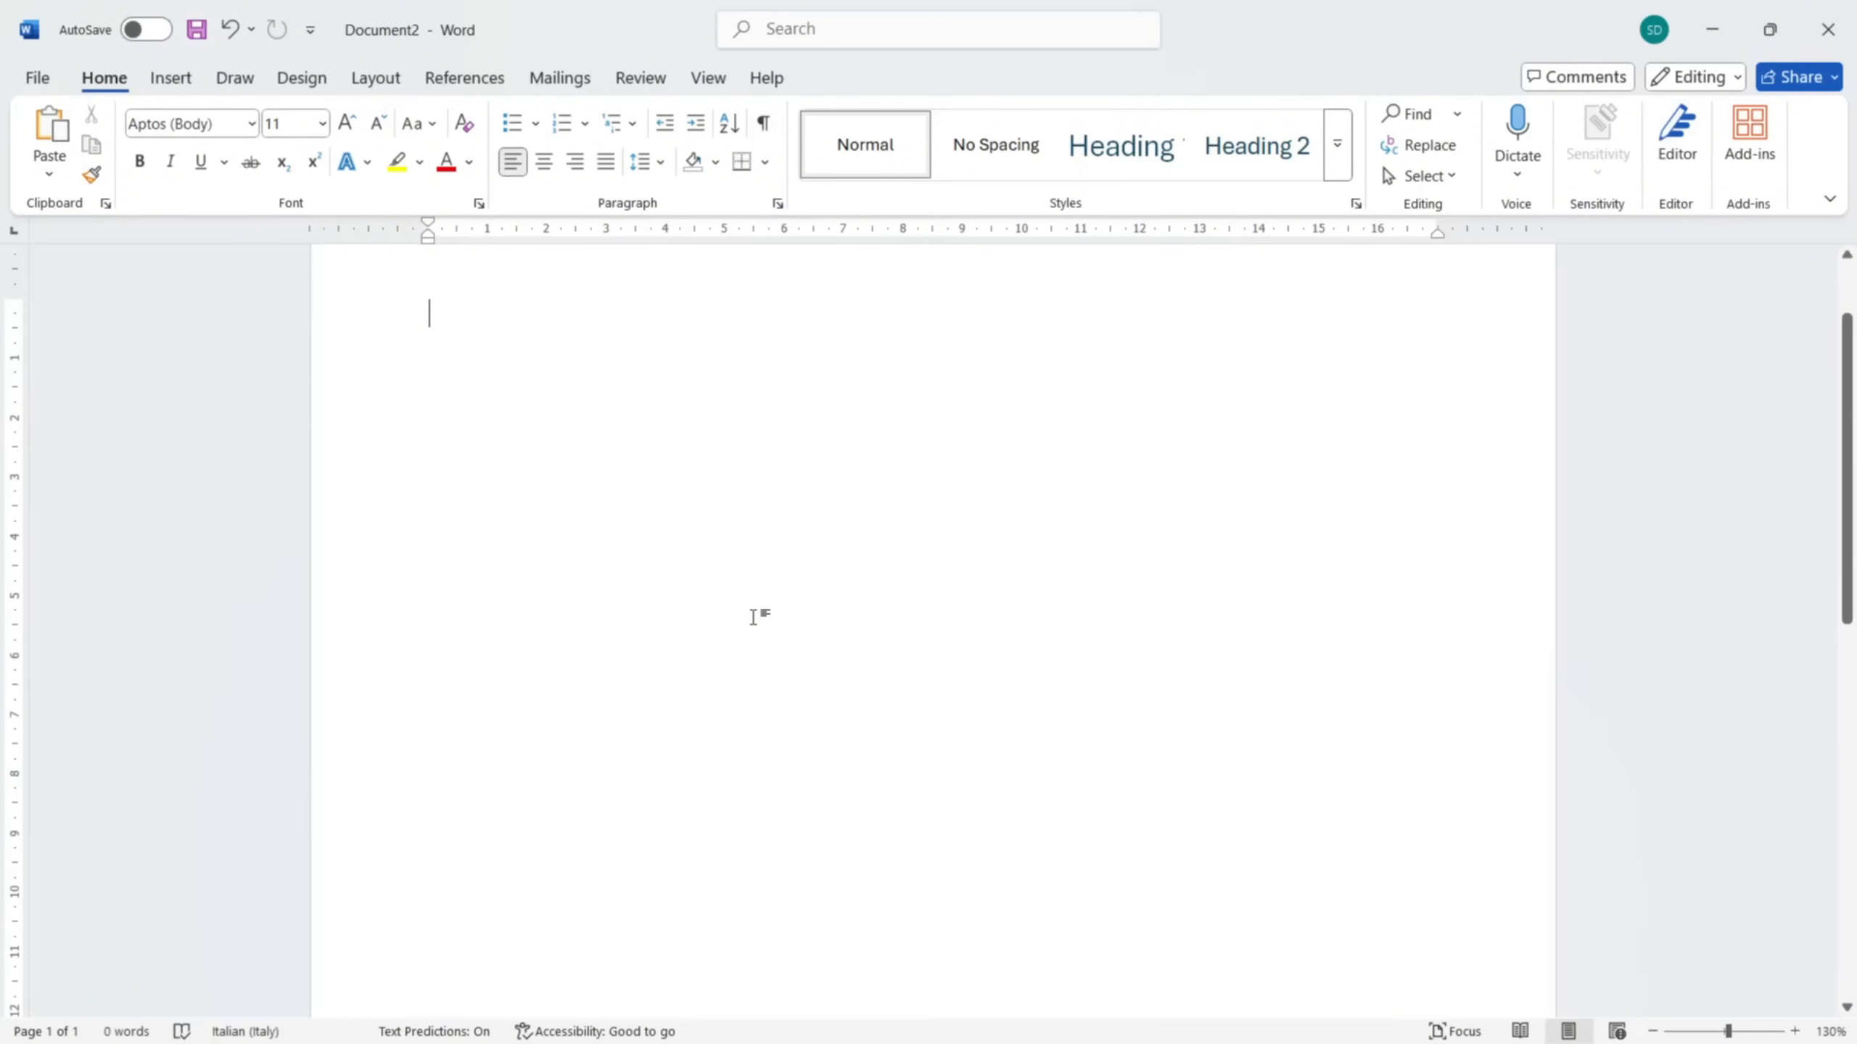
{"action": "scroll", "coordinate": [753, 616], "scroll_direction": "down", "scroll_amount": 2}
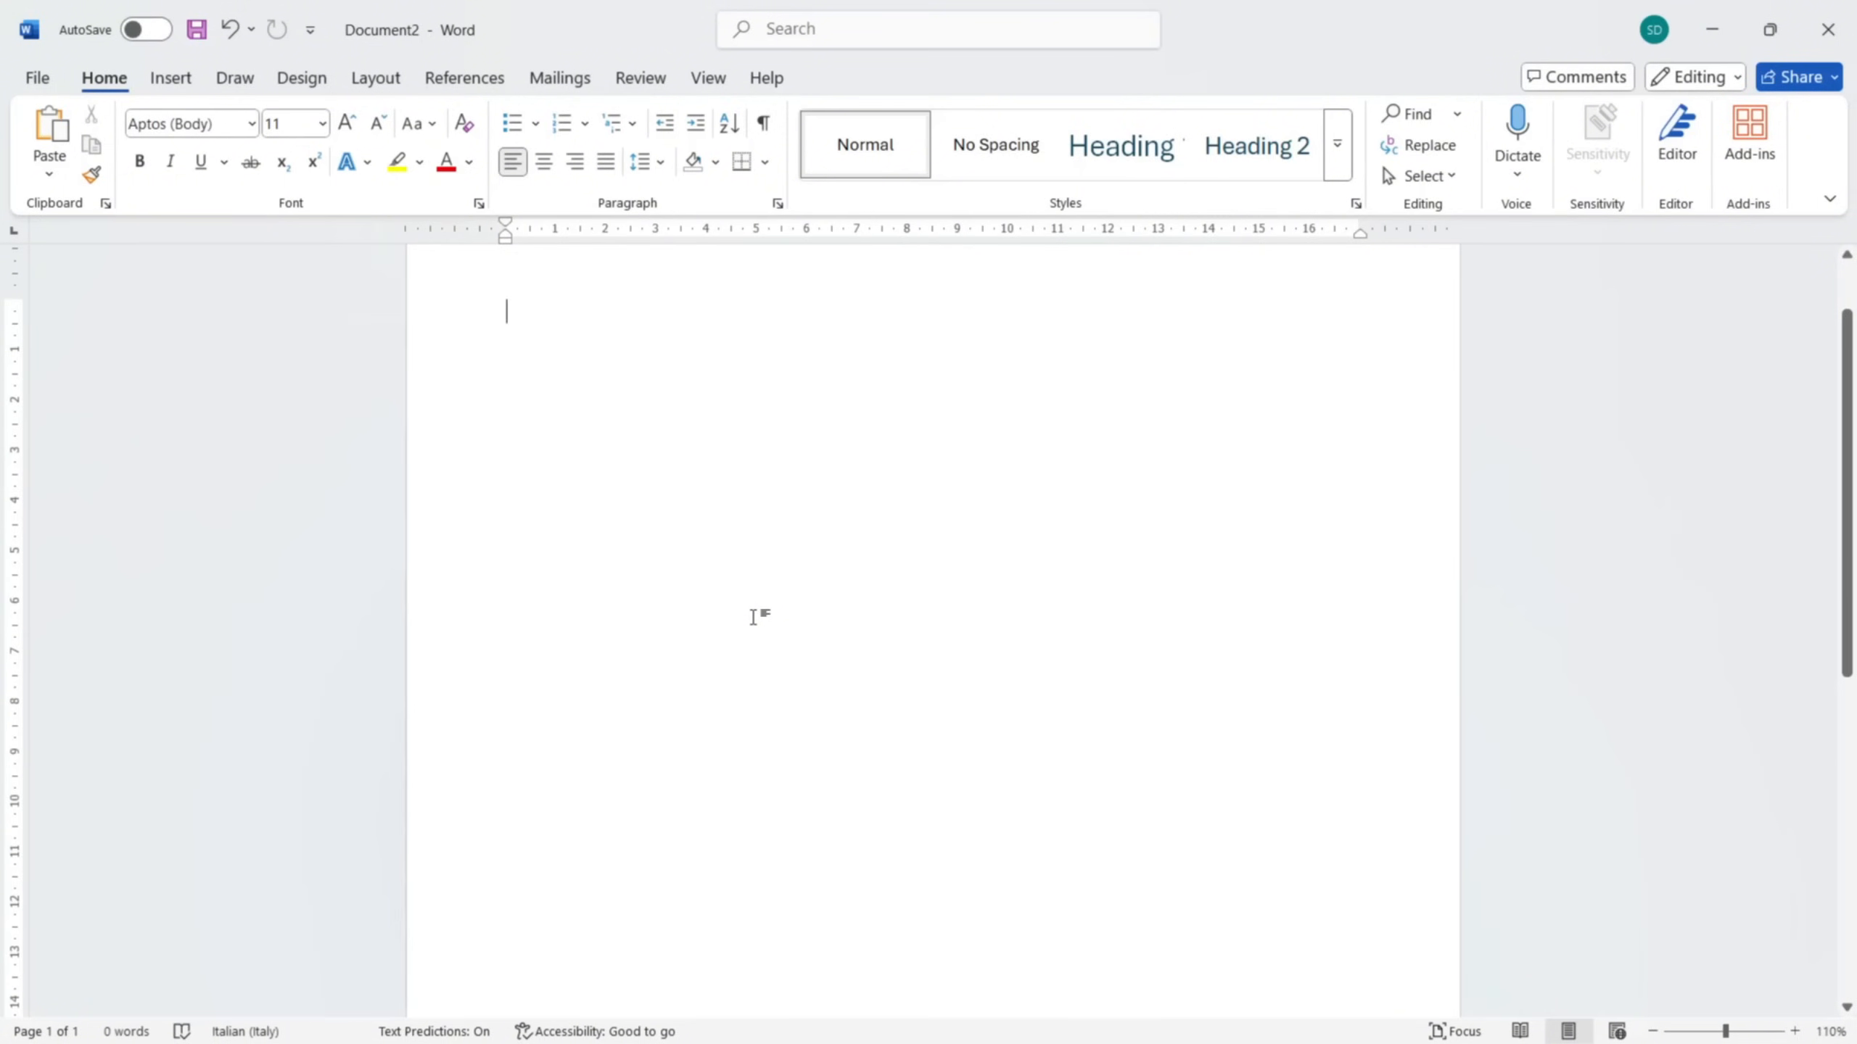
{"action": "scroll", "coordinate": [752, 617], "scroll_direction": "up", "scroll_amount": 2}
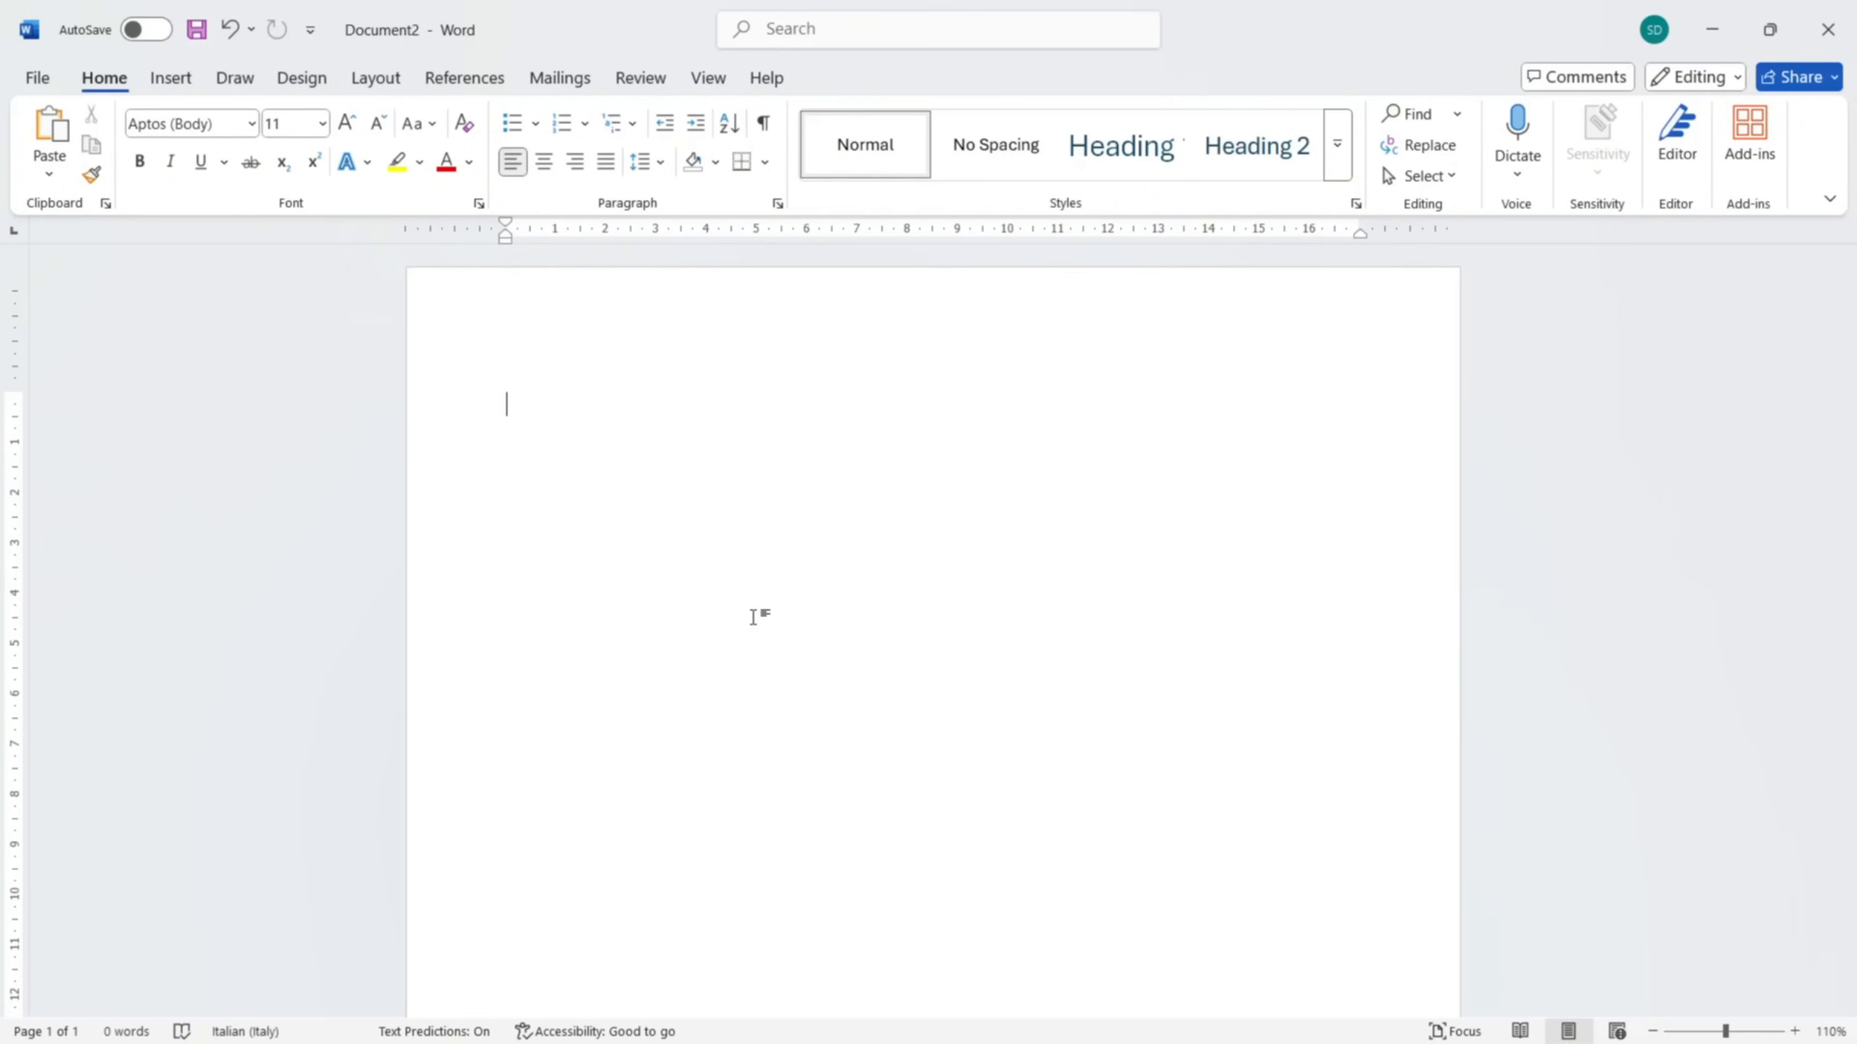
{"action": "type", "text": "R"}
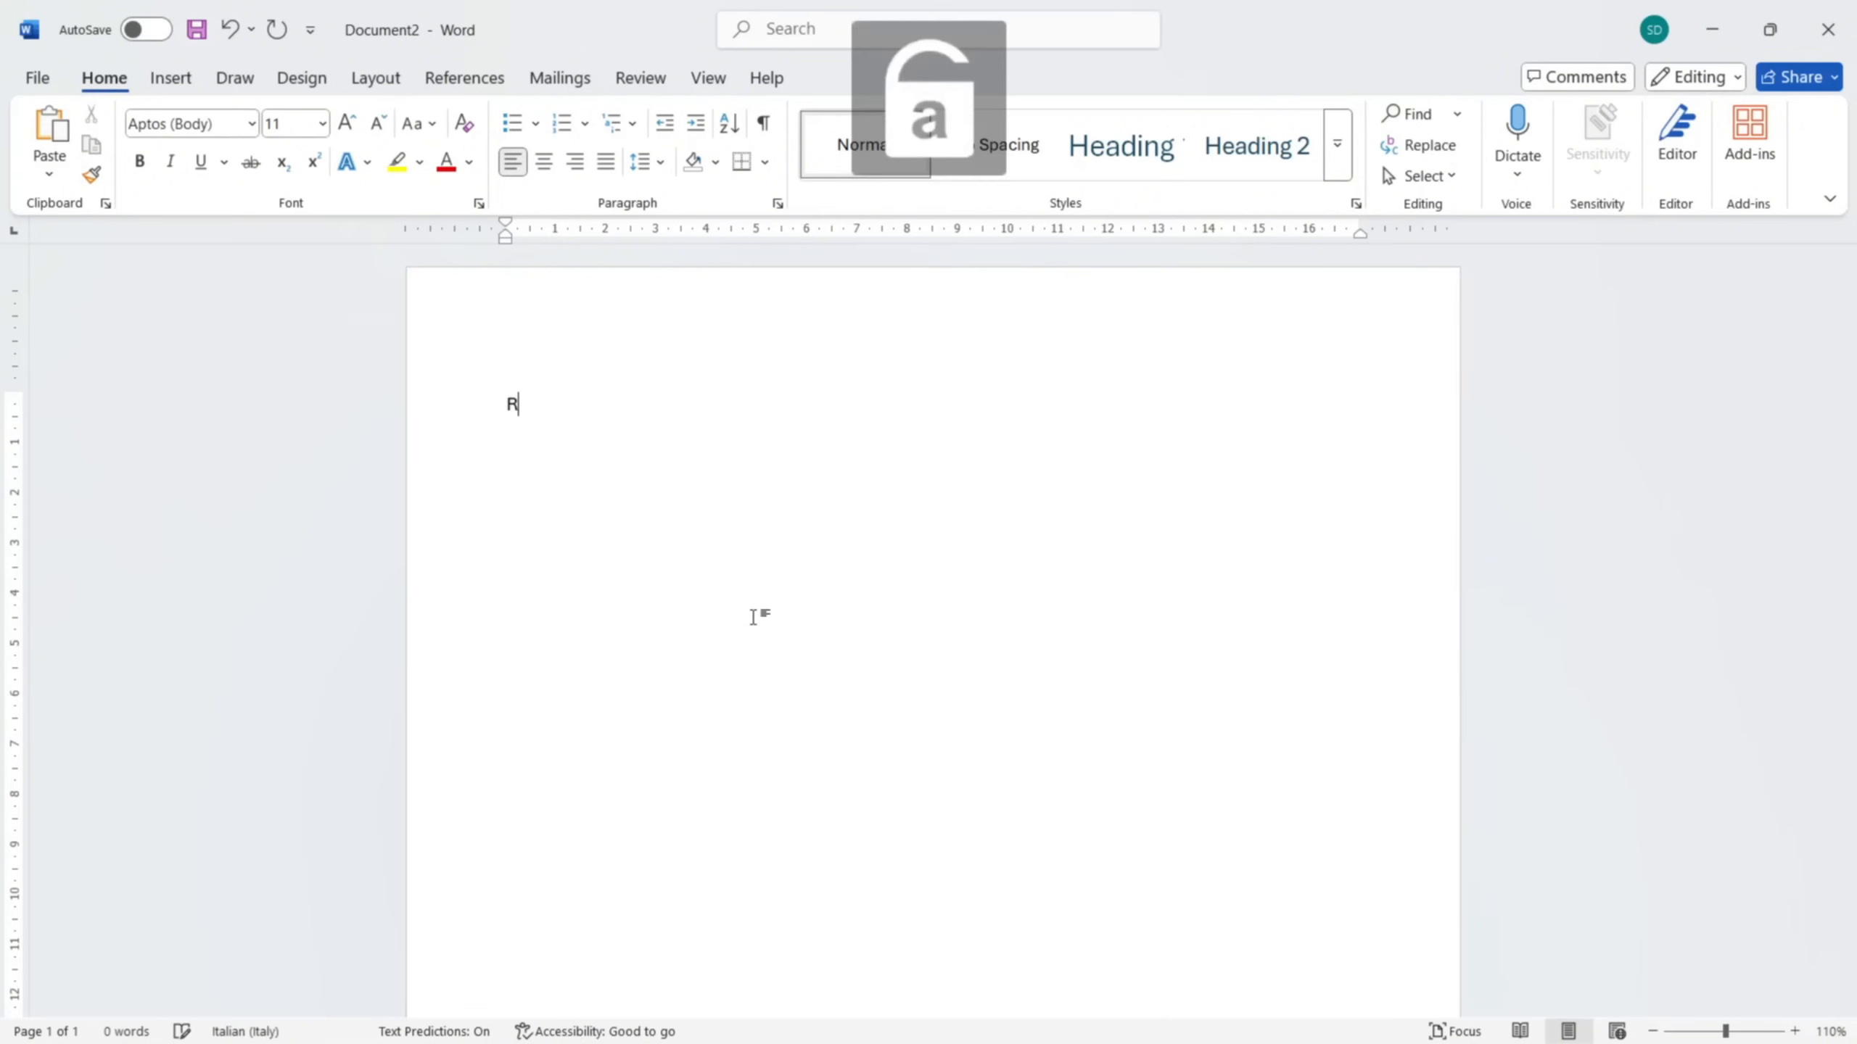
{"action": "type", "text": "and random"}
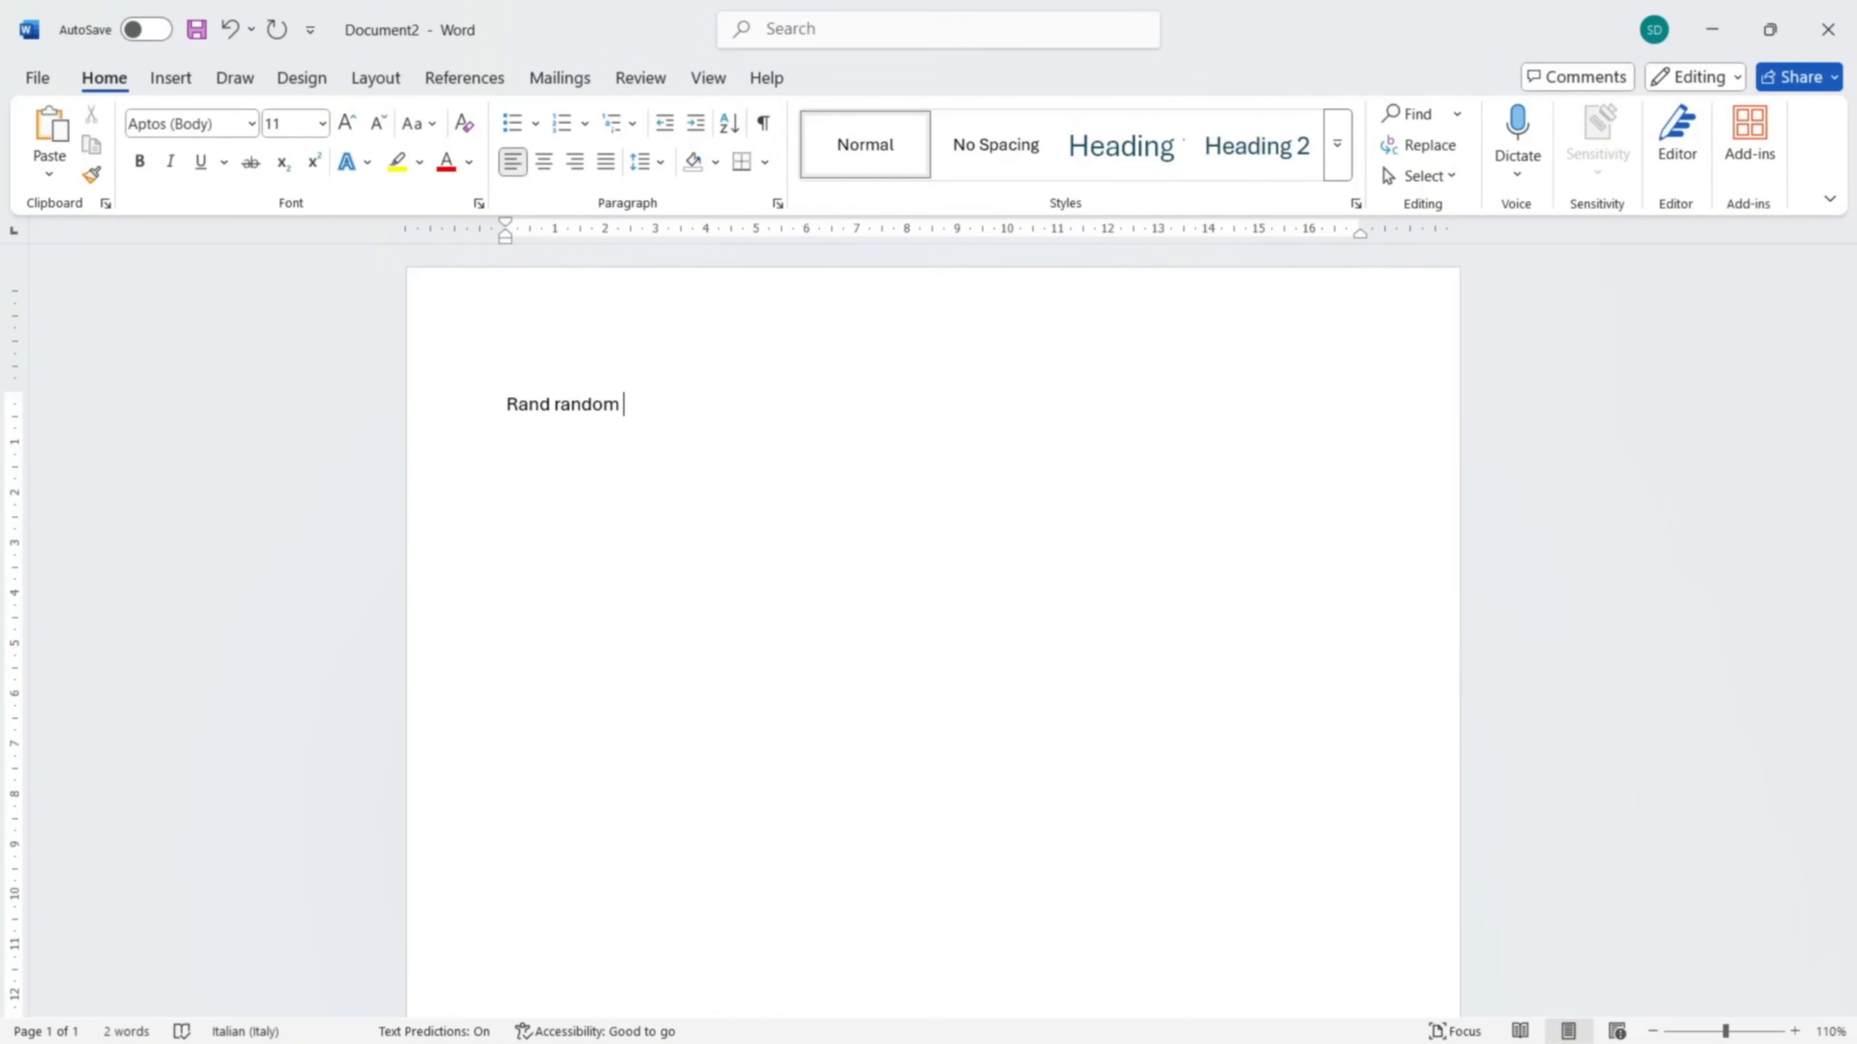
{"action": "key", "text": "BackSpace"}
{"action": "key", "text": "BackSpace"}
{"action": "key", "text": "BackSpace"}
{"action": "key", "text": "BackSpace"}
{"action": "key", "text": "BackSpace"}
{"action": "key", "text": "BackSpace"}
{"action": "key", "text": "BackSpace"}
{"action": "key", "text": "BackSpace"}
{"action": "key", "text": "BackSpace"}
{"action": "key", "text": "BackSpace"}
{"action": "key", "text": "BackSpace"}
{"action": "key", "text": "BackSpace"}
{"action": "key", "text": "Caps_Lock"}
{"action": "type", "text": "L"}
{"action": "key", "text": "Caps_Lock"}
{"action": "type", "text": "orem l"}
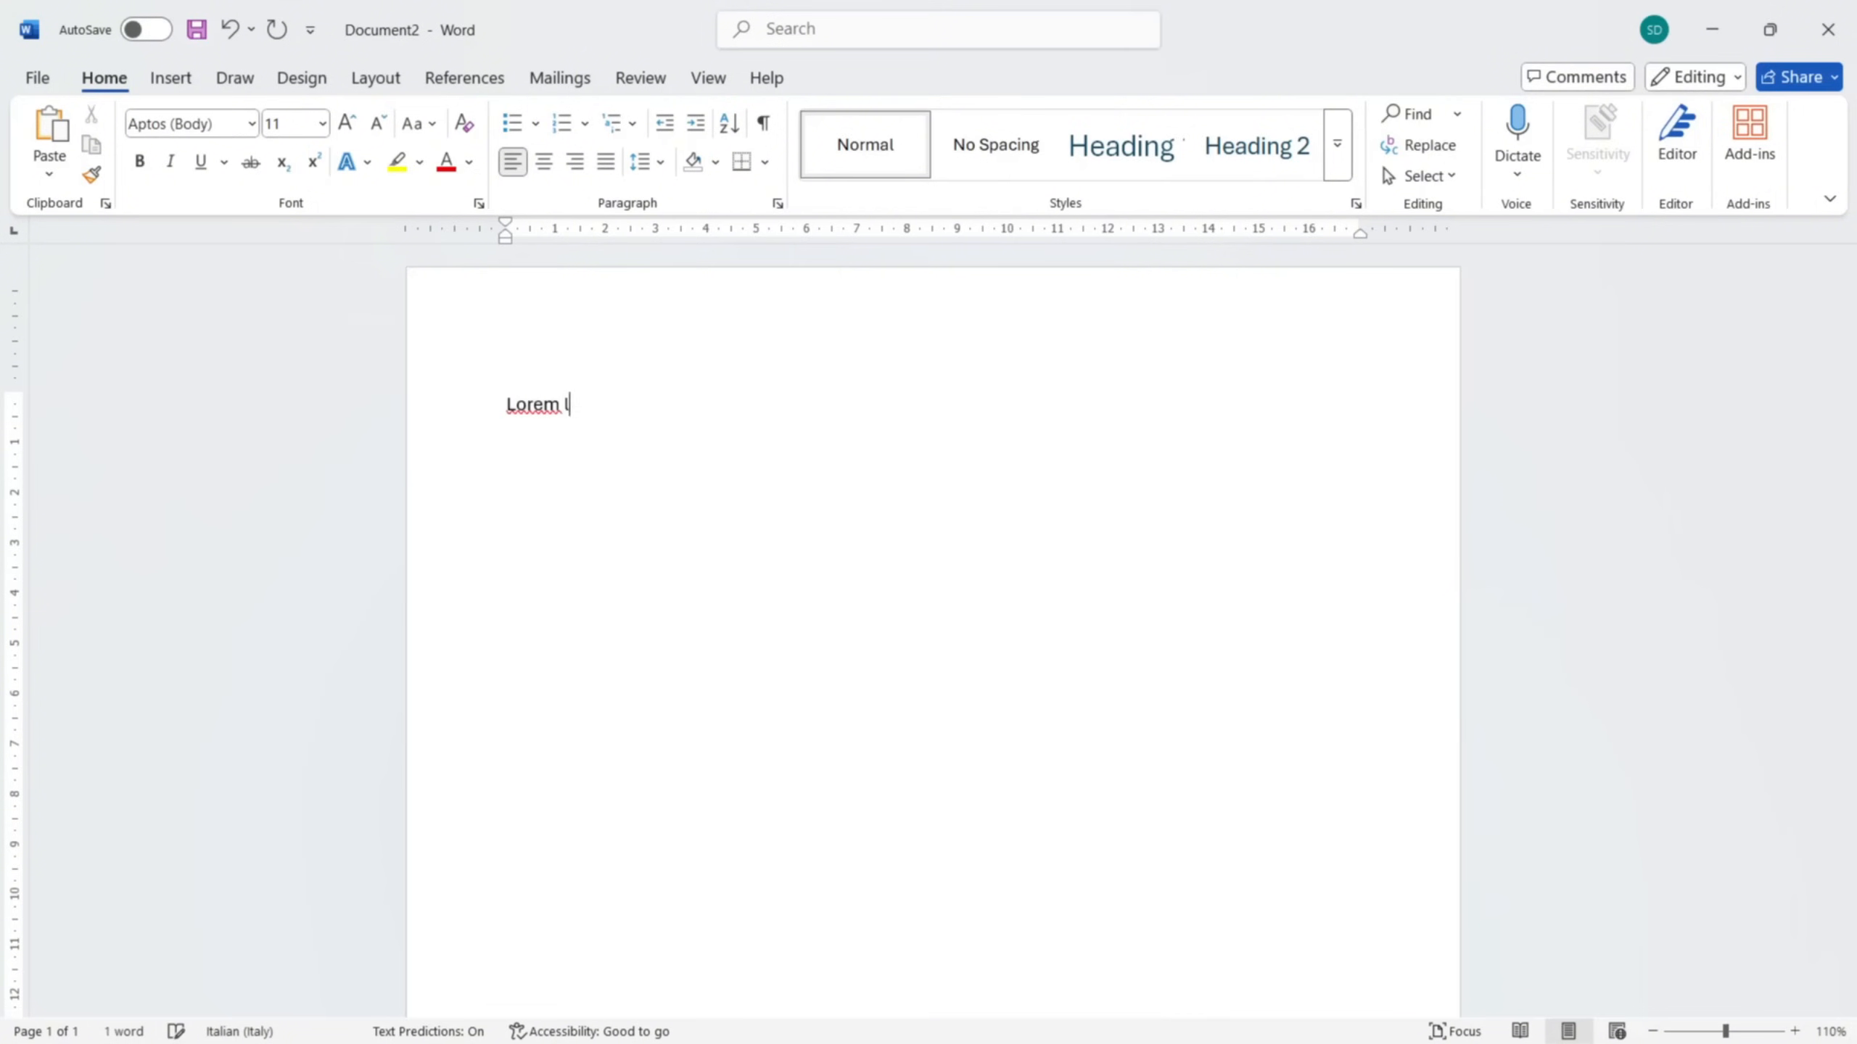
{"action": "type", "text": "orem ipsum"}
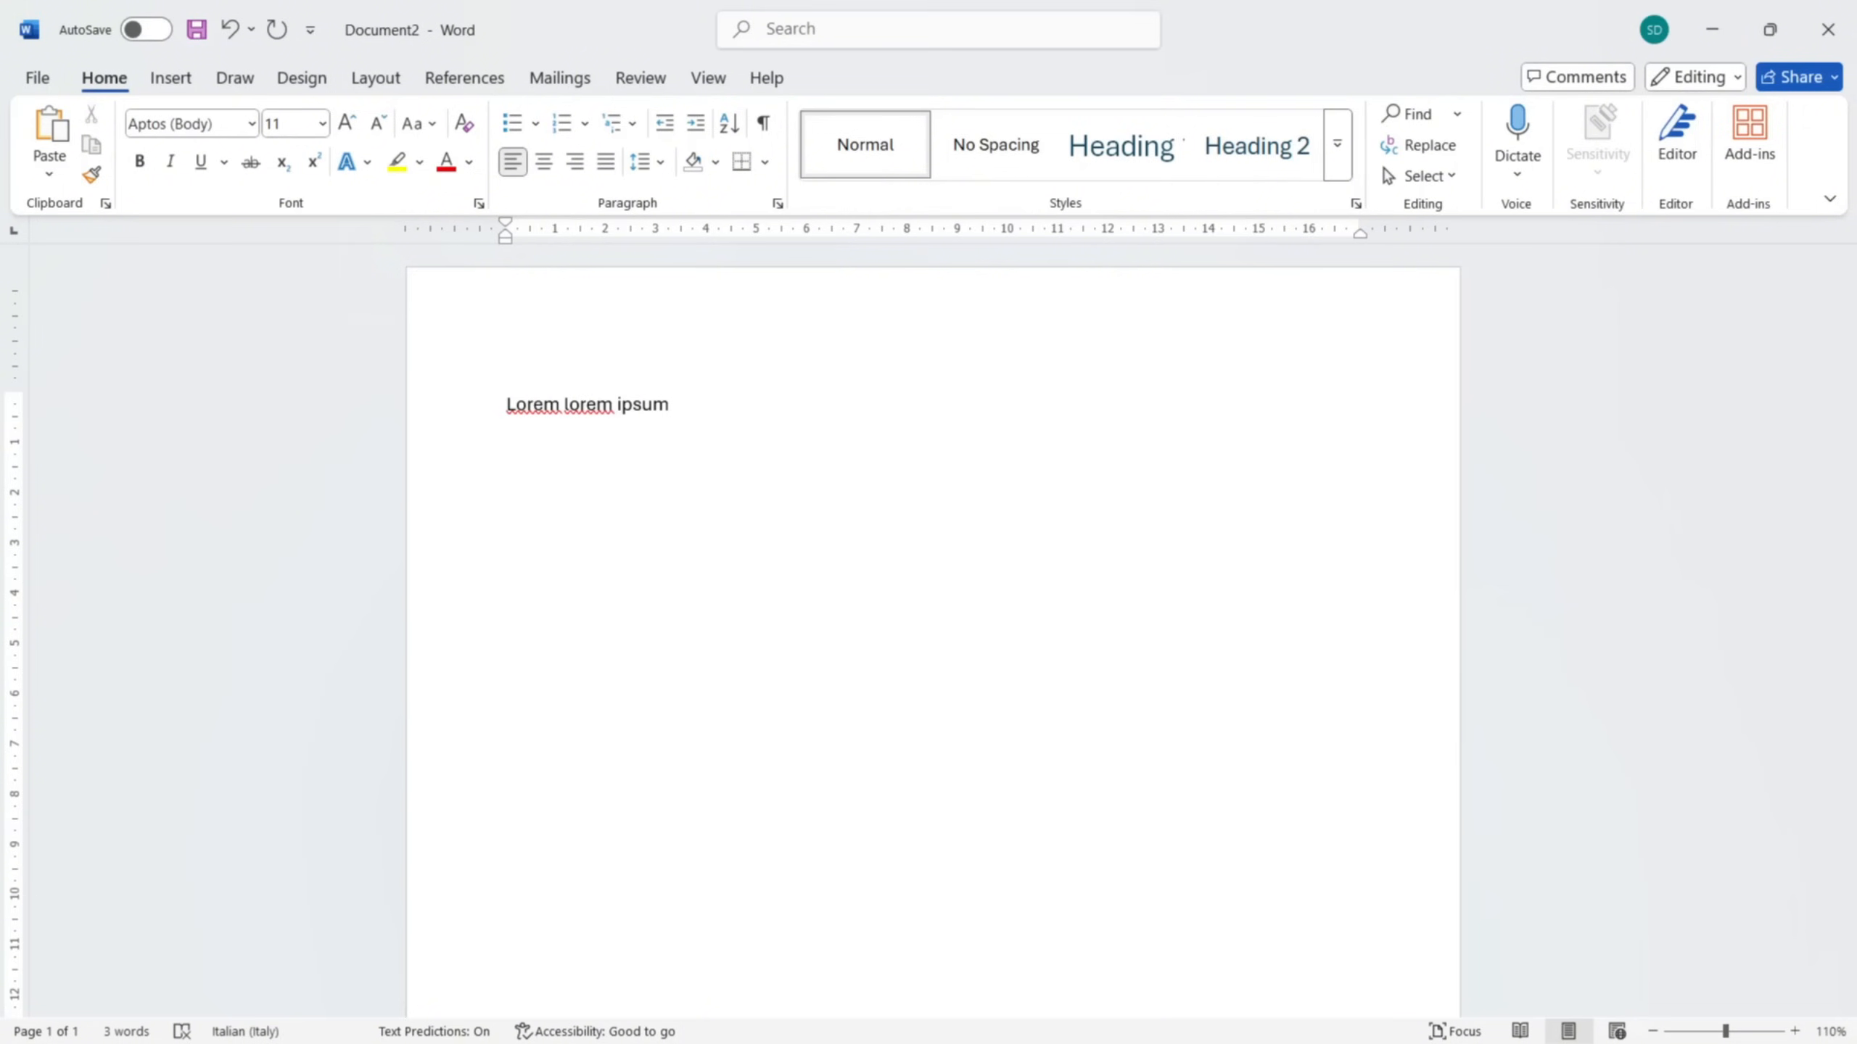
{"action": "key", "text": "BackSpace"}
{"action": "key", "text": "BackSpace"}
{"action": "key", "text": "BackSpace"}
{"action": "key", "text": "BackSpace"}
{"action": "key", "text": "BackSpace"}
{"action": "key", "text": "BackSpace"}
{"action": "key", "text": "BackSpace"}
{"action": "key", "text": "BackSpace"}
{"action": "key", "text": "BackSpace"}
{"action": "key", "text": "BackSpace"}
{"action": "key", "text": "BackSpace"}
{"action": "key", "text": "BackSpace"}
{"action": "key", "text": "BackSpace"}
{"action": "key", "text": "BackSpace"}
{"action": "key", "text": "BackSpace"}
{"action": "key", "text": "BackSpace"}
{"action": "key", "text": "BackSpace"}
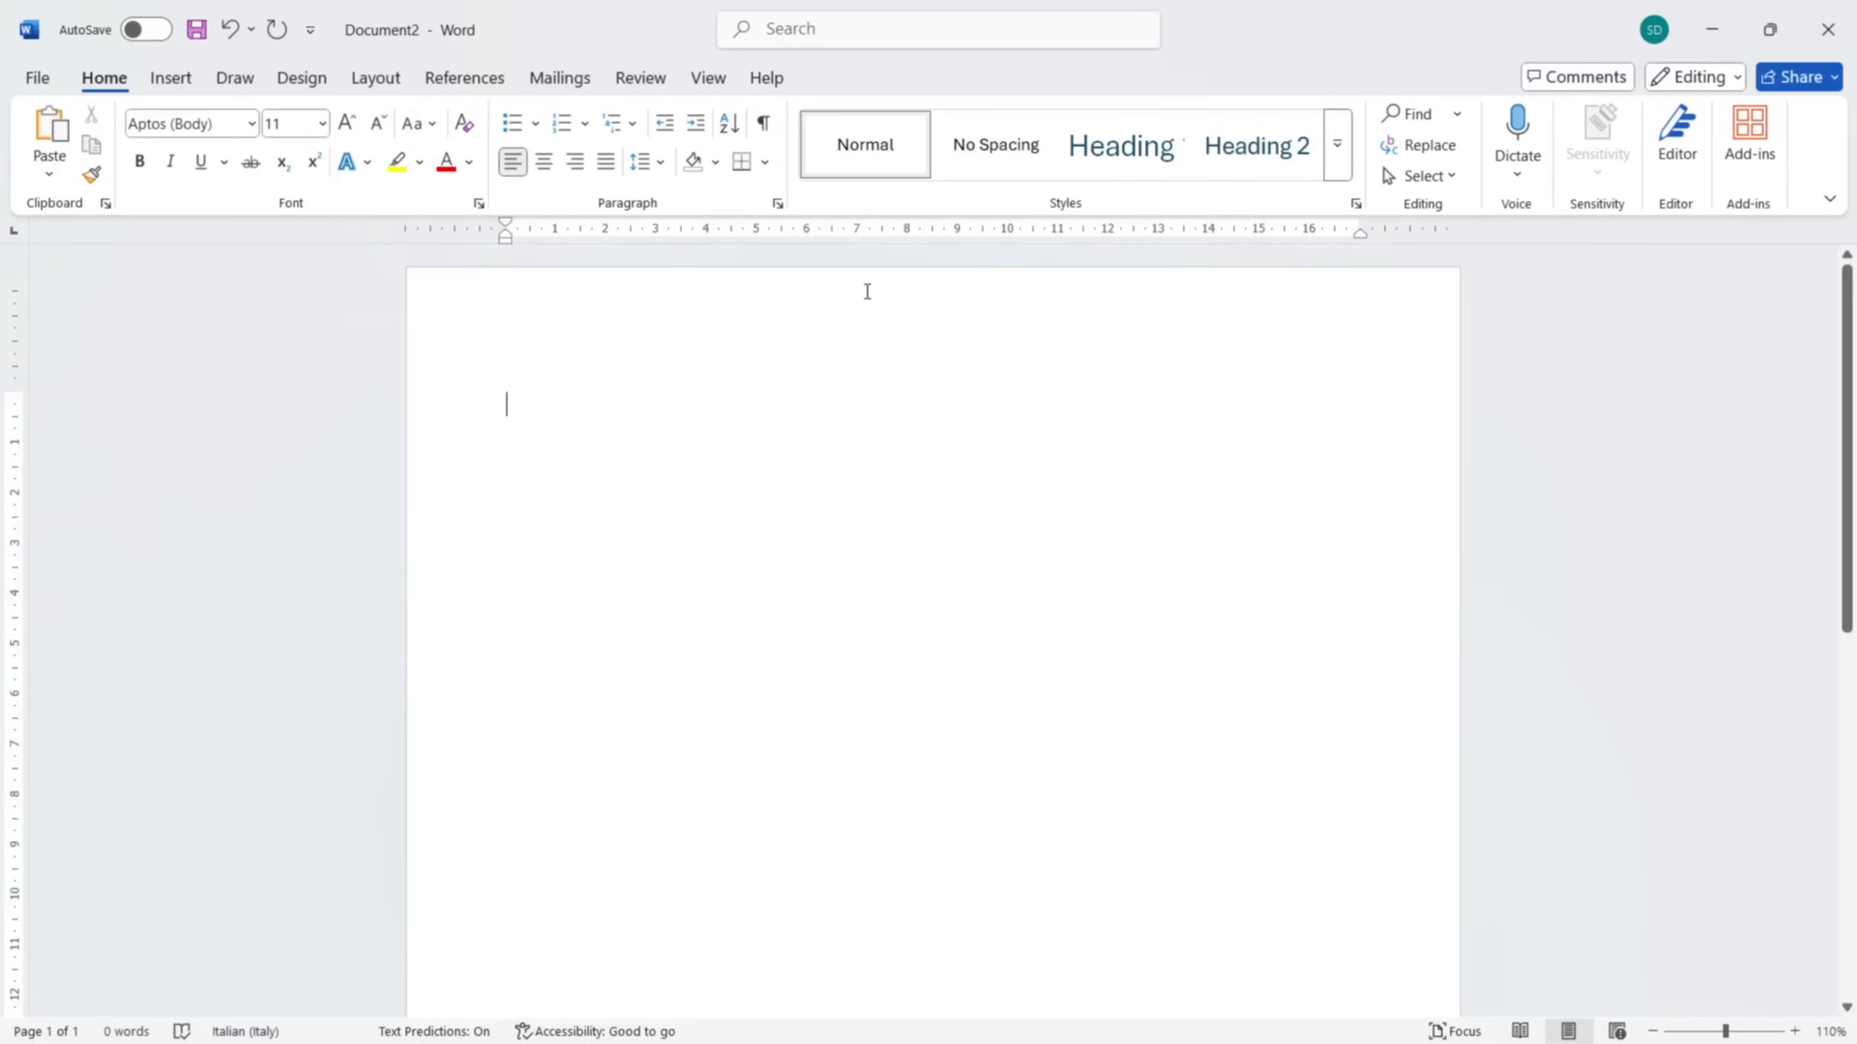
- Generate two consecutive default sets of sample paragraphs by entering the formula =rand() twice
{"action": "type", "text": "="}
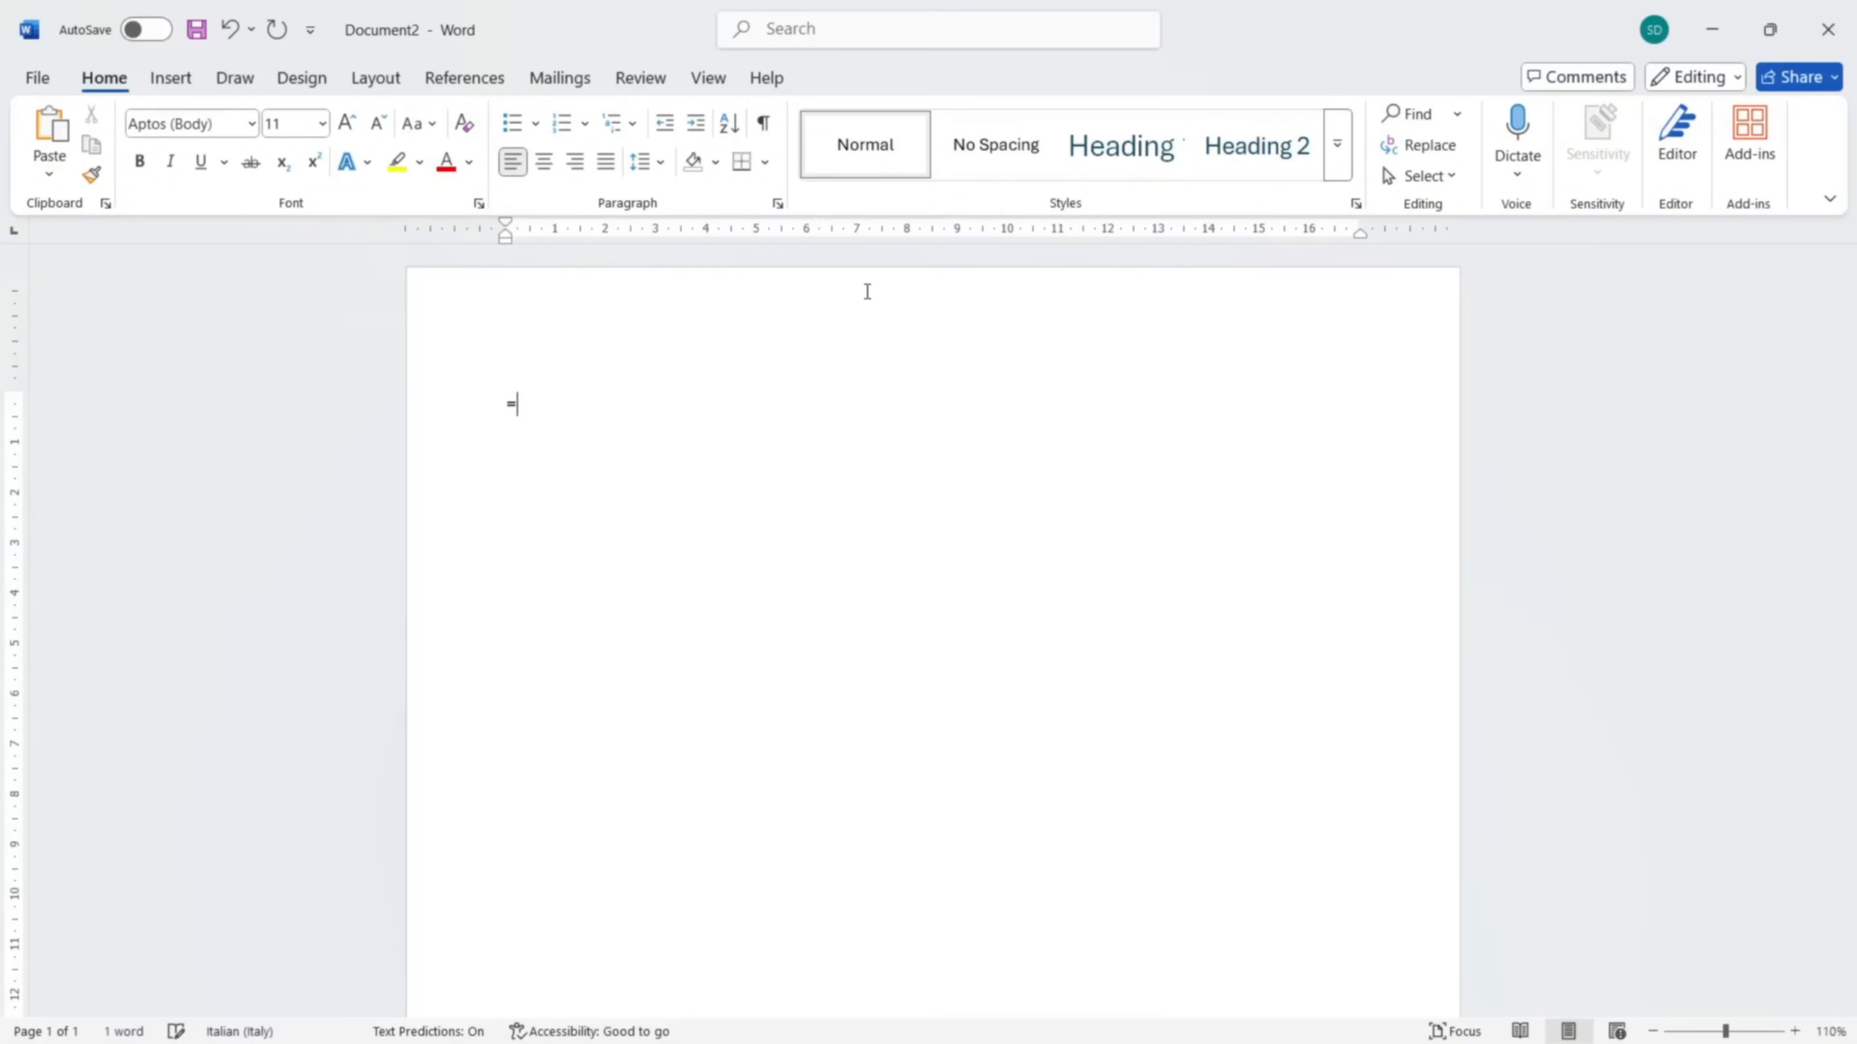
{"action": "type", "text": "rand"}
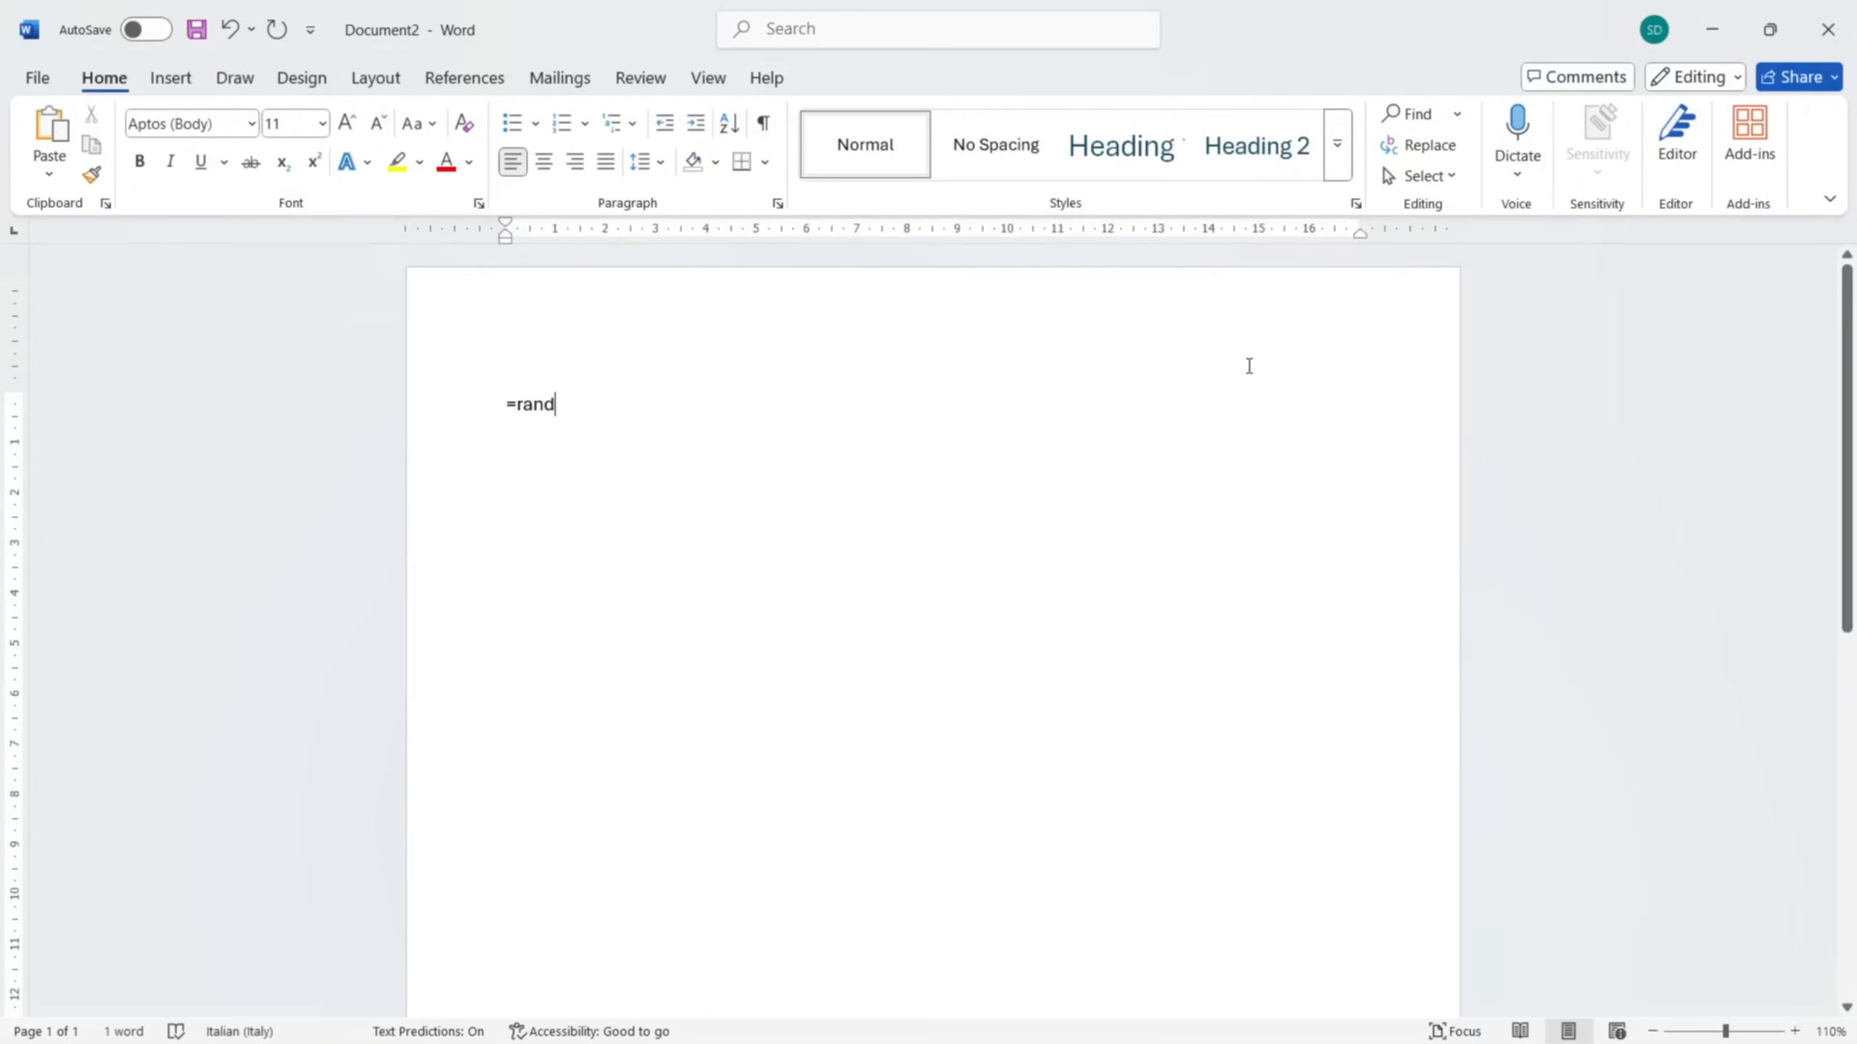
{"action": "type", "text": "()"}
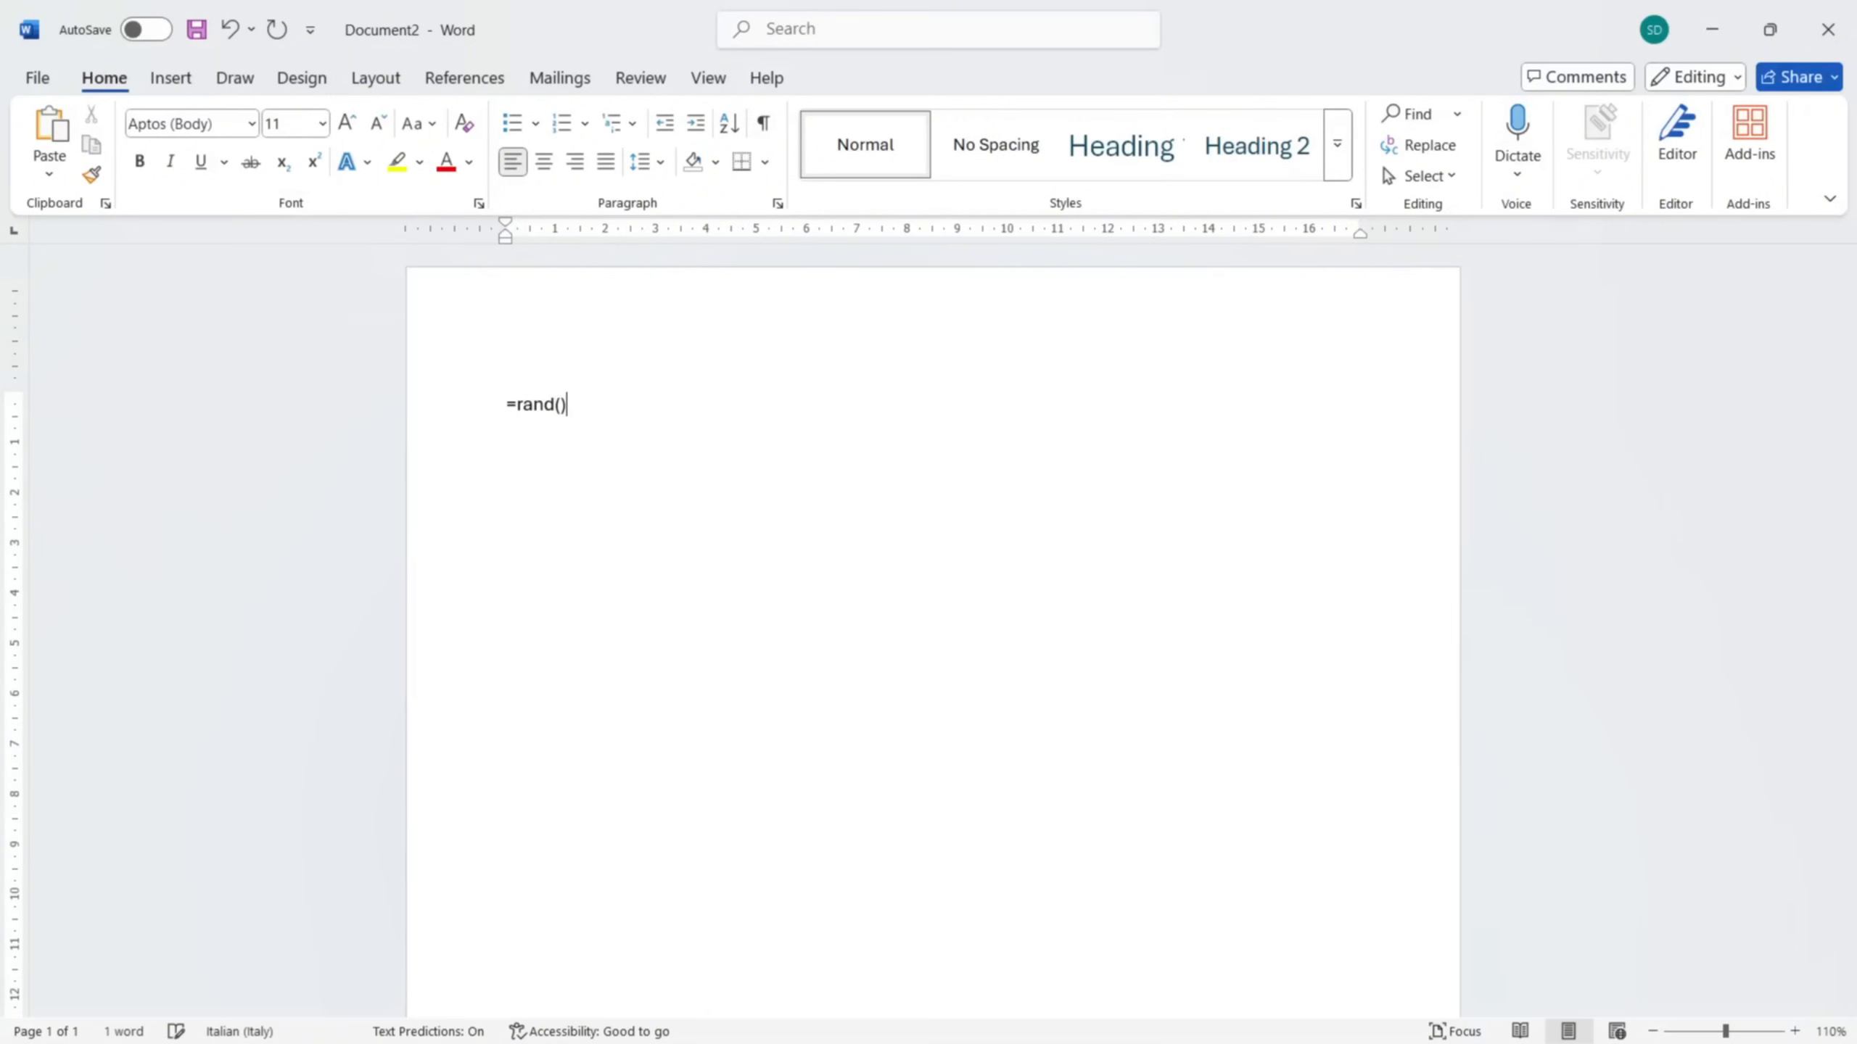
{"action": "key", "text": "Return"}
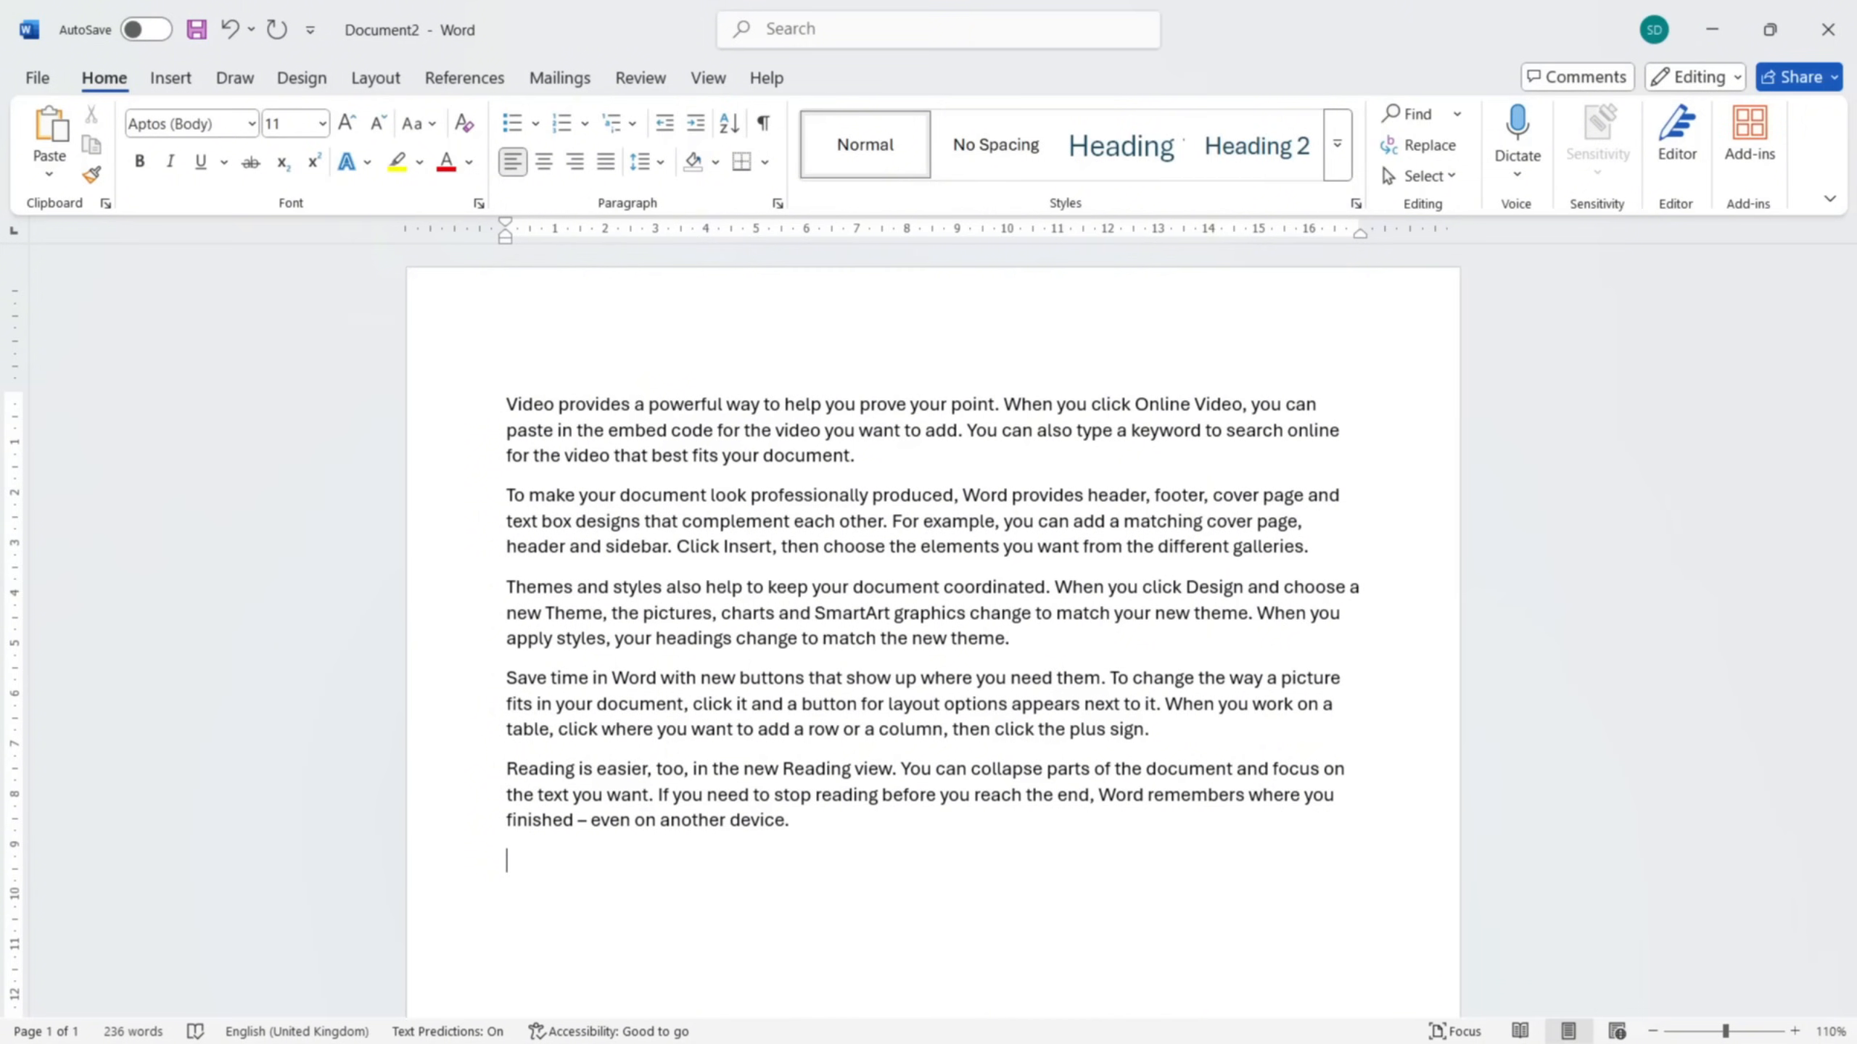
{"action": "type", "text": "=rand()"}
{"action": "key", "text": "Return"}
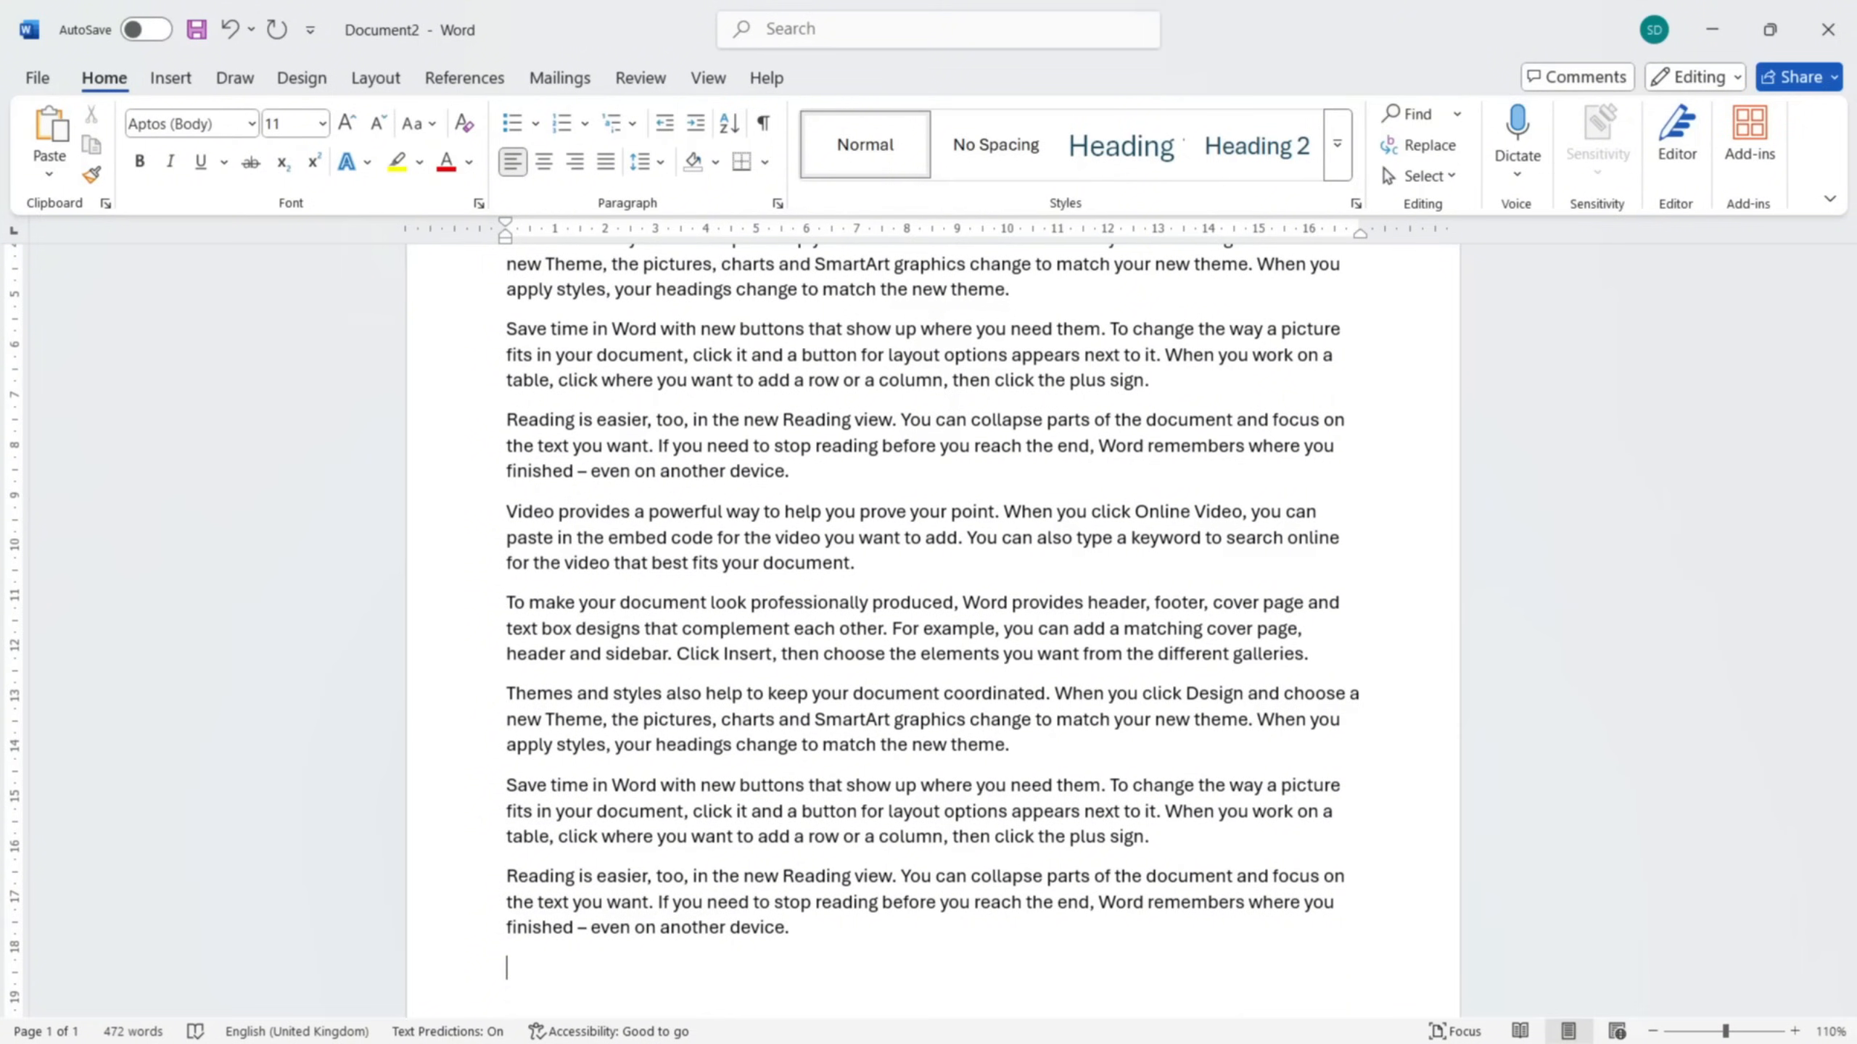
- Add four blank lines after the text and generate four sample paragraphs with the formula =rand(4)
{"action": "scroll", "coordinate": [1142, 732], "scroll_direction": "down", "scroll_amount": 5}
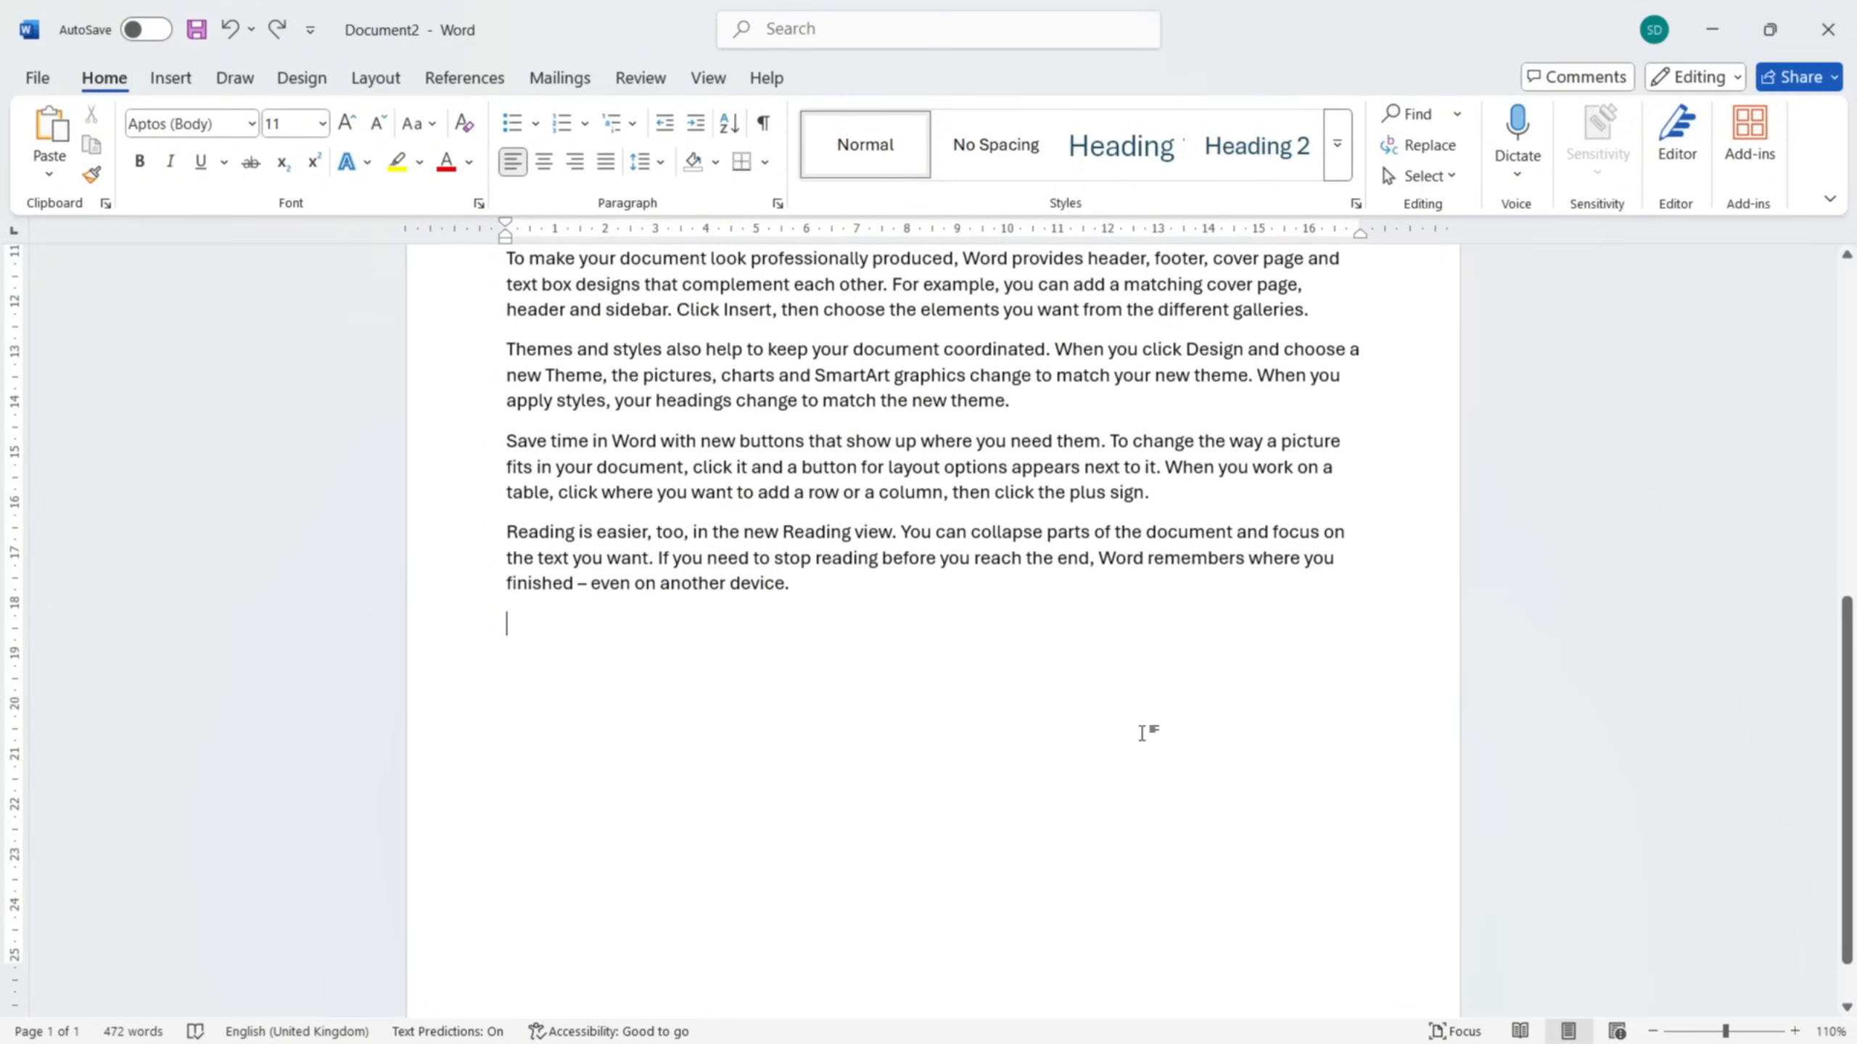
{"action": "key", "text": "Return"}
{"action": "key", "text": "Return"}
{"action": "key", "text": "Return"}
{"action": "key", "text": "Return"}
{"action": "scroll", "coordinate": [1109, 728], "scroll_direction": "down", "scroll_amount": 1}
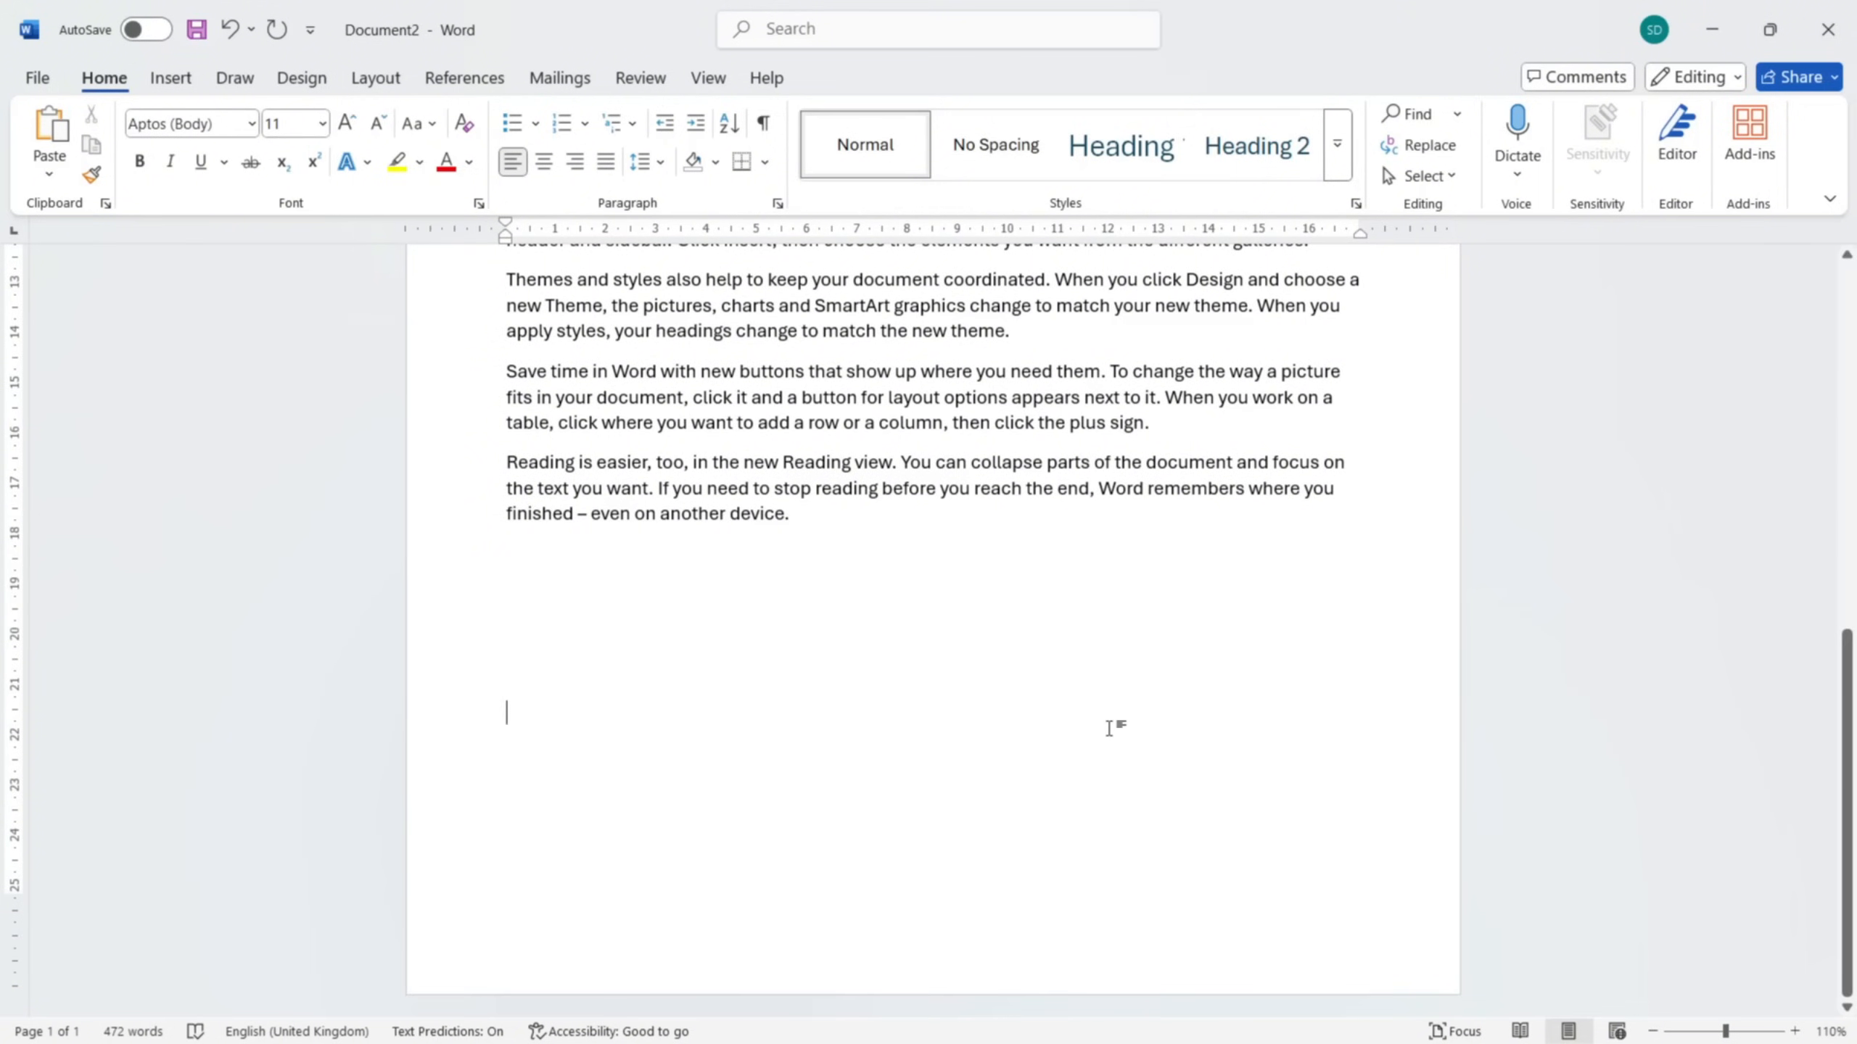
{"action": "type", "text": "=rand"}
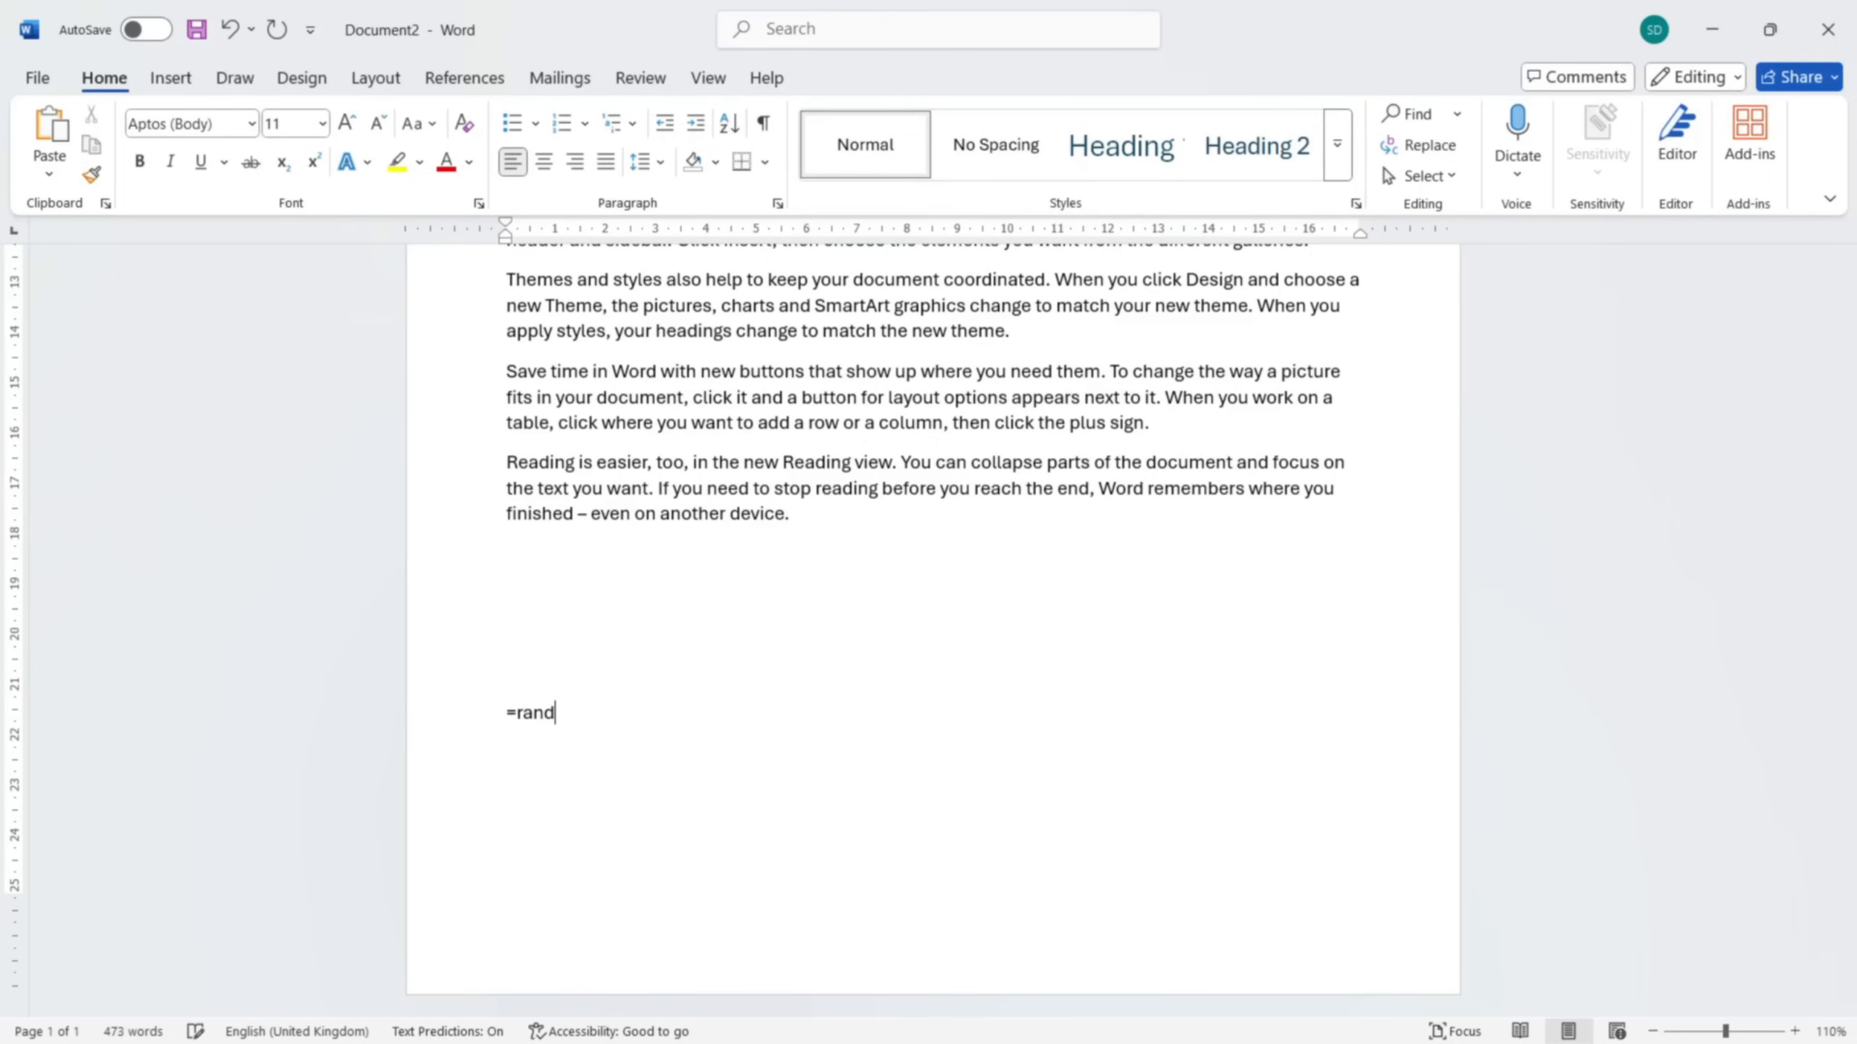
{"action": "type", "text": "(4)"}
{"action": "key", "text": "Return"}
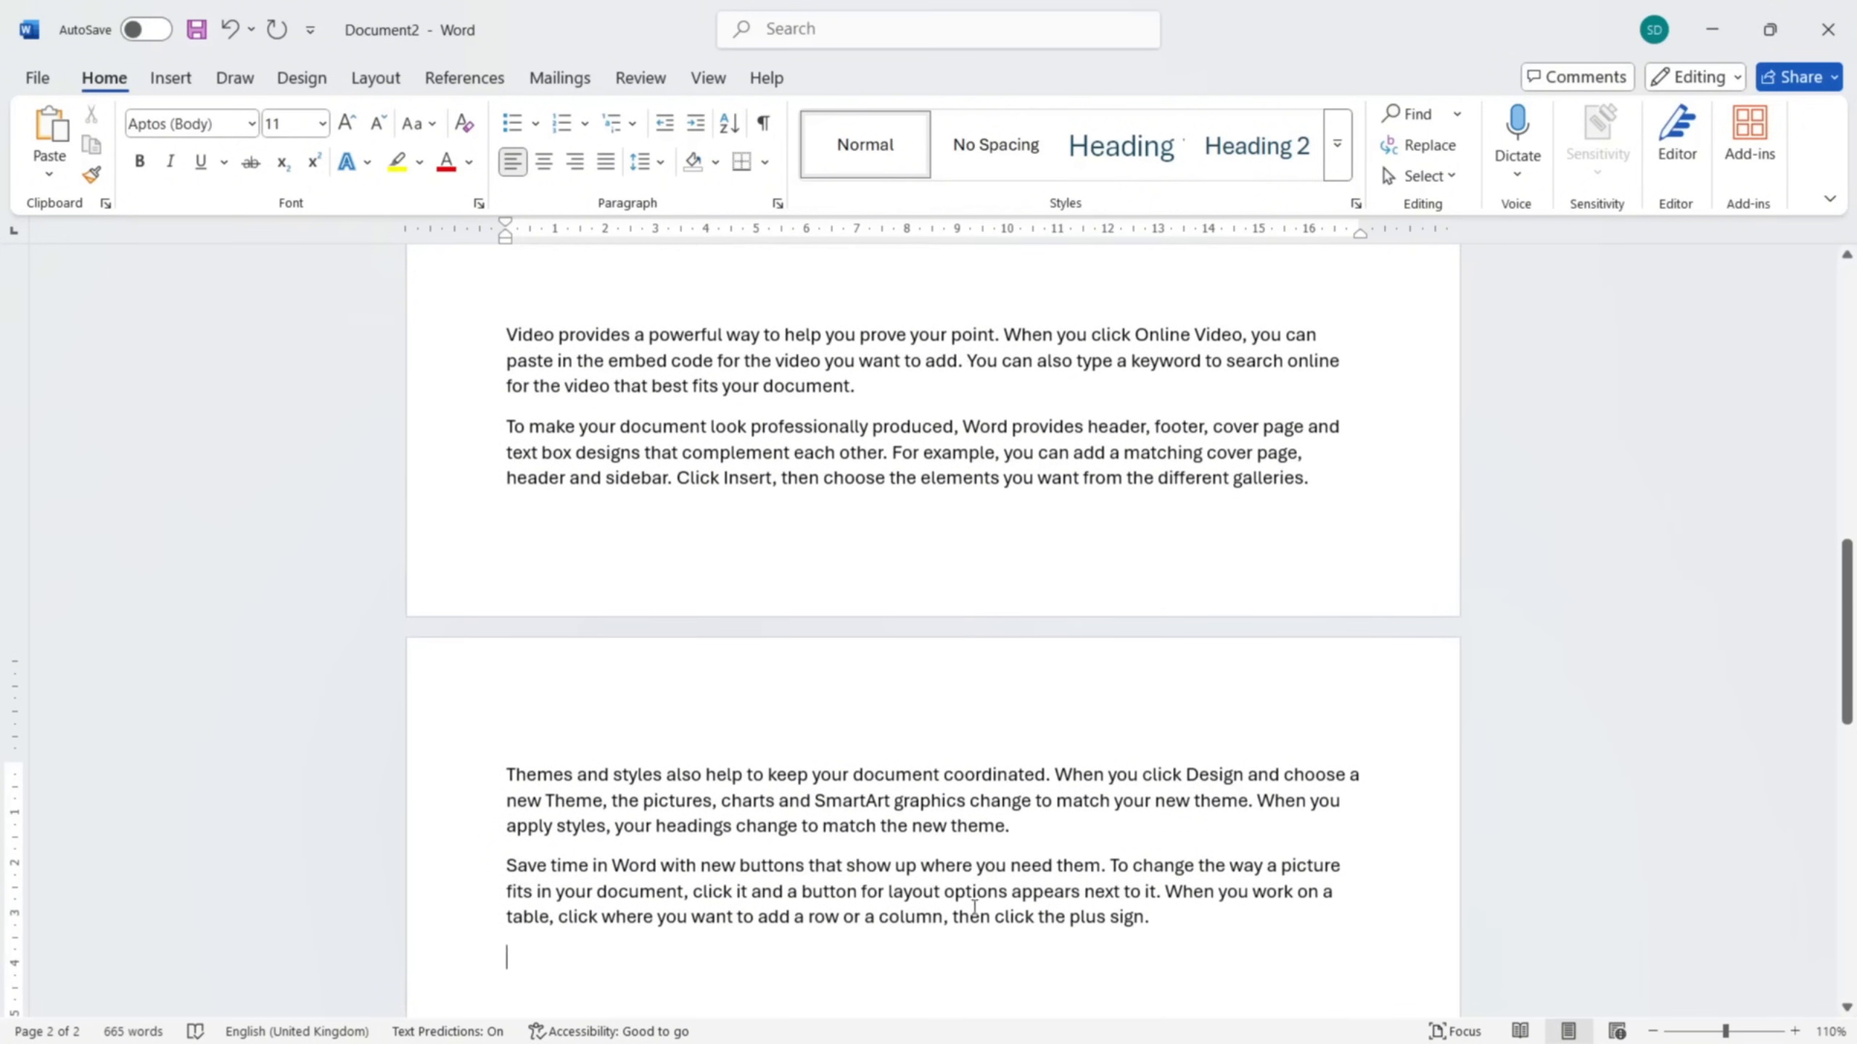
- Add four blank lines on the second page and generate four sample paragraphs of six sentences each with =rand(4,6)
{"action": "scroll", "coordinate": [876, 684], "scroll_direction": "down", "scroll_amount": 6}
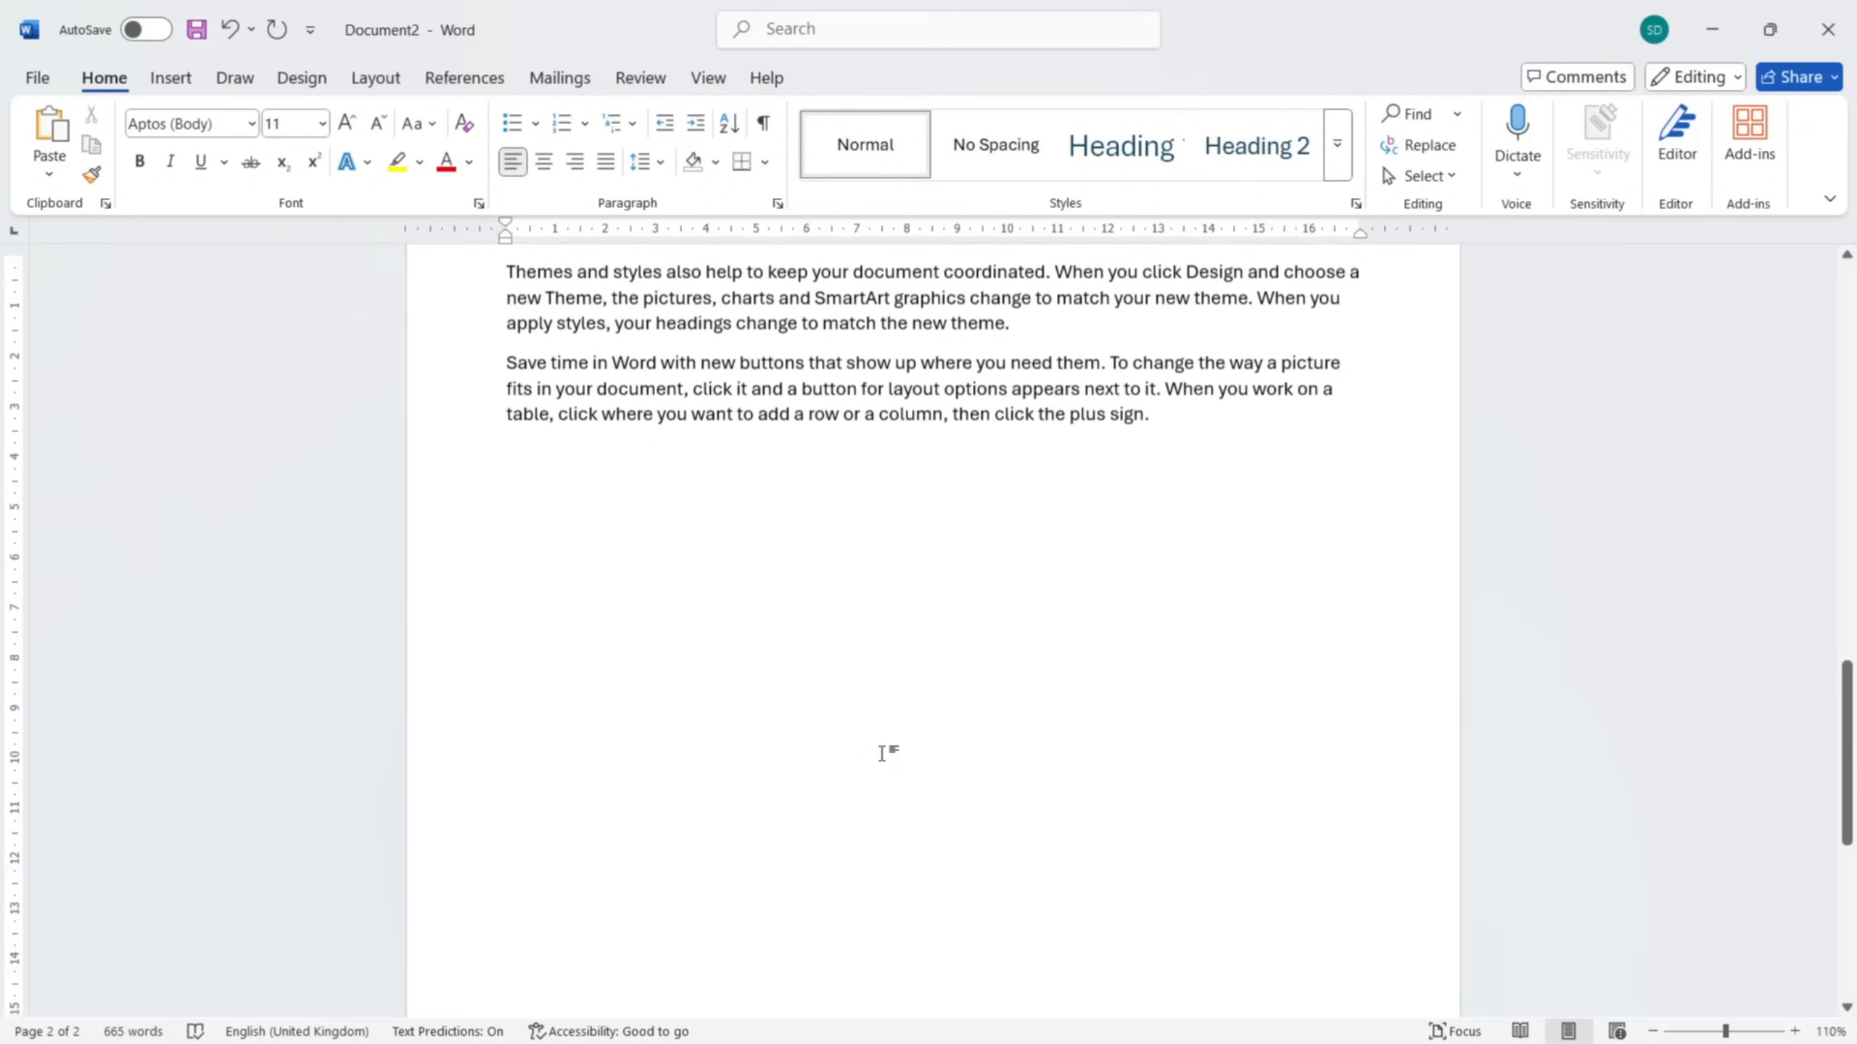
{"action": "key", "text": "Return"}
{"action": "key", "text": "Return"}
{"action": "key", "text": "Return"}
{"action": "key", "text": "Return"}
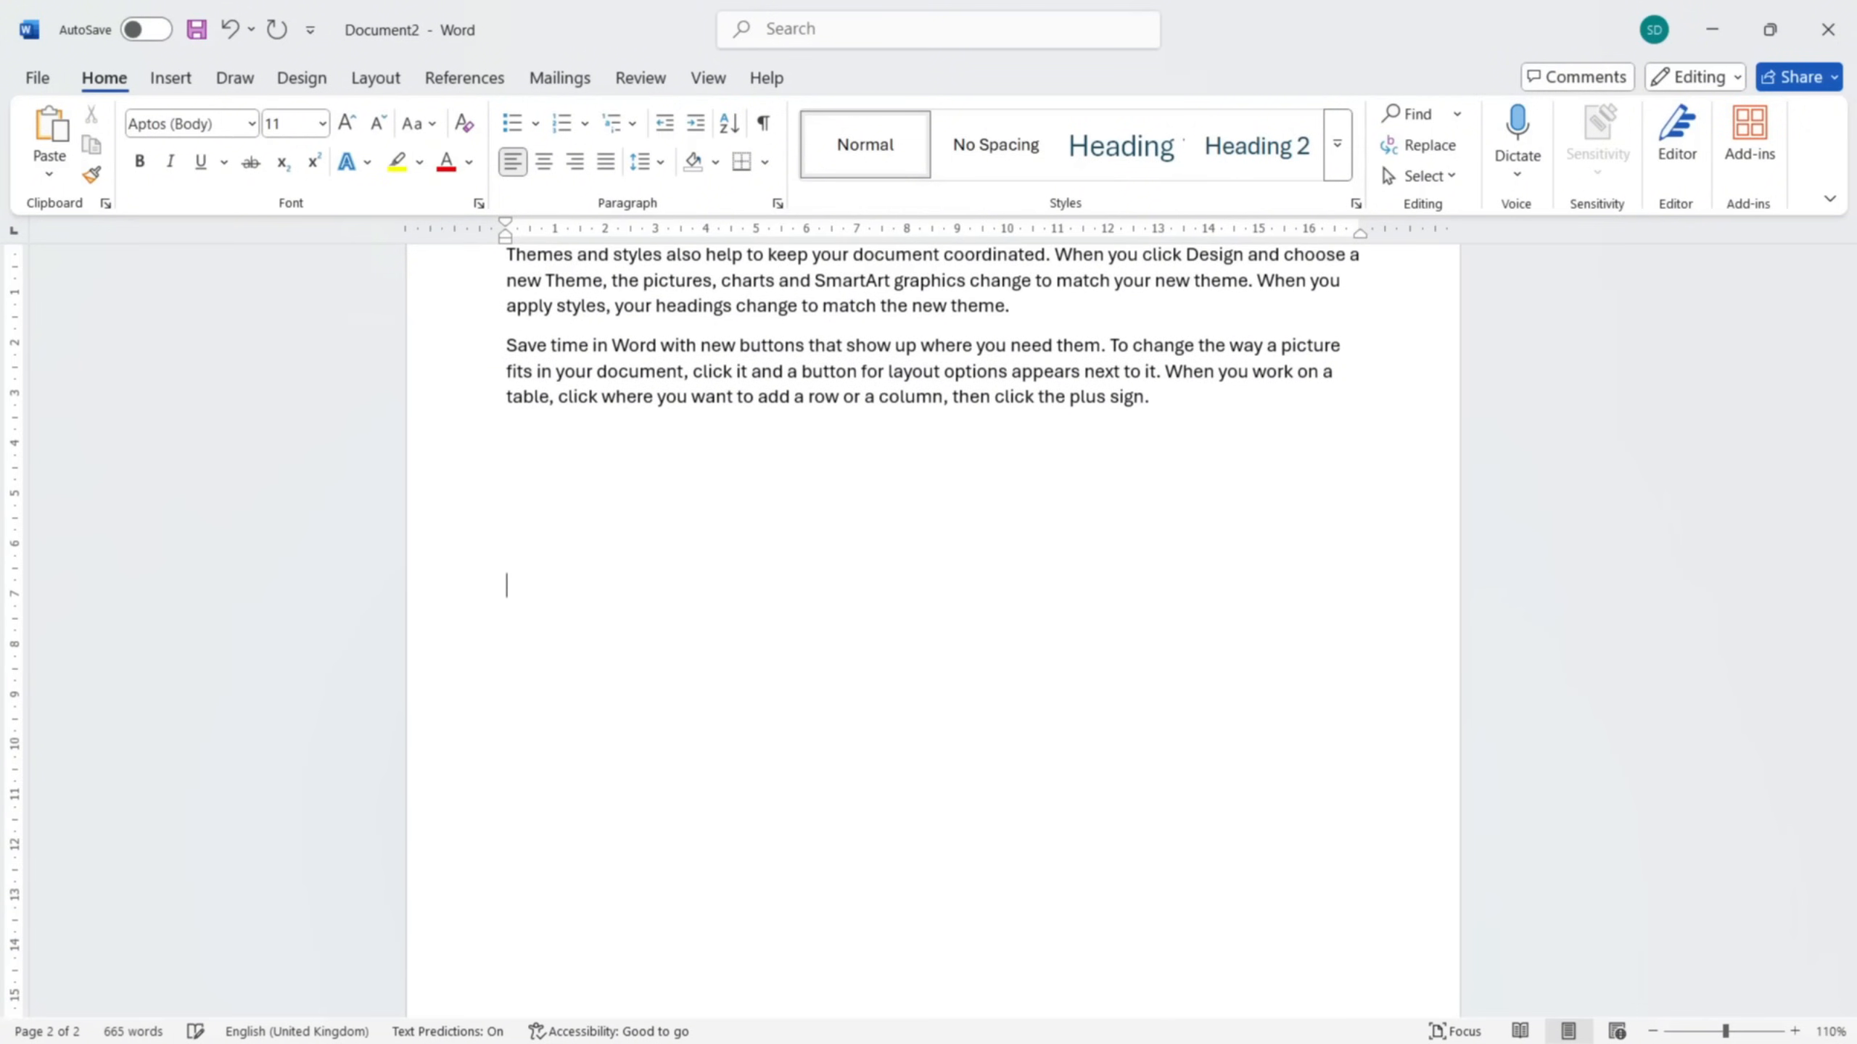
{"action": "scroll", "coordinate": [932, 629], "scroll_direction": "down", "scroll_amount": 2}
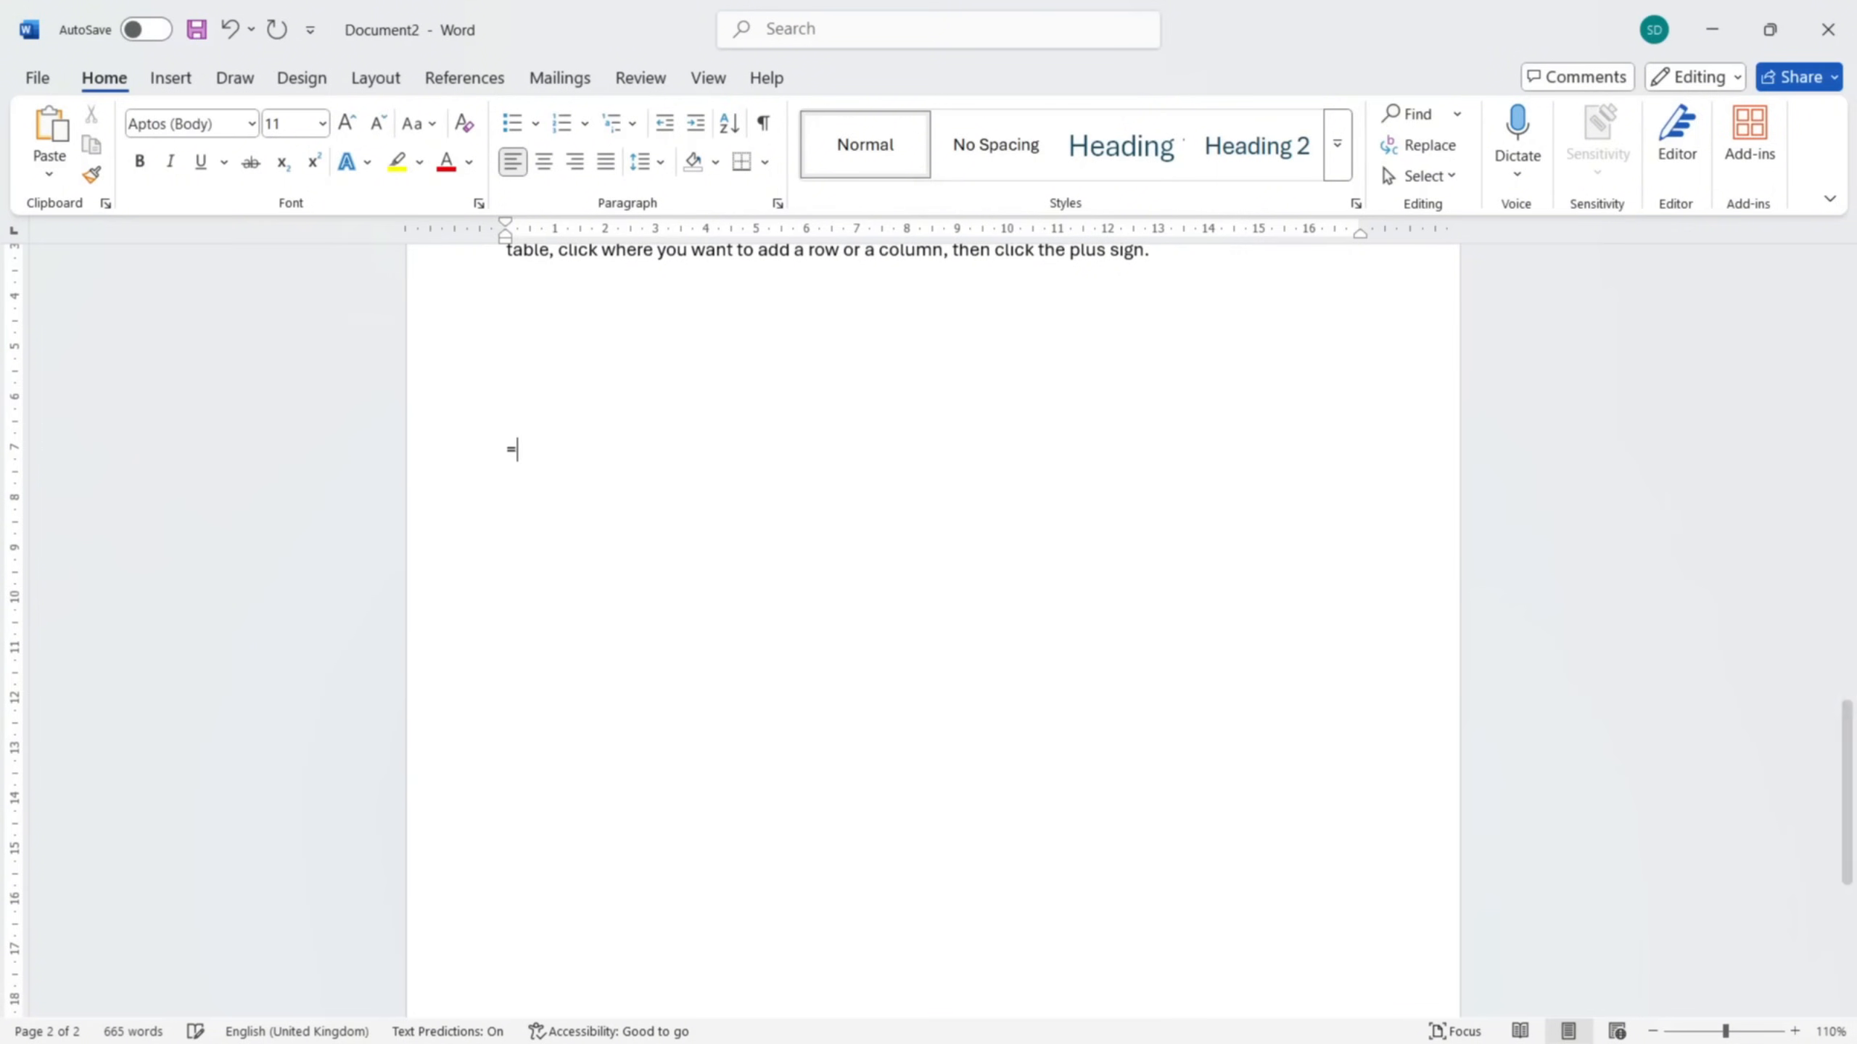
{"action": "type", "text": "=rand"}
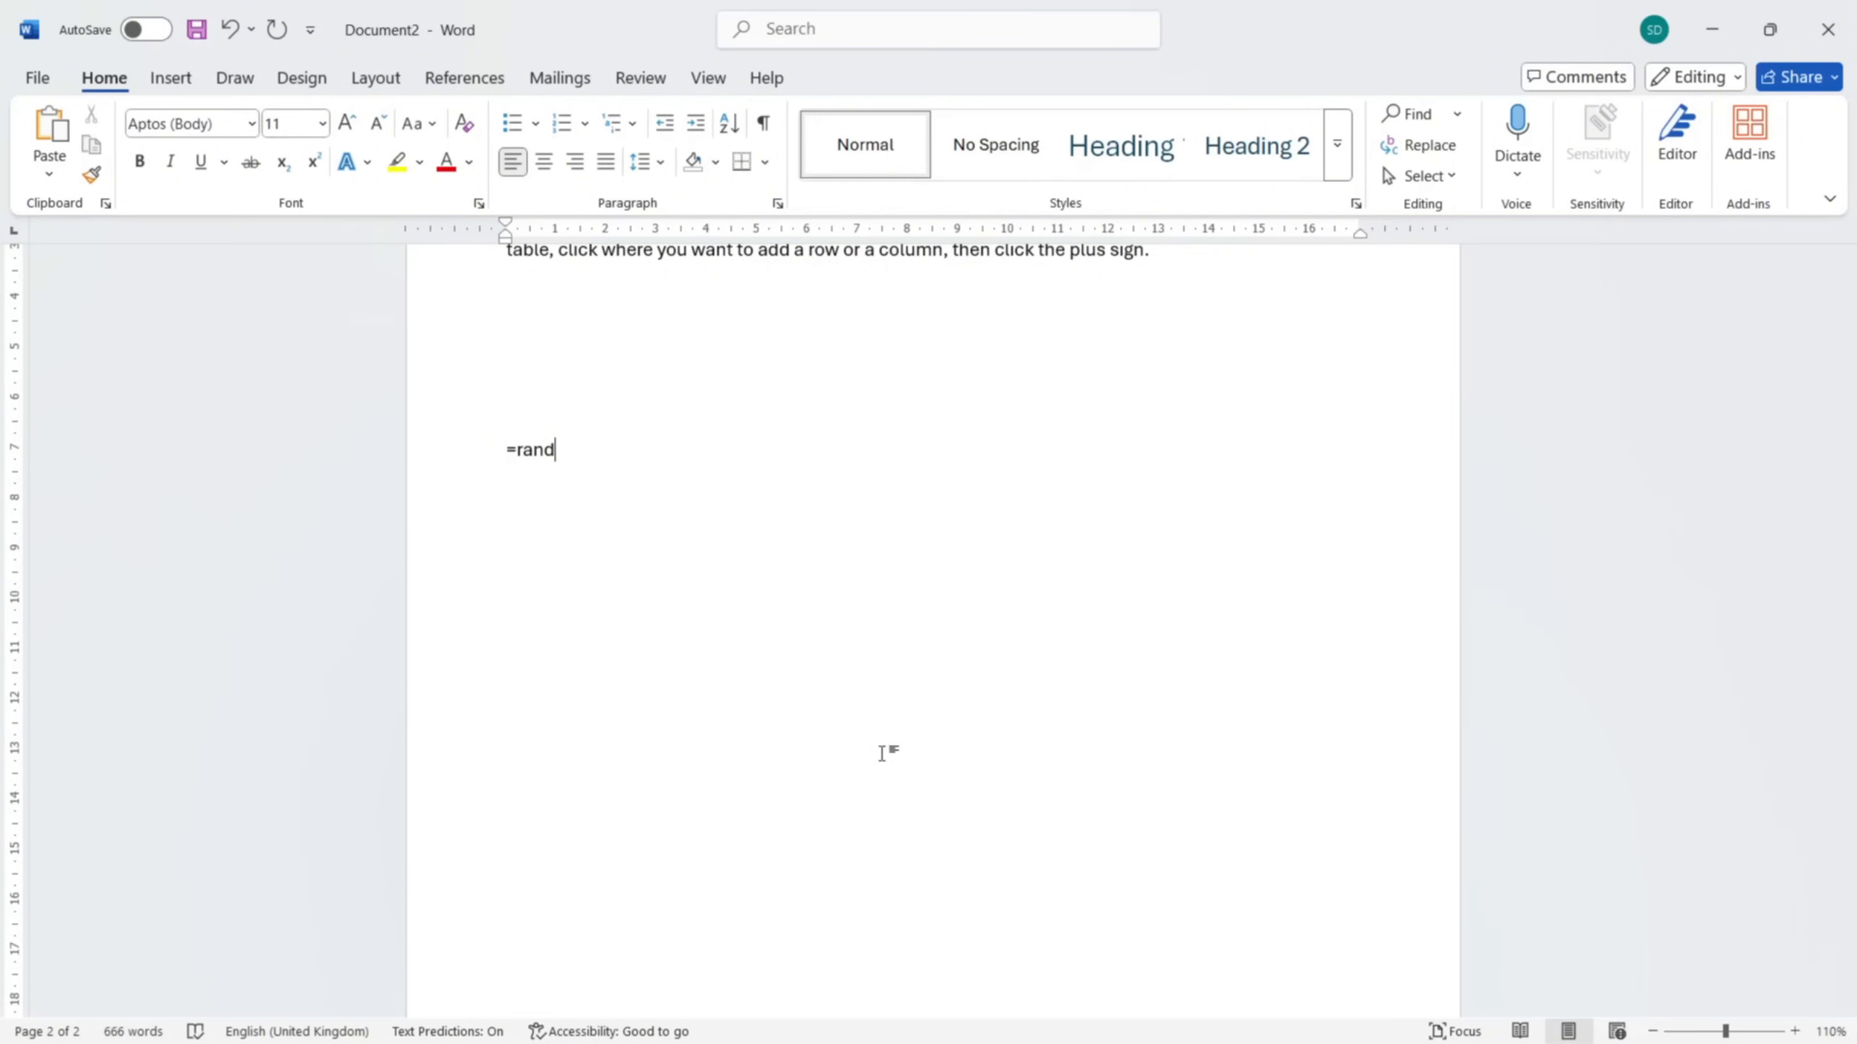
{"action": "type", "text": "(4,6)"}
{"action": "key", "text": "Return"}
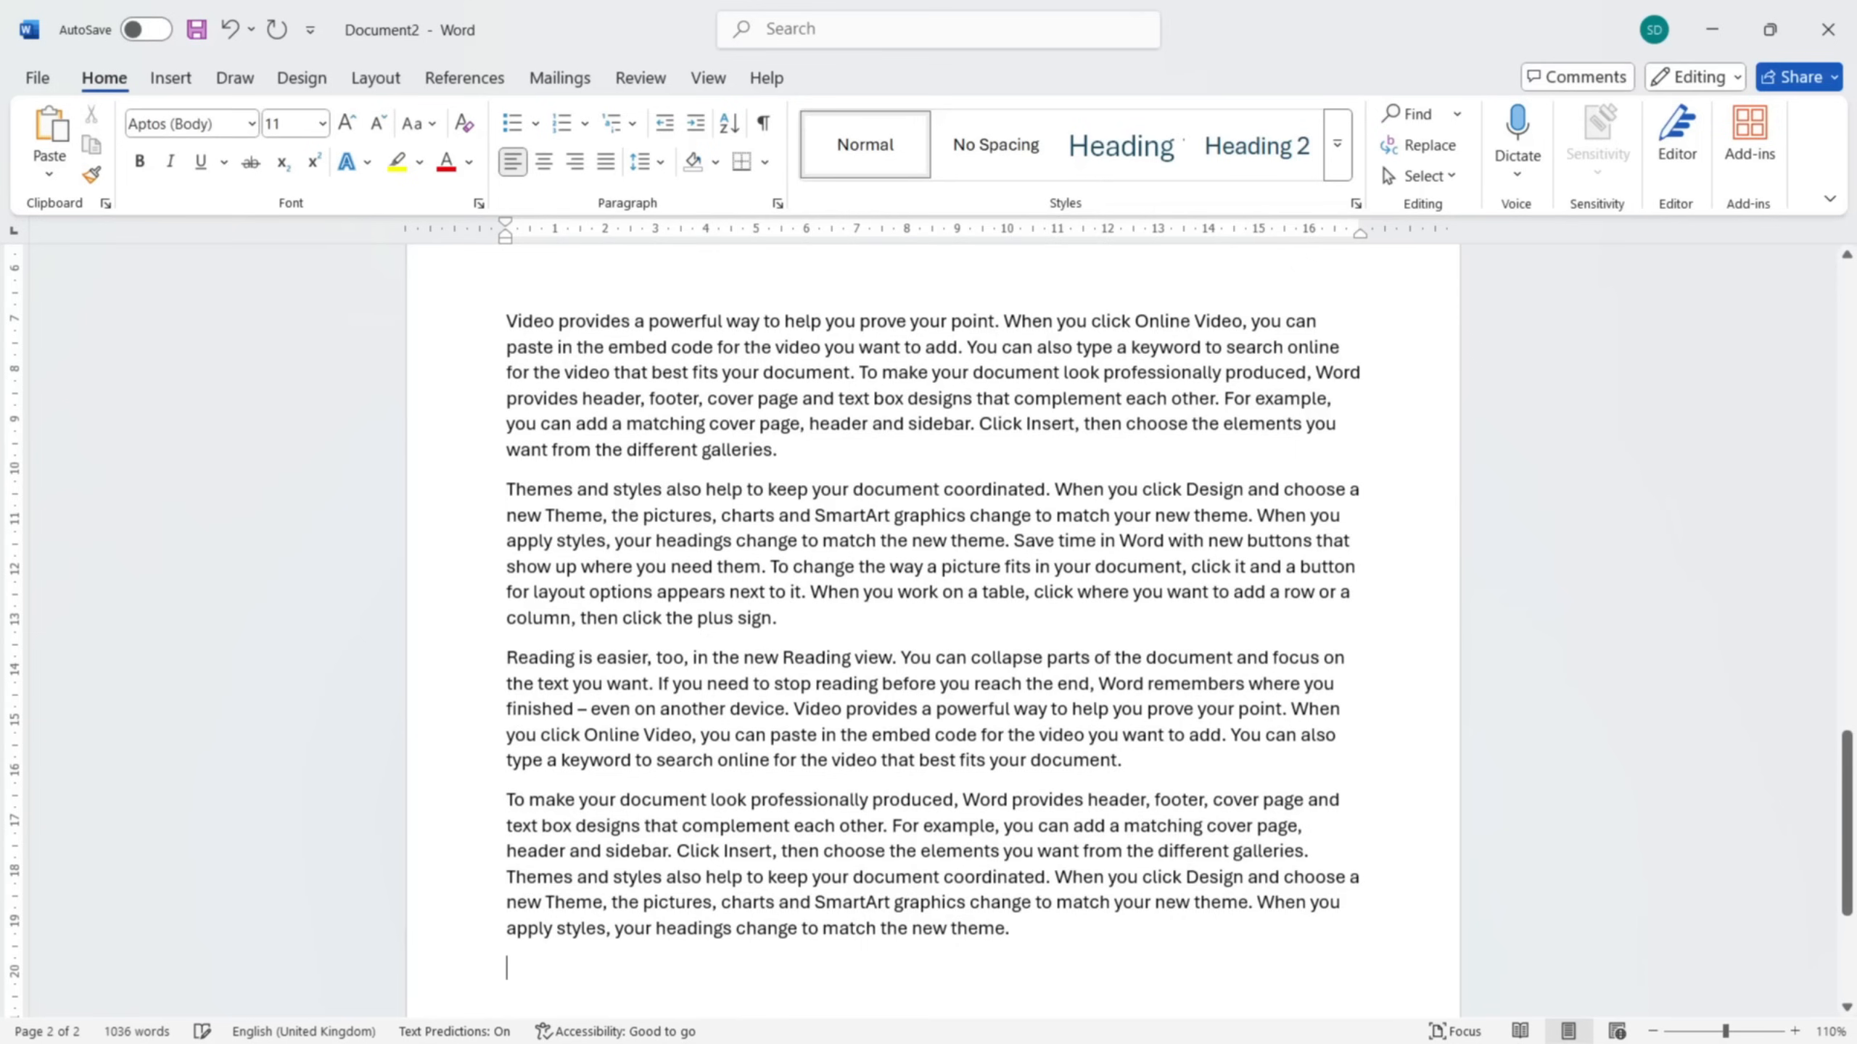
- Delete all the generated sample text so the document is empty
{"action": "scroll", "coordinate": [895, 508], "scroll_direction": "down", "scroll_amount": 1}
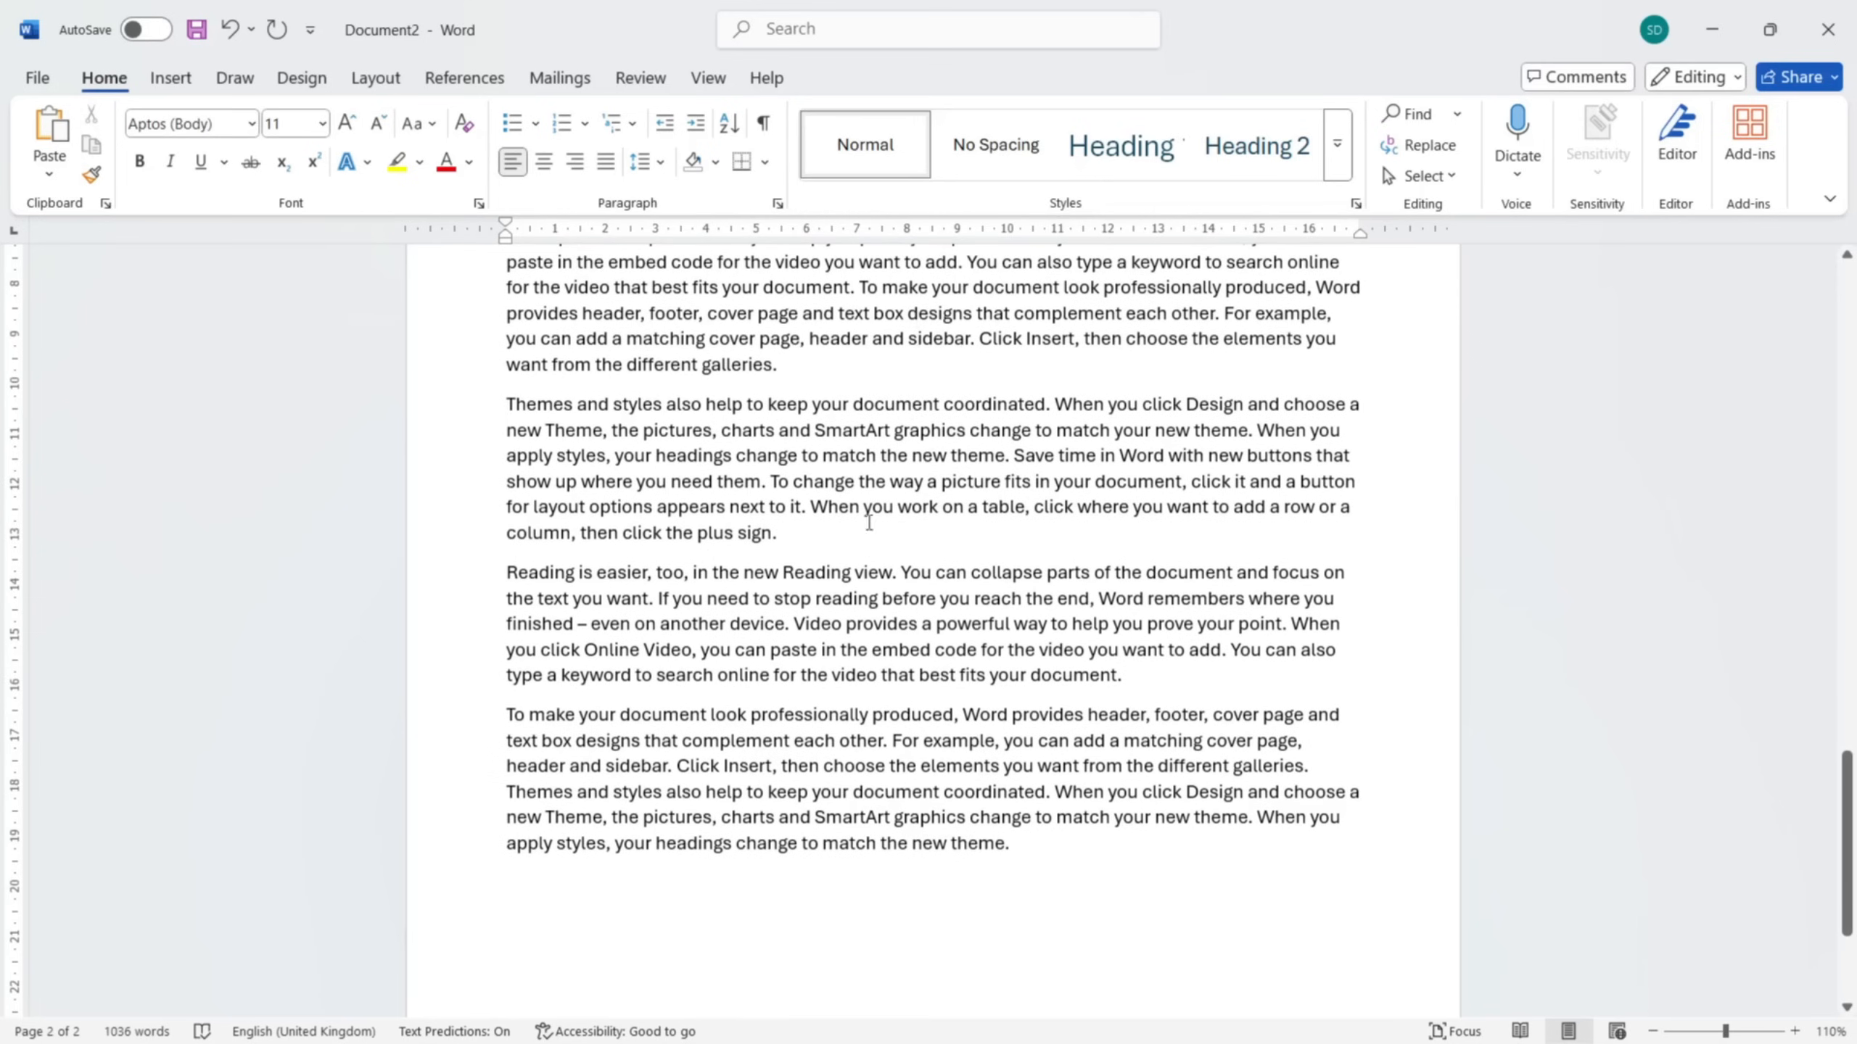
{"action": "scroll", "coordinate": [899, 453], "scroll_direction": "up", "scroll_amount": 1}
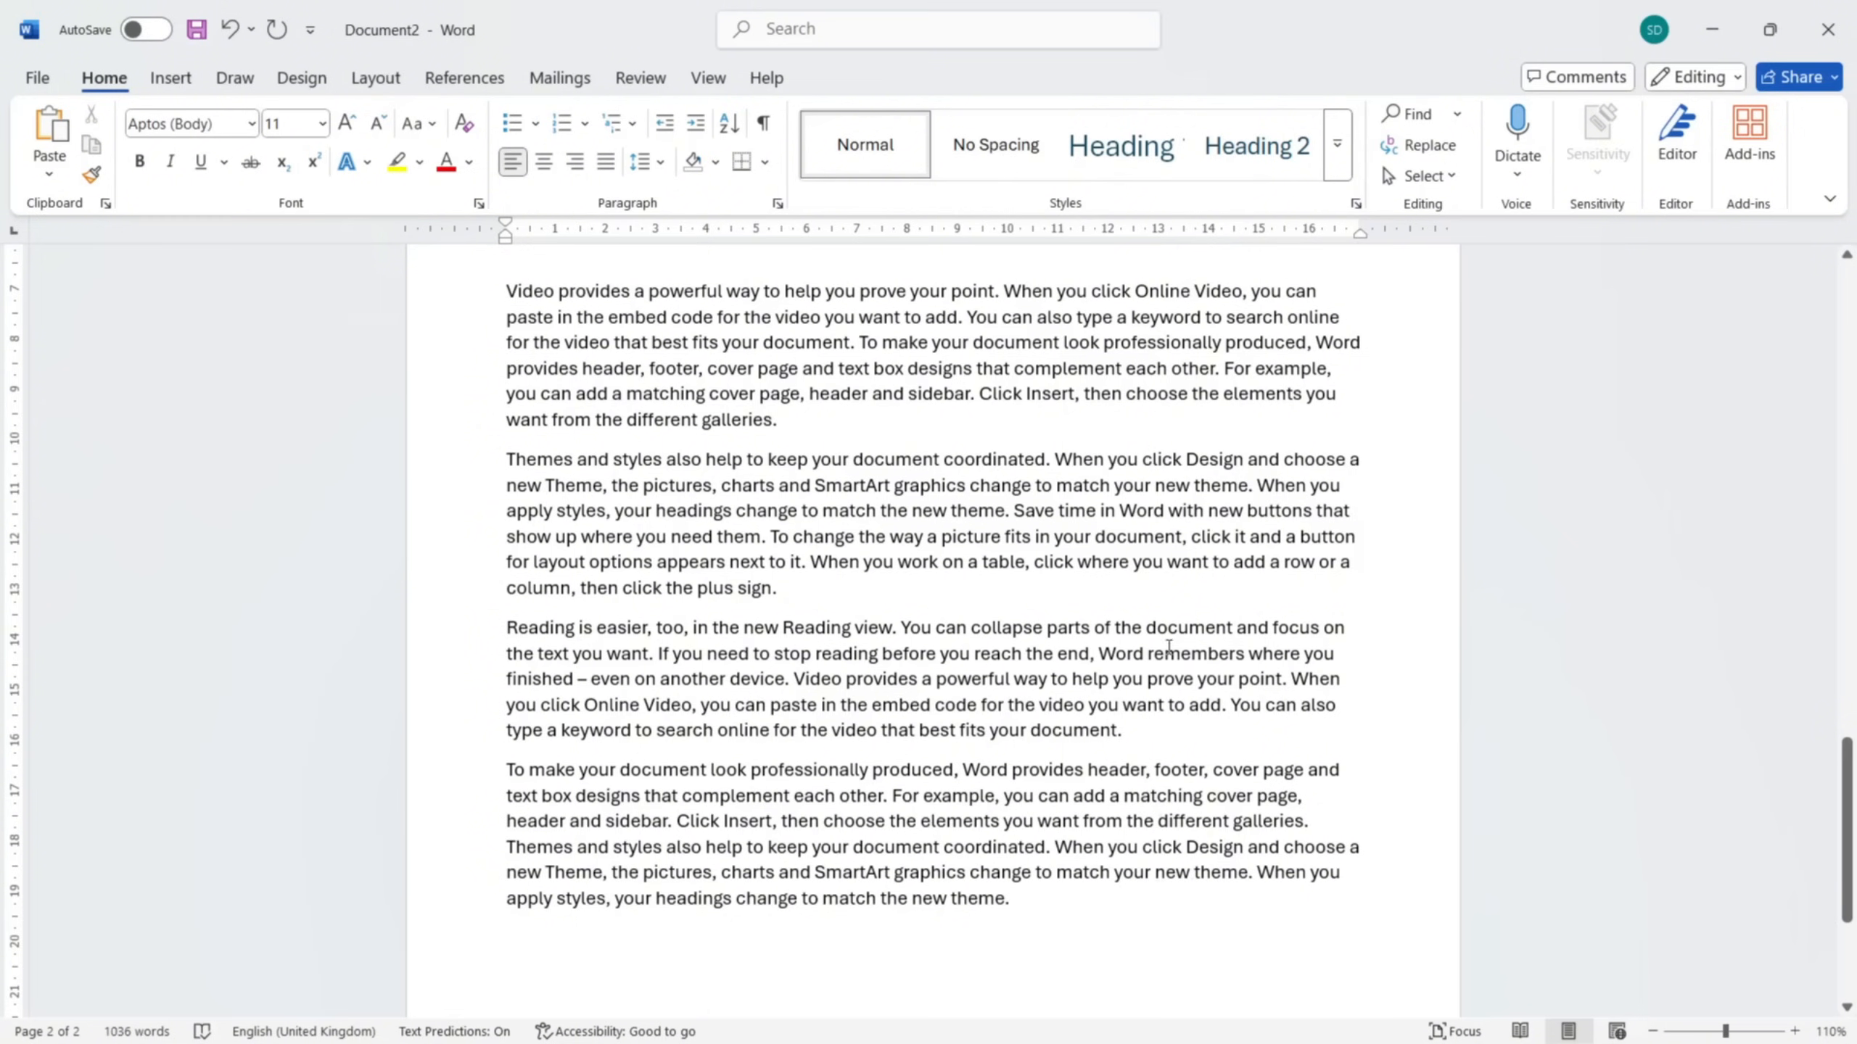
{"action": "scroll", "coordinate": [1231, 719], "scroll_direction": "up", "scroll_amount": 1}
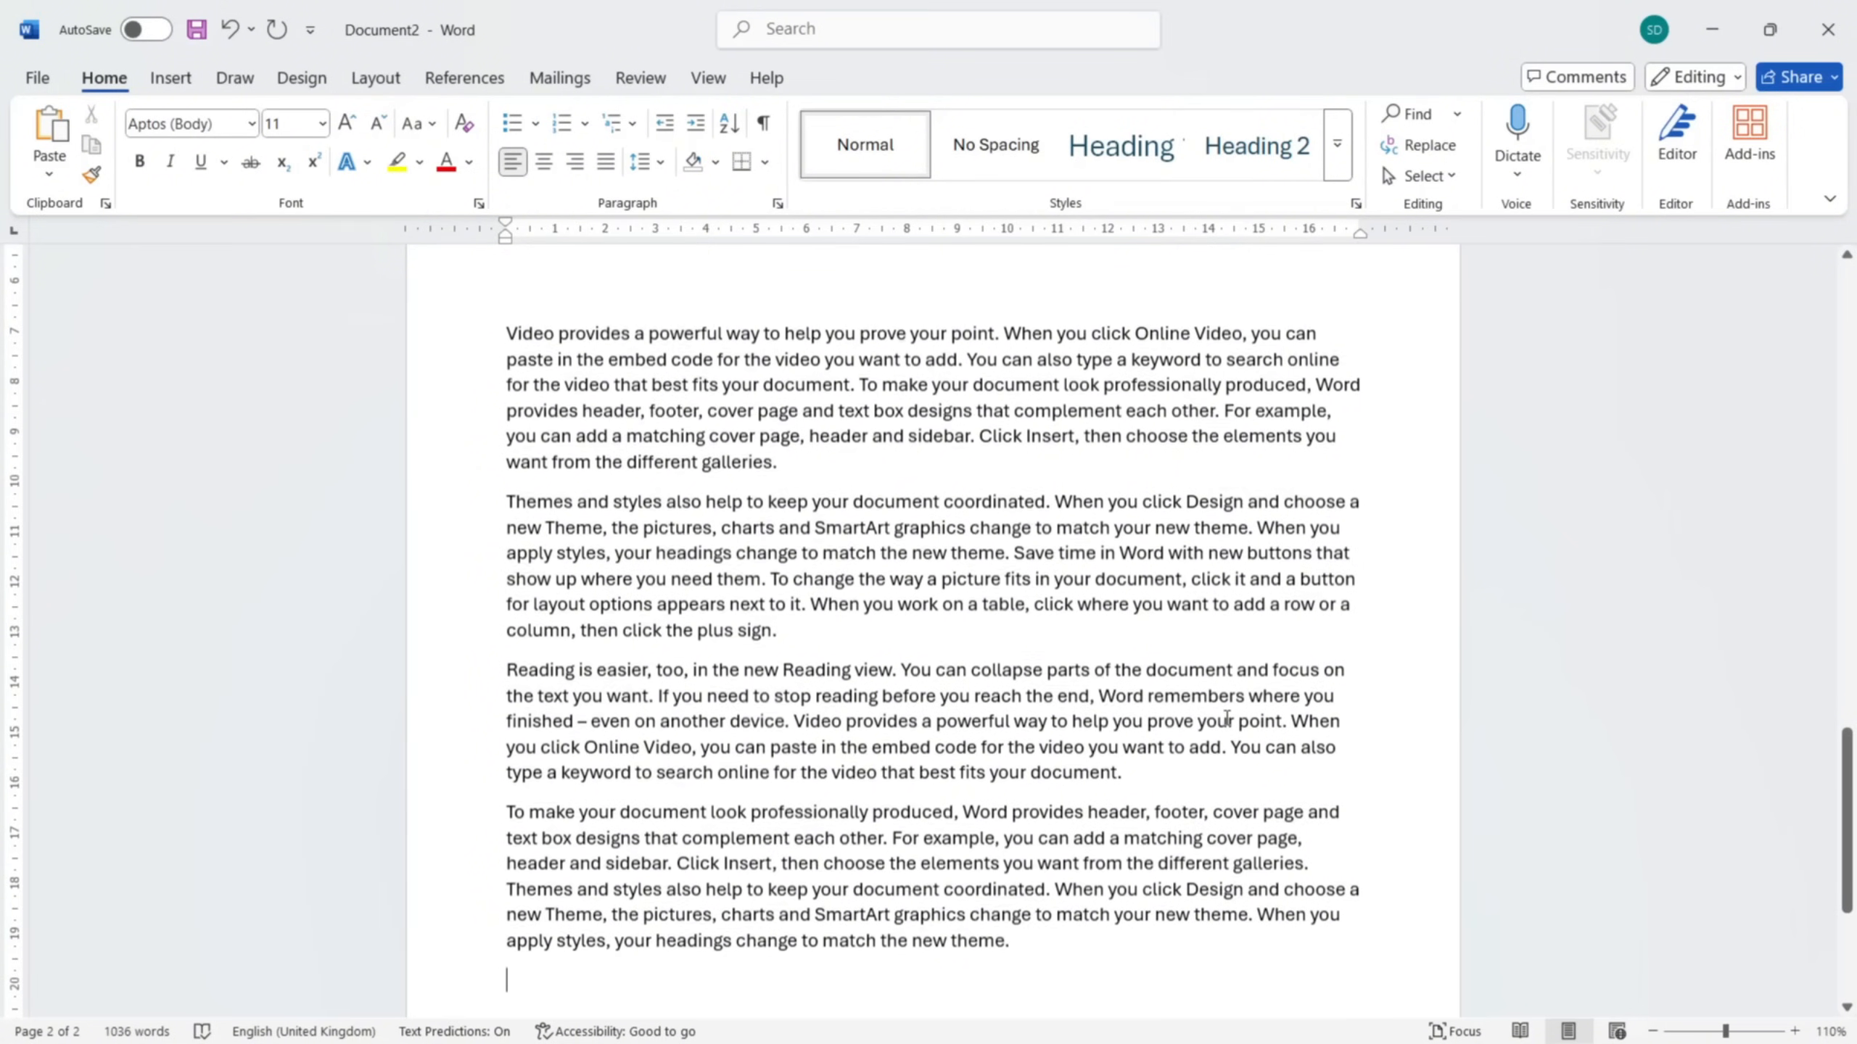
{"action": "scroll", "coordinate": [1226, 717], "scroll_direction": "down", "scroll_amount": 2}
{"action": "scroll", "coordinate": [1226, 717], "scroll_direction": "up", "scroll_amount": 2}
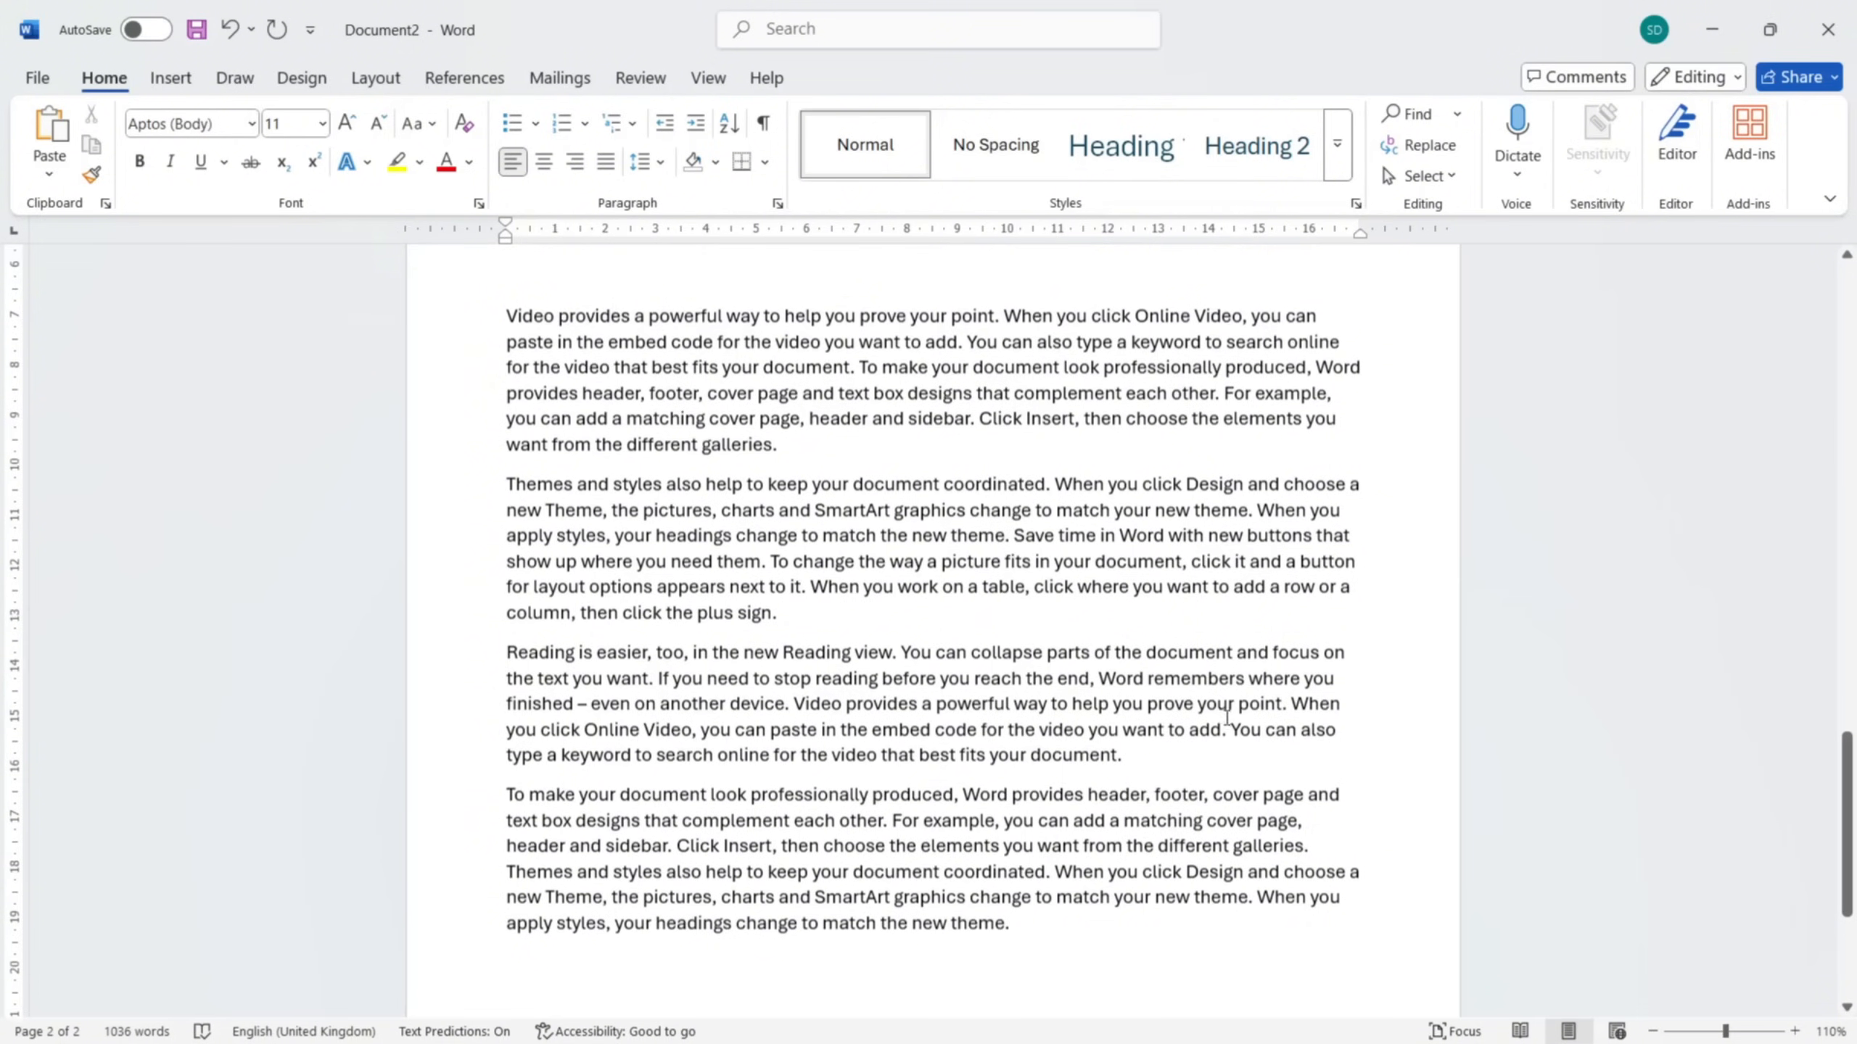
{"action": "scroll", "coordinate": [1226, 716], "scroll_direction": "up", "scroll_amount": 1}
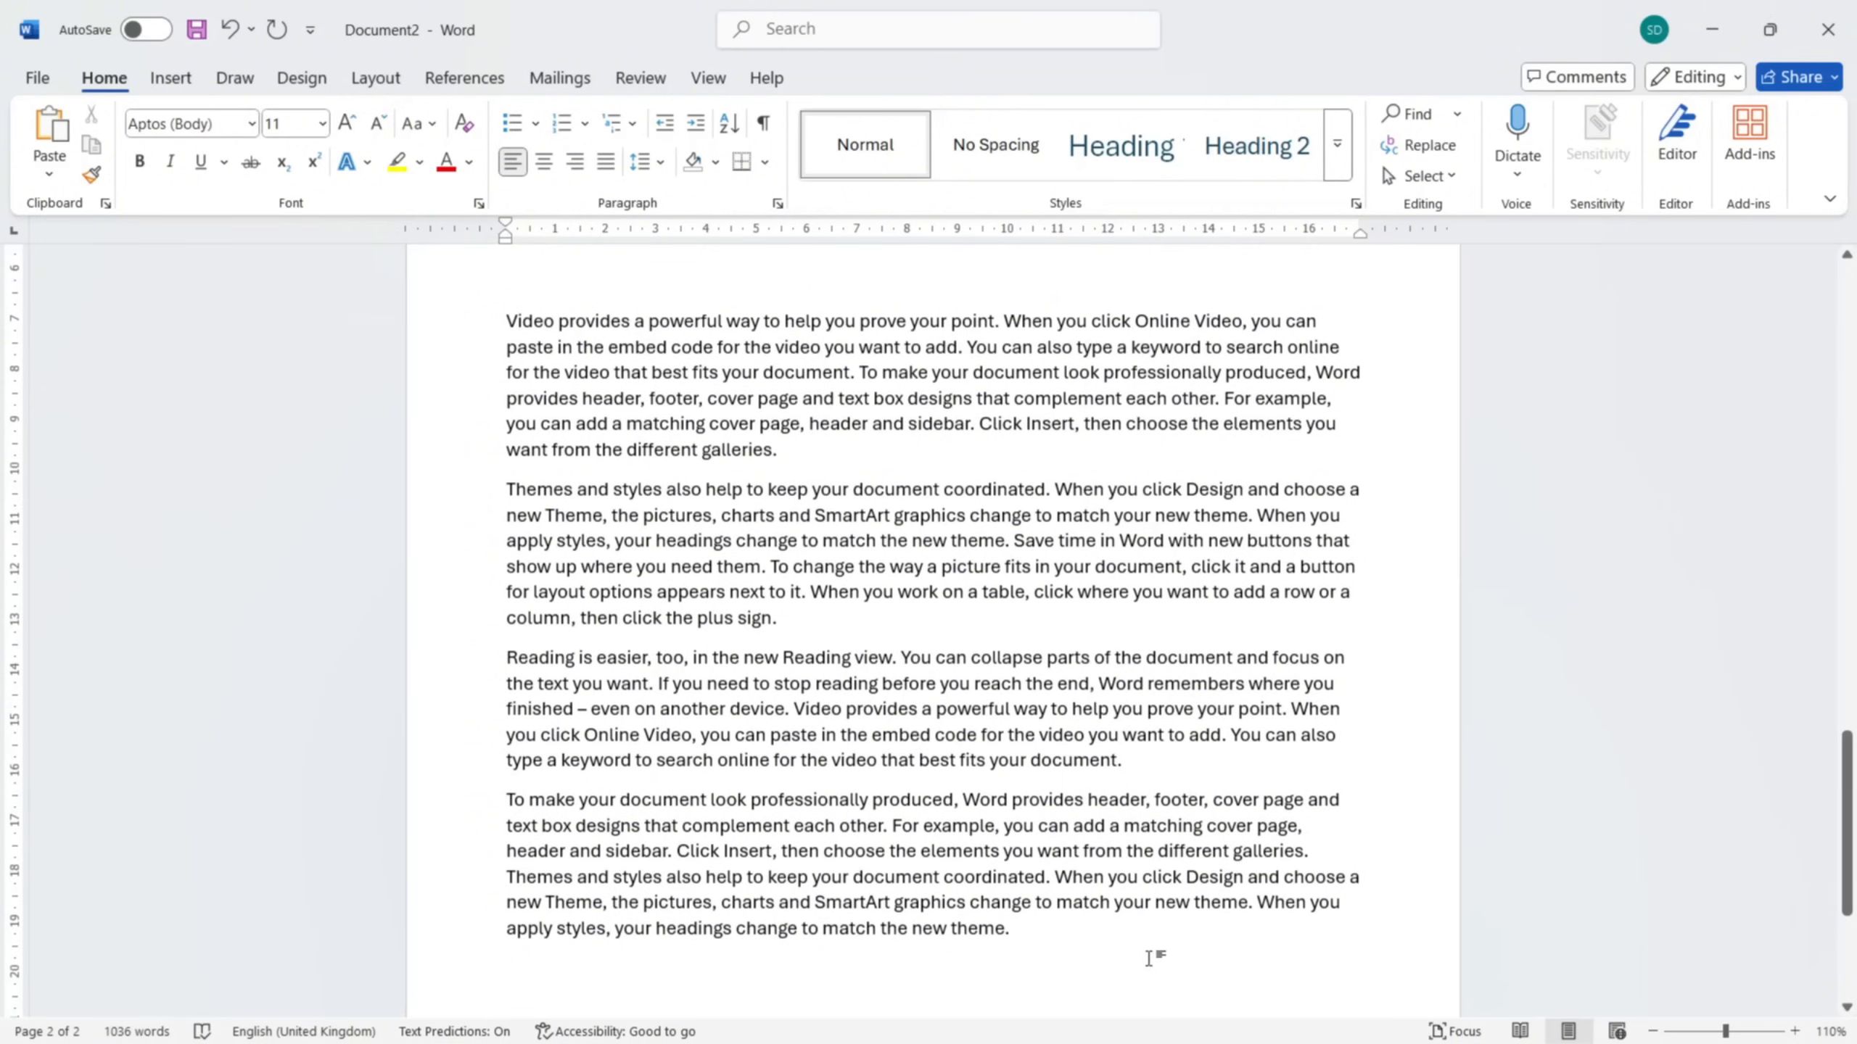
{"action": "left_click_drag", "start_coordinate": [1147, 958], "coordinate": [231, 88]}
{"action": "key", "text": "Delete"}
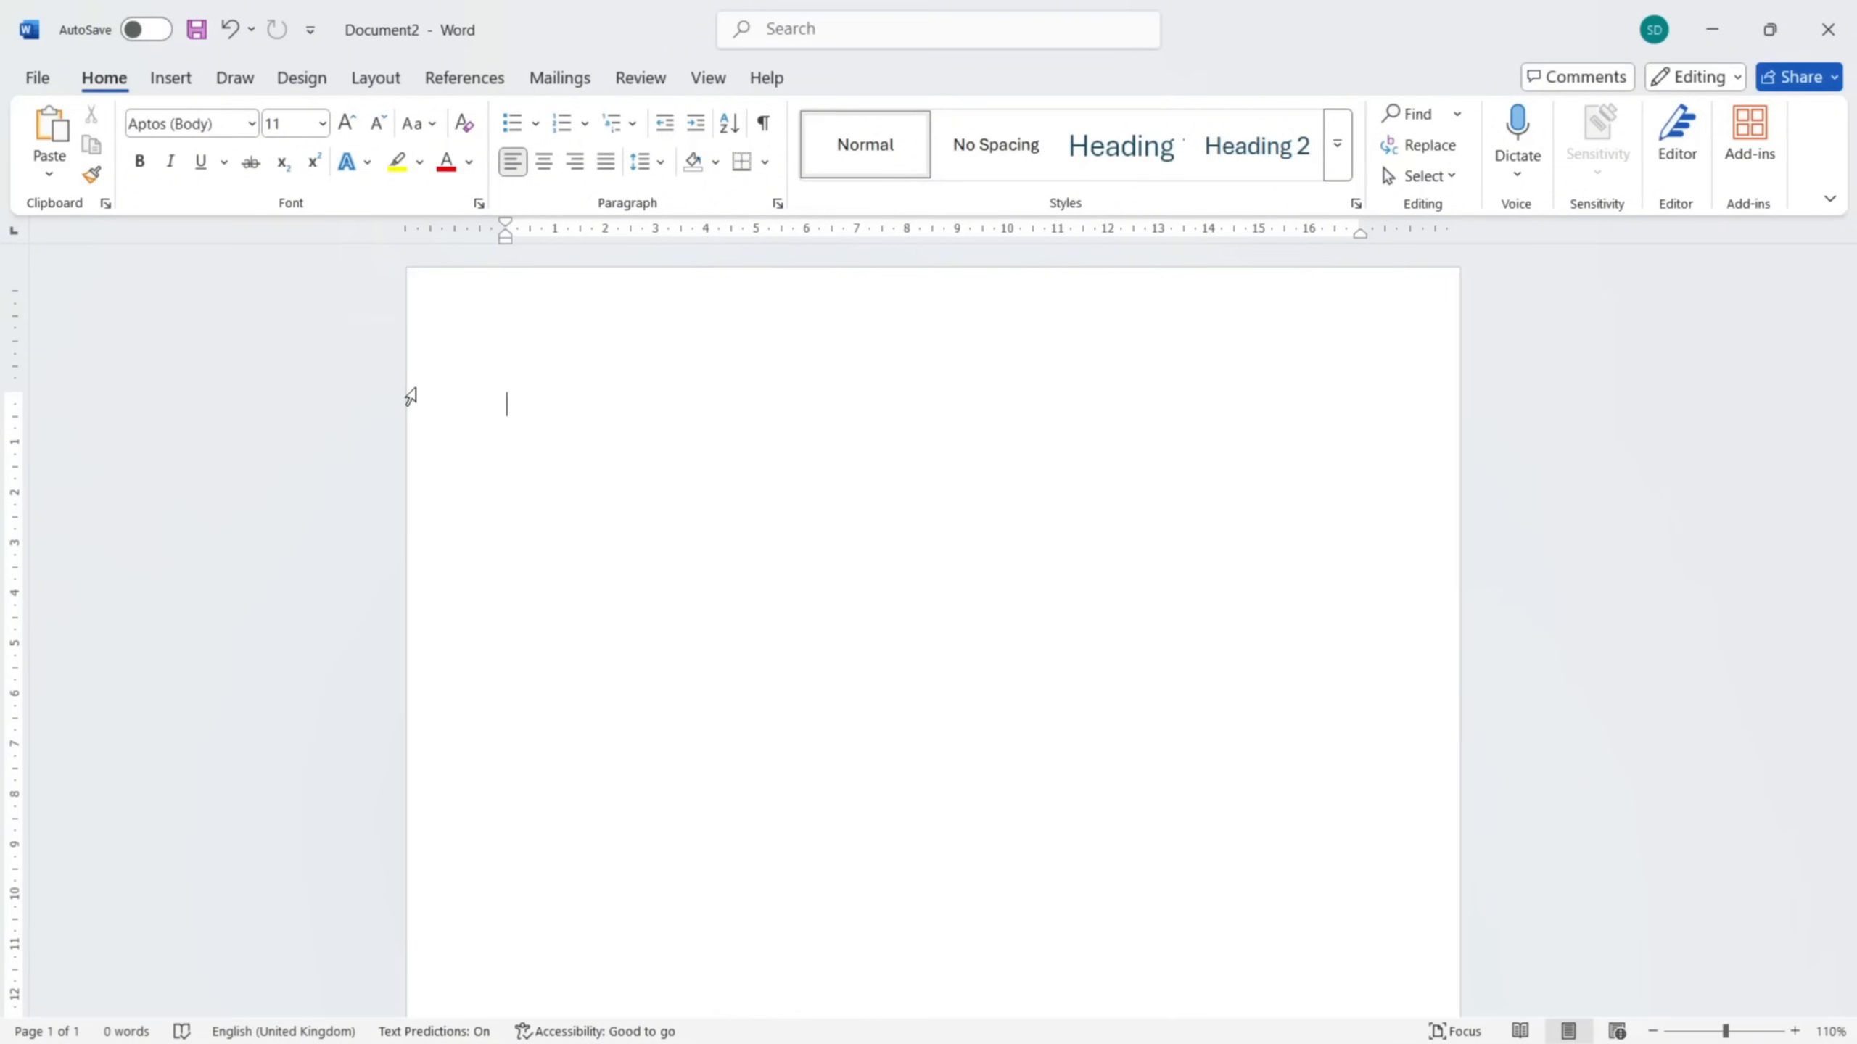
- Generate two consecutive default sets of Latin placeholder paragraphs by entering the formula =lorem() twice
{"action": "type", "text": "="}
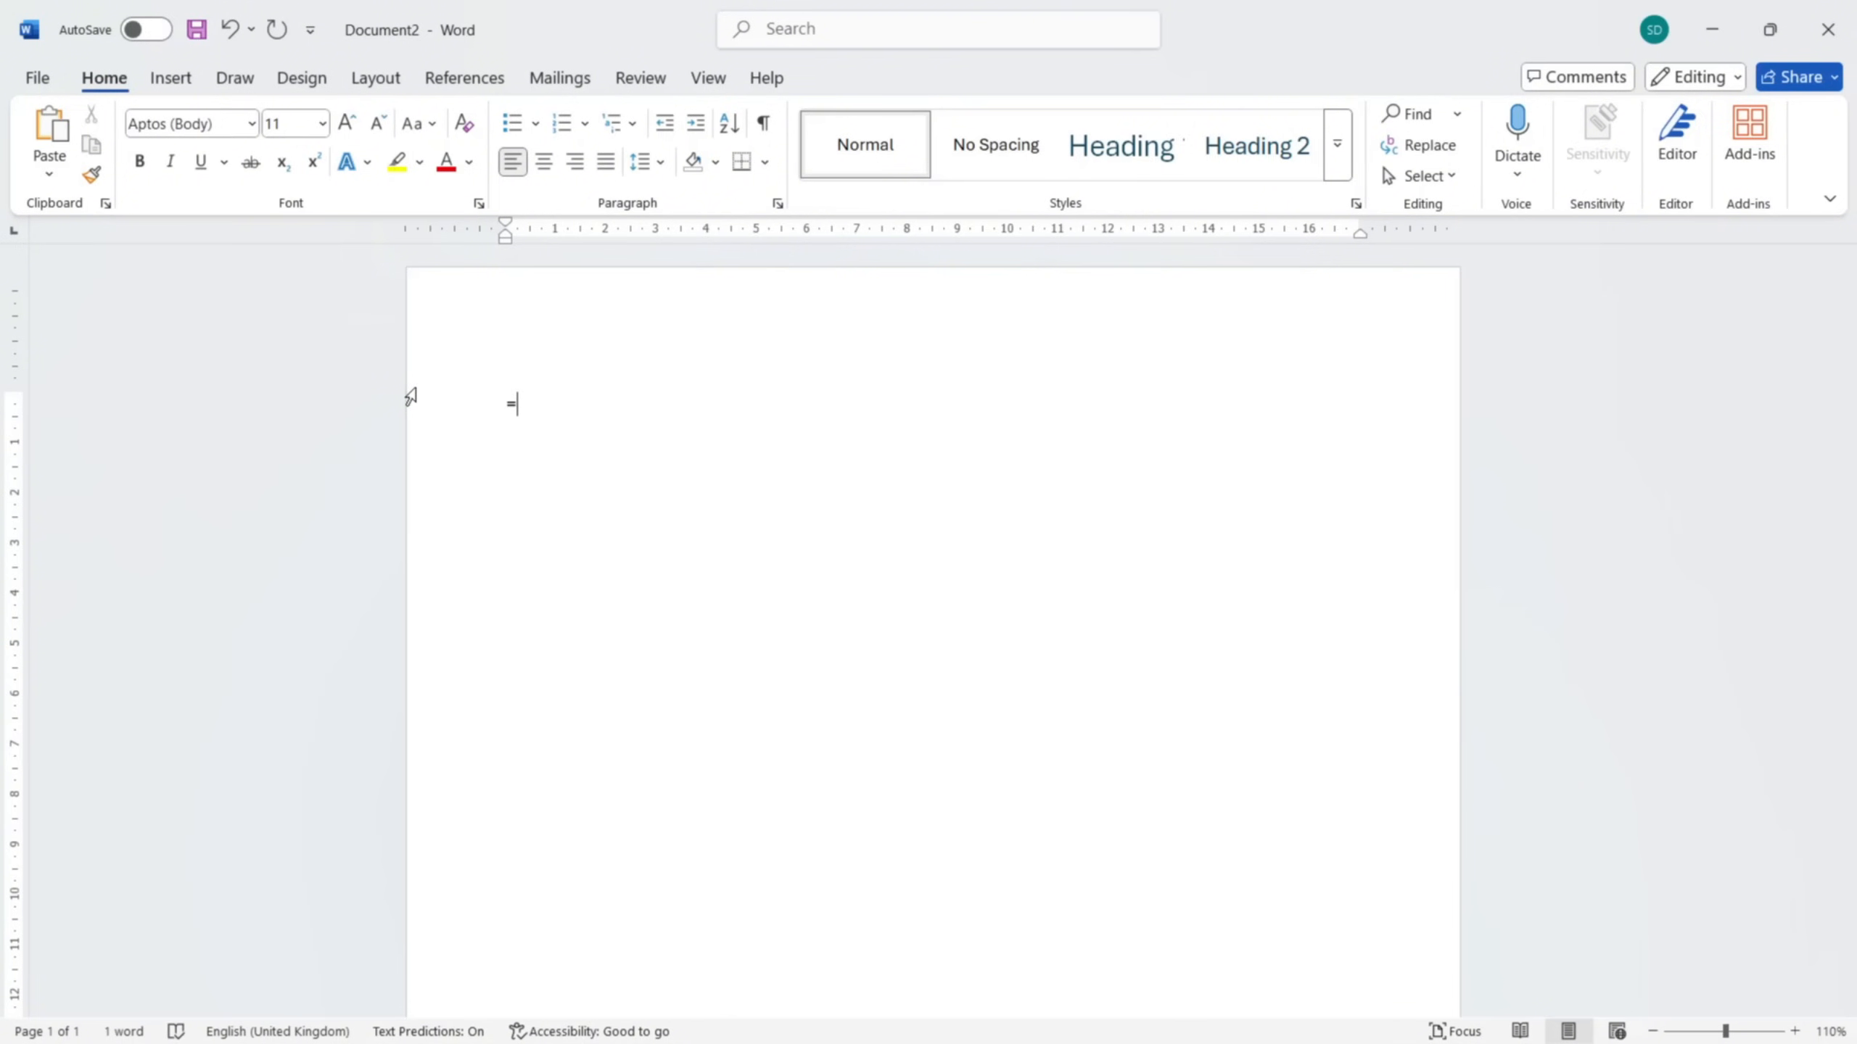
{"action": "type", "text": "lorem()"}
{"action": "key", "text": "Return"}
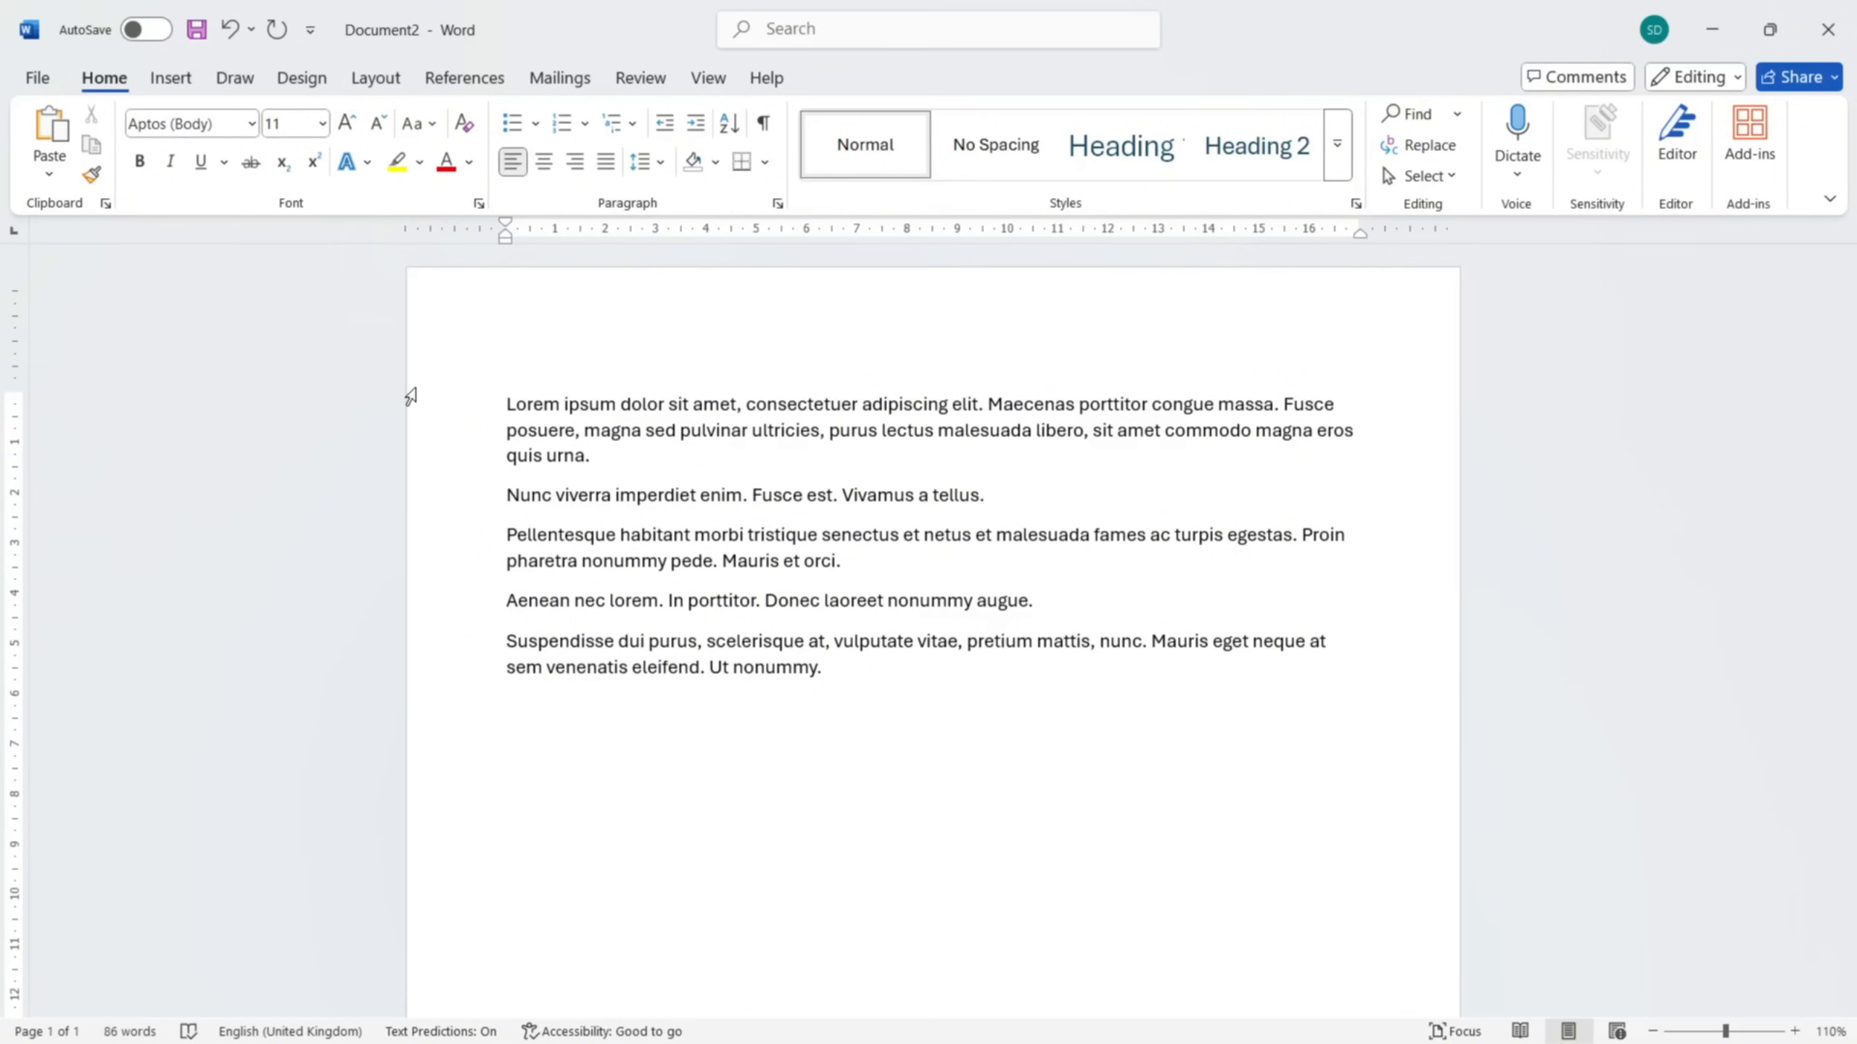
{"action": "type", "text": "=lorem()"}
{"action": "key", "text": "Return"}
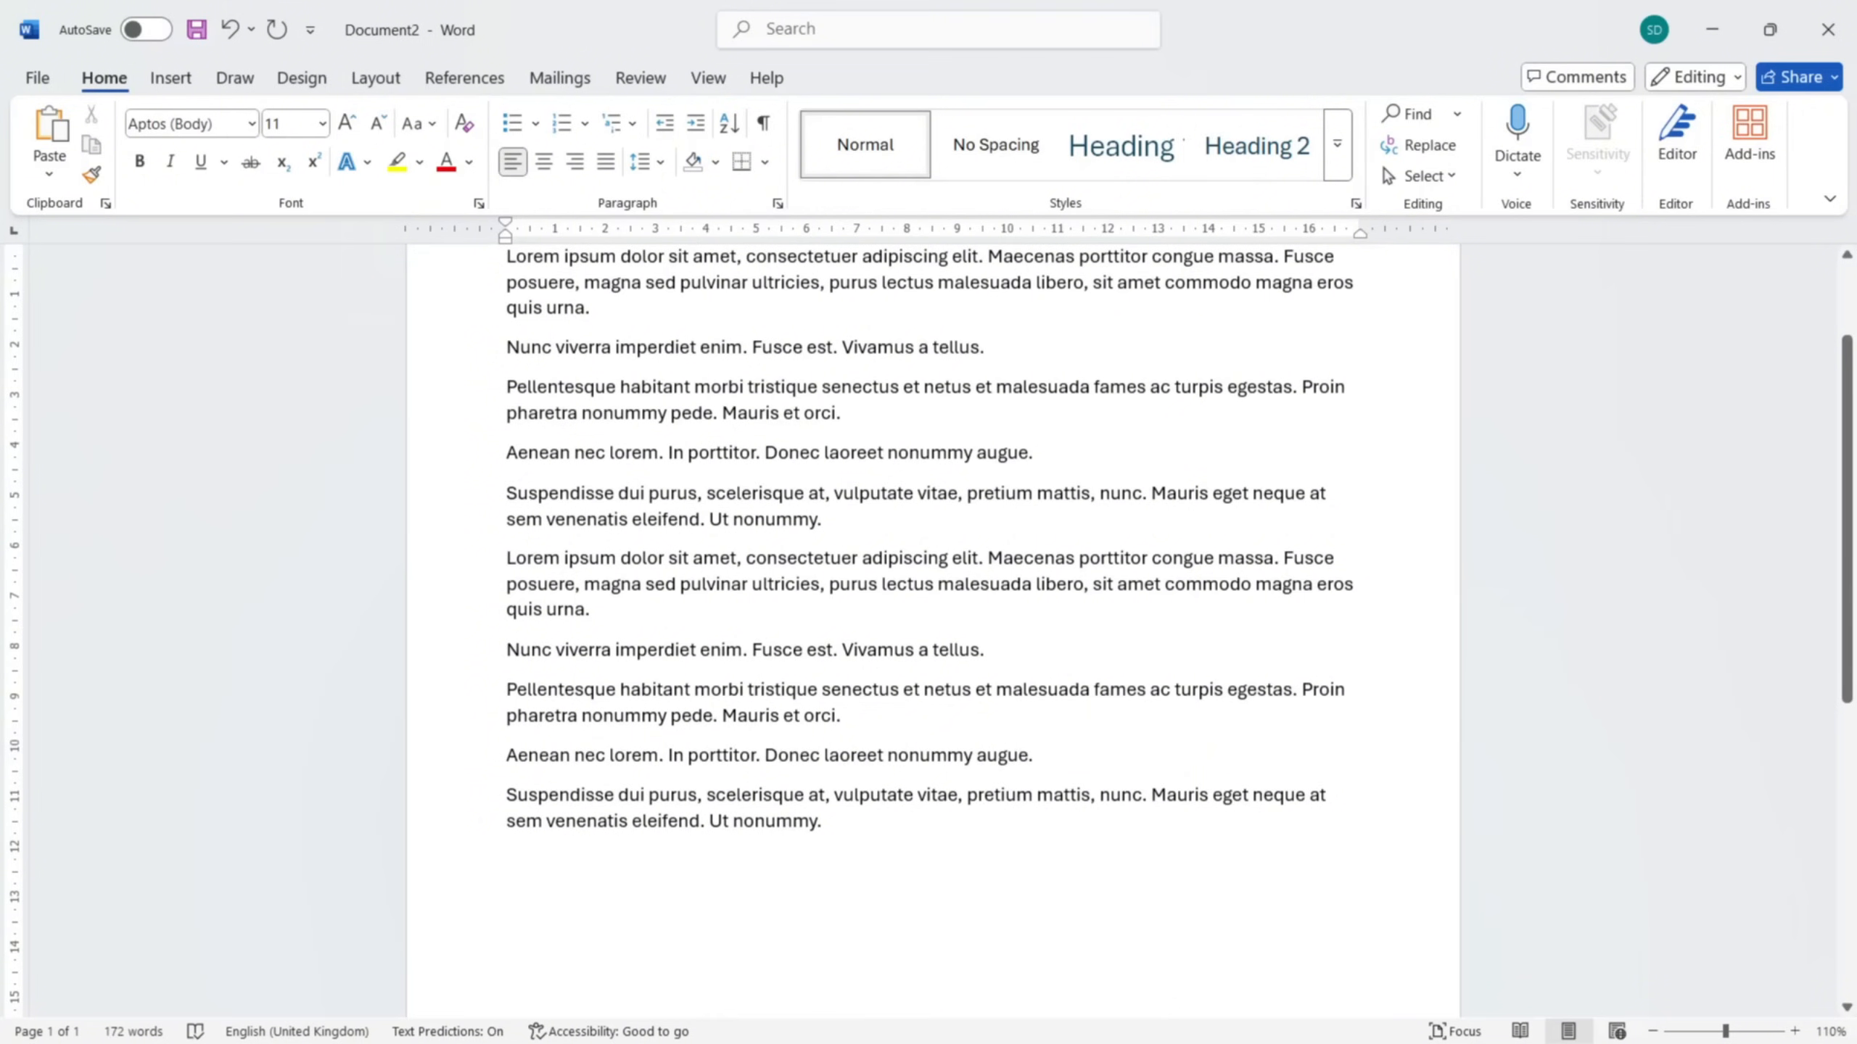
- Add two blank lines after the placeholder text and generate eight Latin paragraphs with the formula =lorem(8)
{"action": "scroll", "coordinate": [581, 691], "scroll_direction": "up", "scroll_amount": 1}
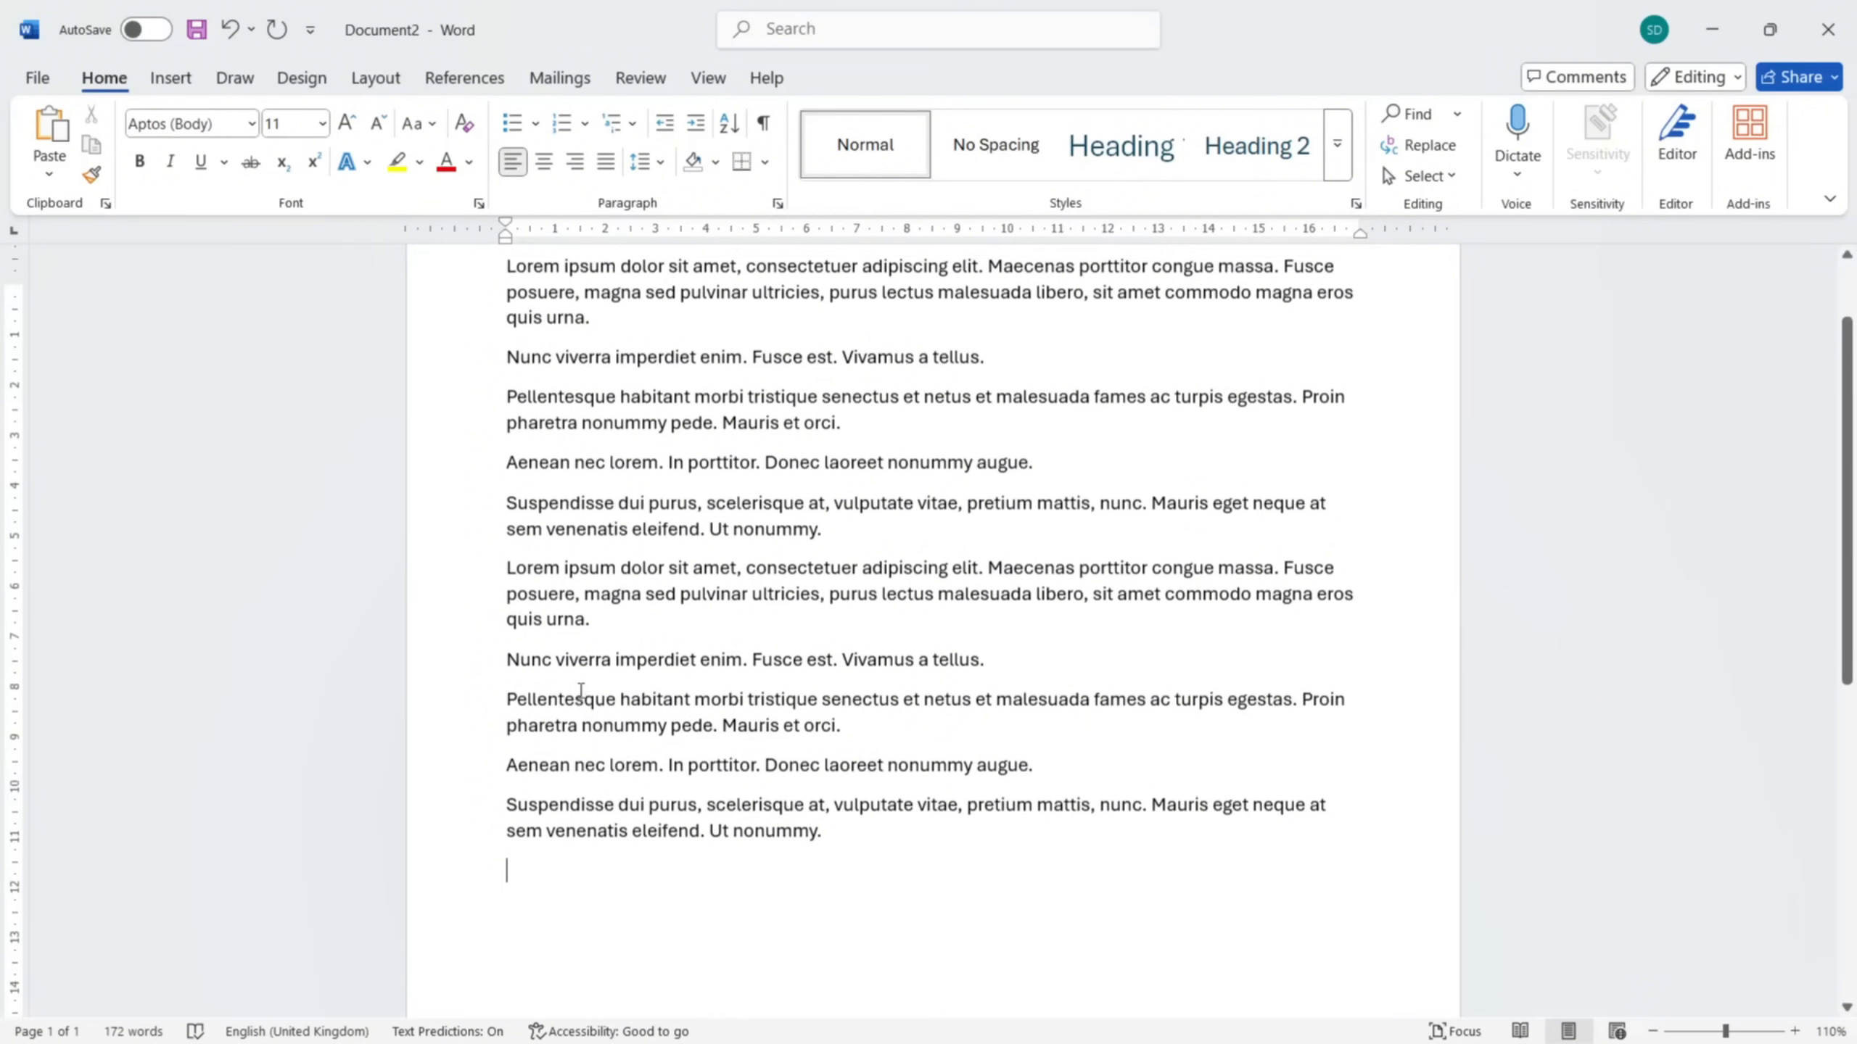
{"action": "scroll", "coordinate": [581, 691], "scroll_direction": "up", "scroll_amount": 1}
{"action": "scroll", "coordinate": [580, 691], "scroll_direction": "down", "scroll_amount": 2}
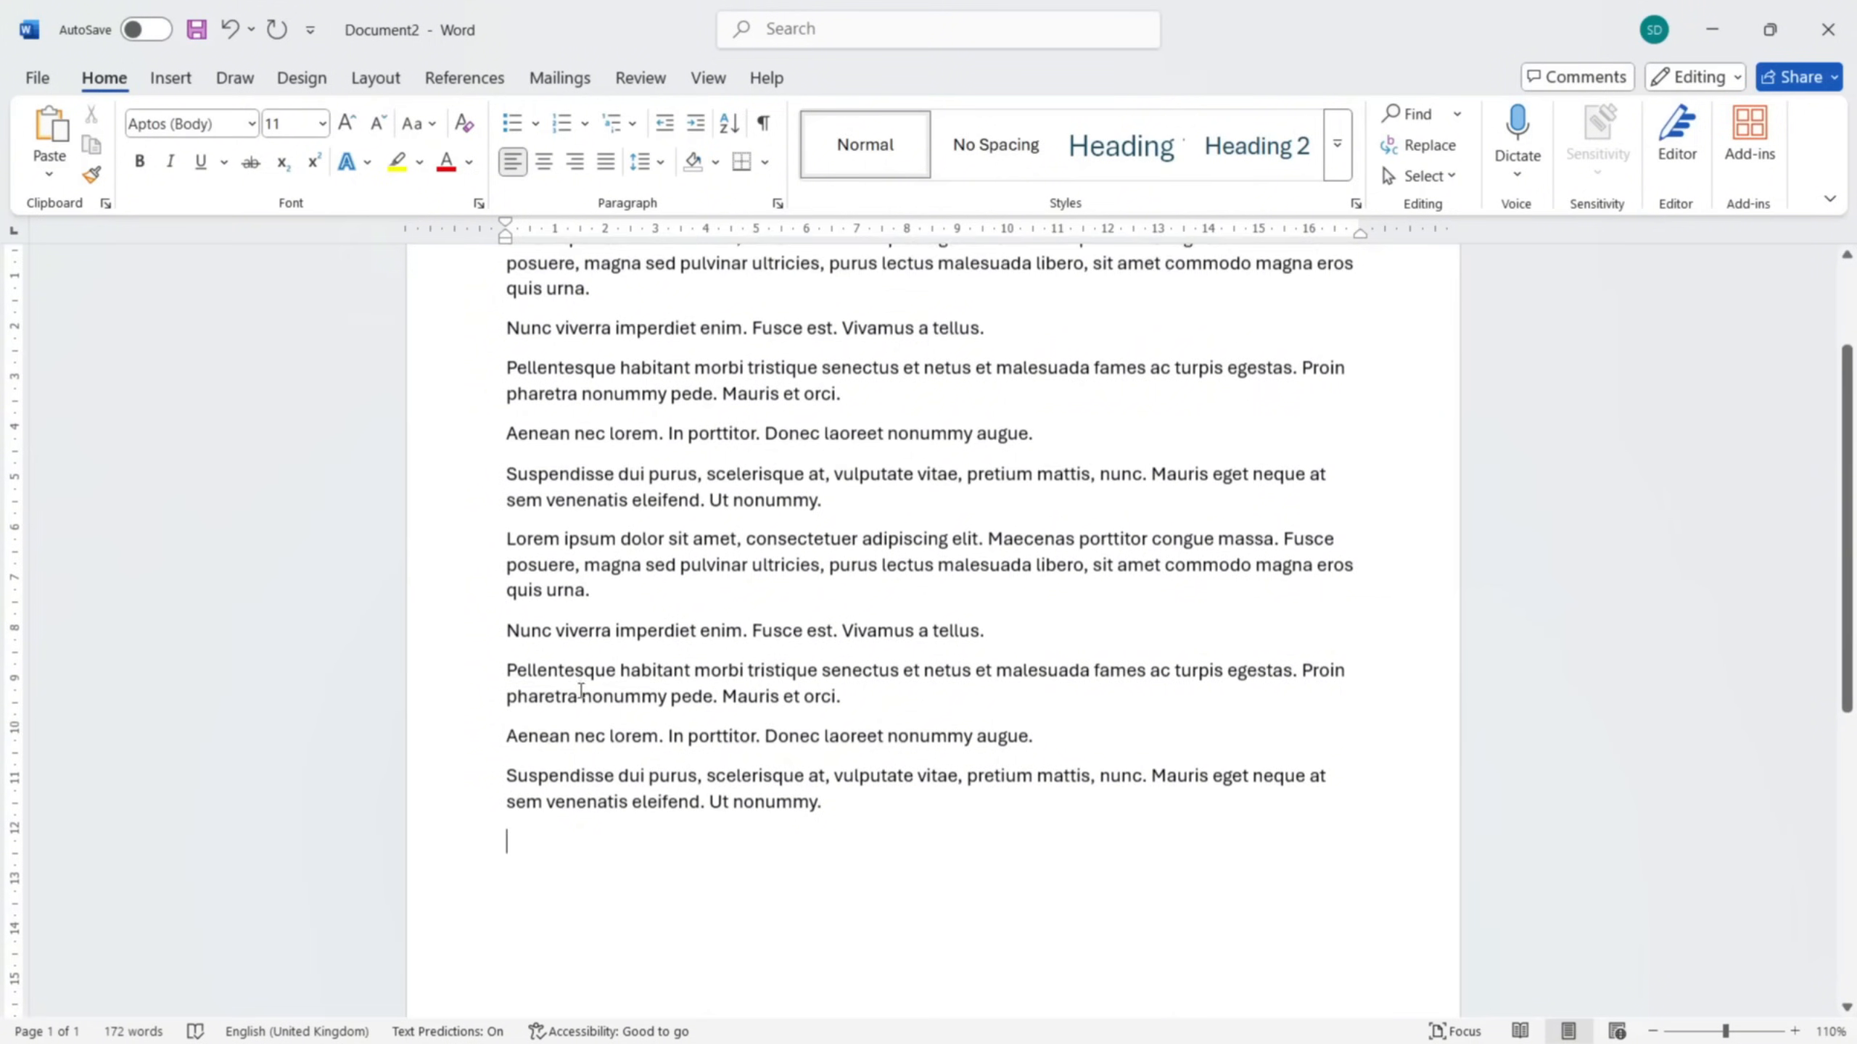
{"action": "scroll", "coordinate": [581, 691], "scroll_direction": "up", "scroll_amount": 2}
{"action": "scroll", "coordinate": [678, 775], "scroll_direction": "down", "scroll_amount": 3}
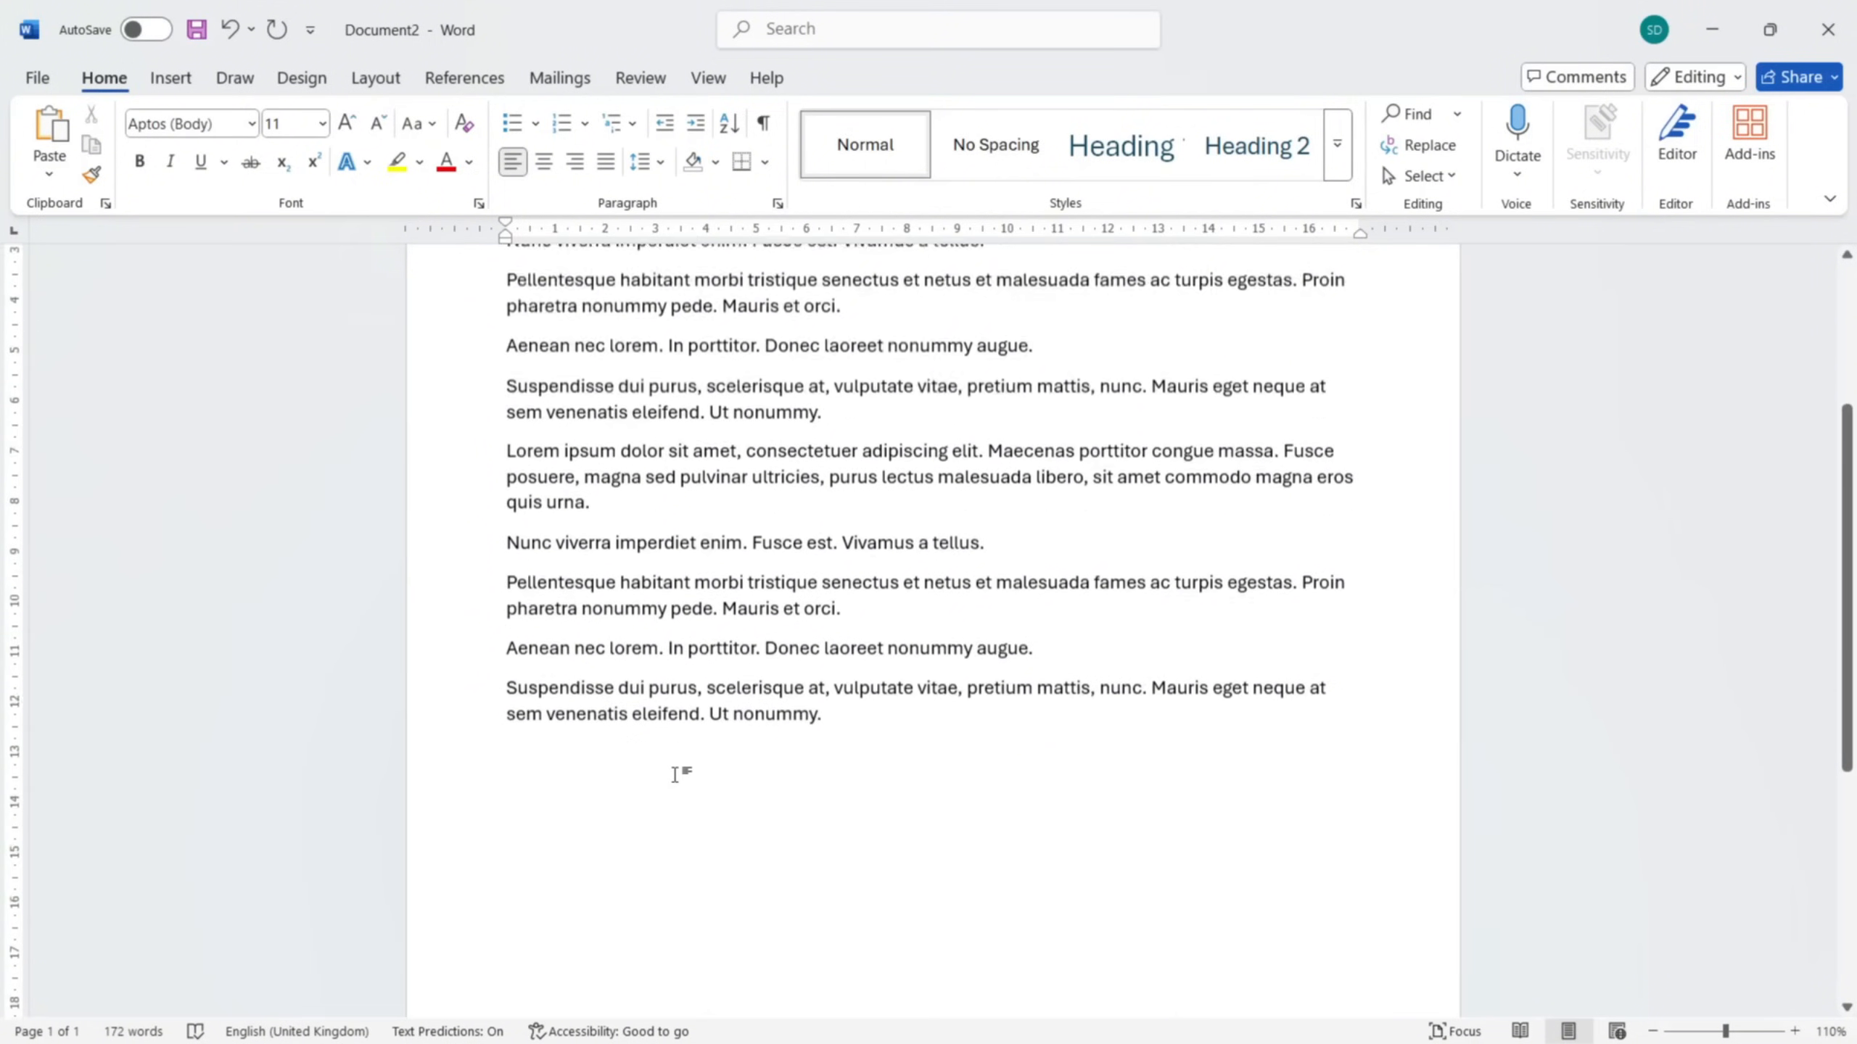
{"action": "key", "text": "Return"}
{"action": "key", "text": "Return"}
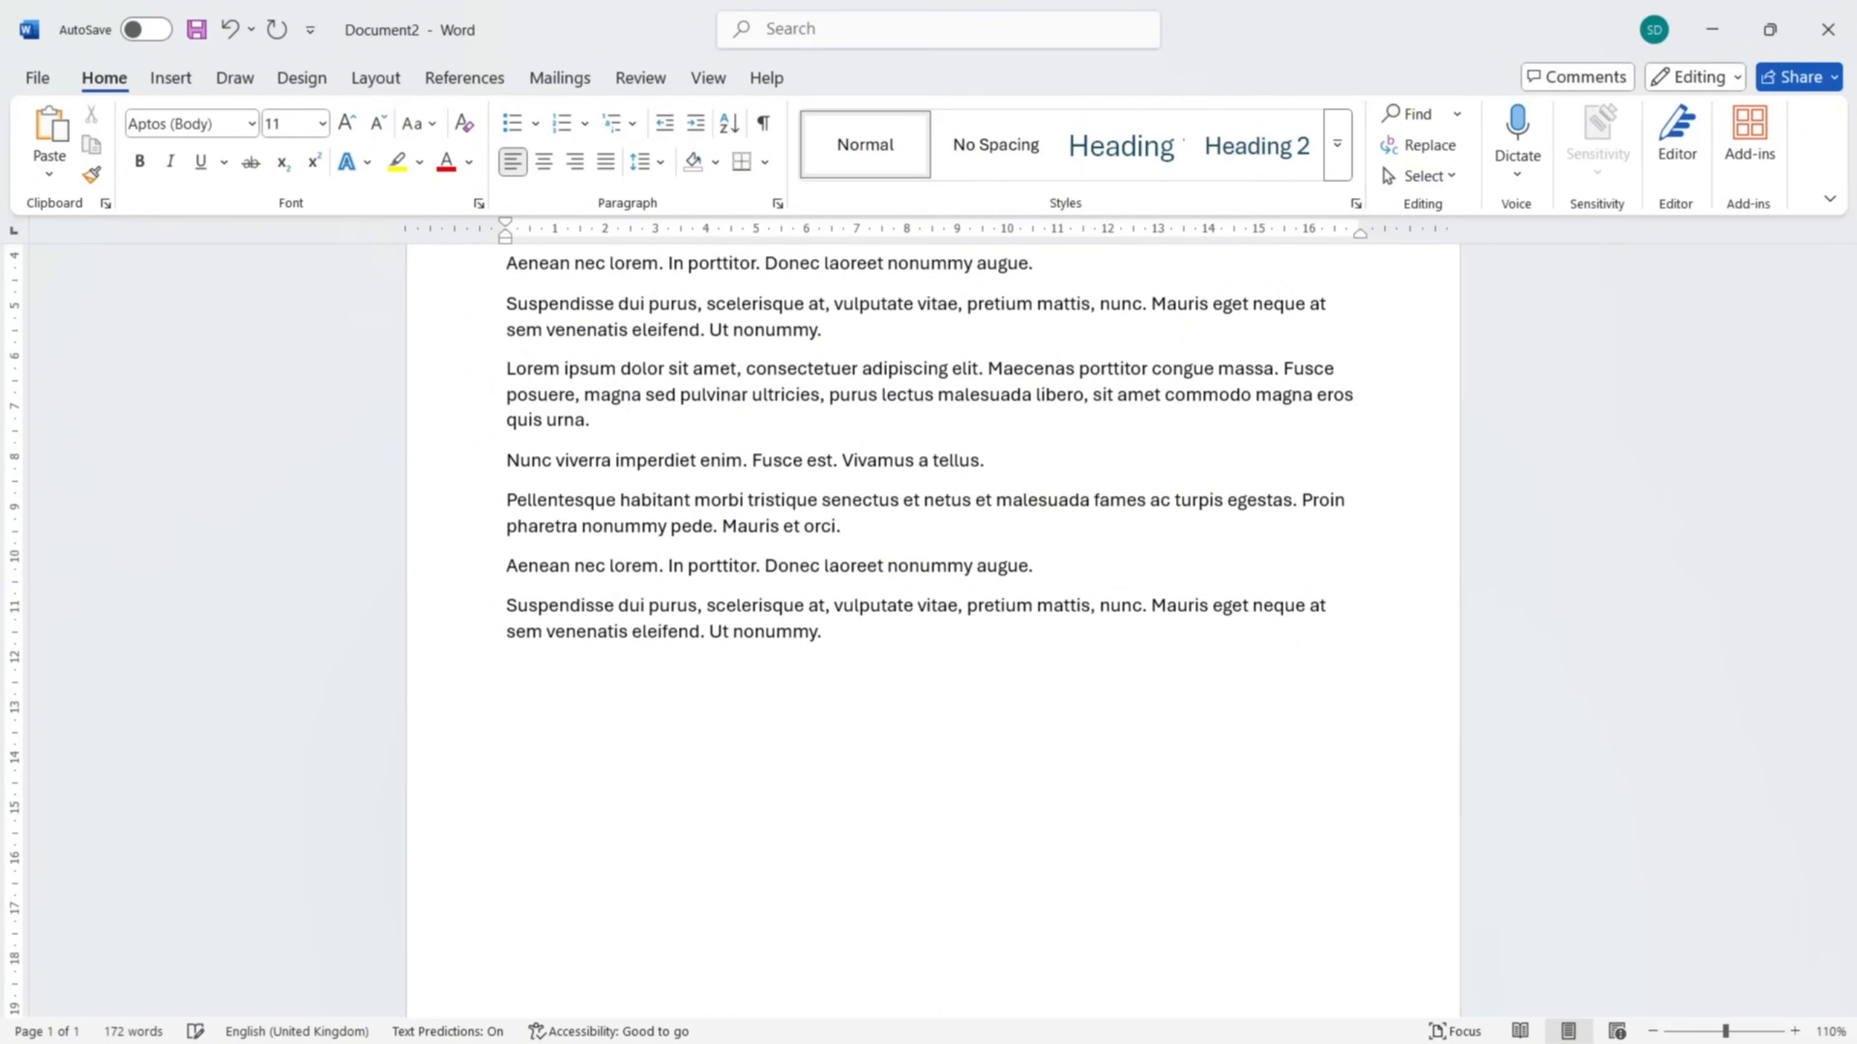
{"action": "scroll", "coordinate": [932, 512], "scroll_direction": "down", "scroll_amount": 1}
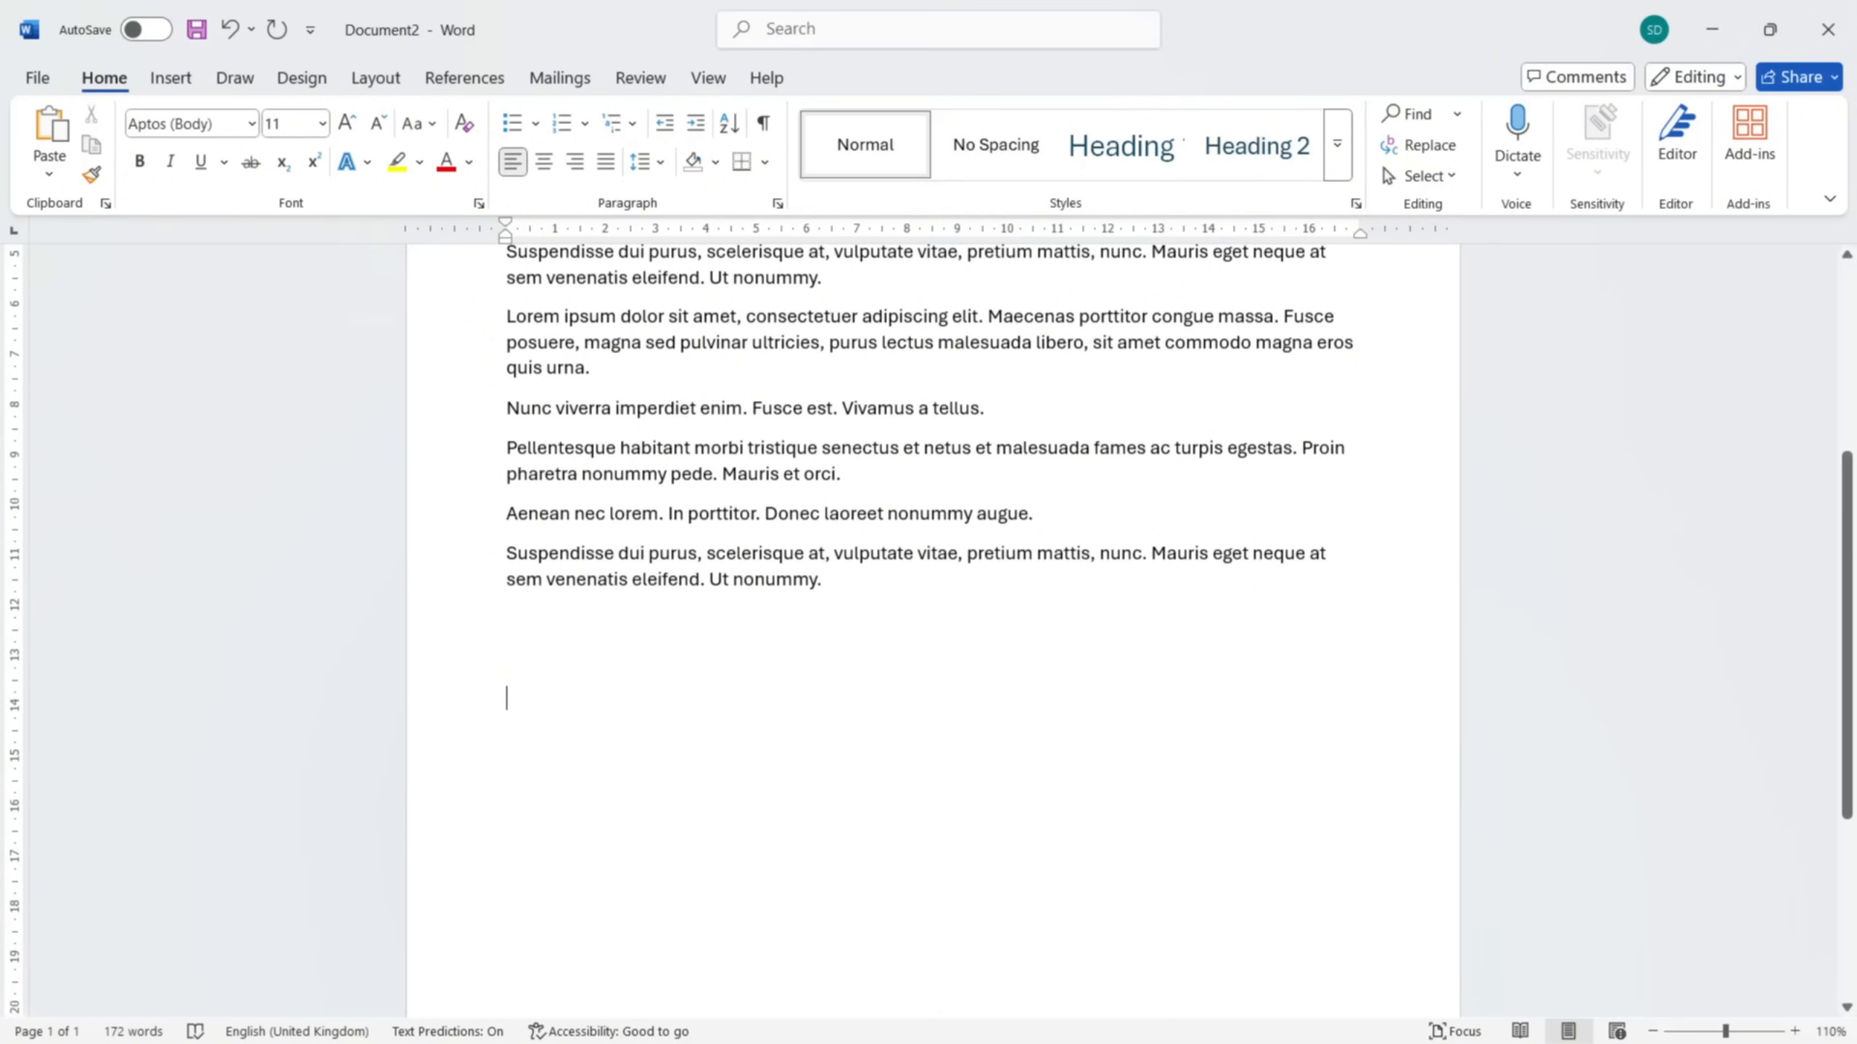
{"action": "type", "text": "=lo"}
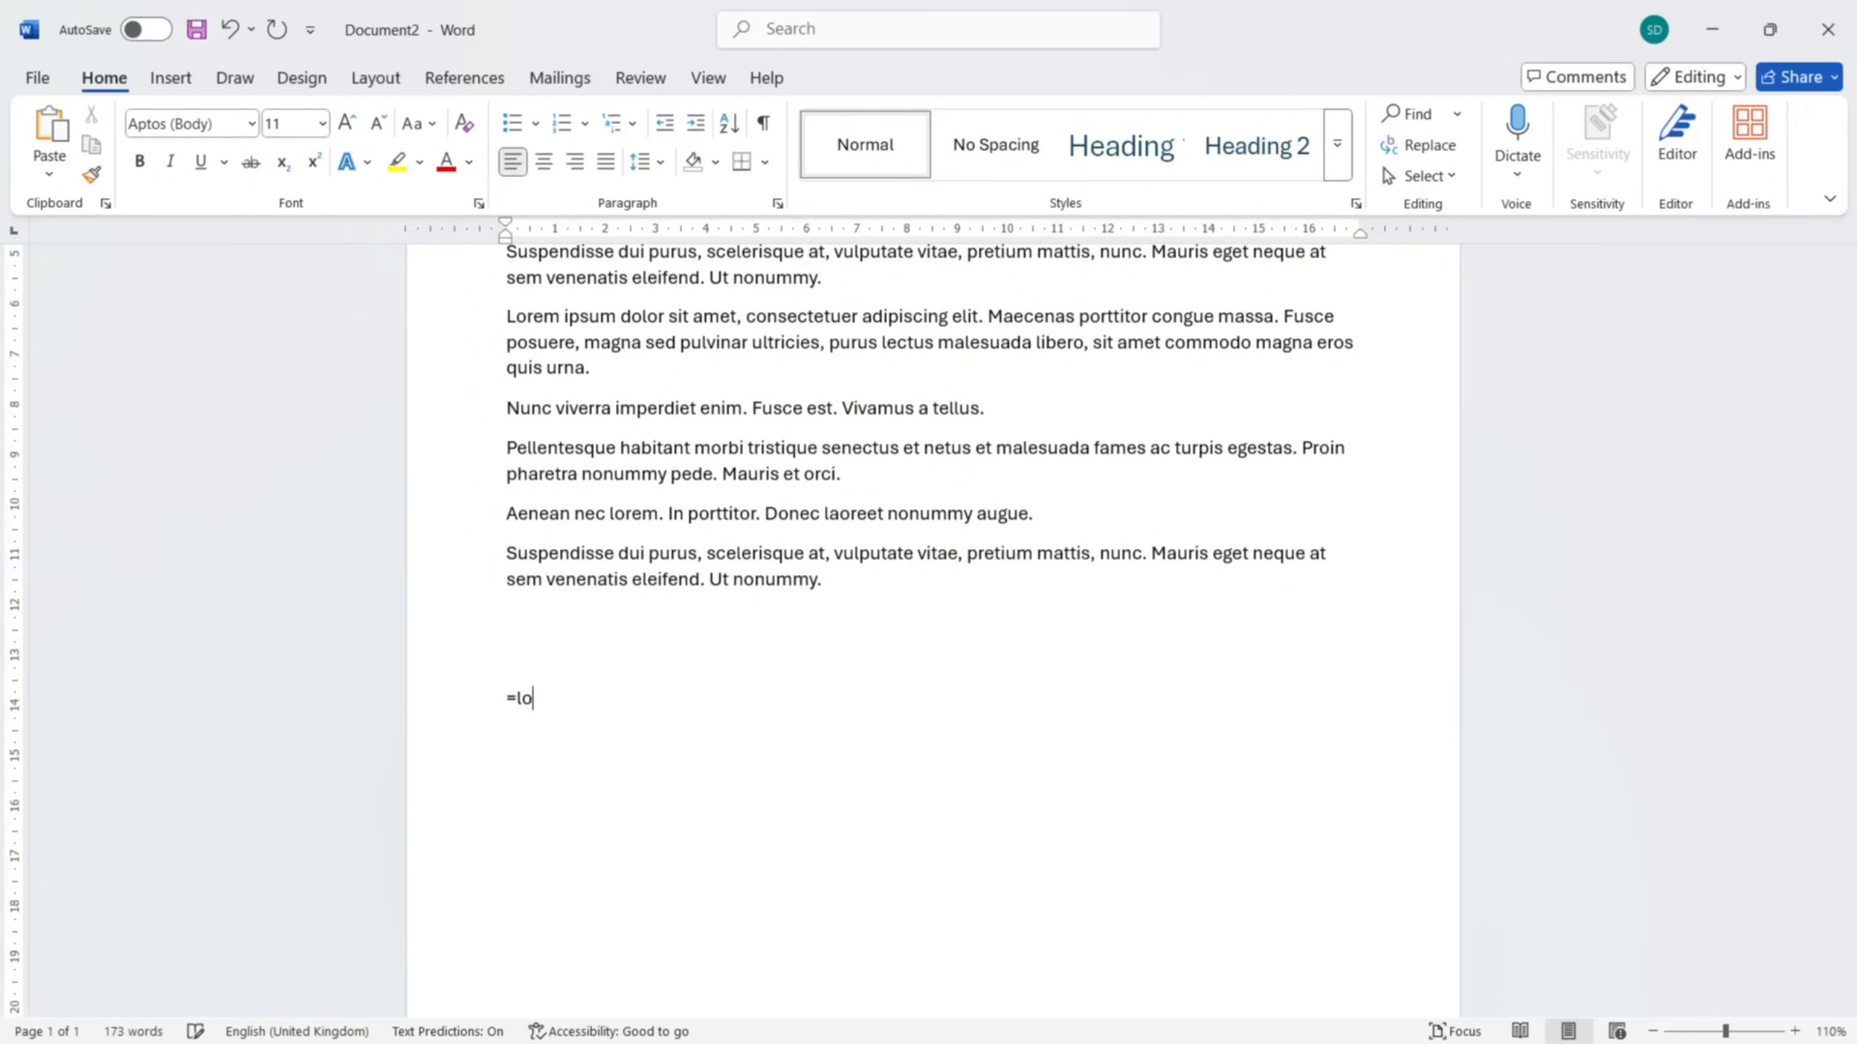
{"action": "type", "text": "rem(8)"}
{"action": "key", "text": "Return"}
{"action": "scroll", "coordinate": [805, 486], "scroll_direction": "down", "scroll_amount": 2}
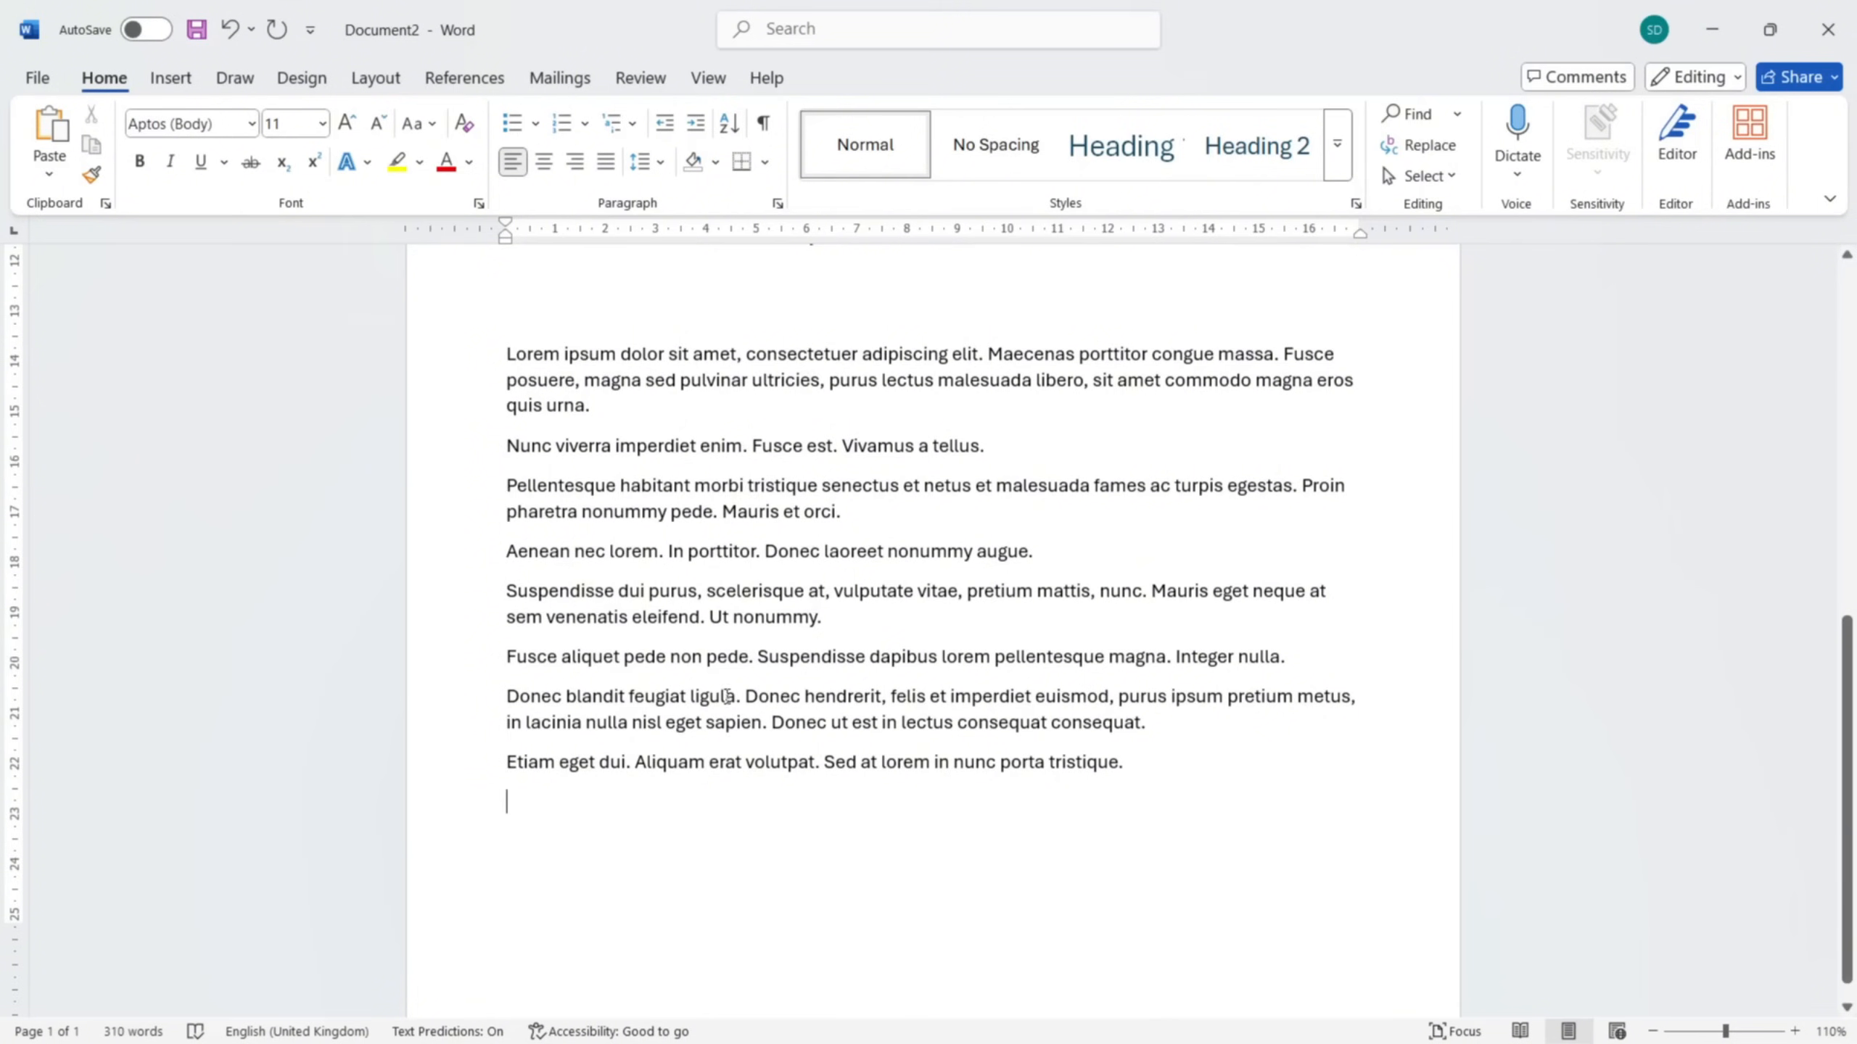
- Add blank lines after the eight paragraphs and generate seven Latin paragraphs of three sentences each with =Lorem(7,3)
{"action": "scroll", "coordinate": [767, 381], "scroll_direction": "down", "scroll_amount": 1}
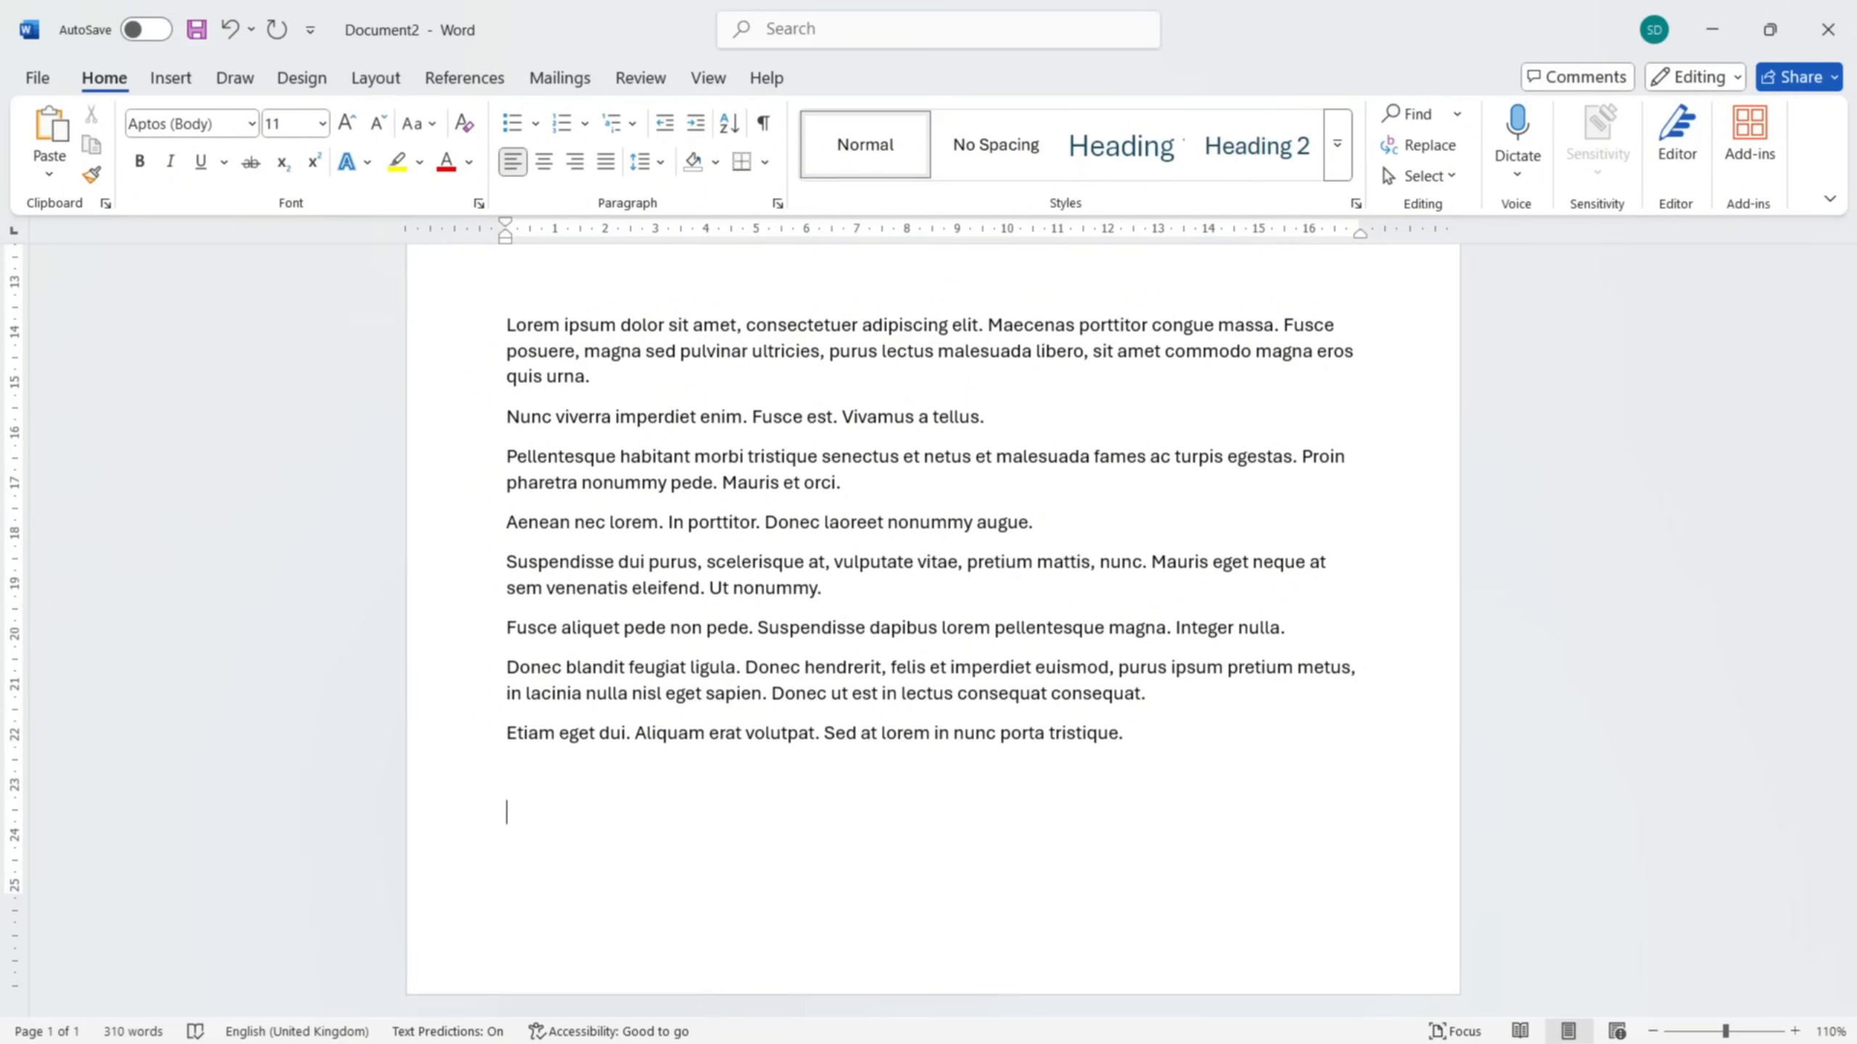
{"action": "key", "text": "Return"}
{"action": "type", "text": "=Lorem(7,3)"}
{"action": "key", "text": "Return"}
{"action": "scroll", "coordinate": [787, 356], "scroll_direction": "down", "scroll_amount": 3}
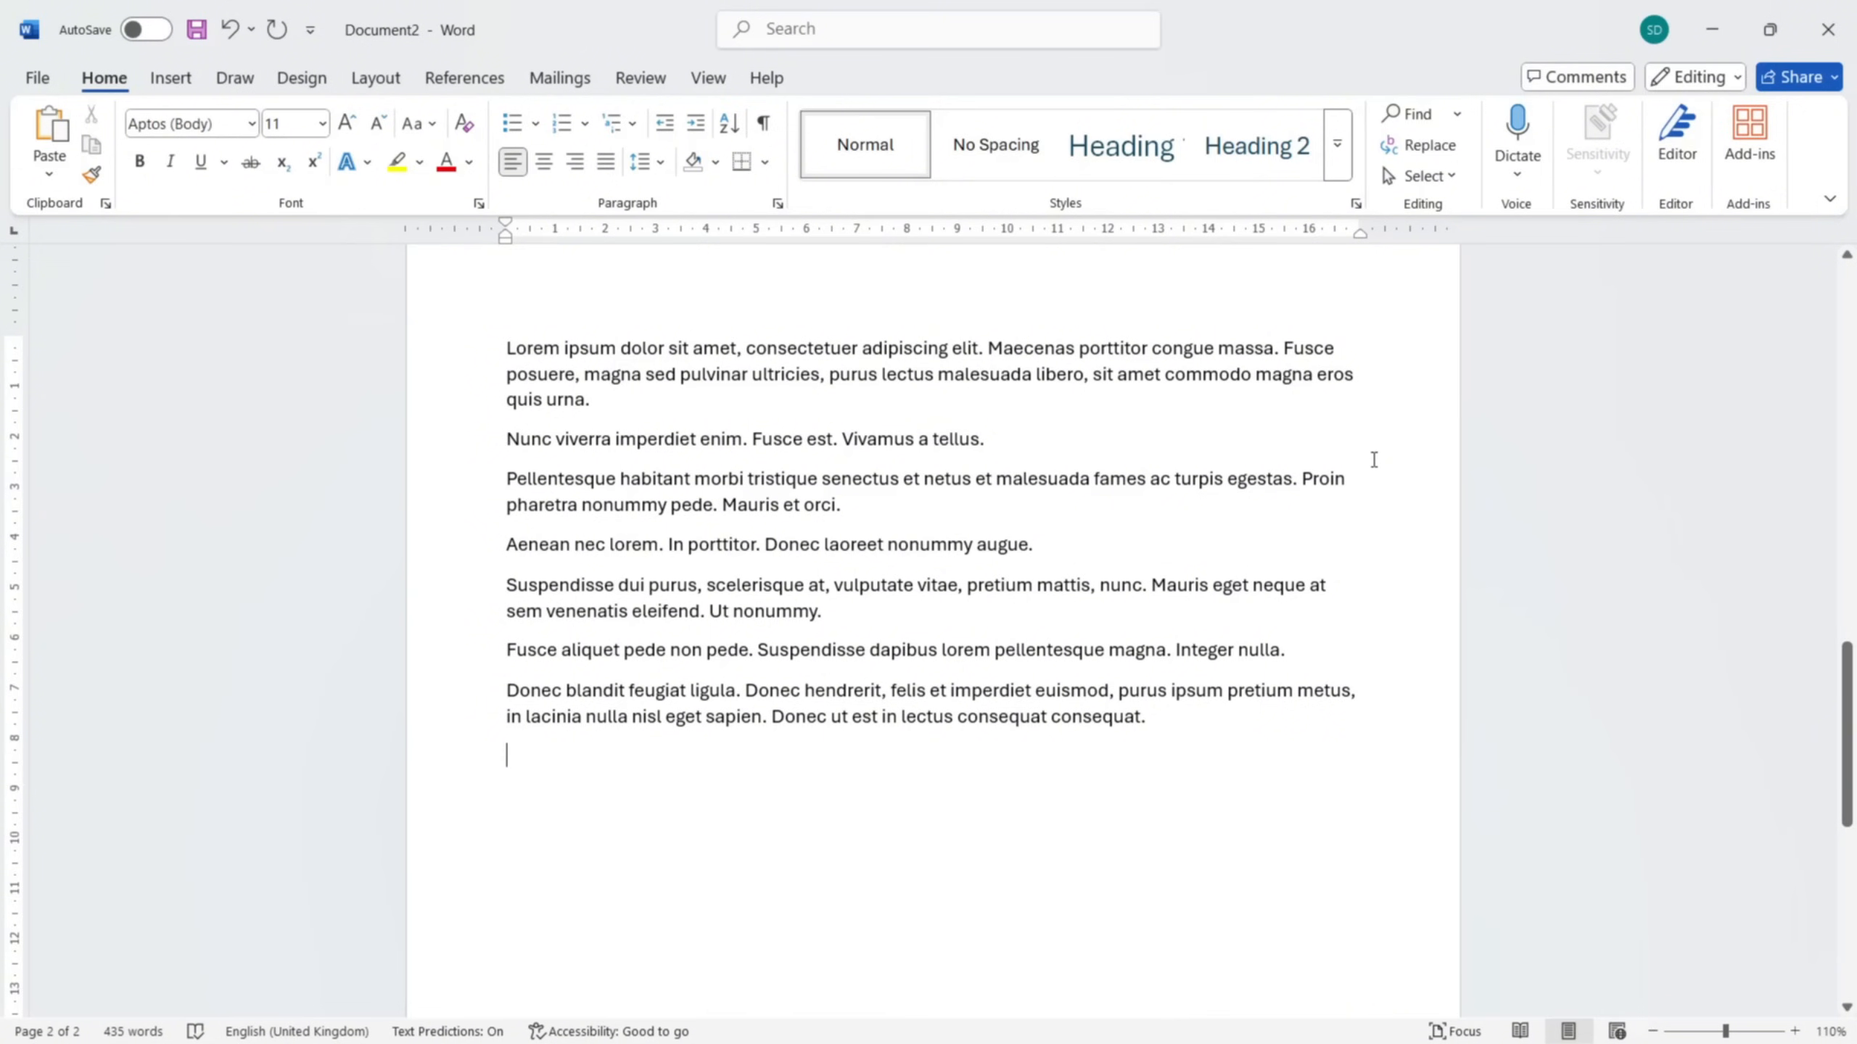
- Clear the whole document and generate a default set of sample paragraphs with the formula =rand()
{"action": "scroll", "coordinate": [1372, 460], "scroll_direction": "up", "scroll_amount": 5}
{"action": "scroll", "coordinate": [1371, 460], "scroll_direction": "down", "scroll_amount": 6}
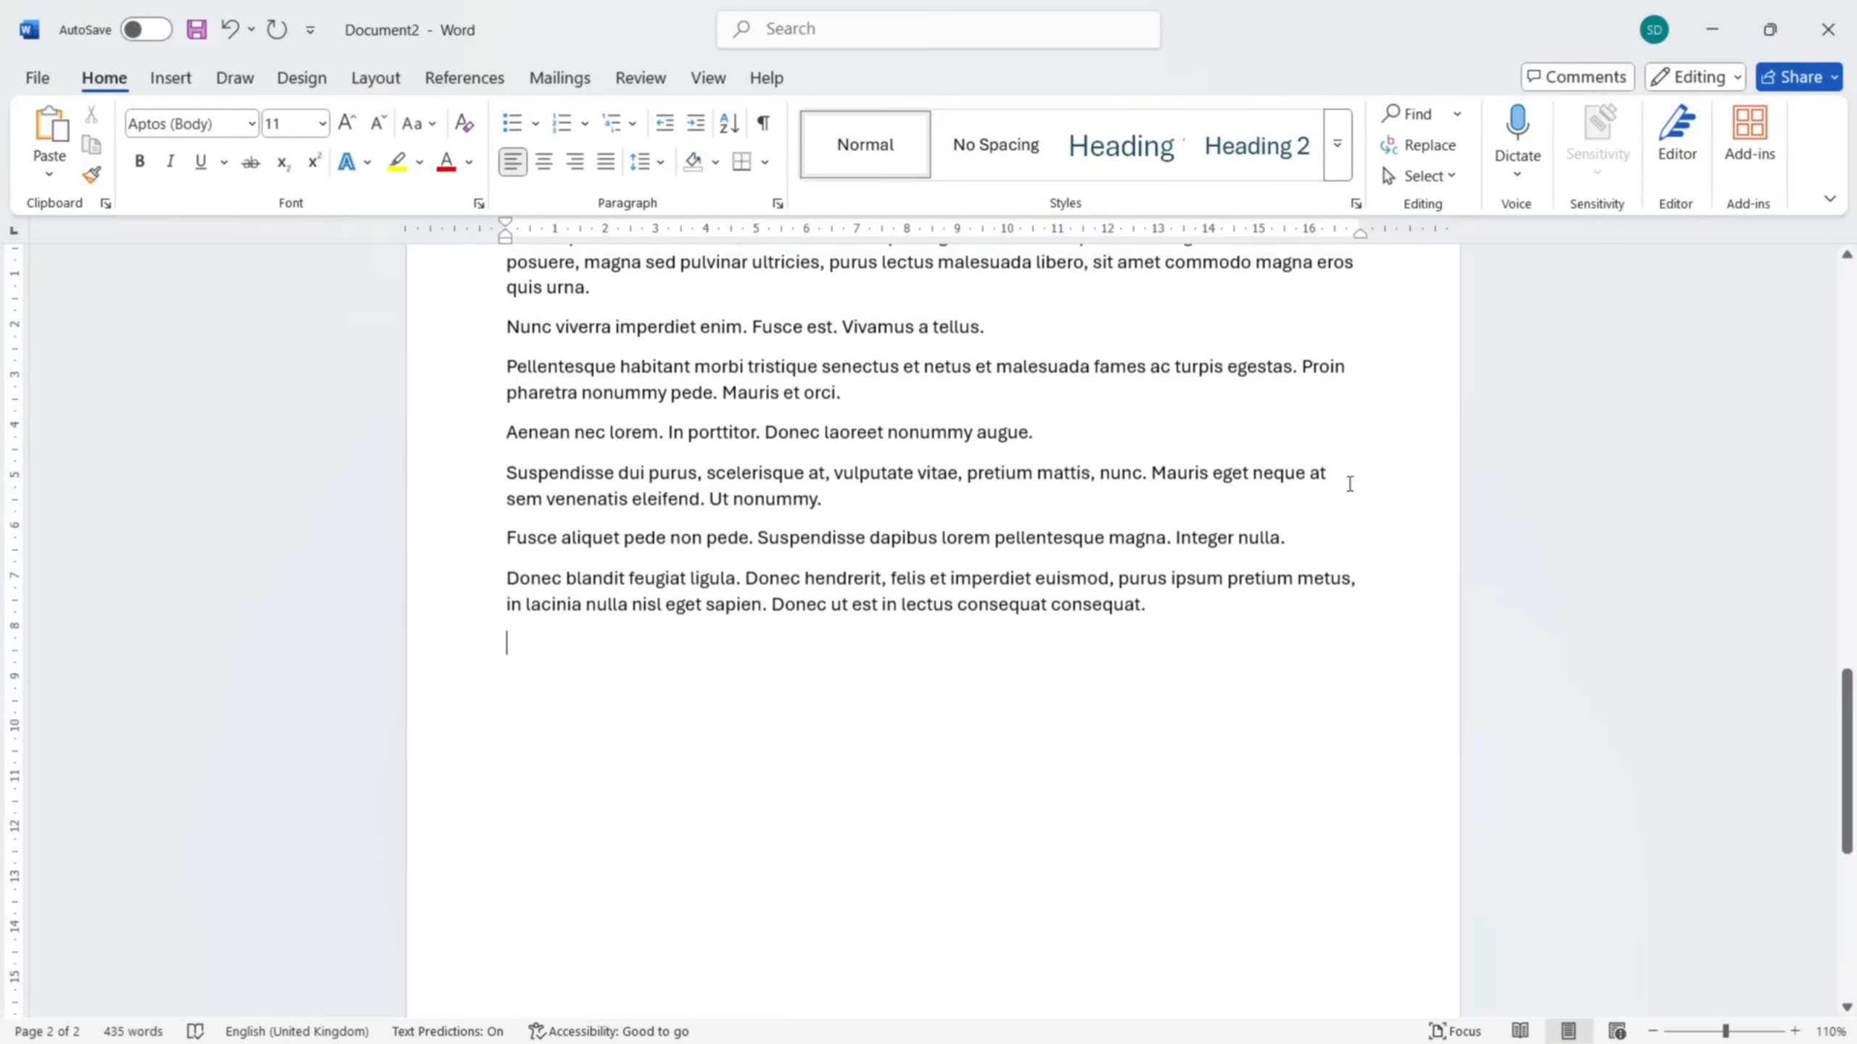
{"action": "key", "text": "ctrl+a"}
{"action": "scroll", "coordinate": [708, 393], "scroll_direction": "up", "scroll_amount": 10}
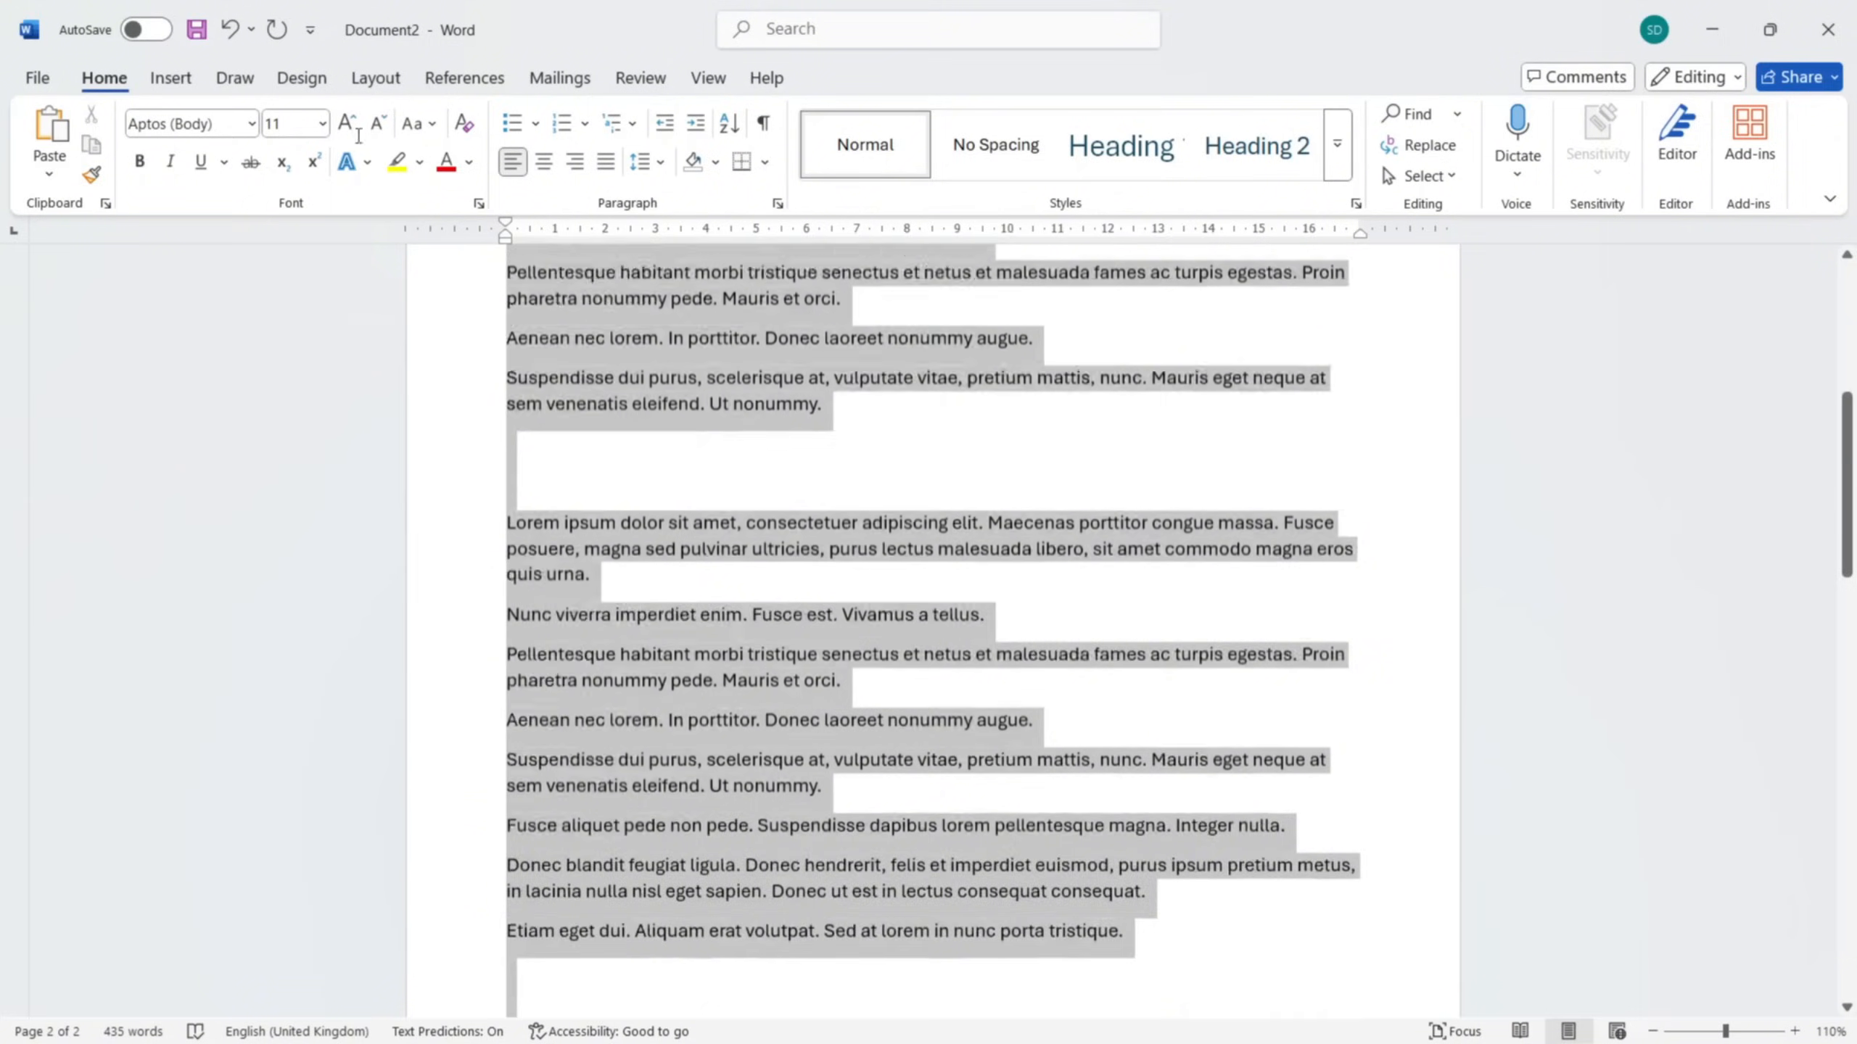
{"action": "key", "text": "Delete"}
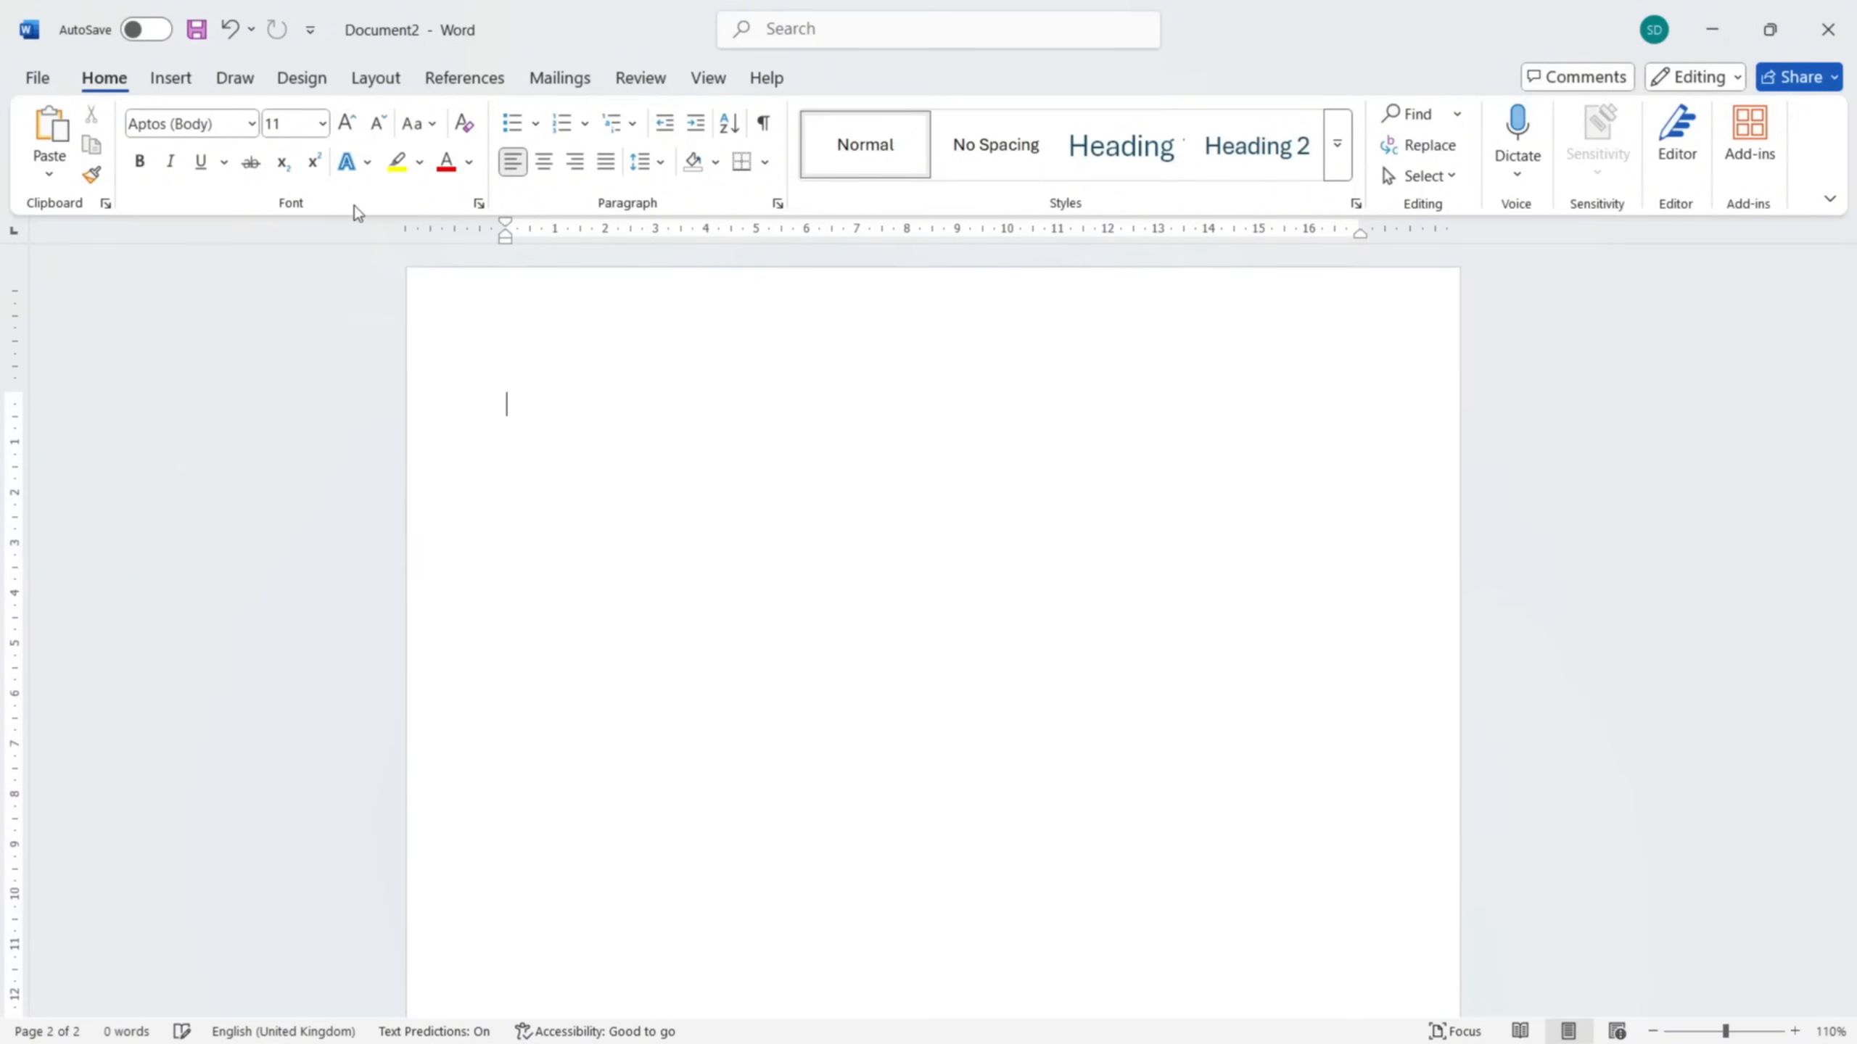
{"action": "type", "text": "=rand()"}
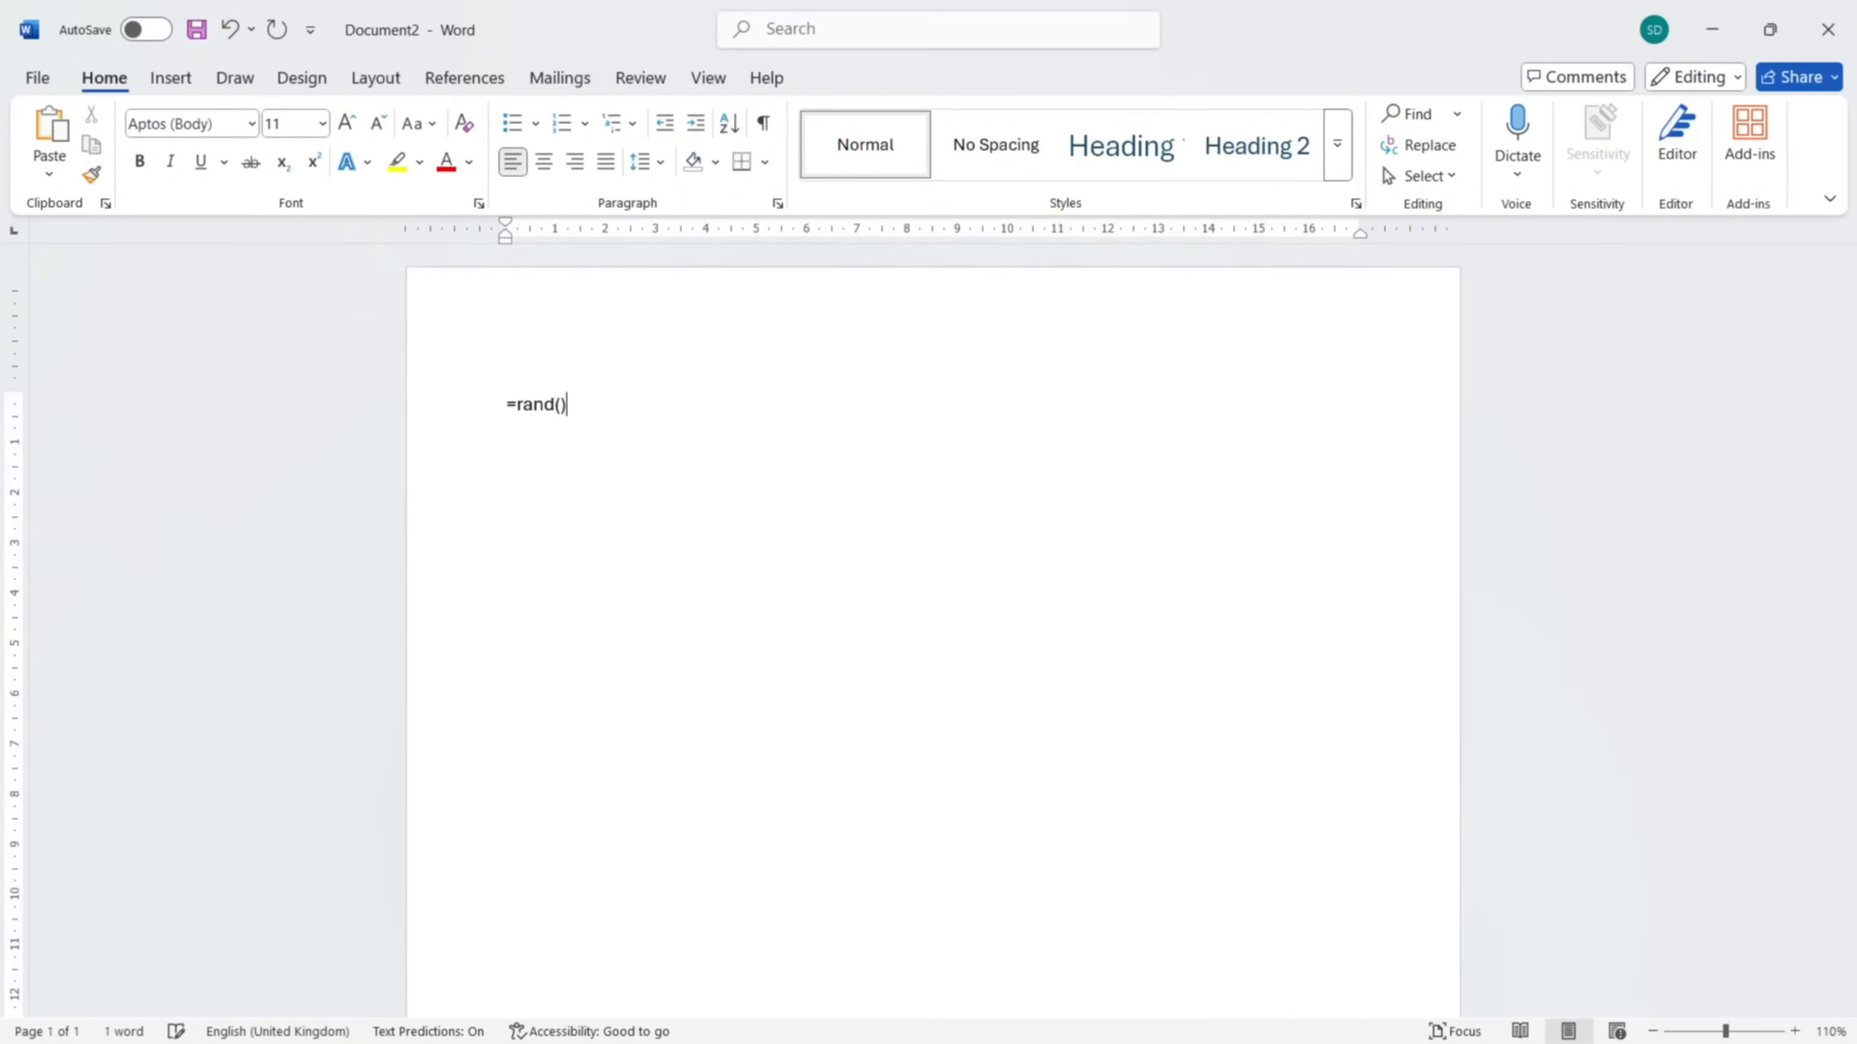
{"action": "key", "text": "Return"}
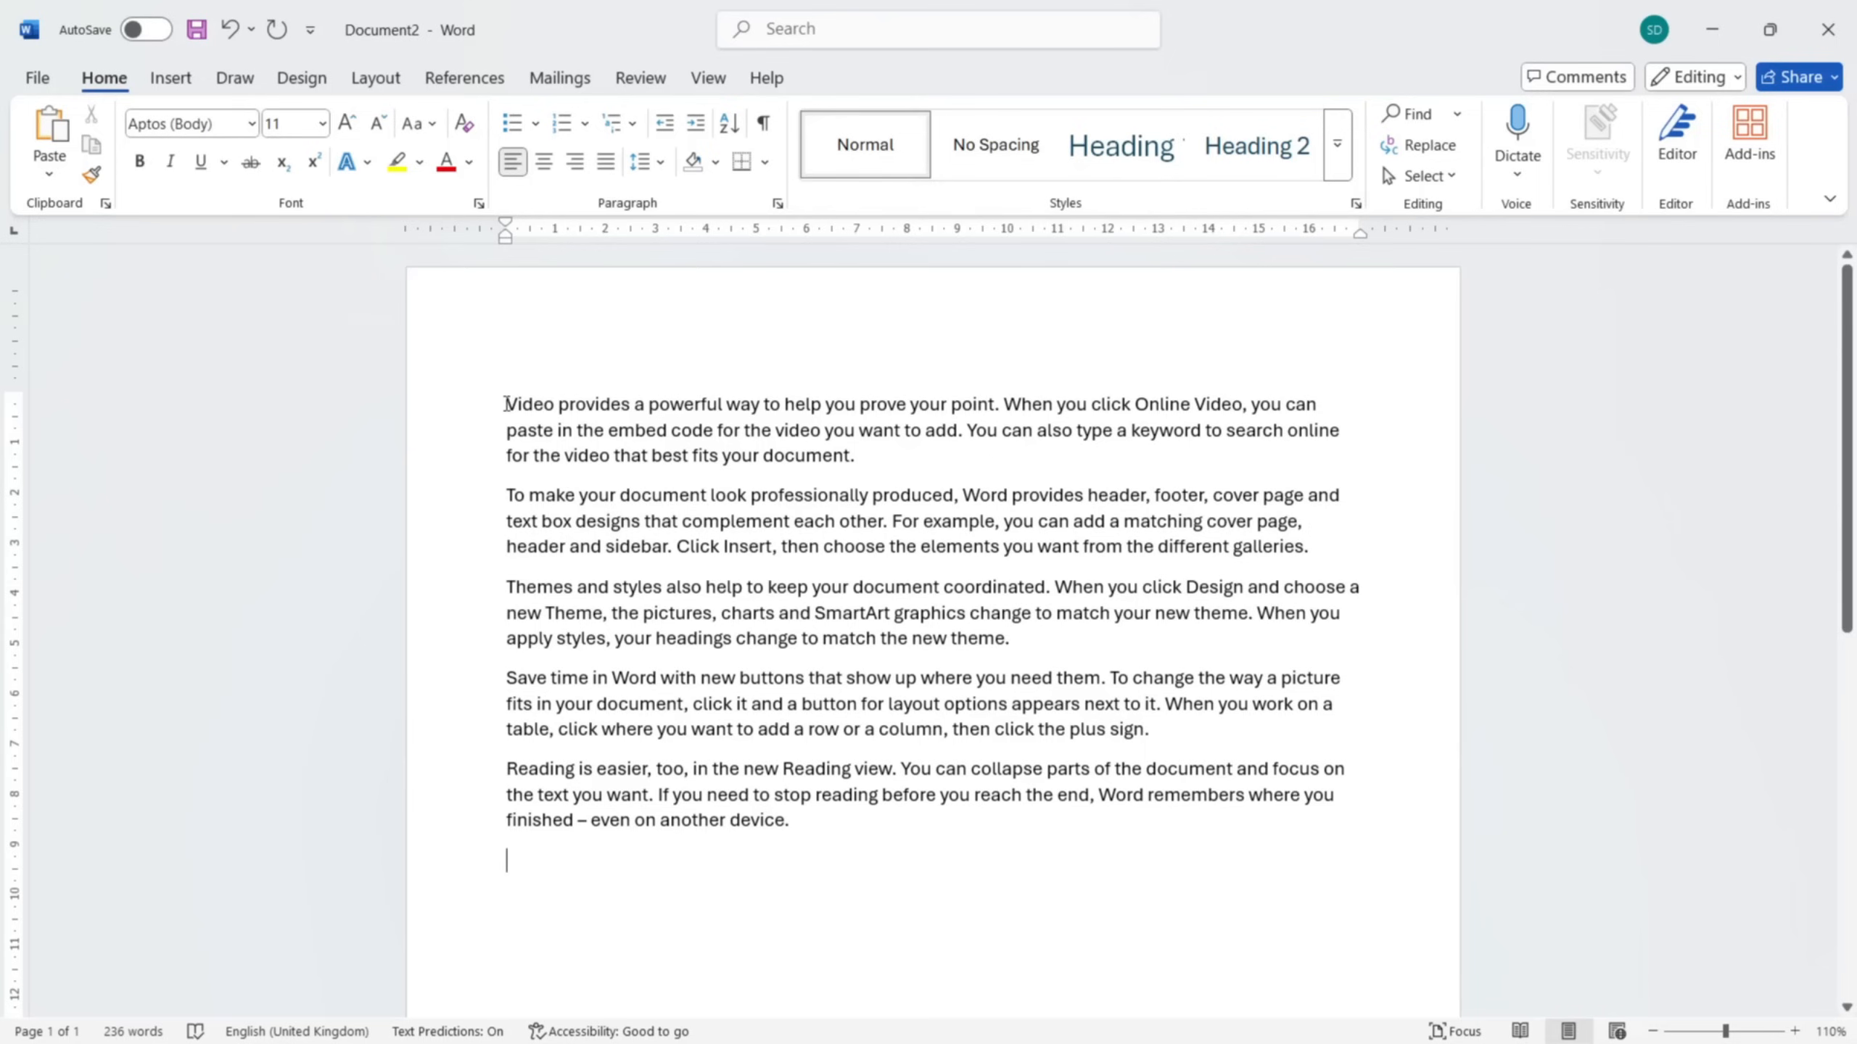
- Select the whole first paragraph and clear the selection, then select only its word "provides" and deselect it
{"action": "left_click_drag", "start_coordinate": [504, 404], "coordinate": [861, 456]}
{"action": "left_click", "coordinate": [862, 457]}
{"action": "double_click", "coordinate": [592, 403]}
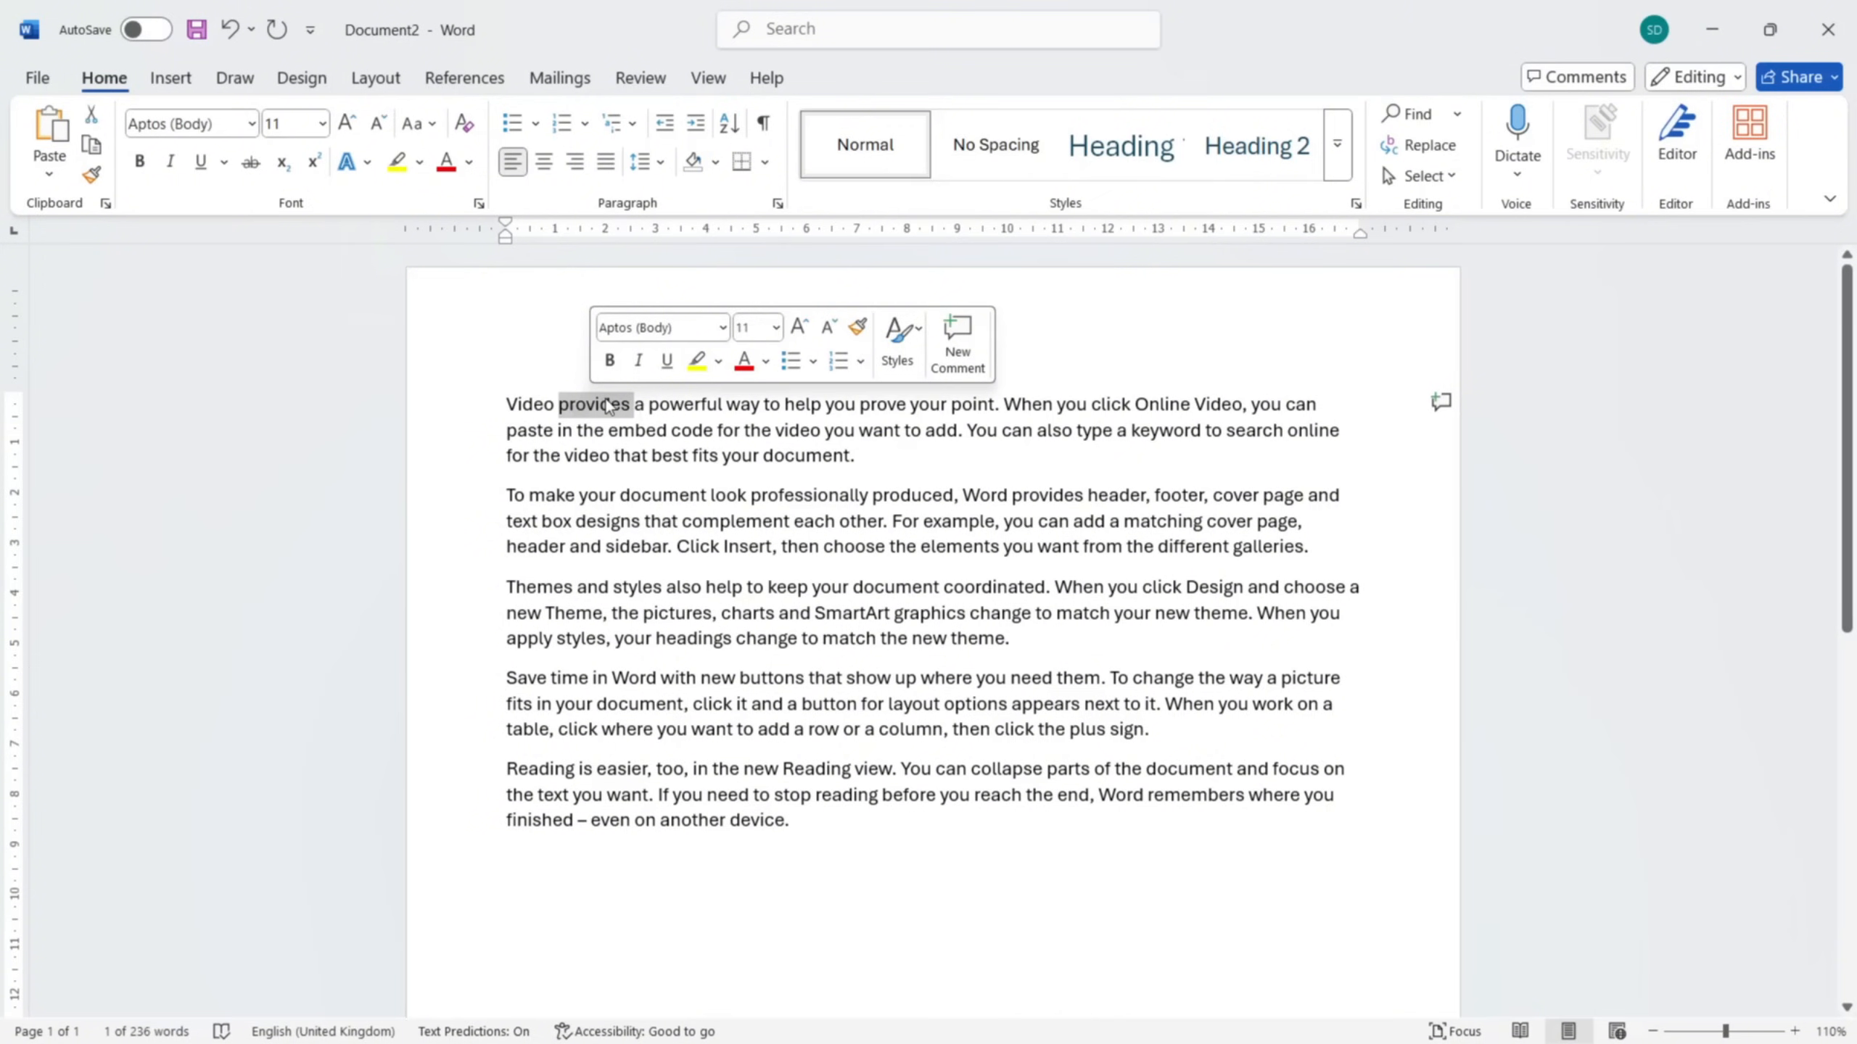
{"action": "left_click", "coordinate": [714, 437]}
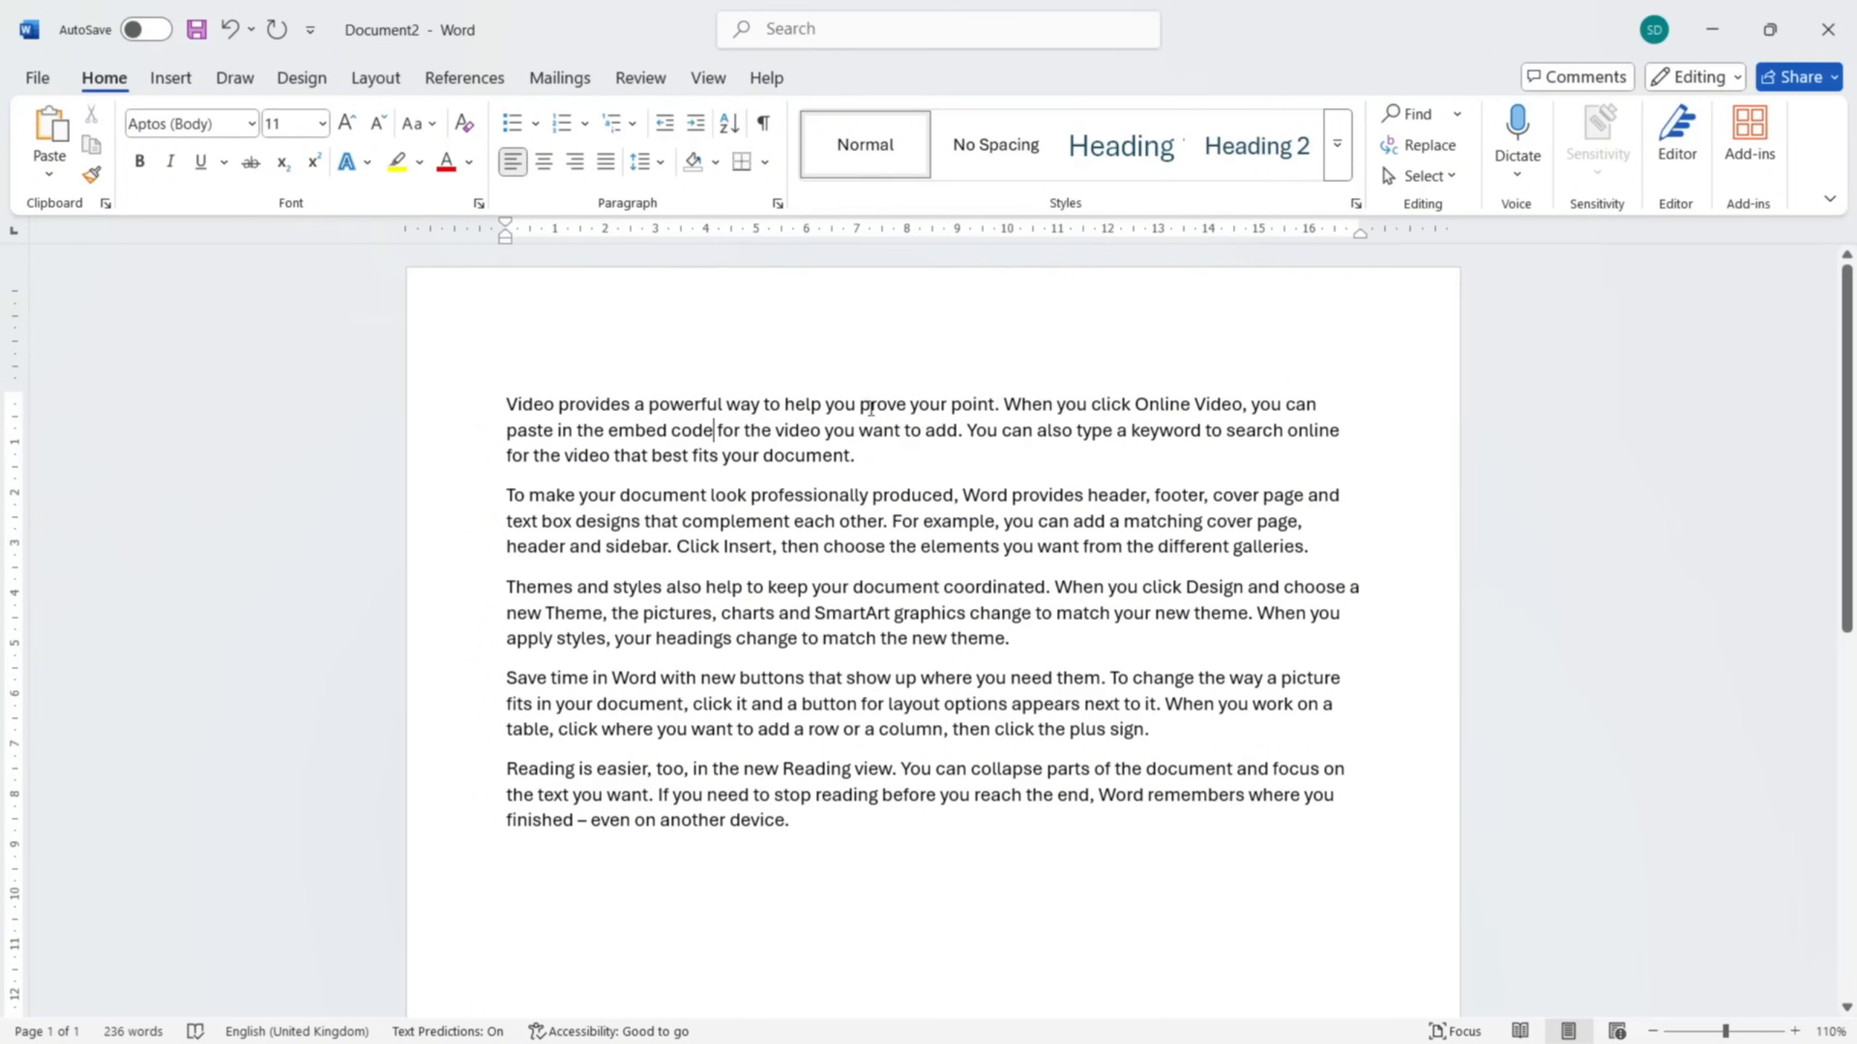
- Select the first, third and fifth paragraphs together as a non-adjacent selection, then clear it
{"action": "triple_click", "coordinate": [804, 429]}
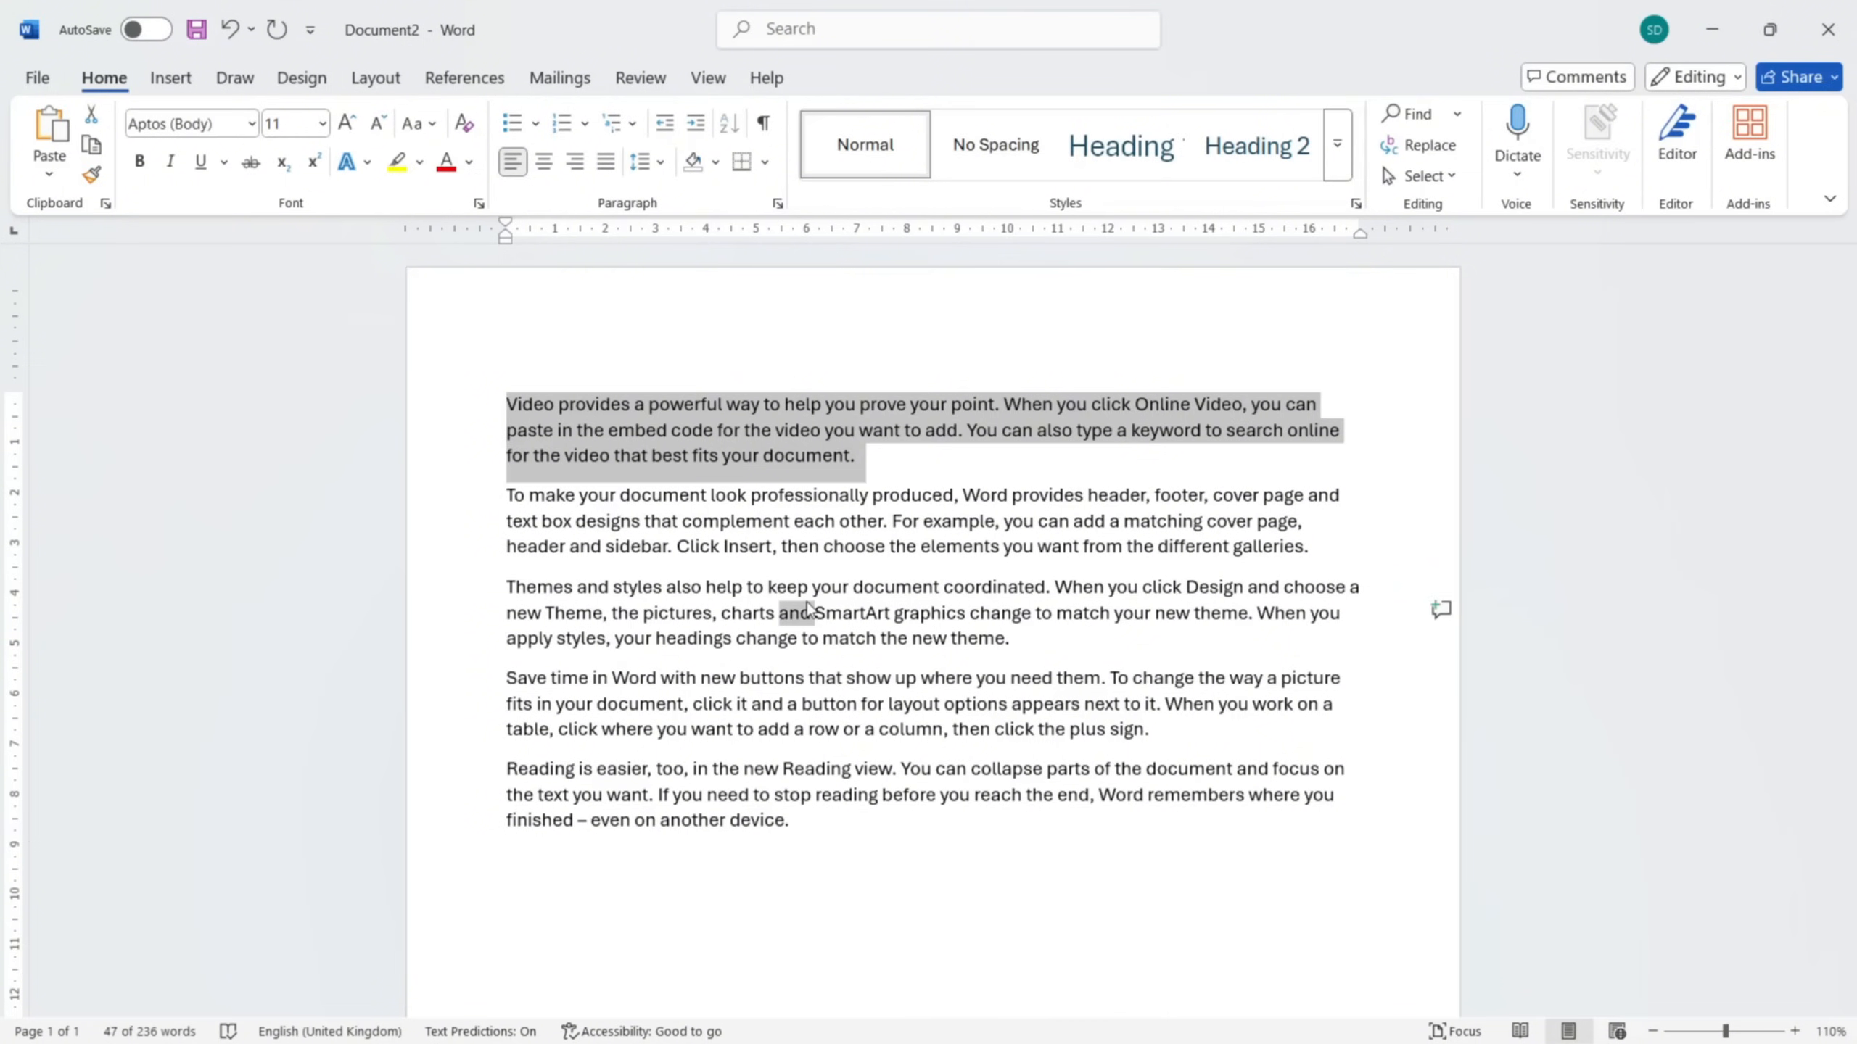
{"action": "triple_click", "coordinate": [807, 601], "text": "ctrl"}
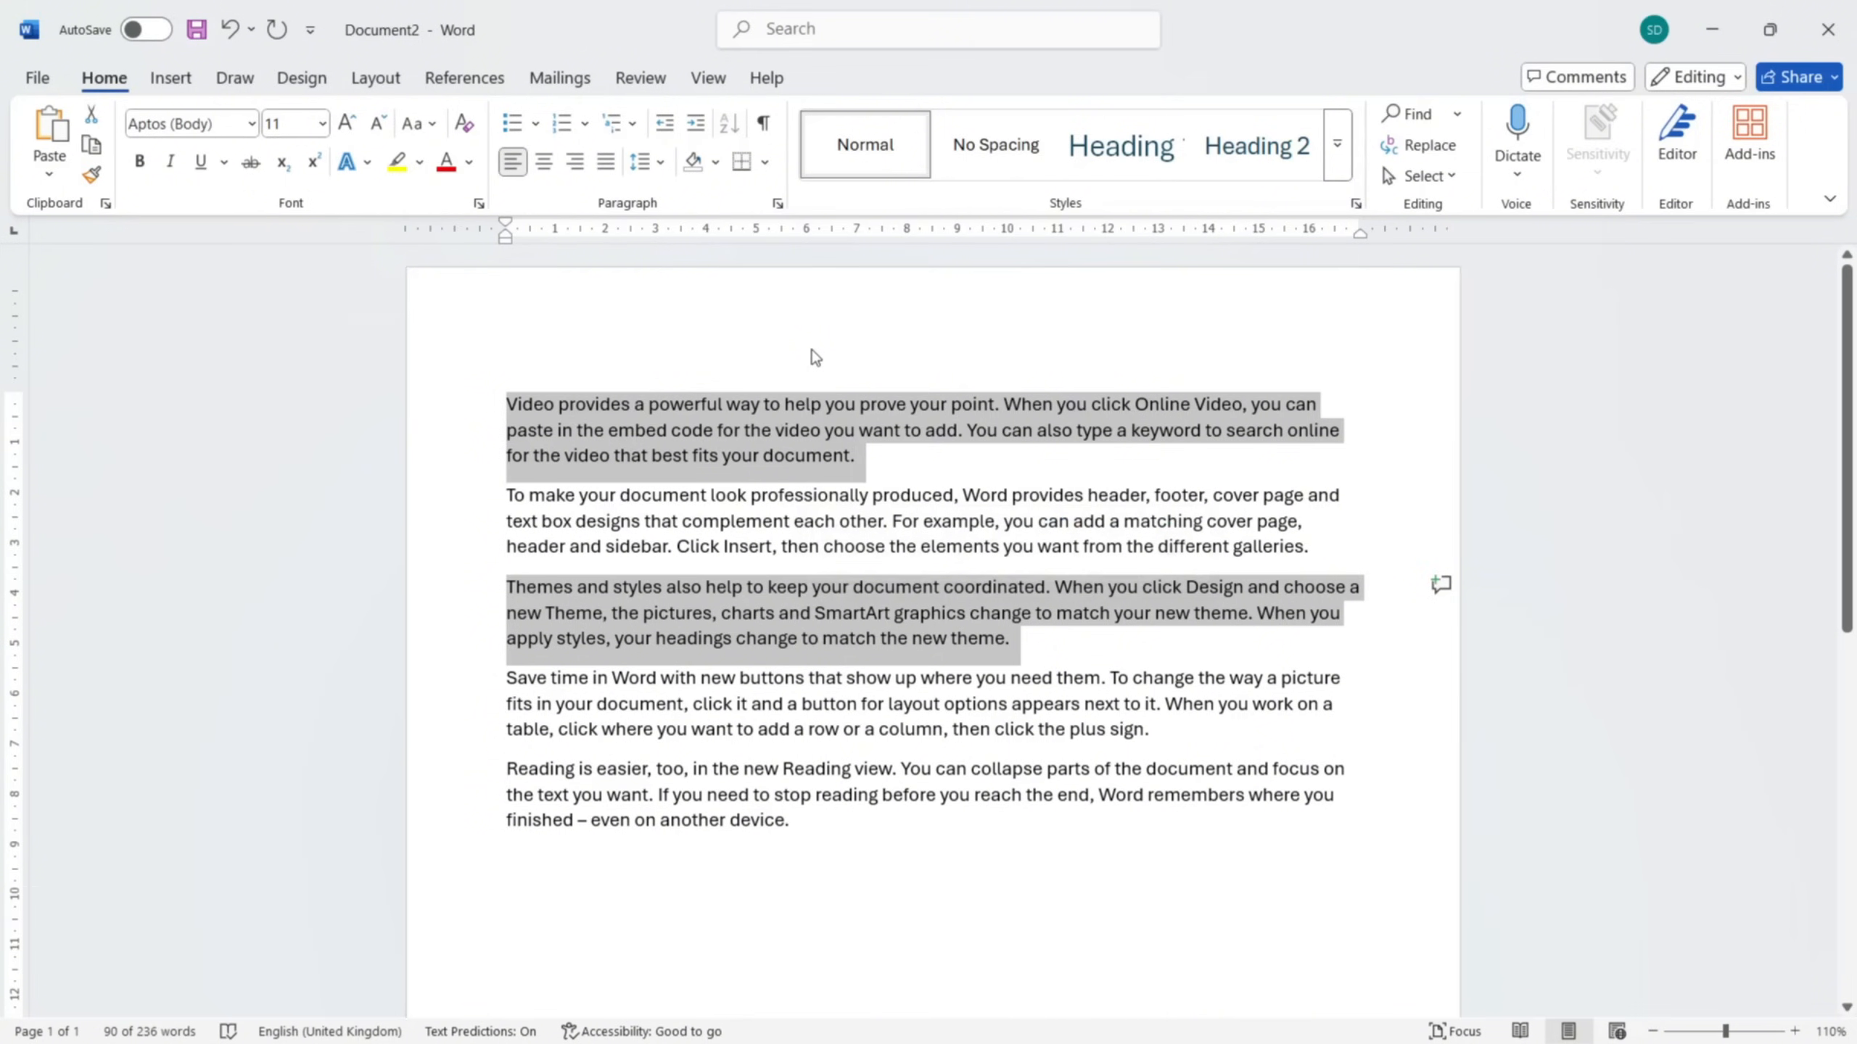
{"action": "triple_click", "coordinate": [837, 784], "text": "ctrl"}
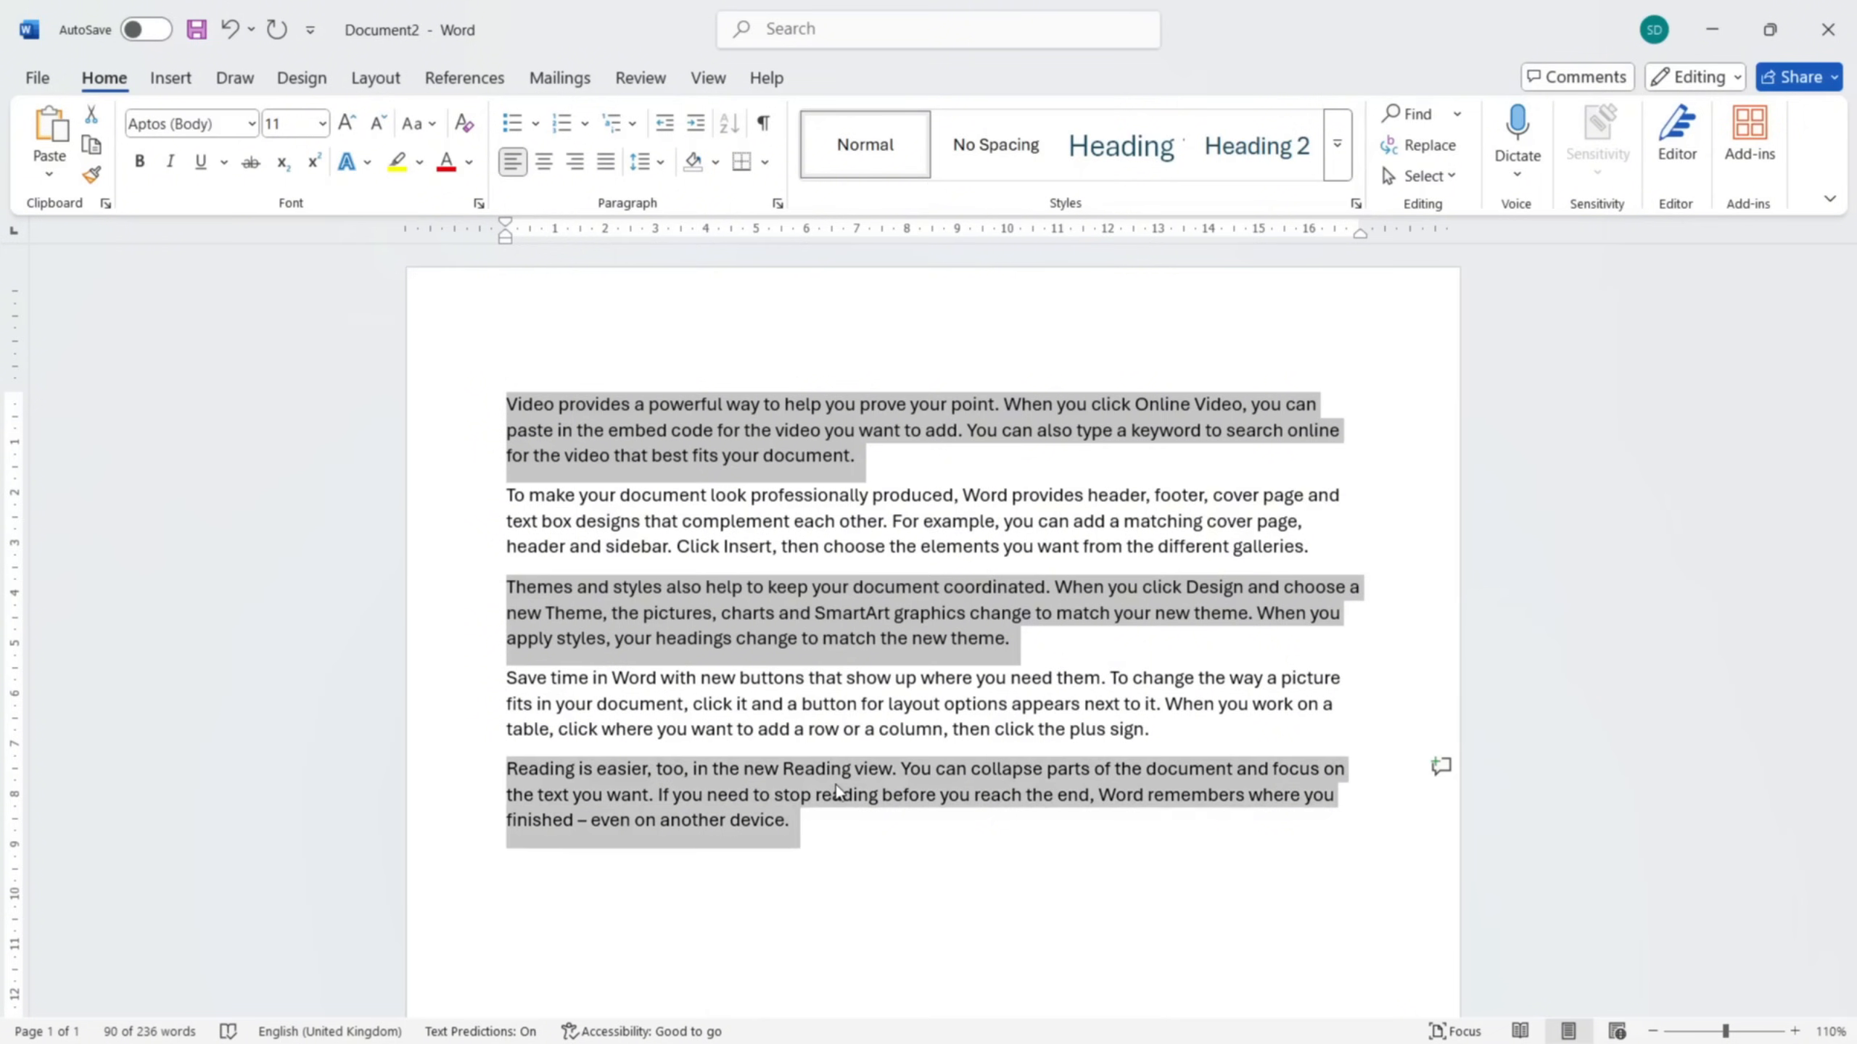
{"action": "left_click", "coordinate": [1201, 735]}
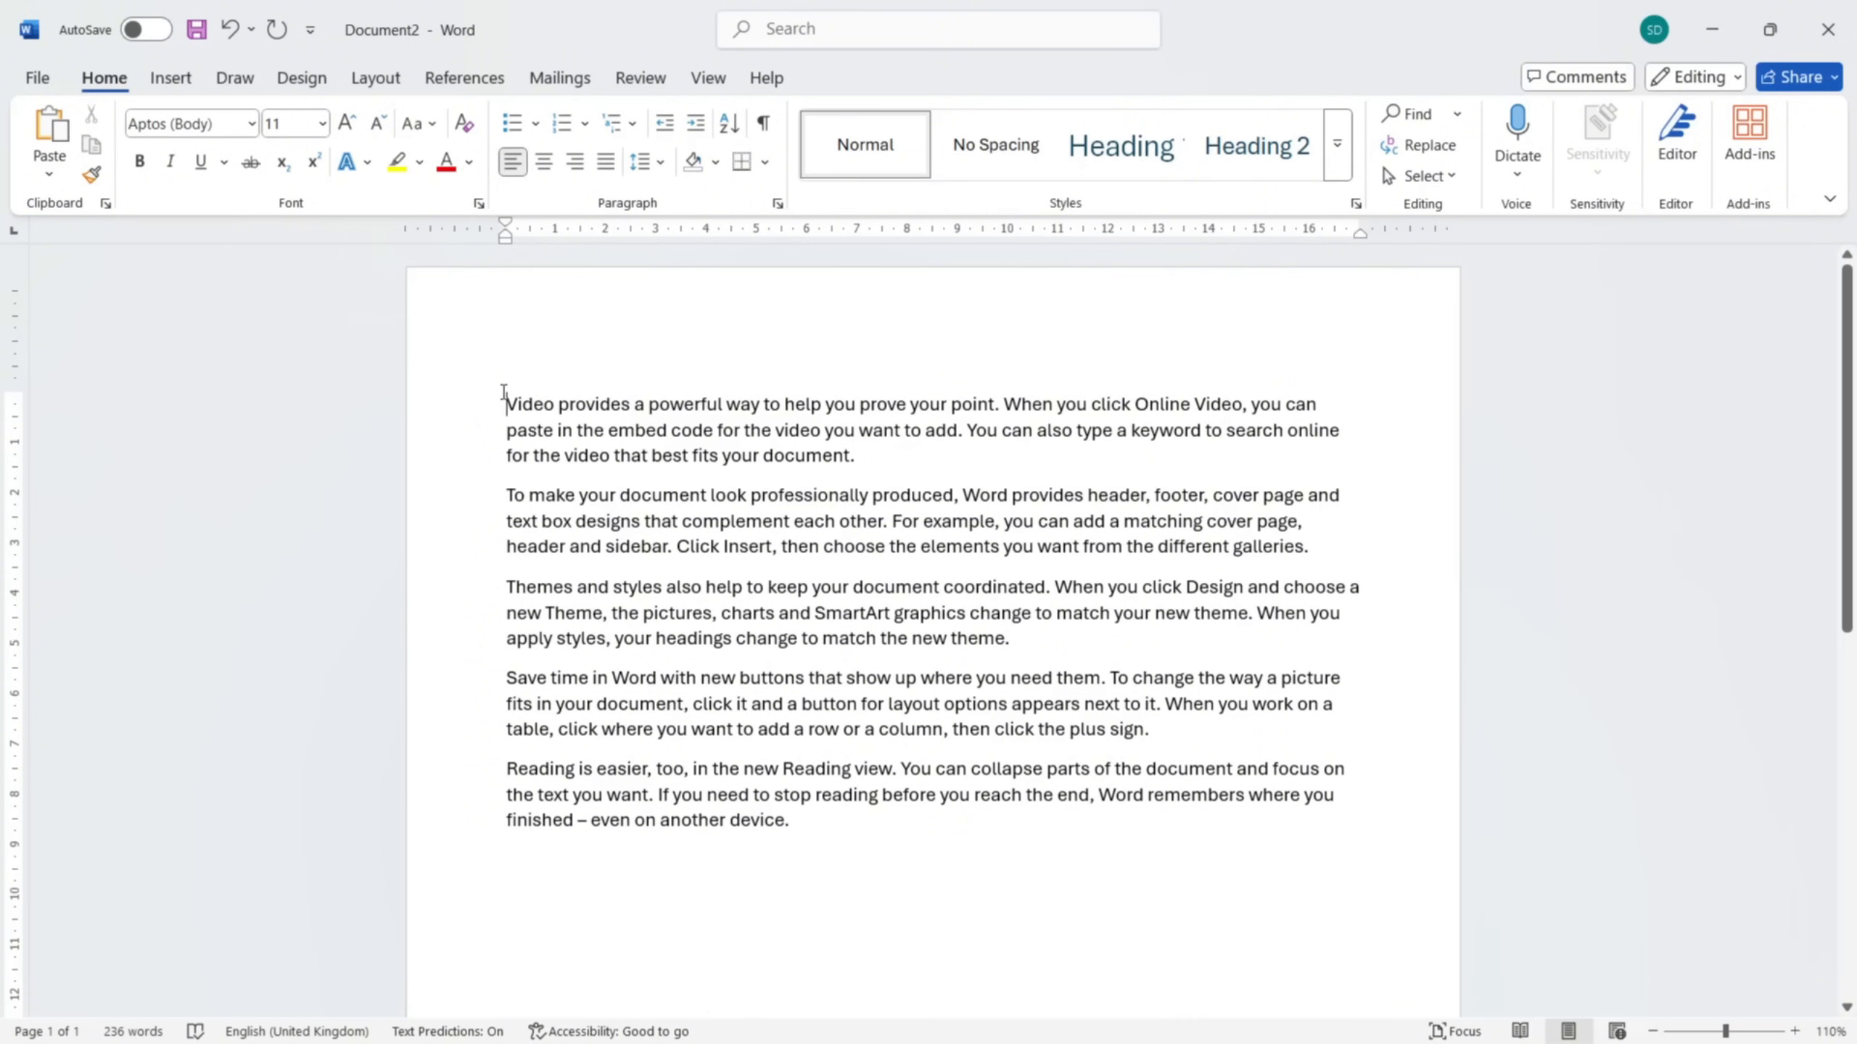
- Select the first three paragraphs, then select the whole text from its first word to its last, and clear the selection
{"action": "left_click_drag", "start_coordinate": [504, 399], "coordinate": [1010, 641]}
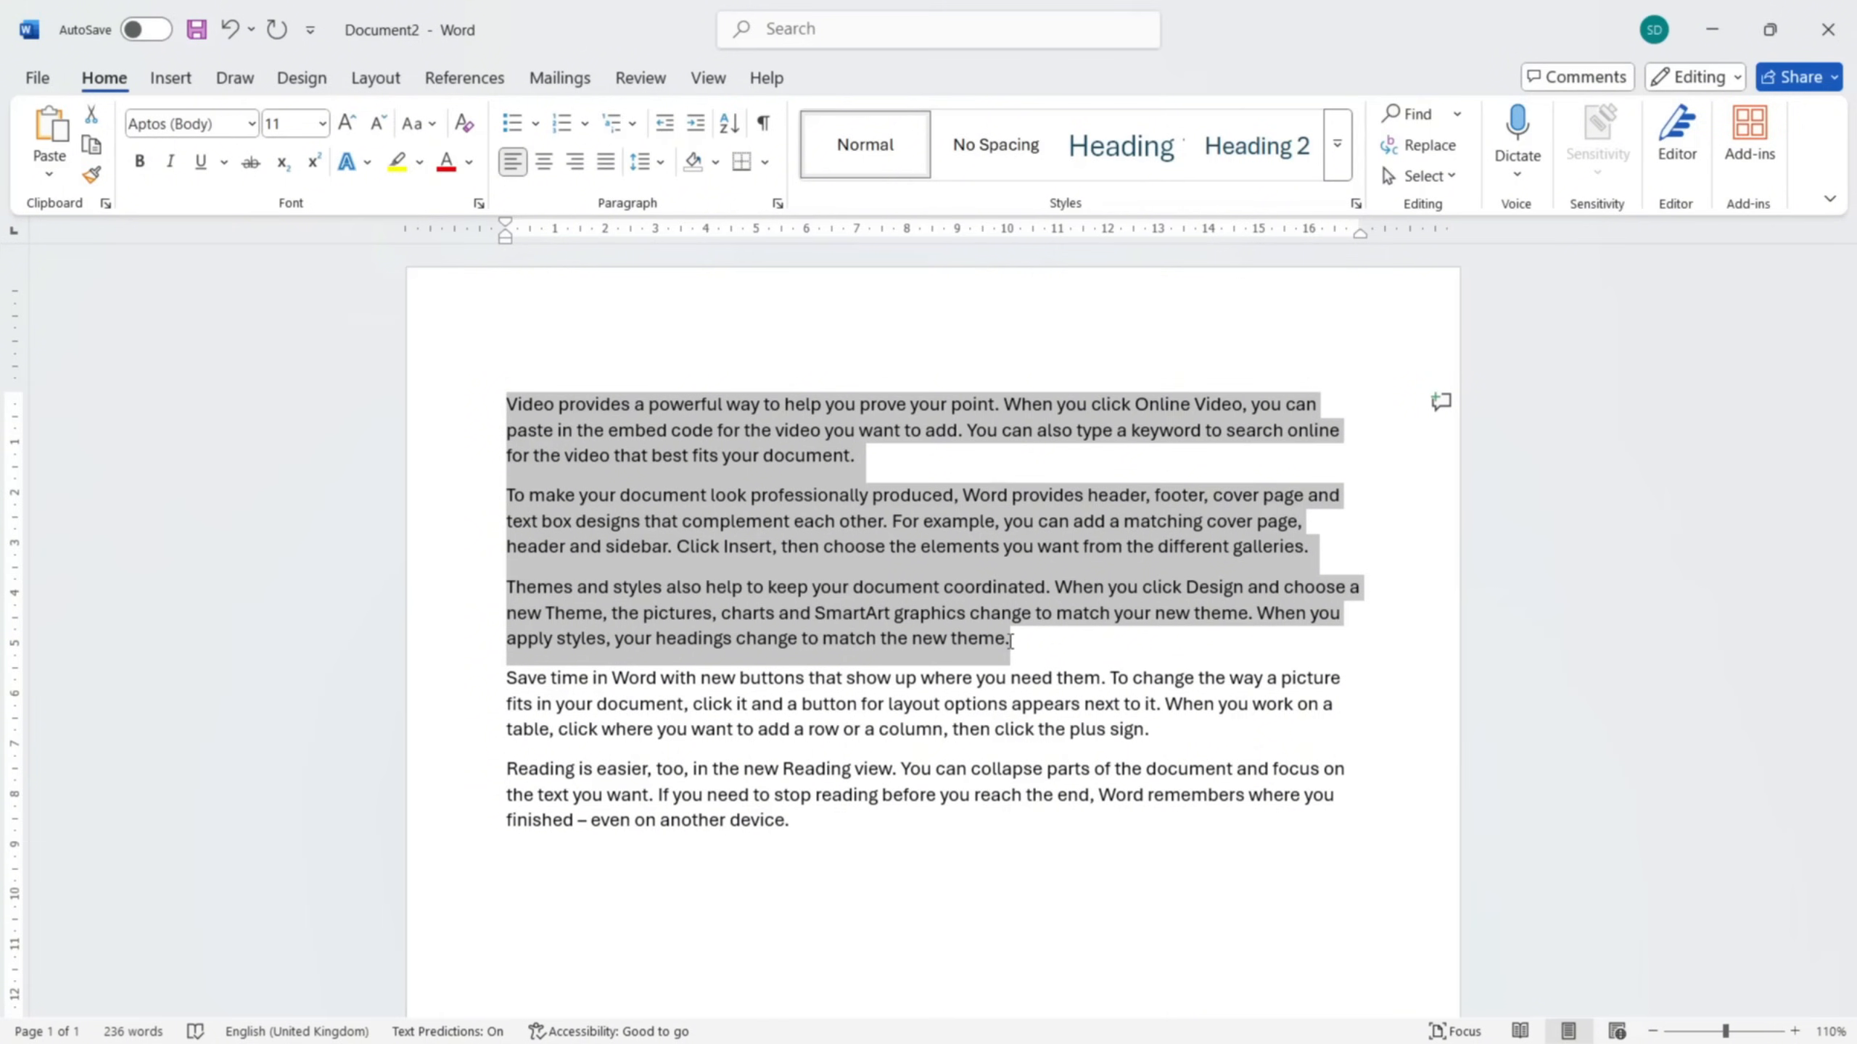
{"action": "left_click", "coordinate": [501, 410]}
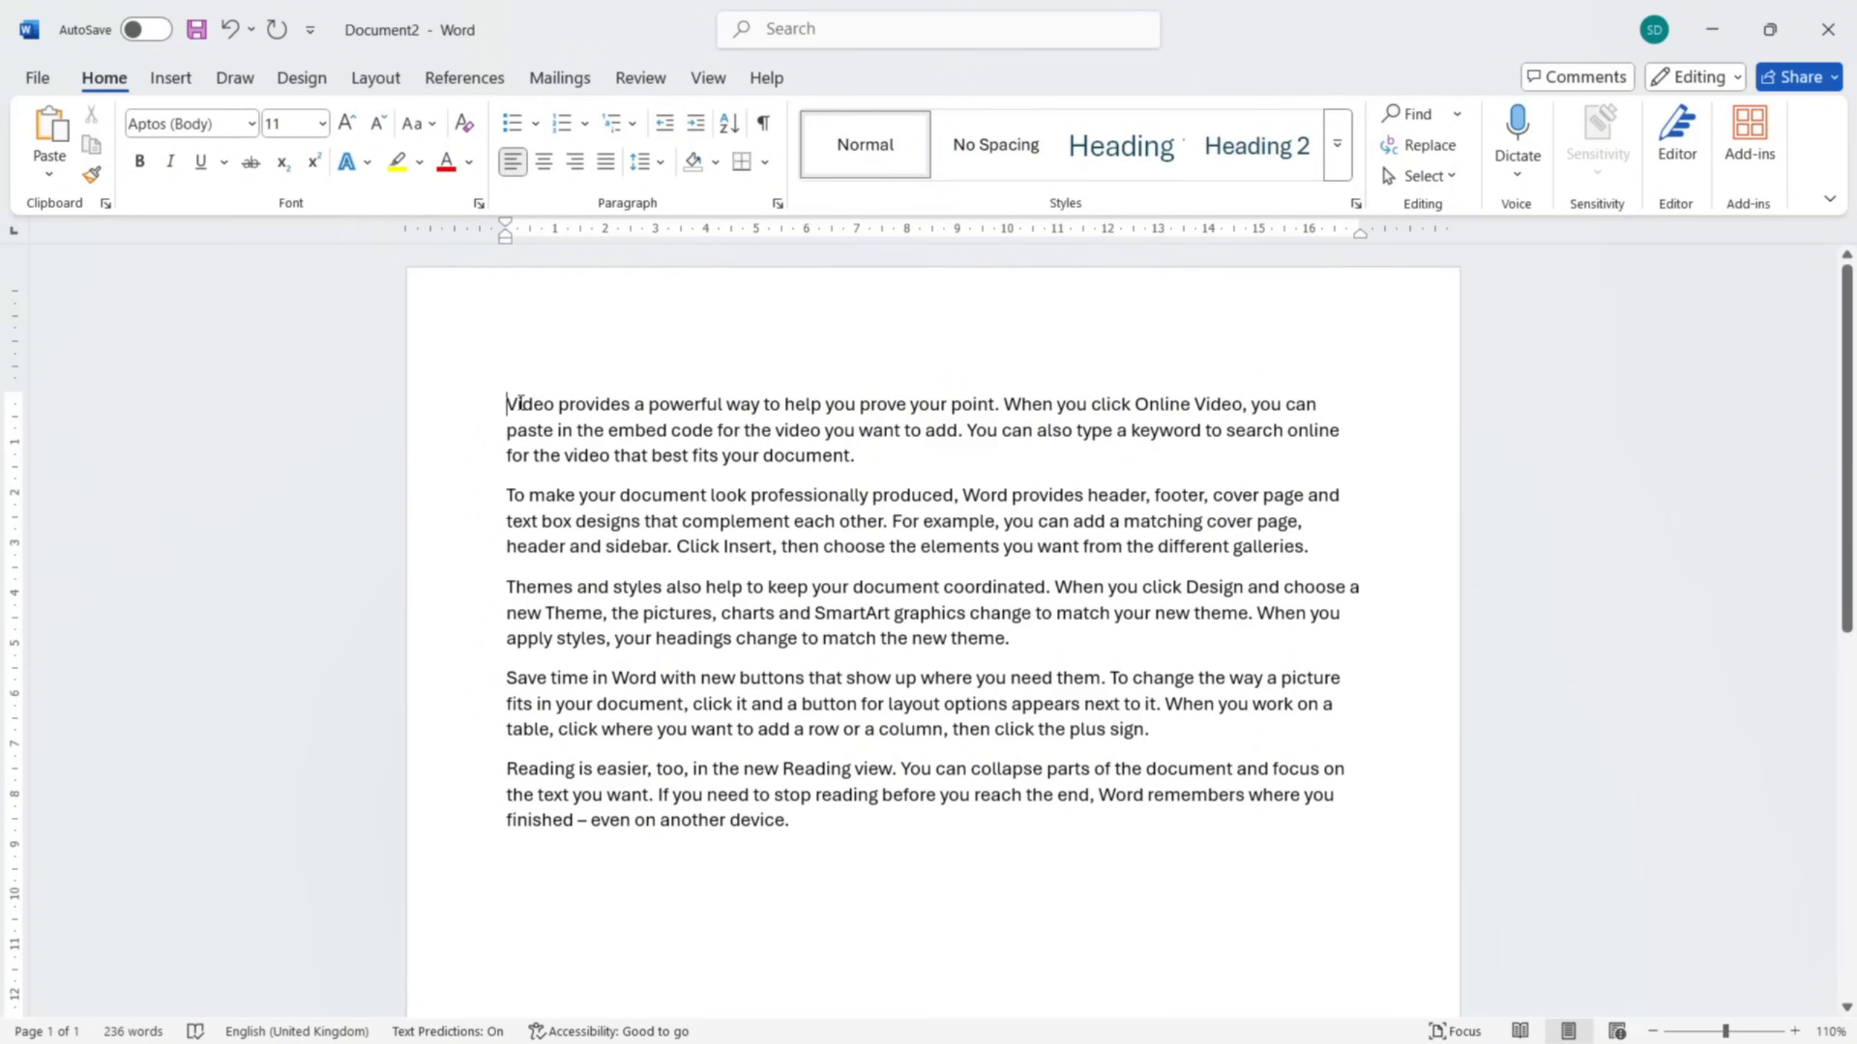
{"action": "left_click", "coordinate": [800, 823], "text": "shift"}
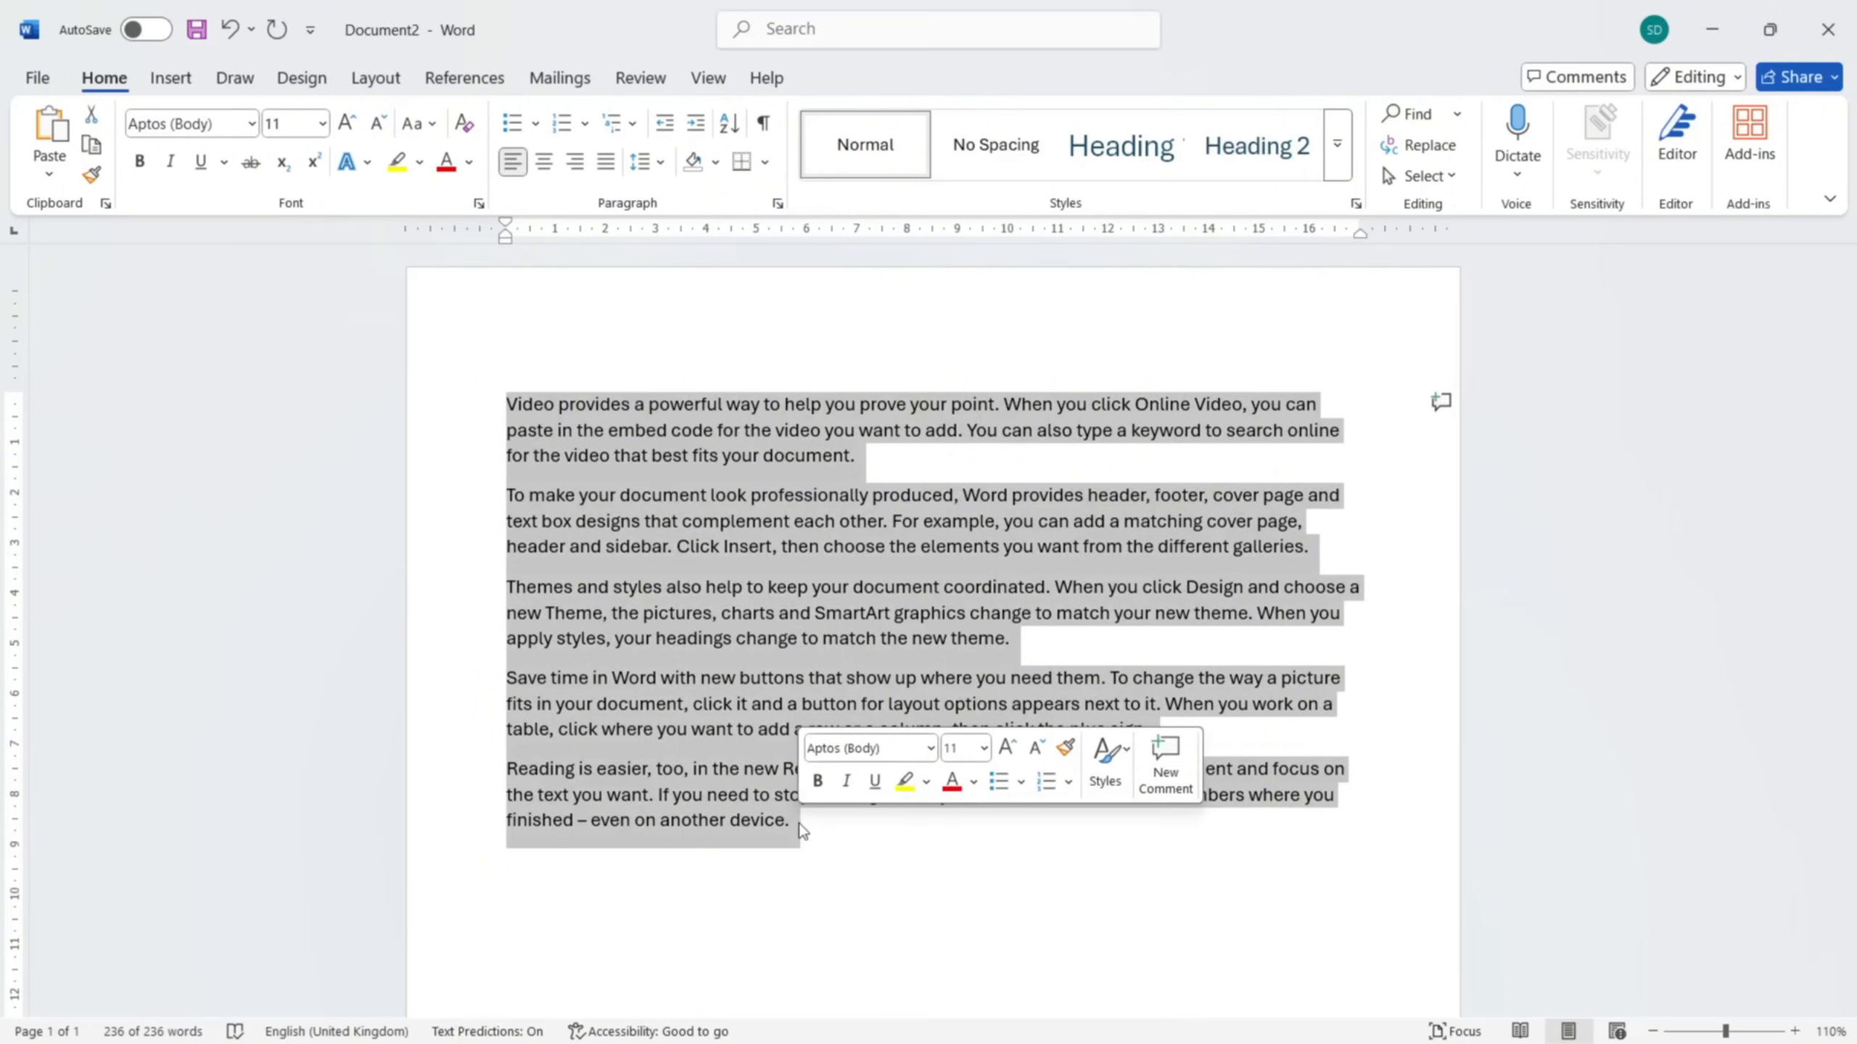
{"action": "left_click", "coordinate": [985, 604]}
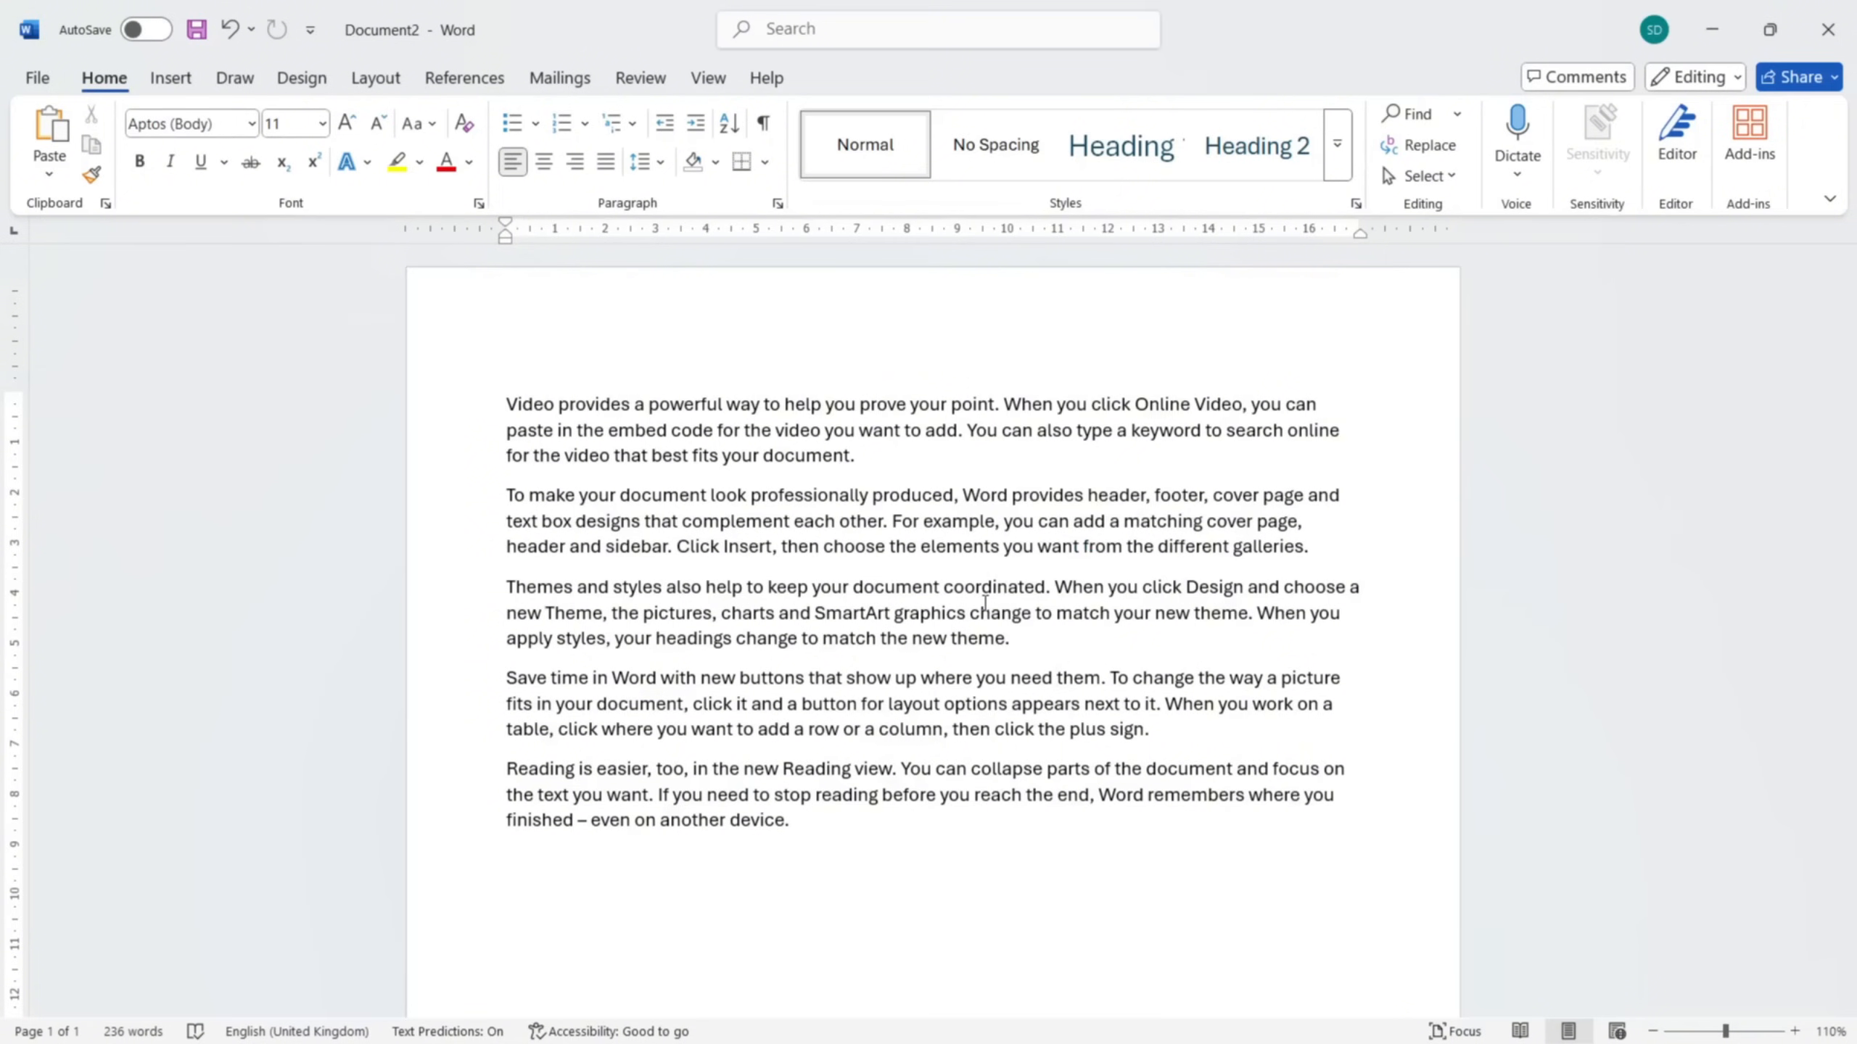
- Select the first sentence of the second paragraph as a unit, then clear the selection
{"action": "left_click", "coordinate": [722, 522]}
{"action": "left_click", "coordinate": [724, 521], "text": "ctrl"}
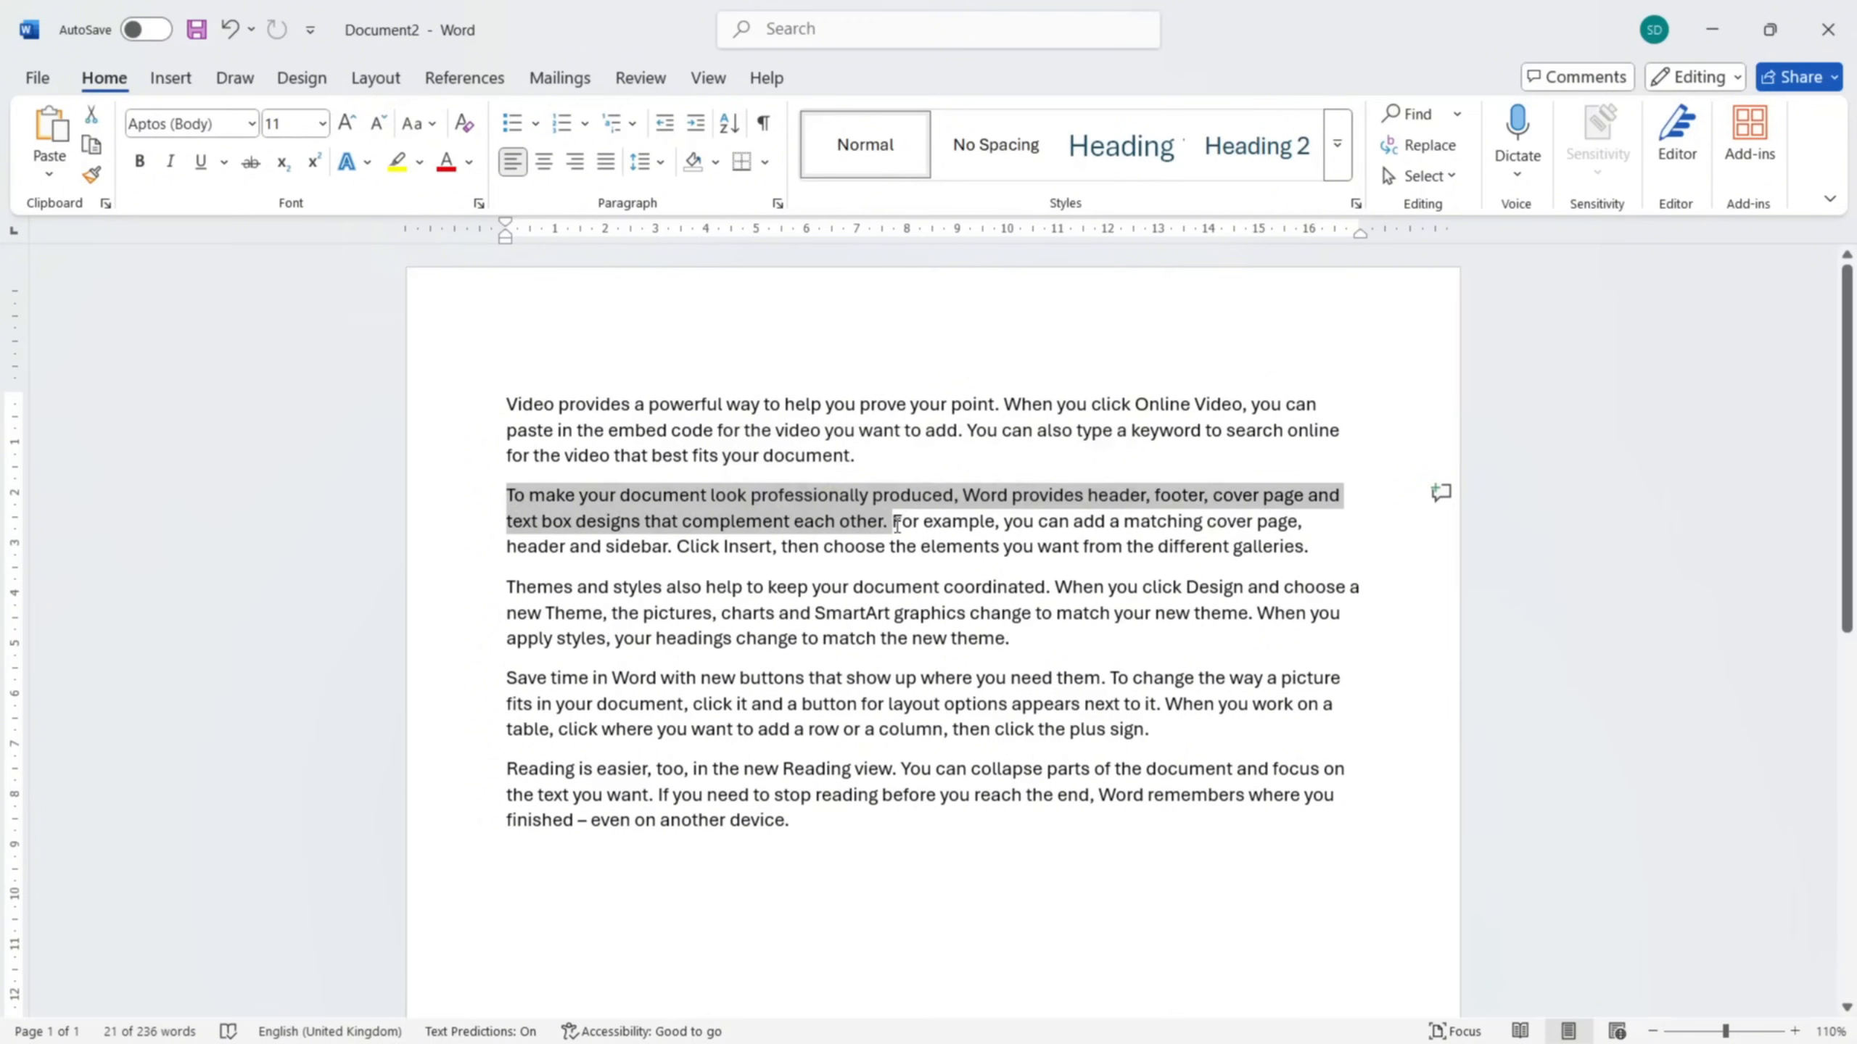
{"action": "left_click", "coordinate": [841, 583]}
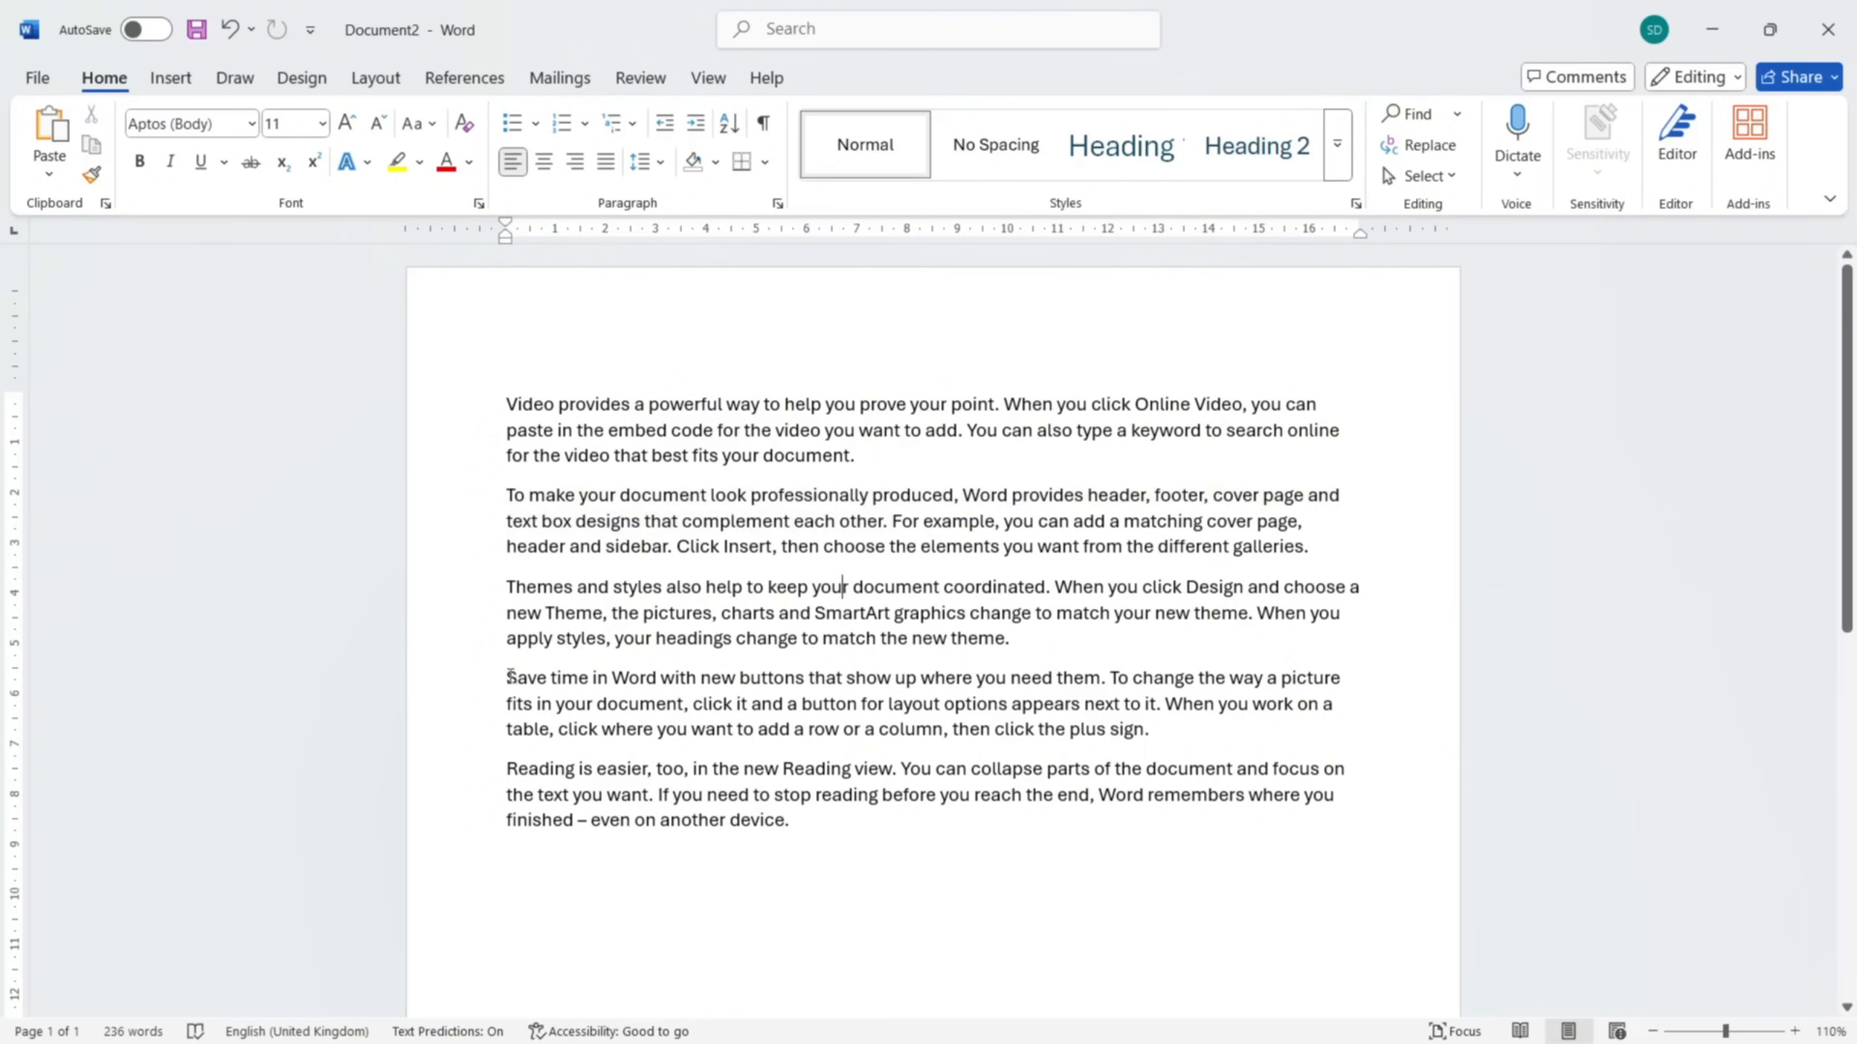
- Select single lines one after another, including the first line and the last lines of the first four paragraphs, then clear the selection
{"action": "left_click", "coordinate": [451, 406]}
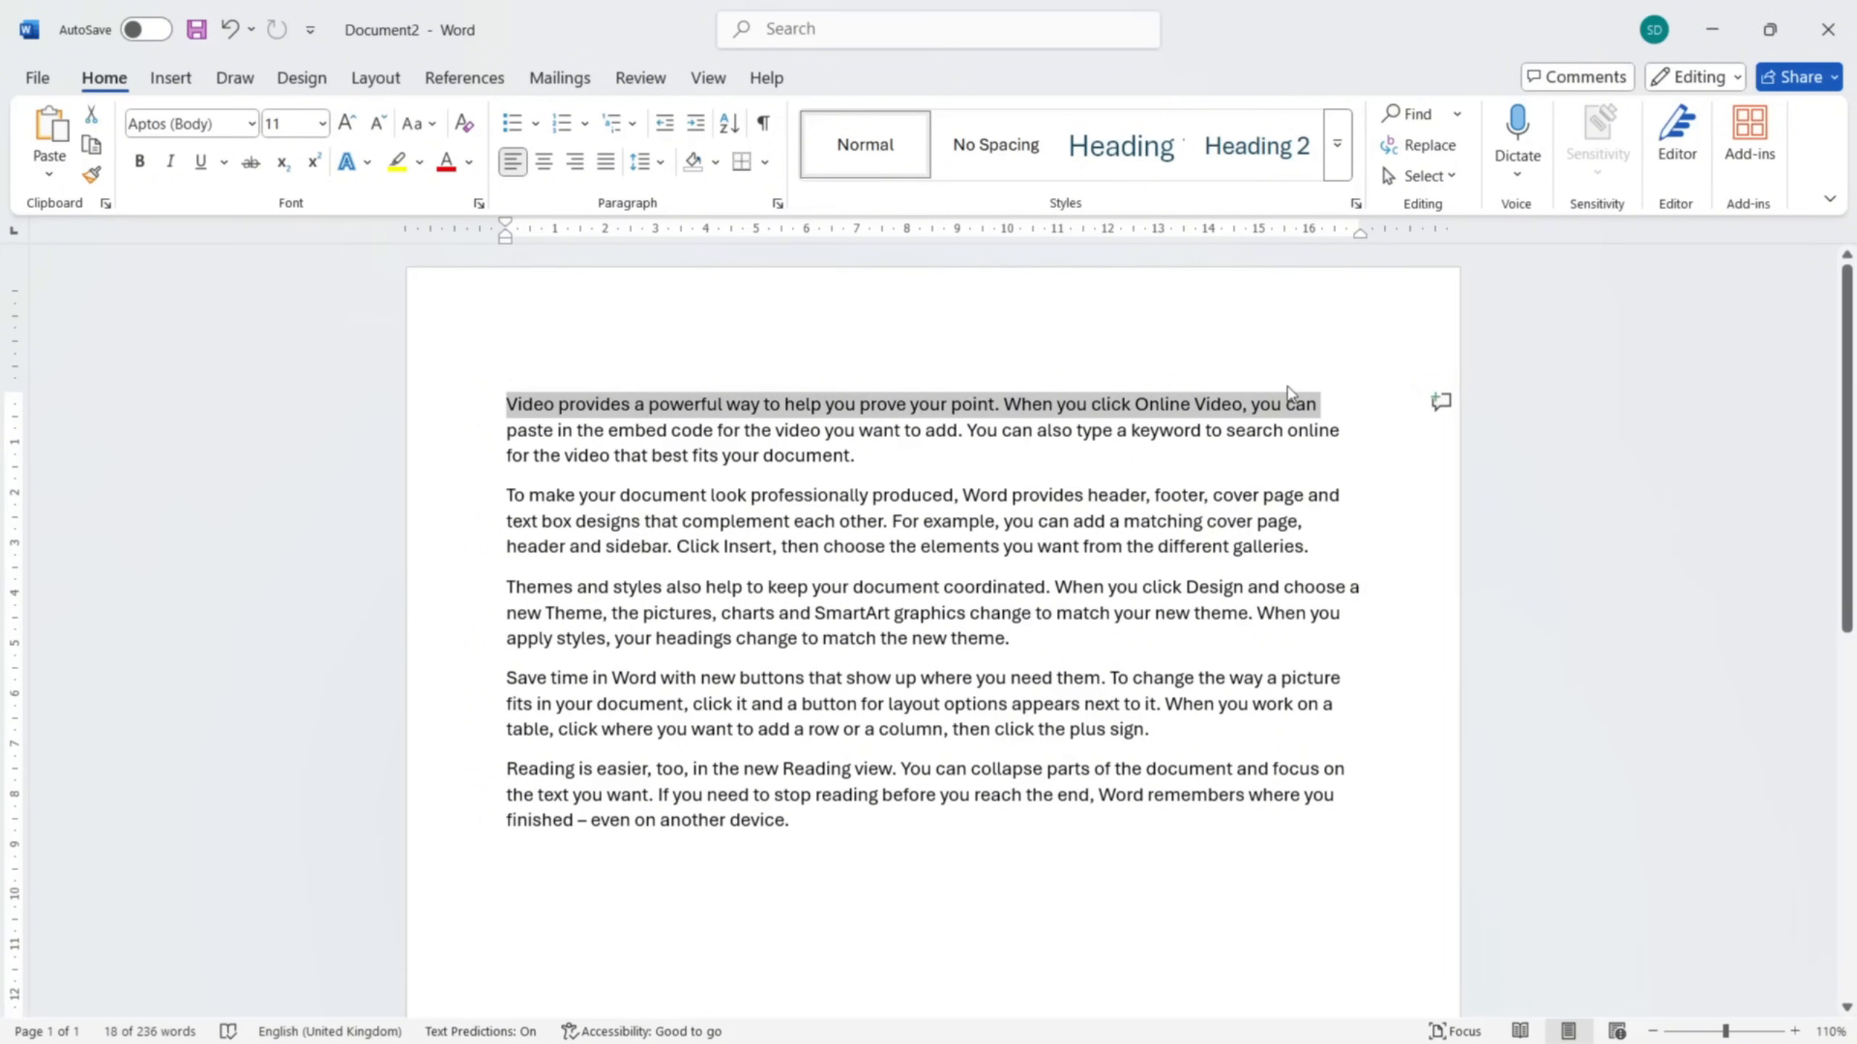
{"action": "left_click", "coordinate": [455, 457]}
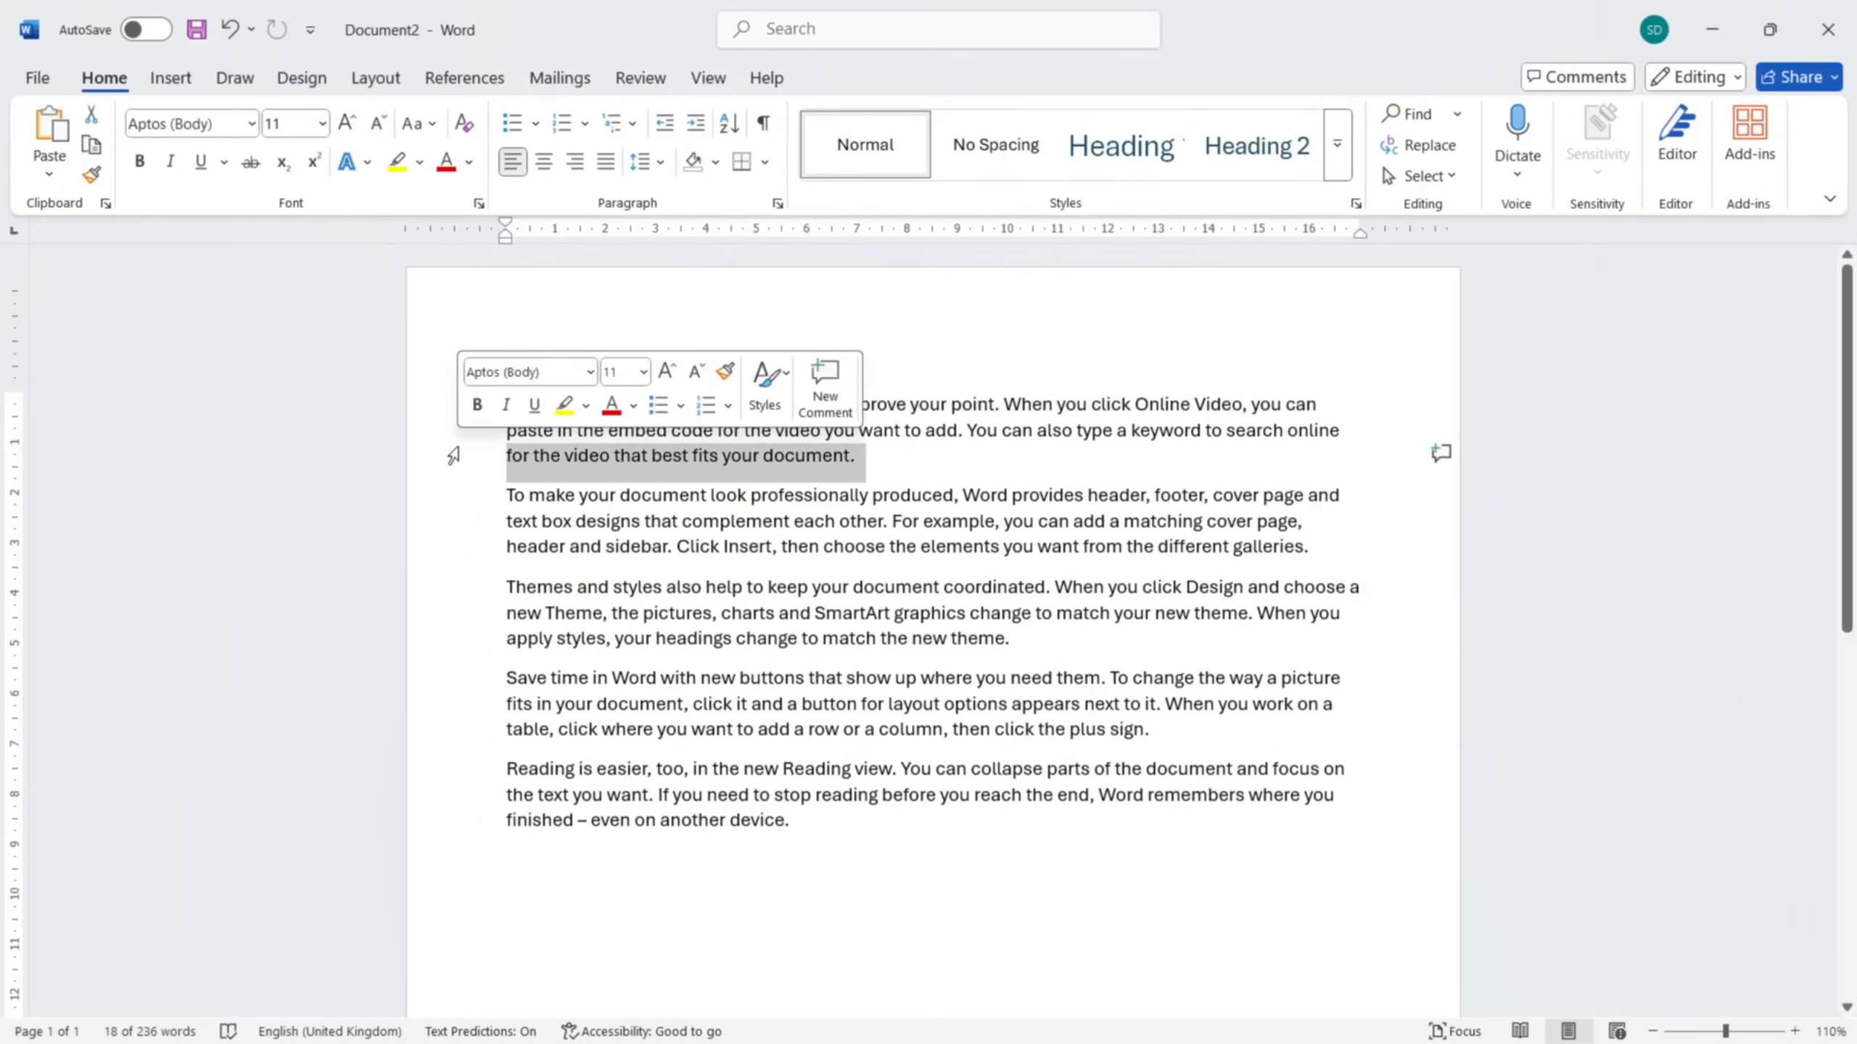
{"action": "left_click", "coordinate": [455, 546]}
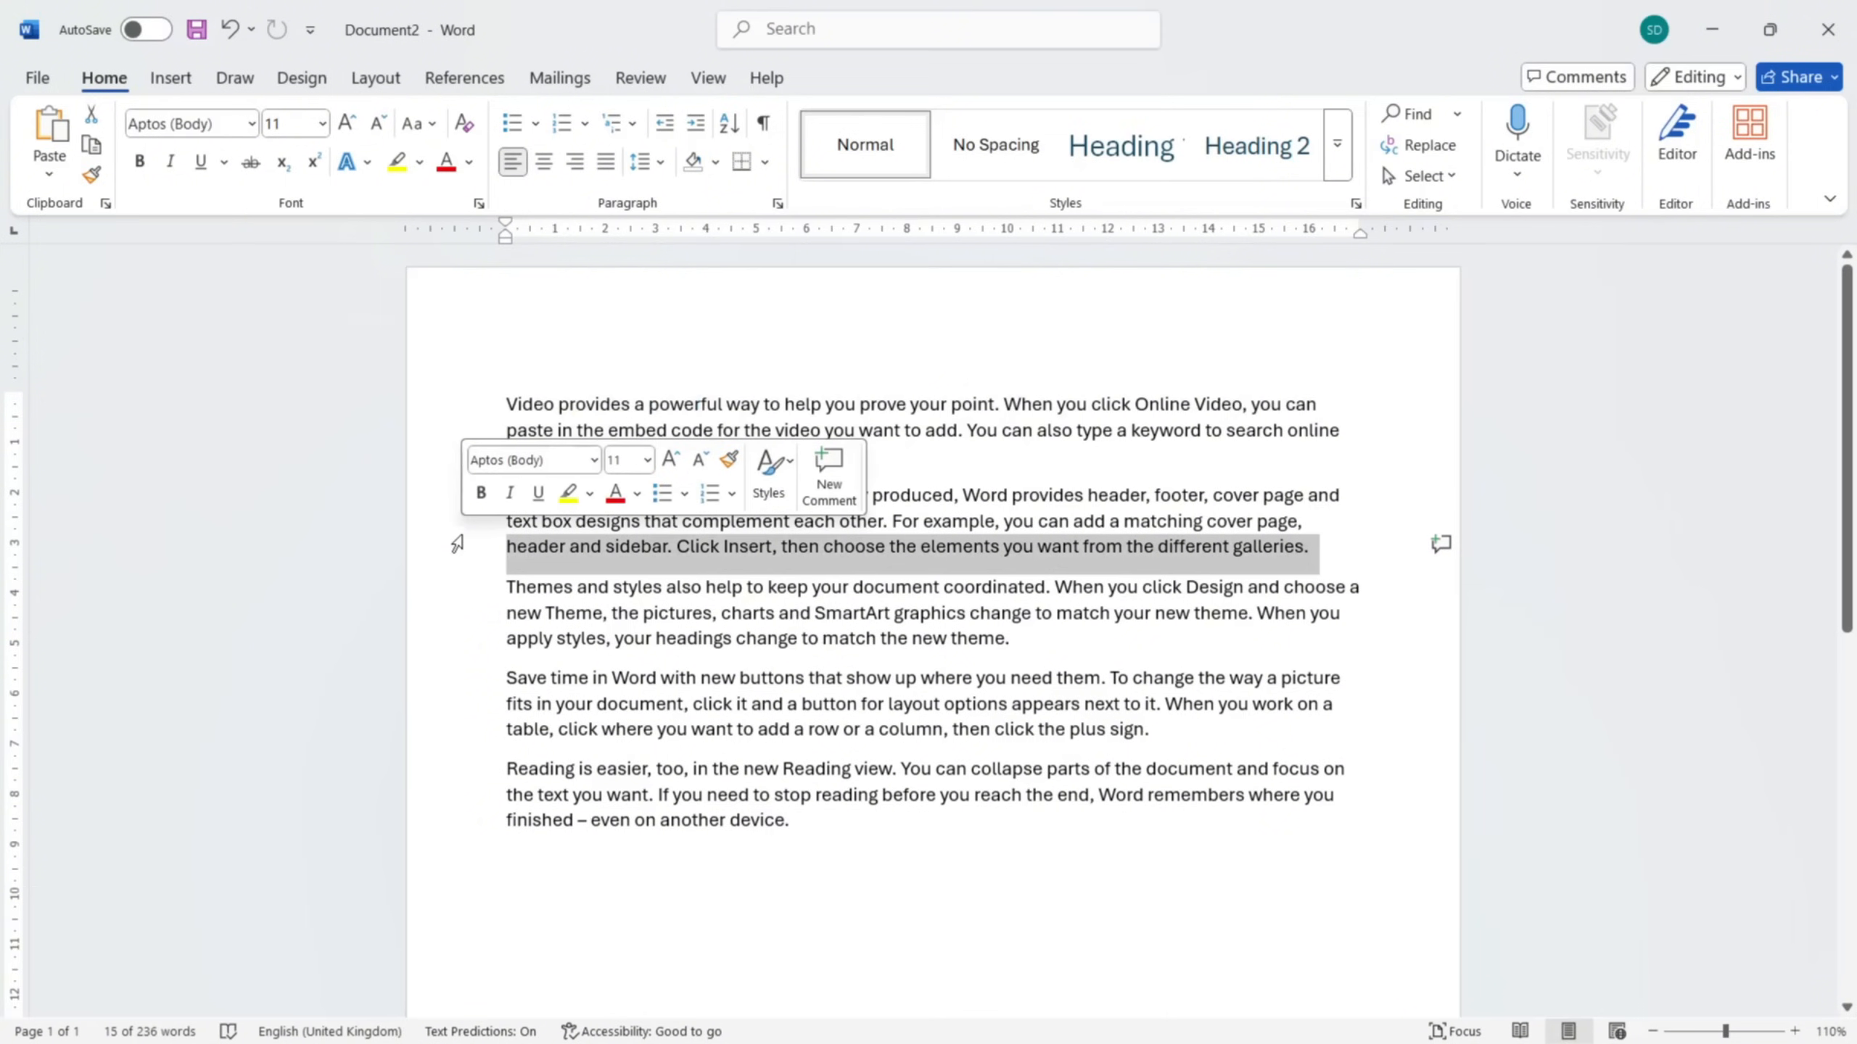
{"action": "left_click", "coordinate": [464, 647]}
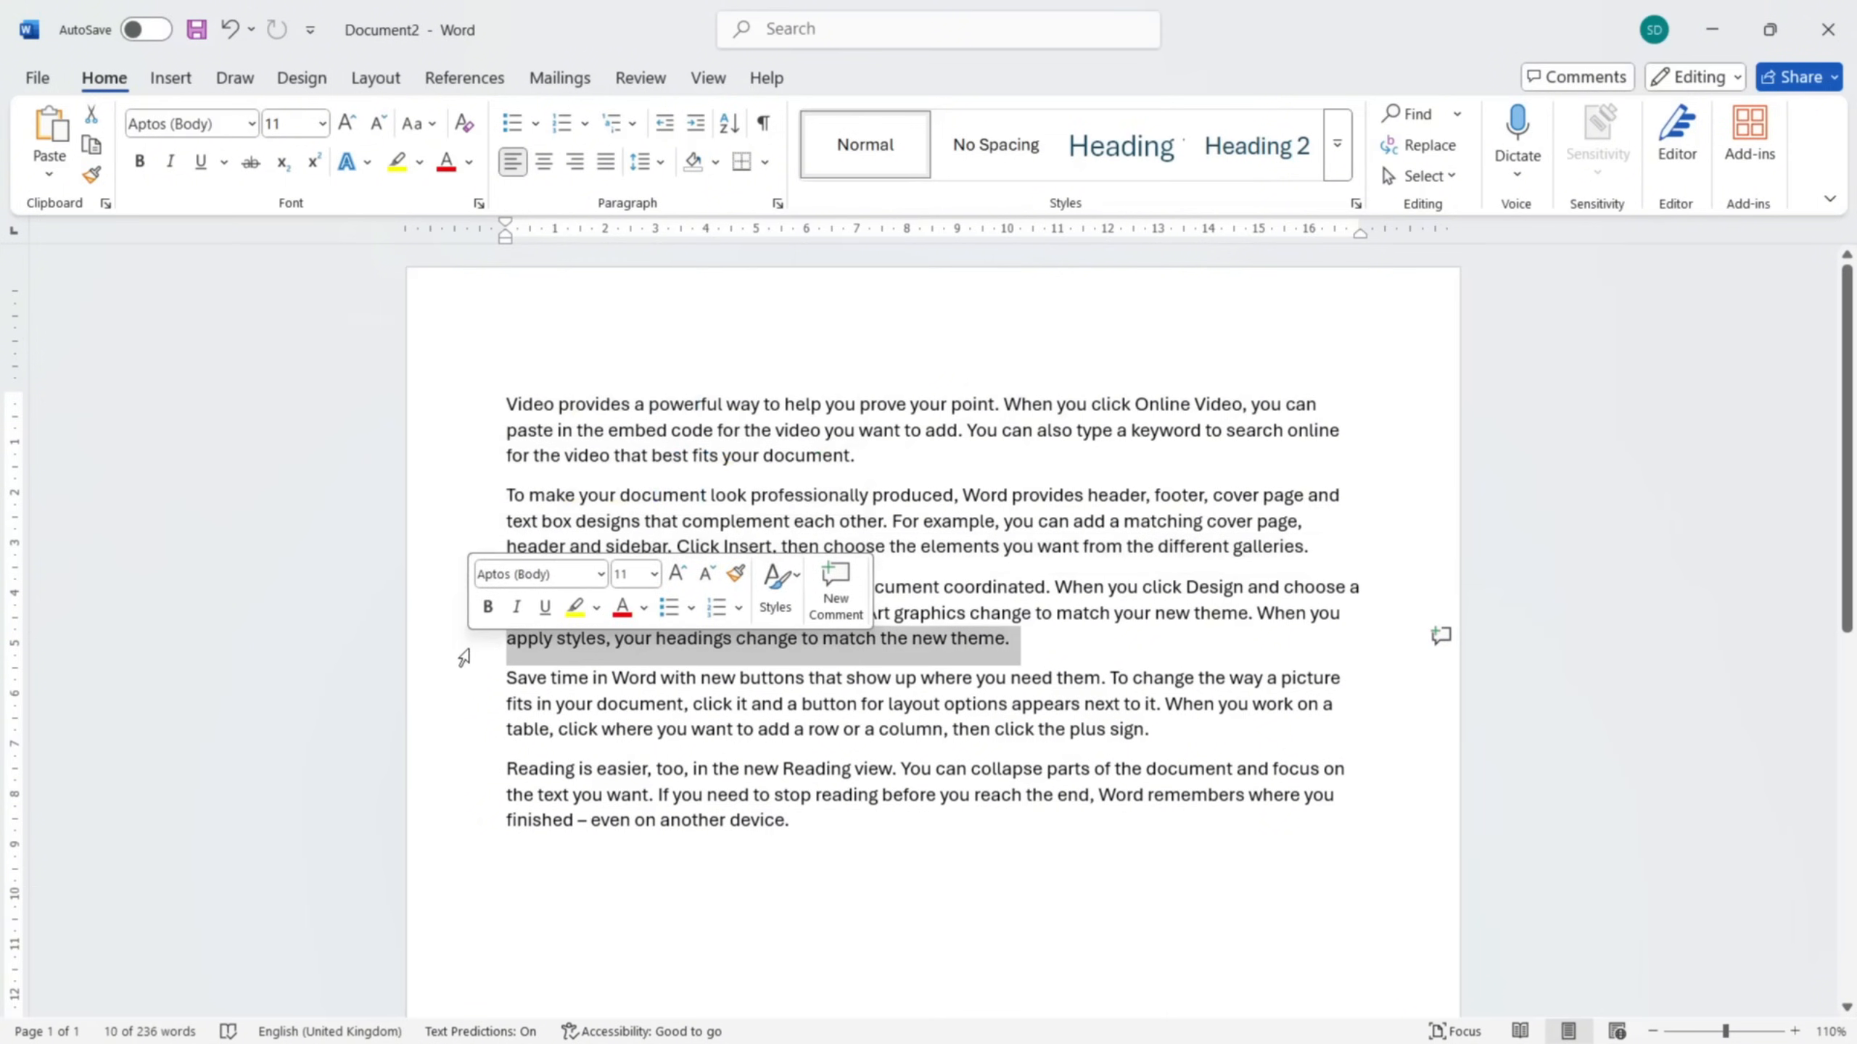
{"action": "left_click", "coordinate": [466, 731]}
{"action": "left_click", "coordinate": [455, 716]}
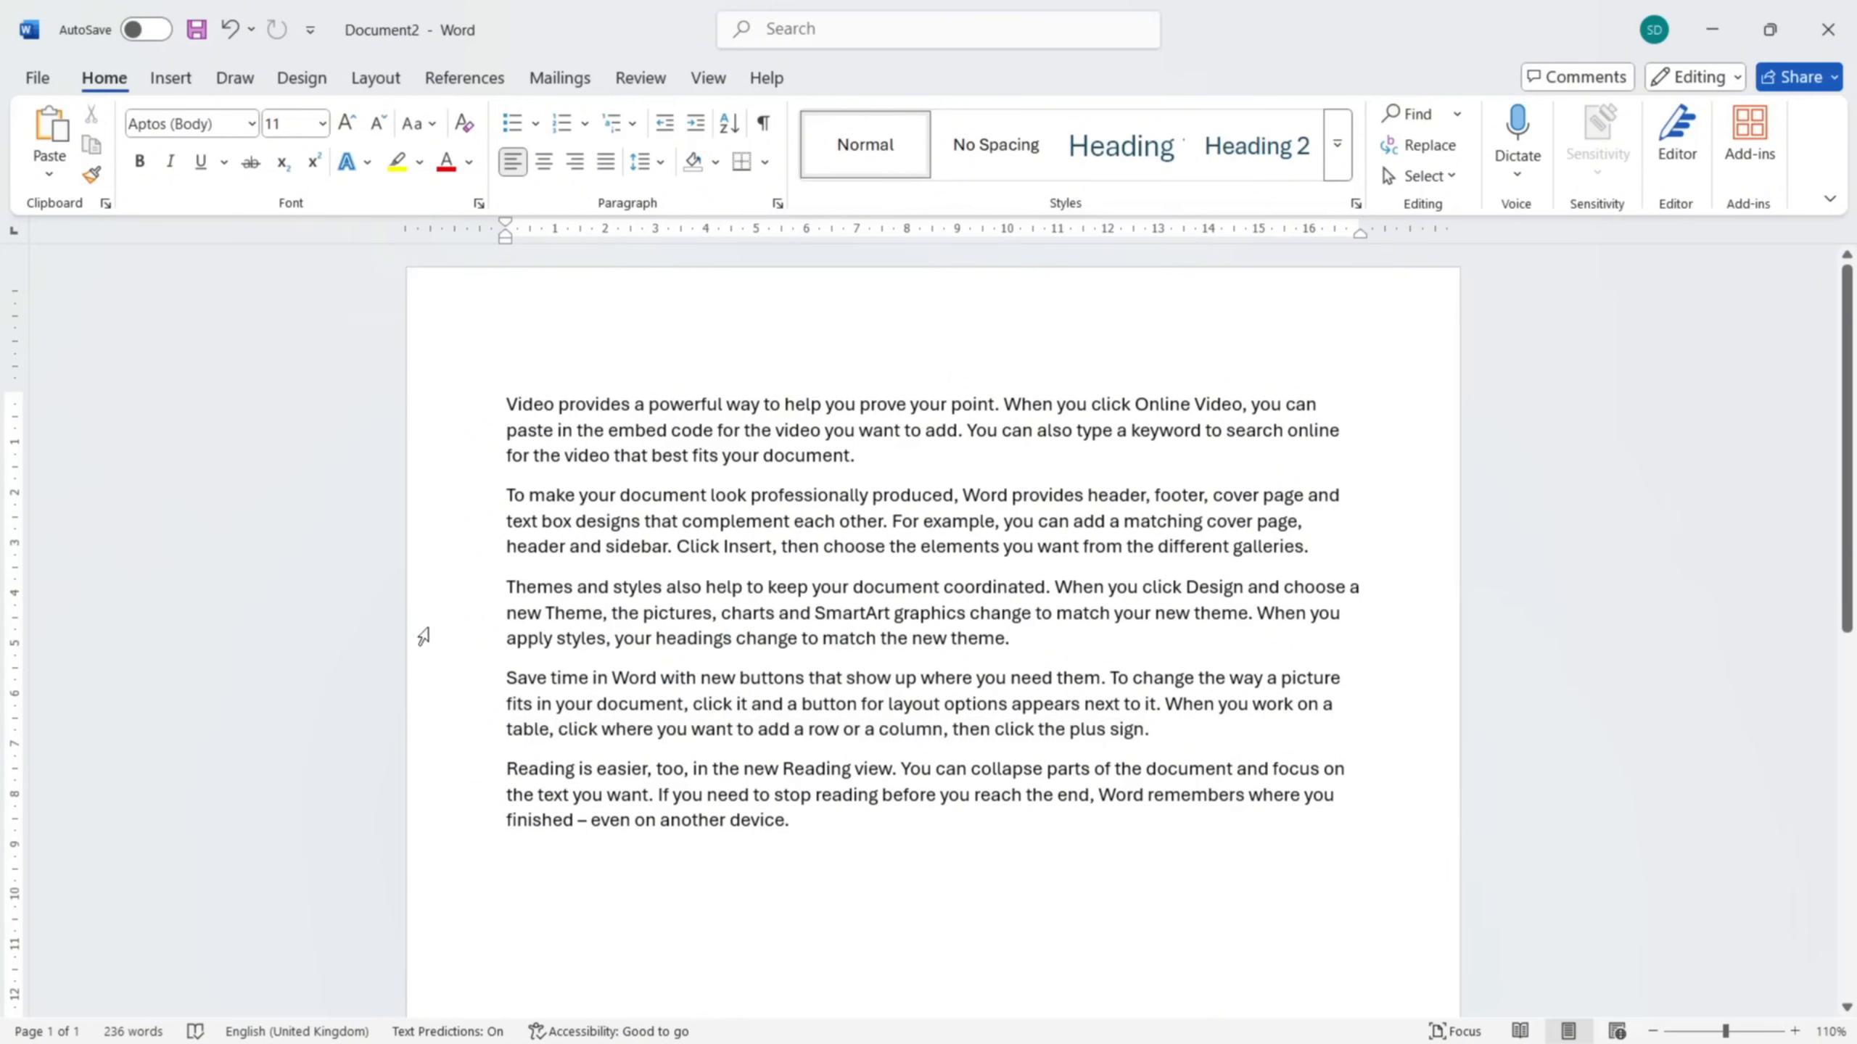
- Select the whole fourth paragraph, then select all lines from the first line to the fourth paragraph's second line, and clear the selection
{"action": "double_click", "coordinate": [454, 703]}
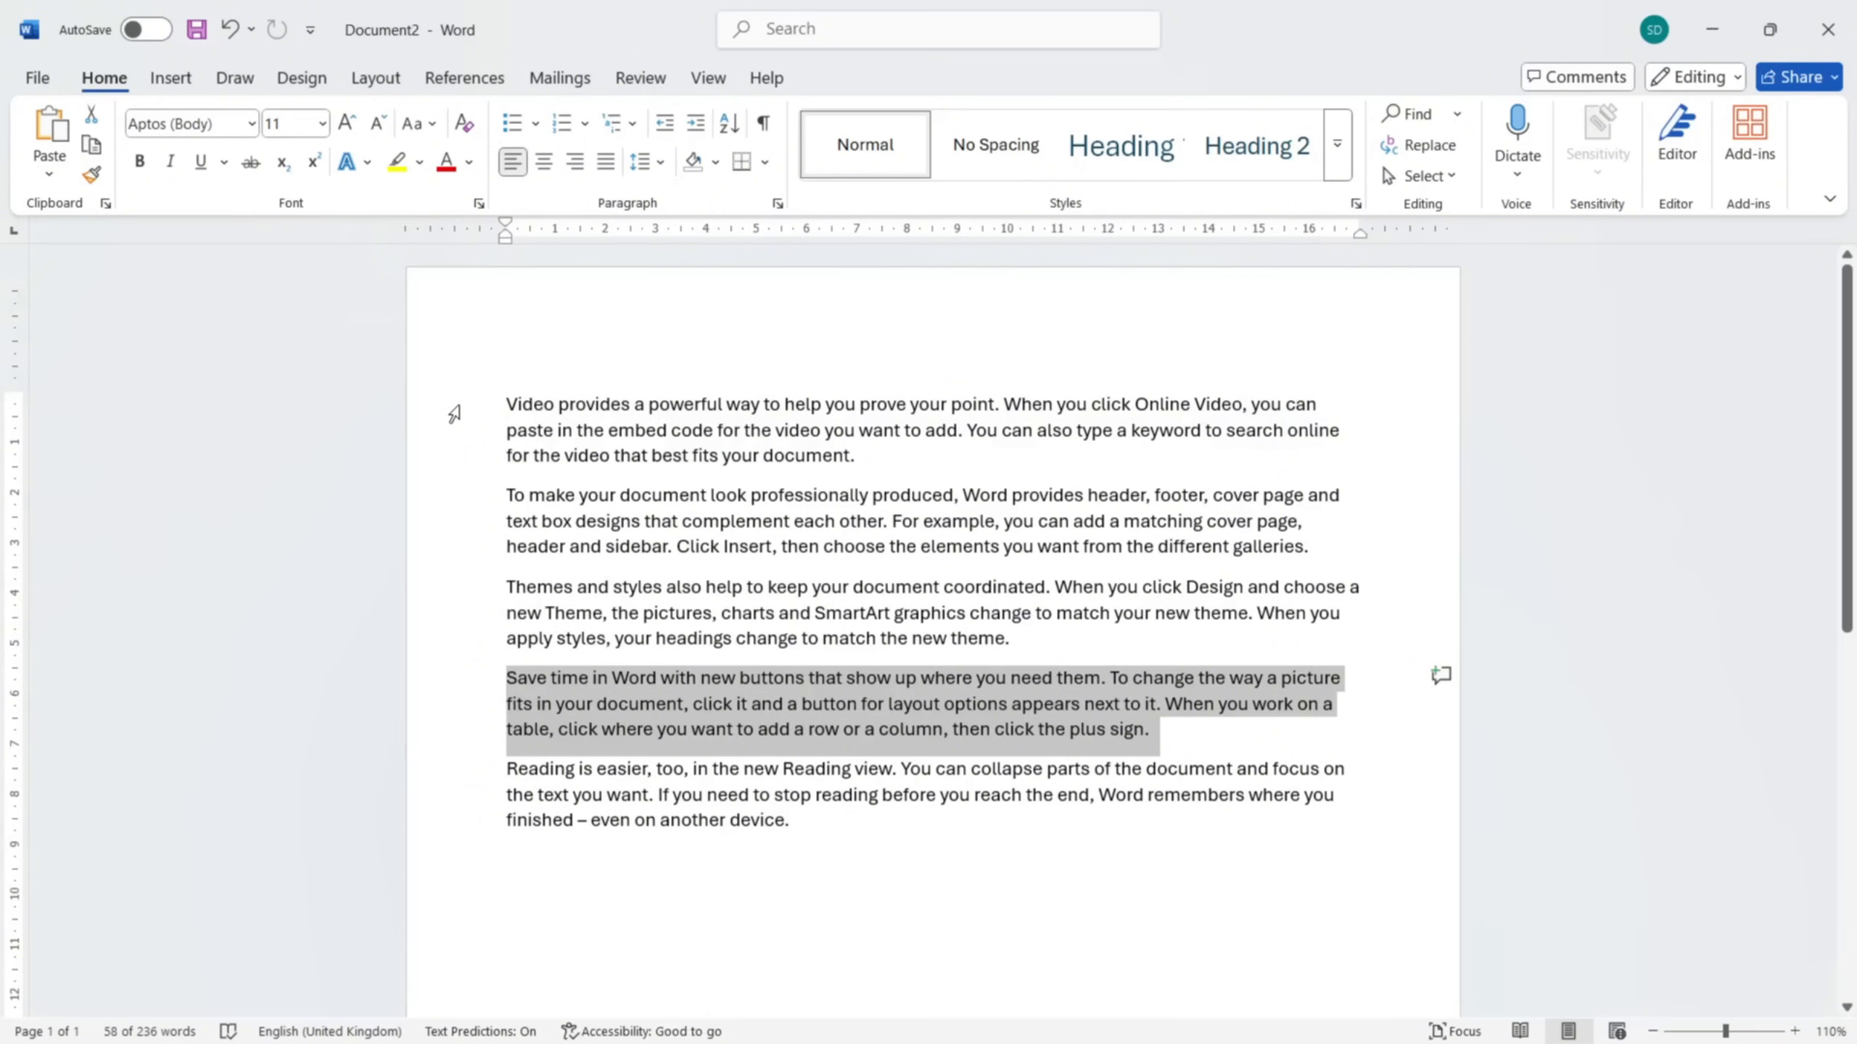
{"action": "left_click_drag", "start_coordinate": [453, 414], "coordinate": [464, 706]}
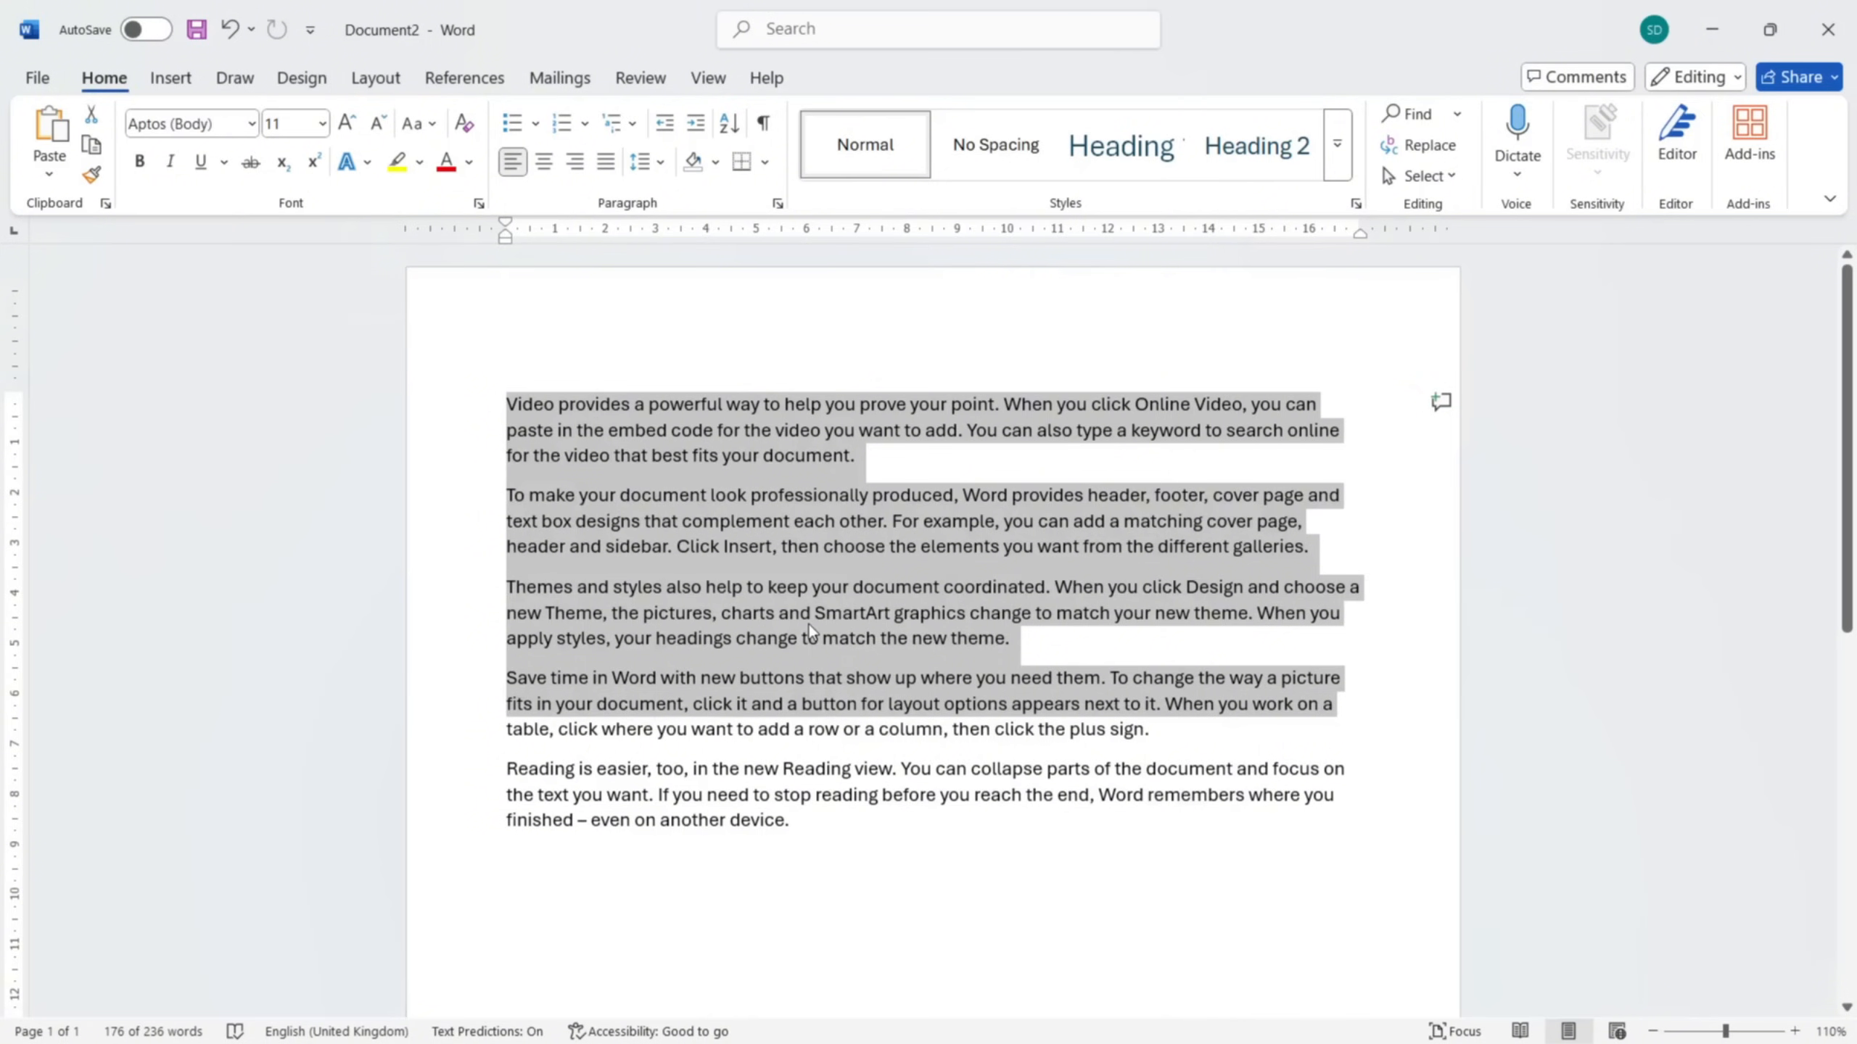
{"action": "left_click", "coordinate": [797, 731]}
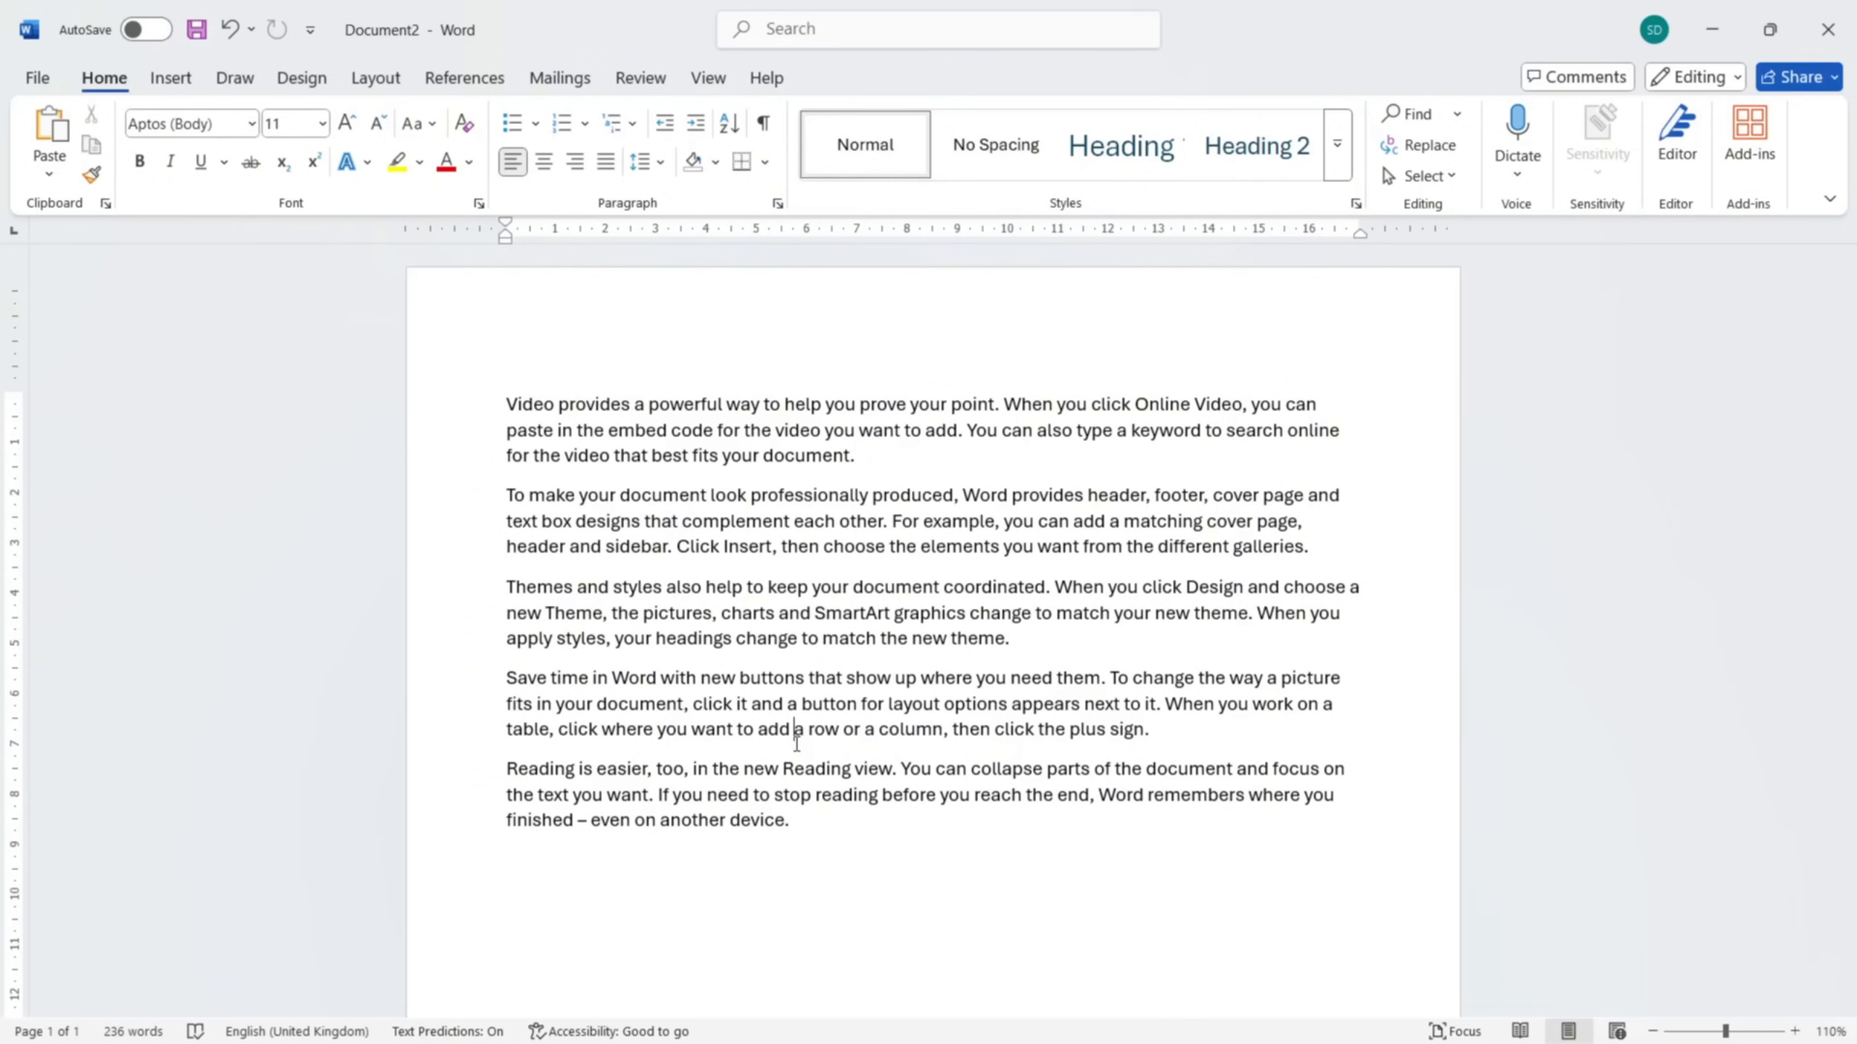
- Cut the document's first line and paste it into a new paragraph at the end of the text, keeping the source formatting
{"action": "left_click", "coordinate": [477, 419]}
{"action": "key", "text": "ctrl+c"}
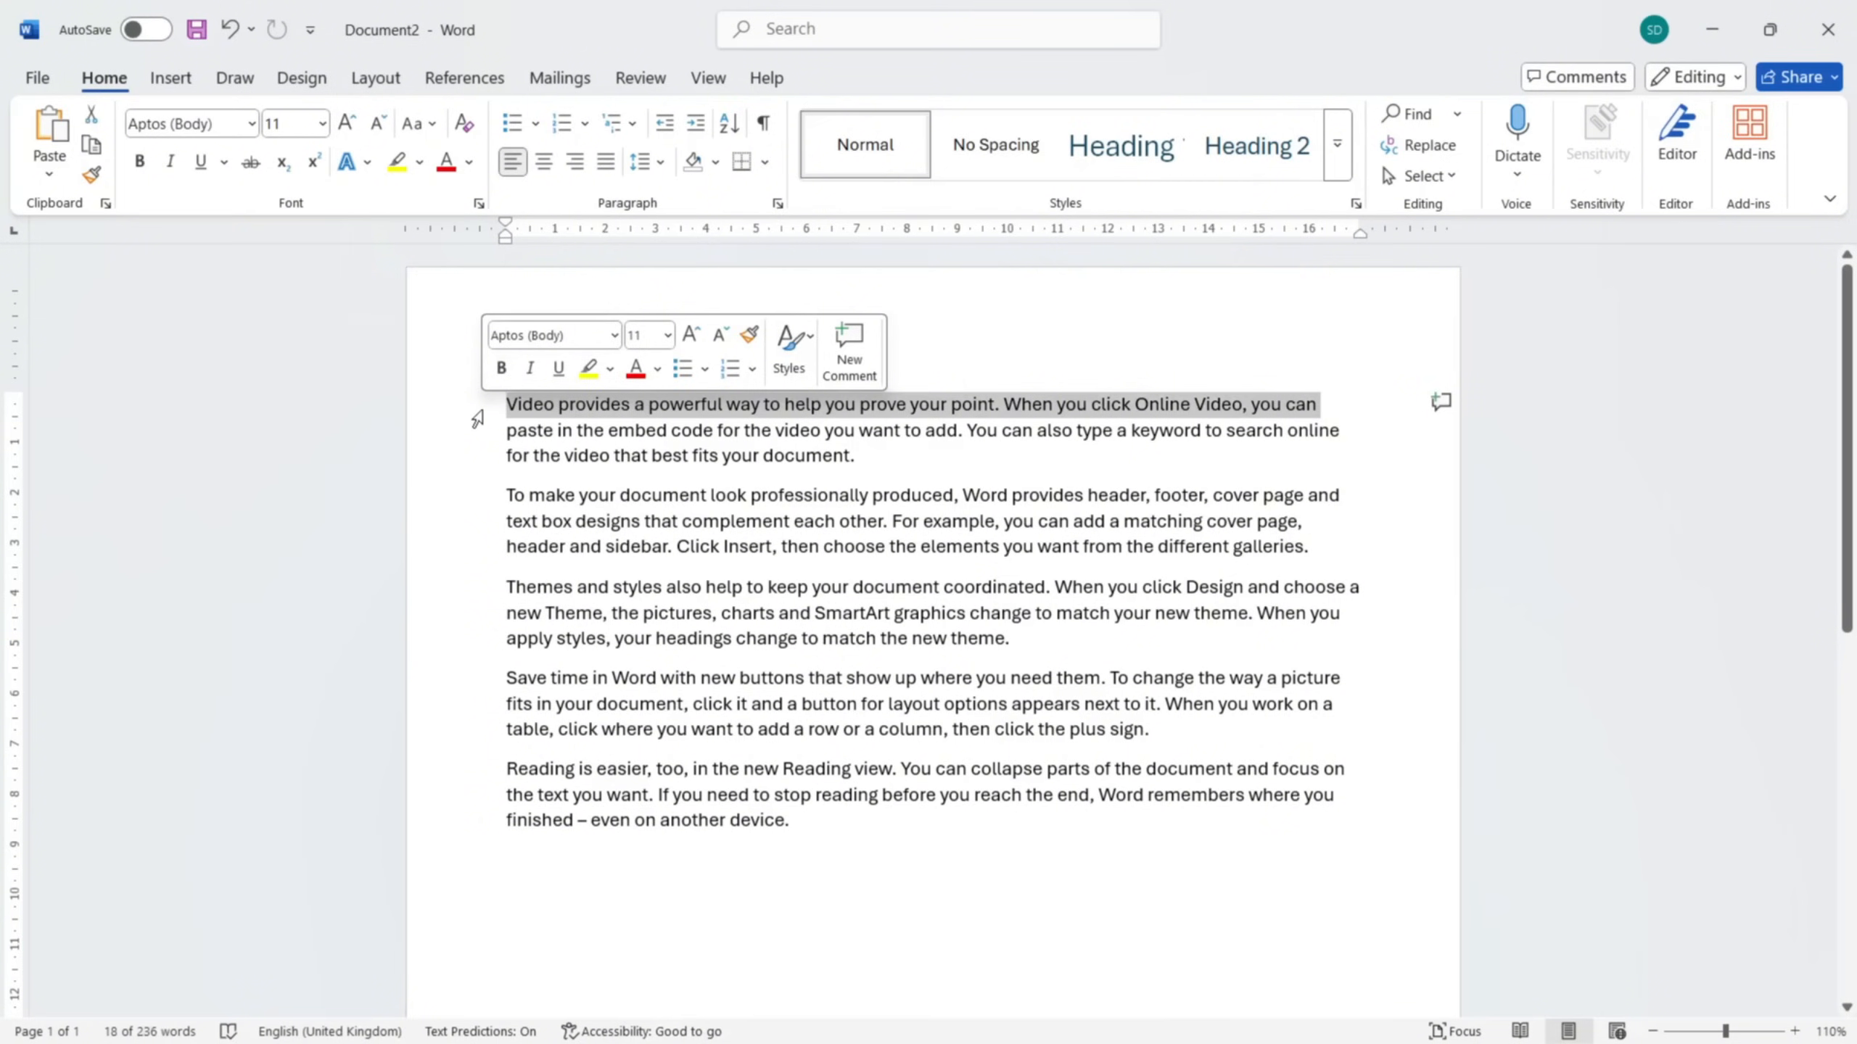
{"action": "right_click", "coordinate": [543, 411]}
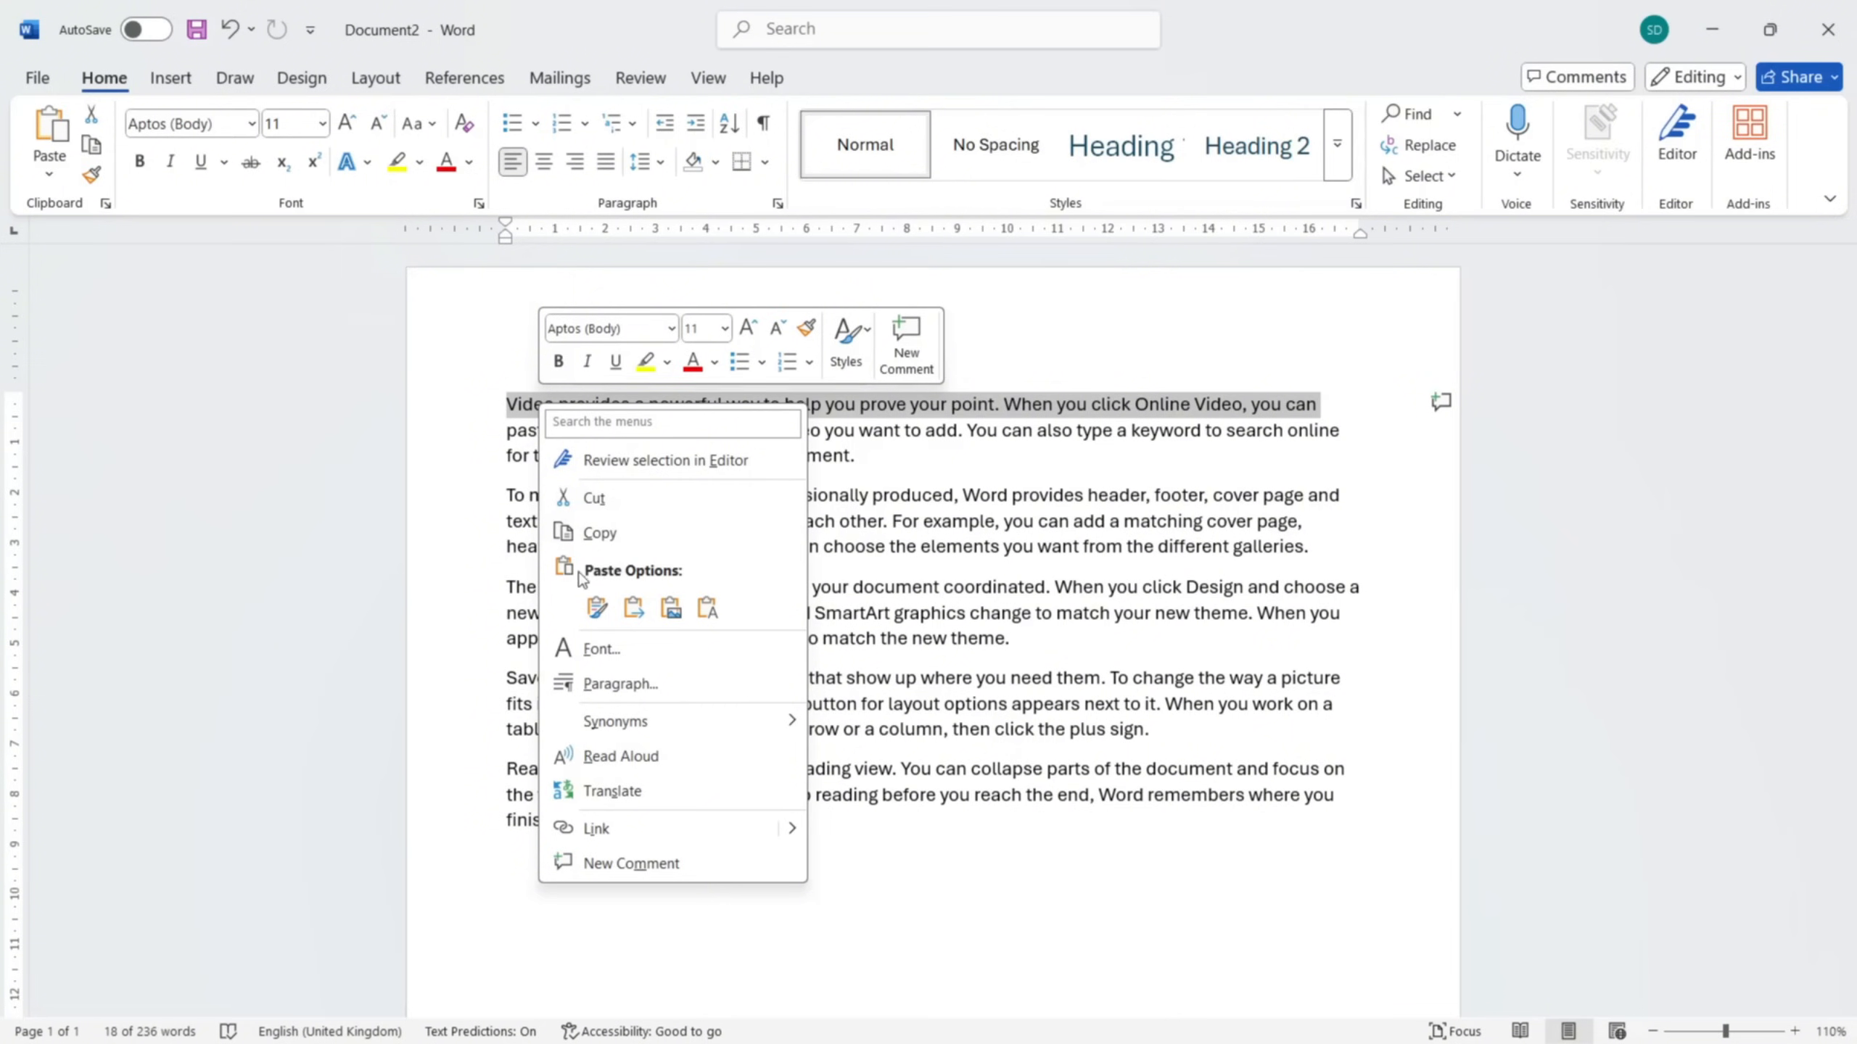
{"action": "left_click", "coordinate": [672, 504]}
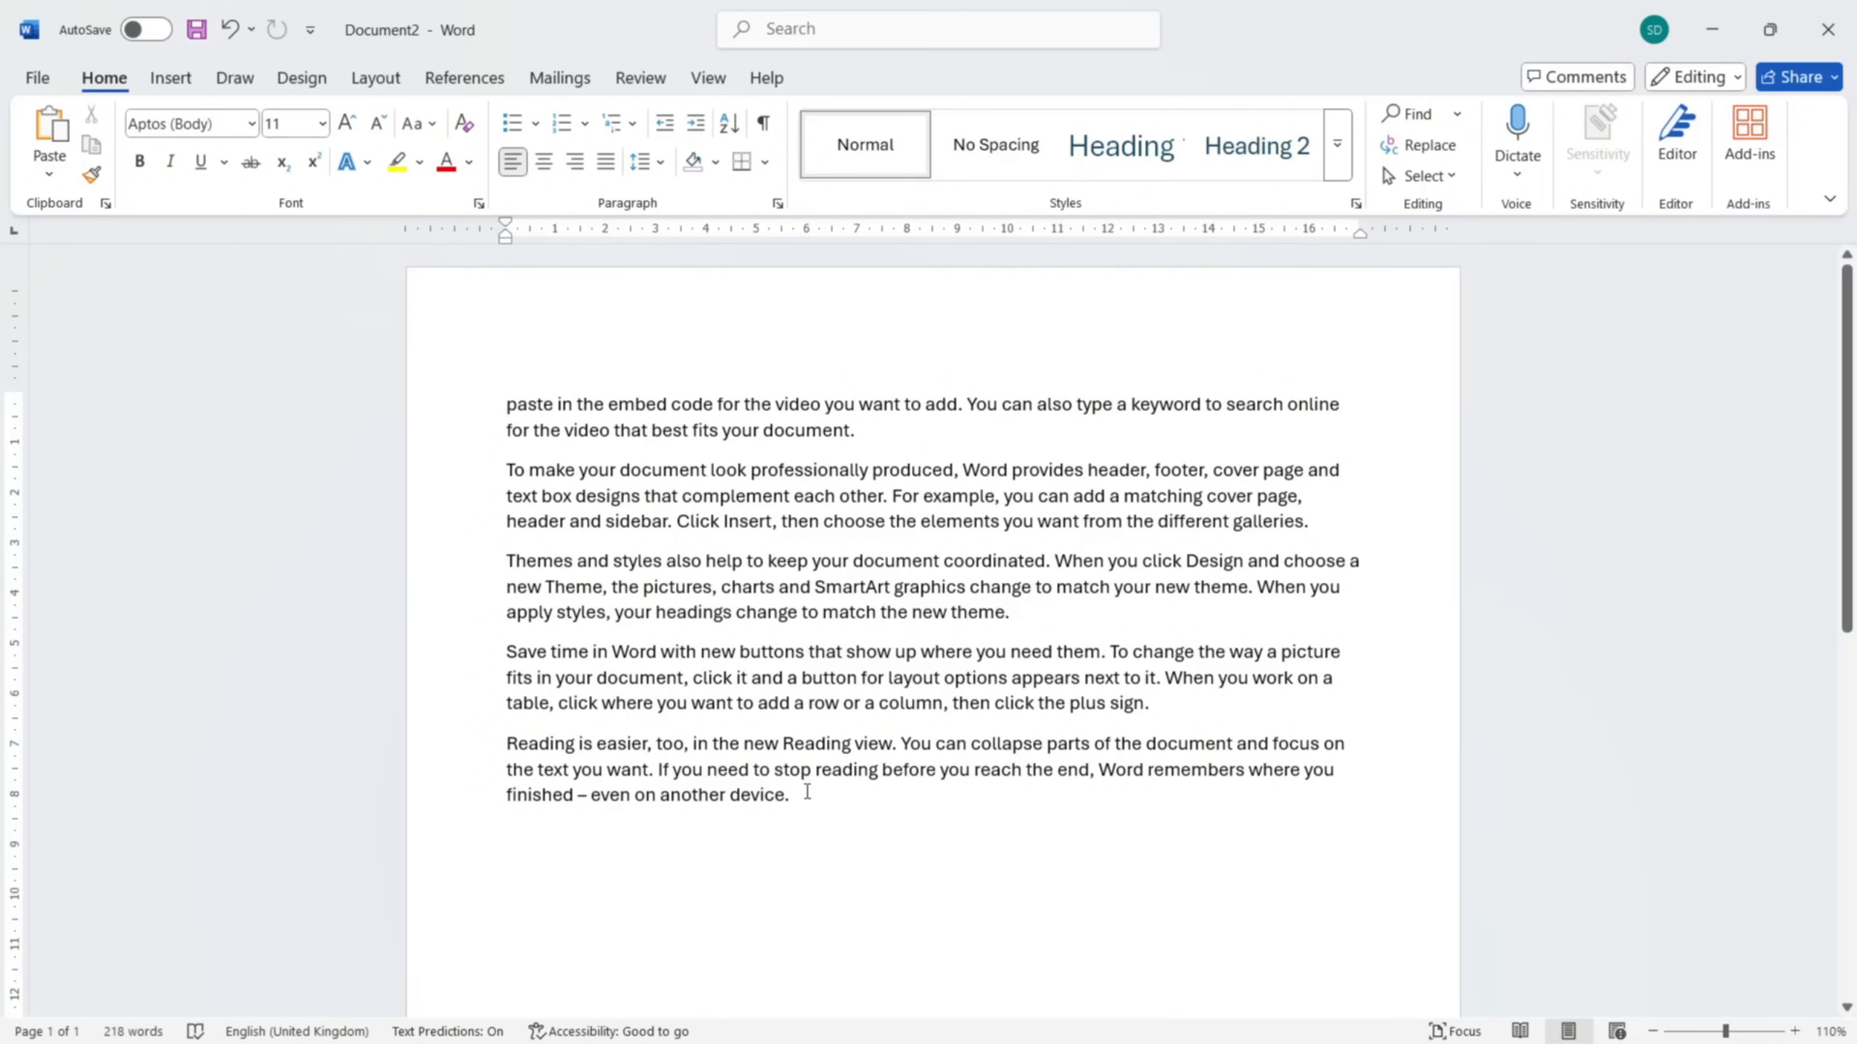
{"action": "key", "text": "ctrl+z"}
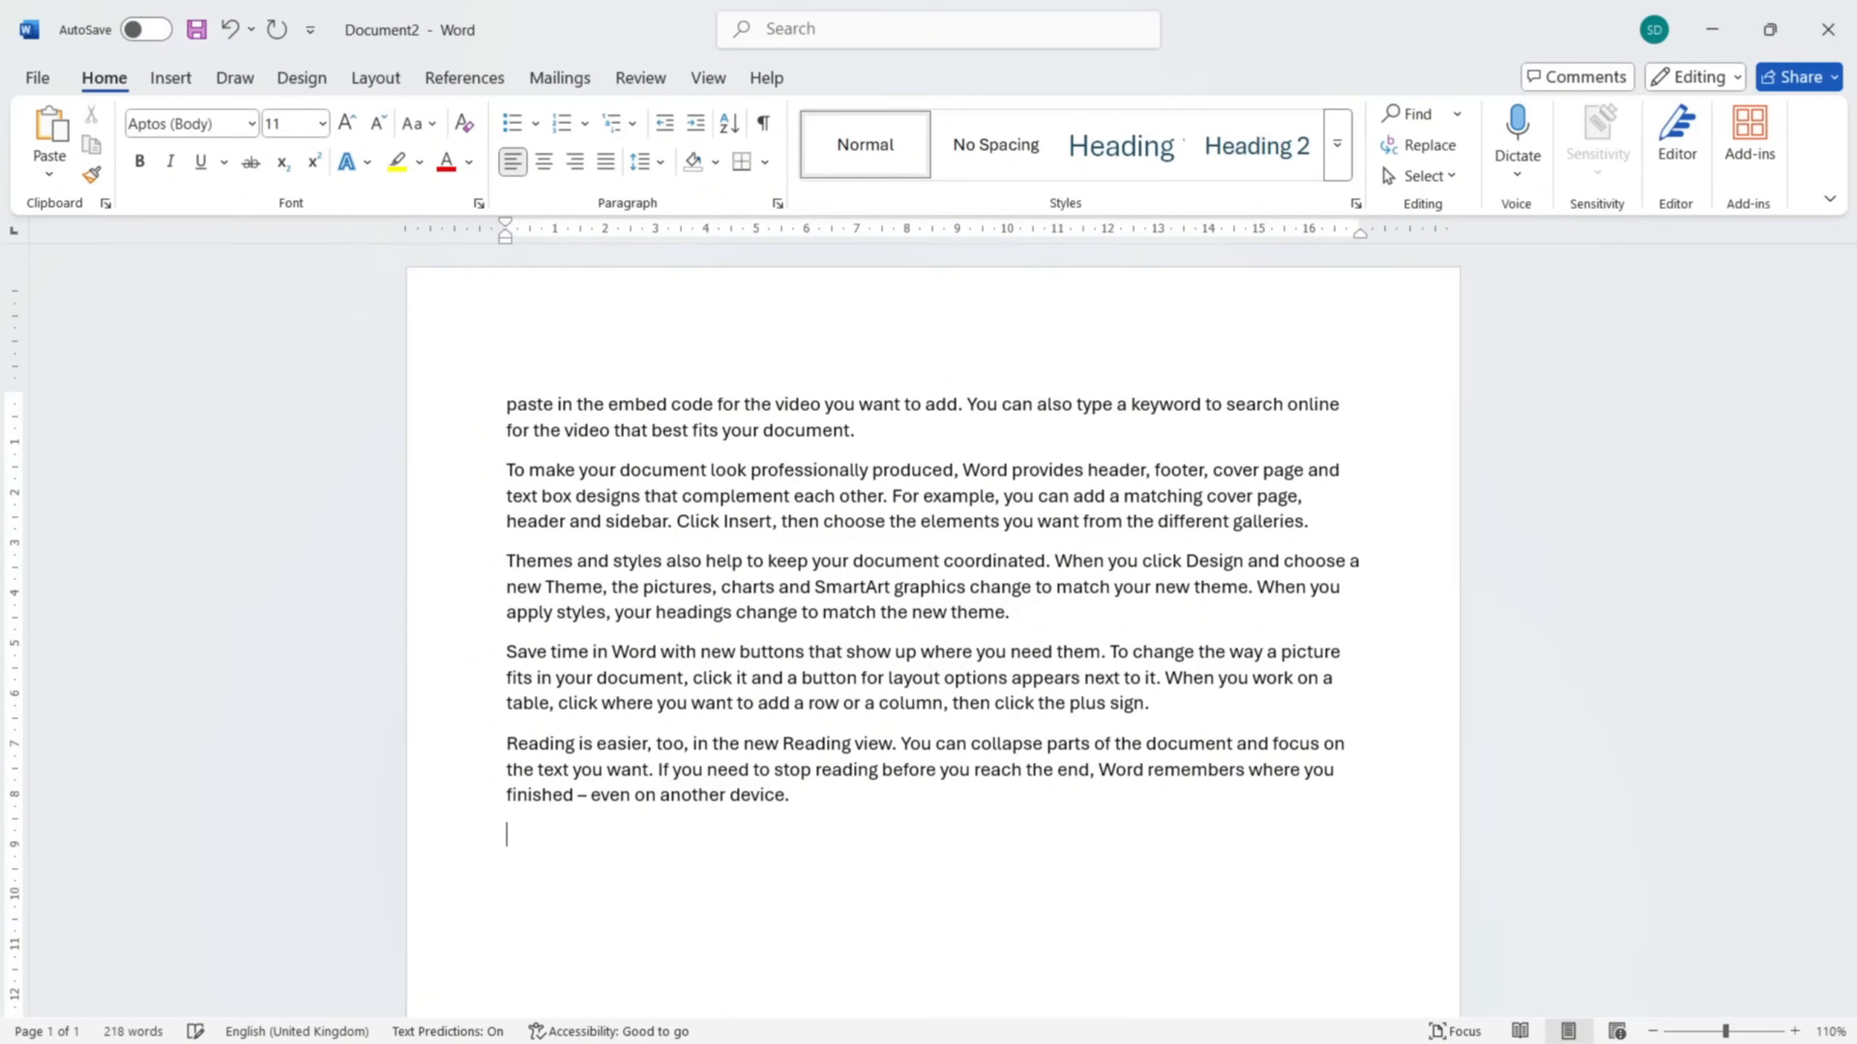
{"action": "right_click", "coordinate": [514, 834]}
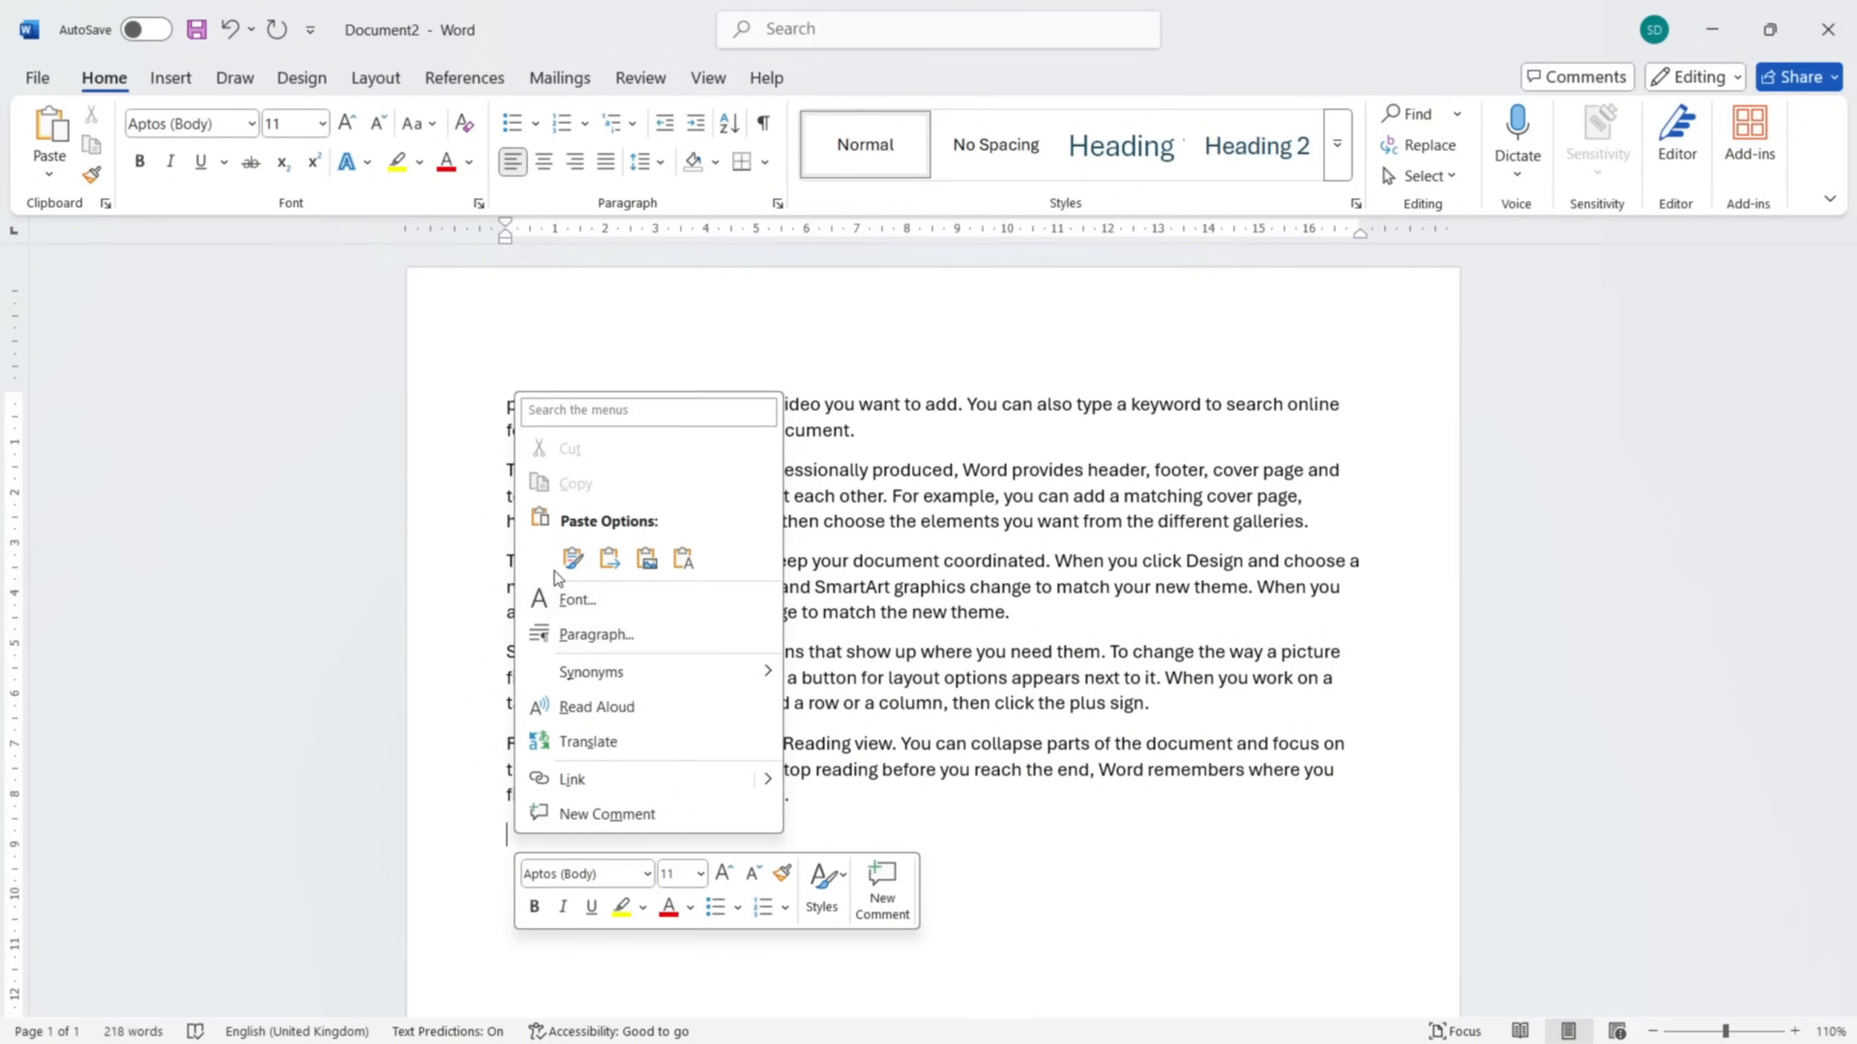
{"action": "left_click", "coordinate": [572, 561]}
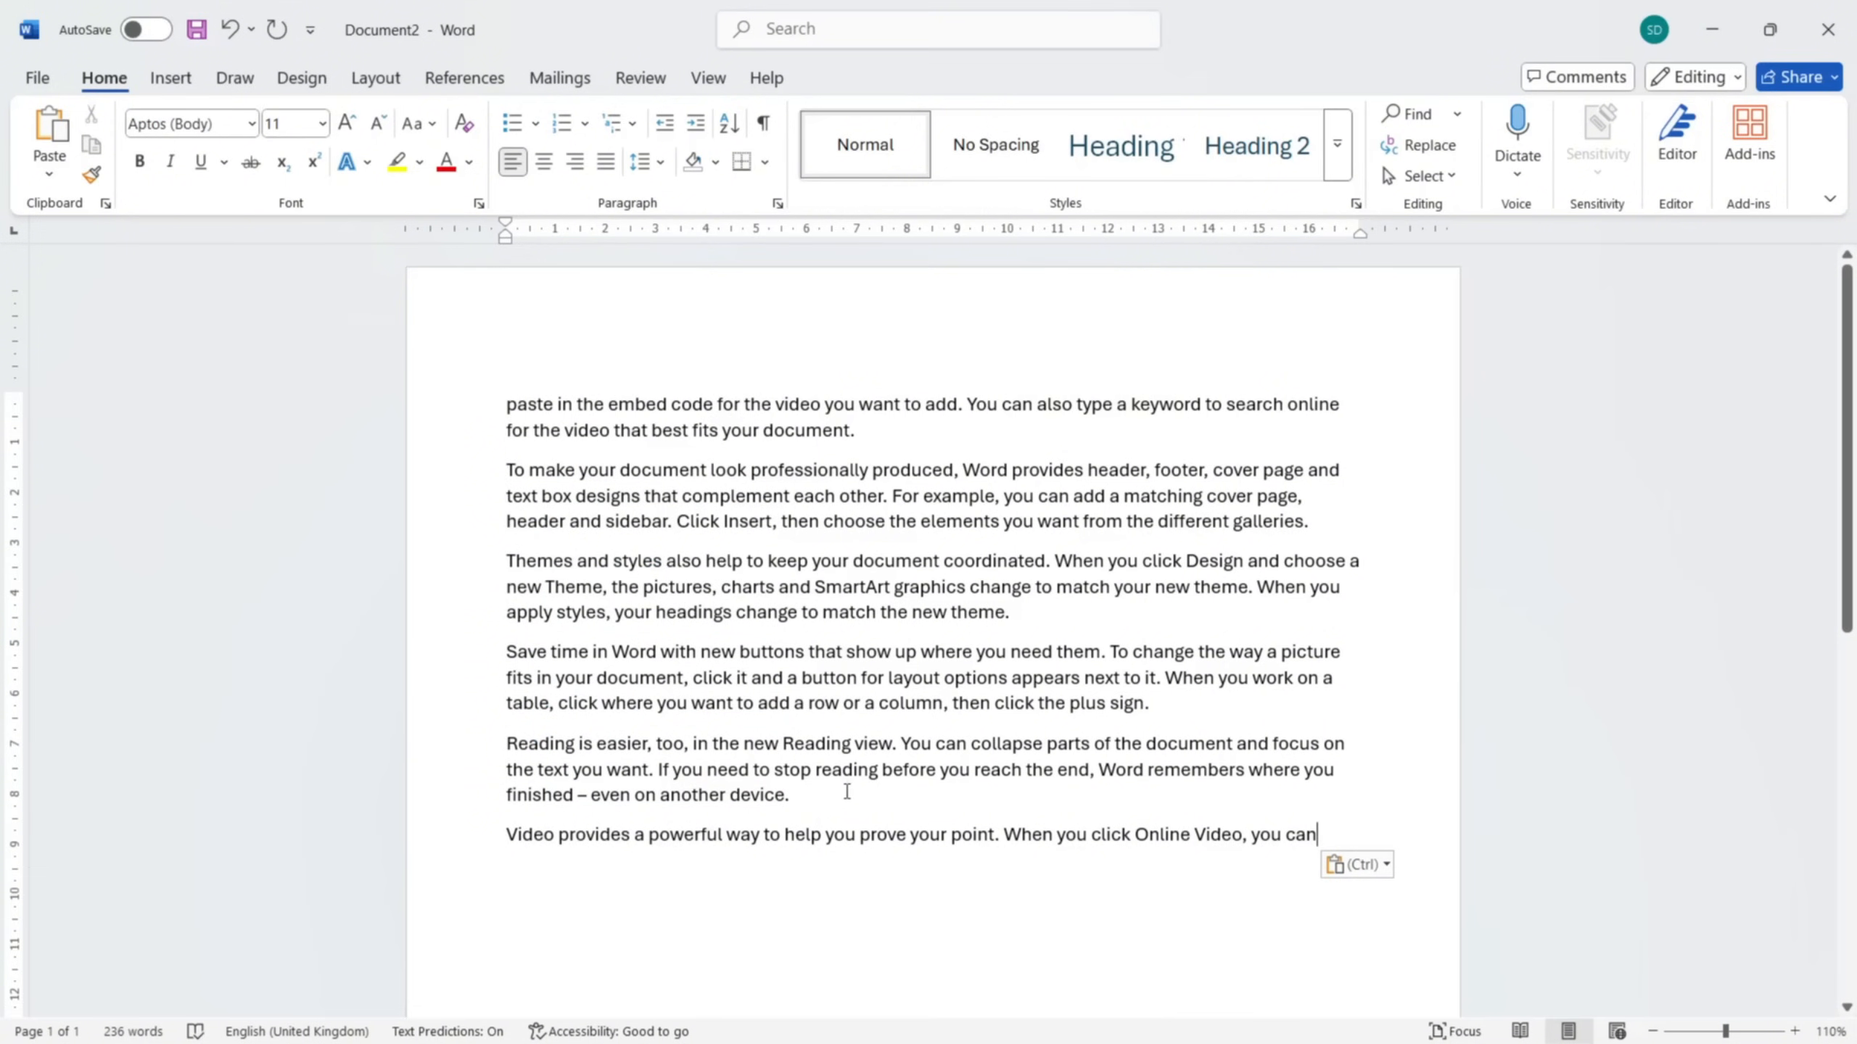
- Paste the cut line again at the end of the text with merged formatting
{"action": "scroll", "coordinate": [847, 791], "scroll_direction": "down", "scroll_amount": 1}
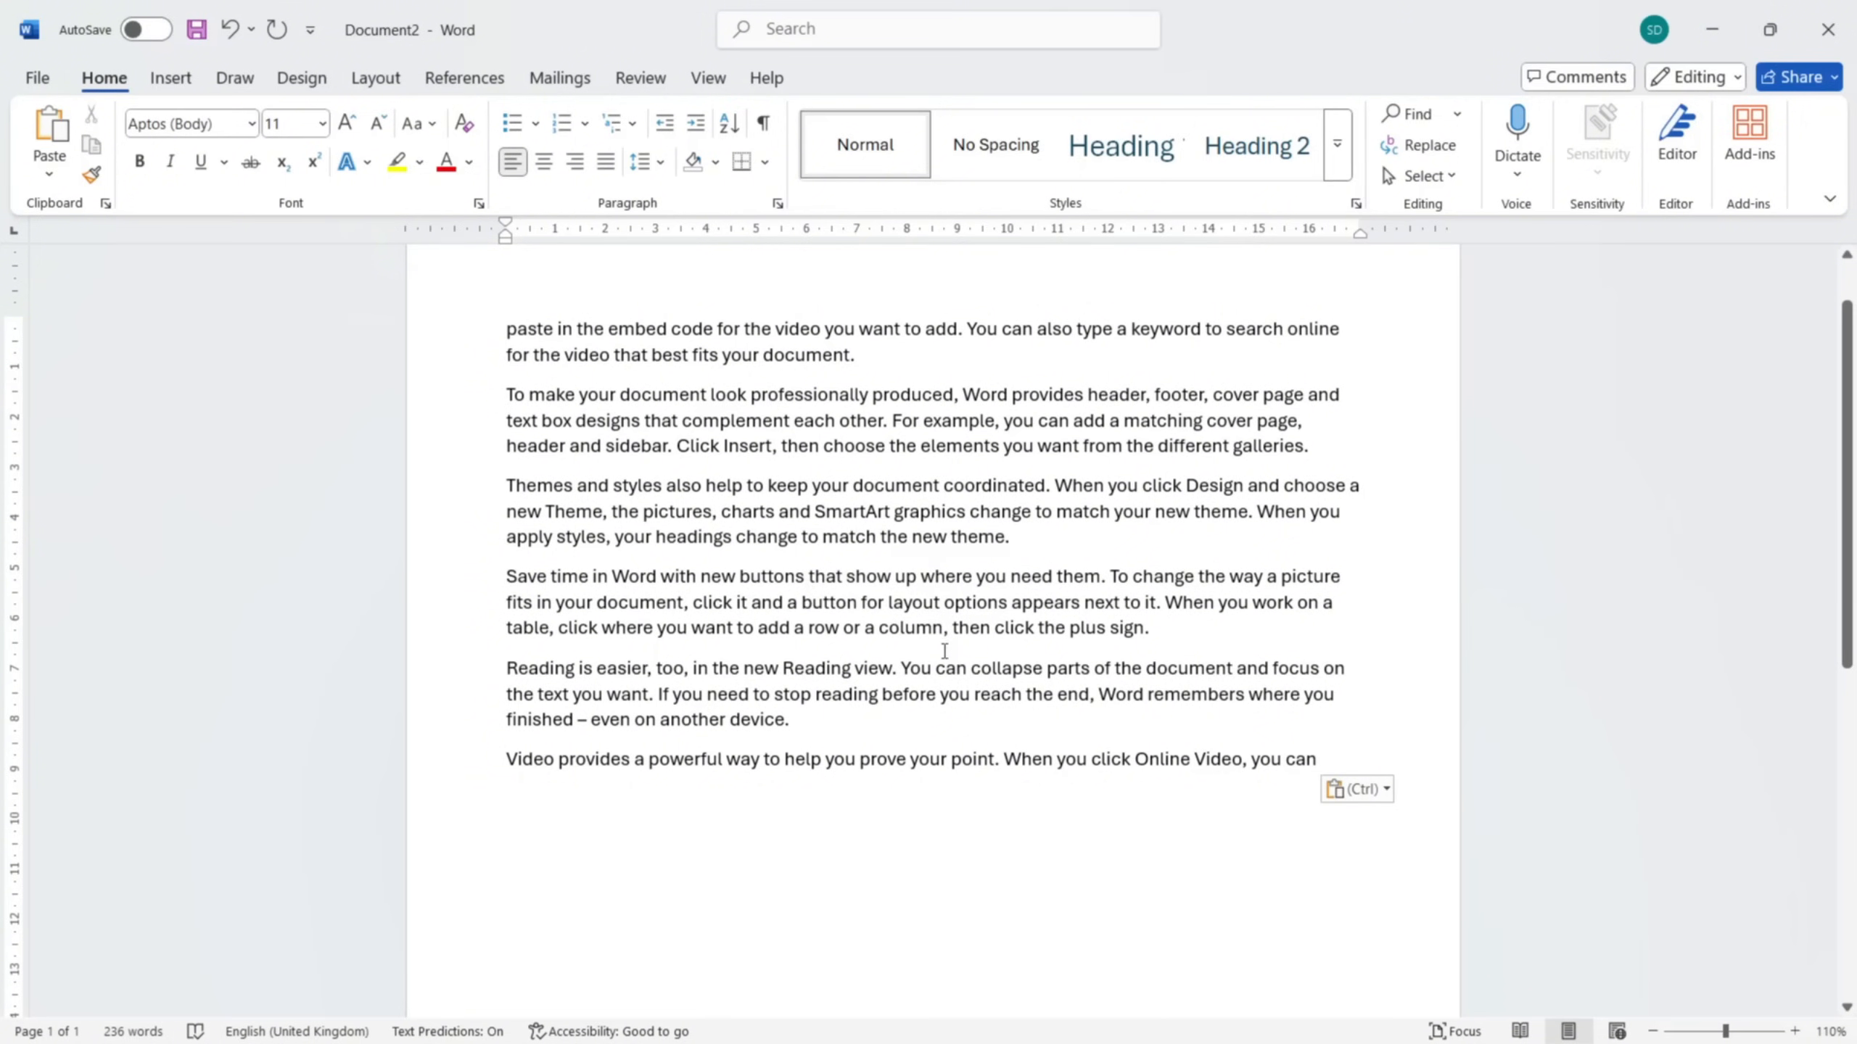
{"action": "right_click", "coordinate": [1321, 751]}
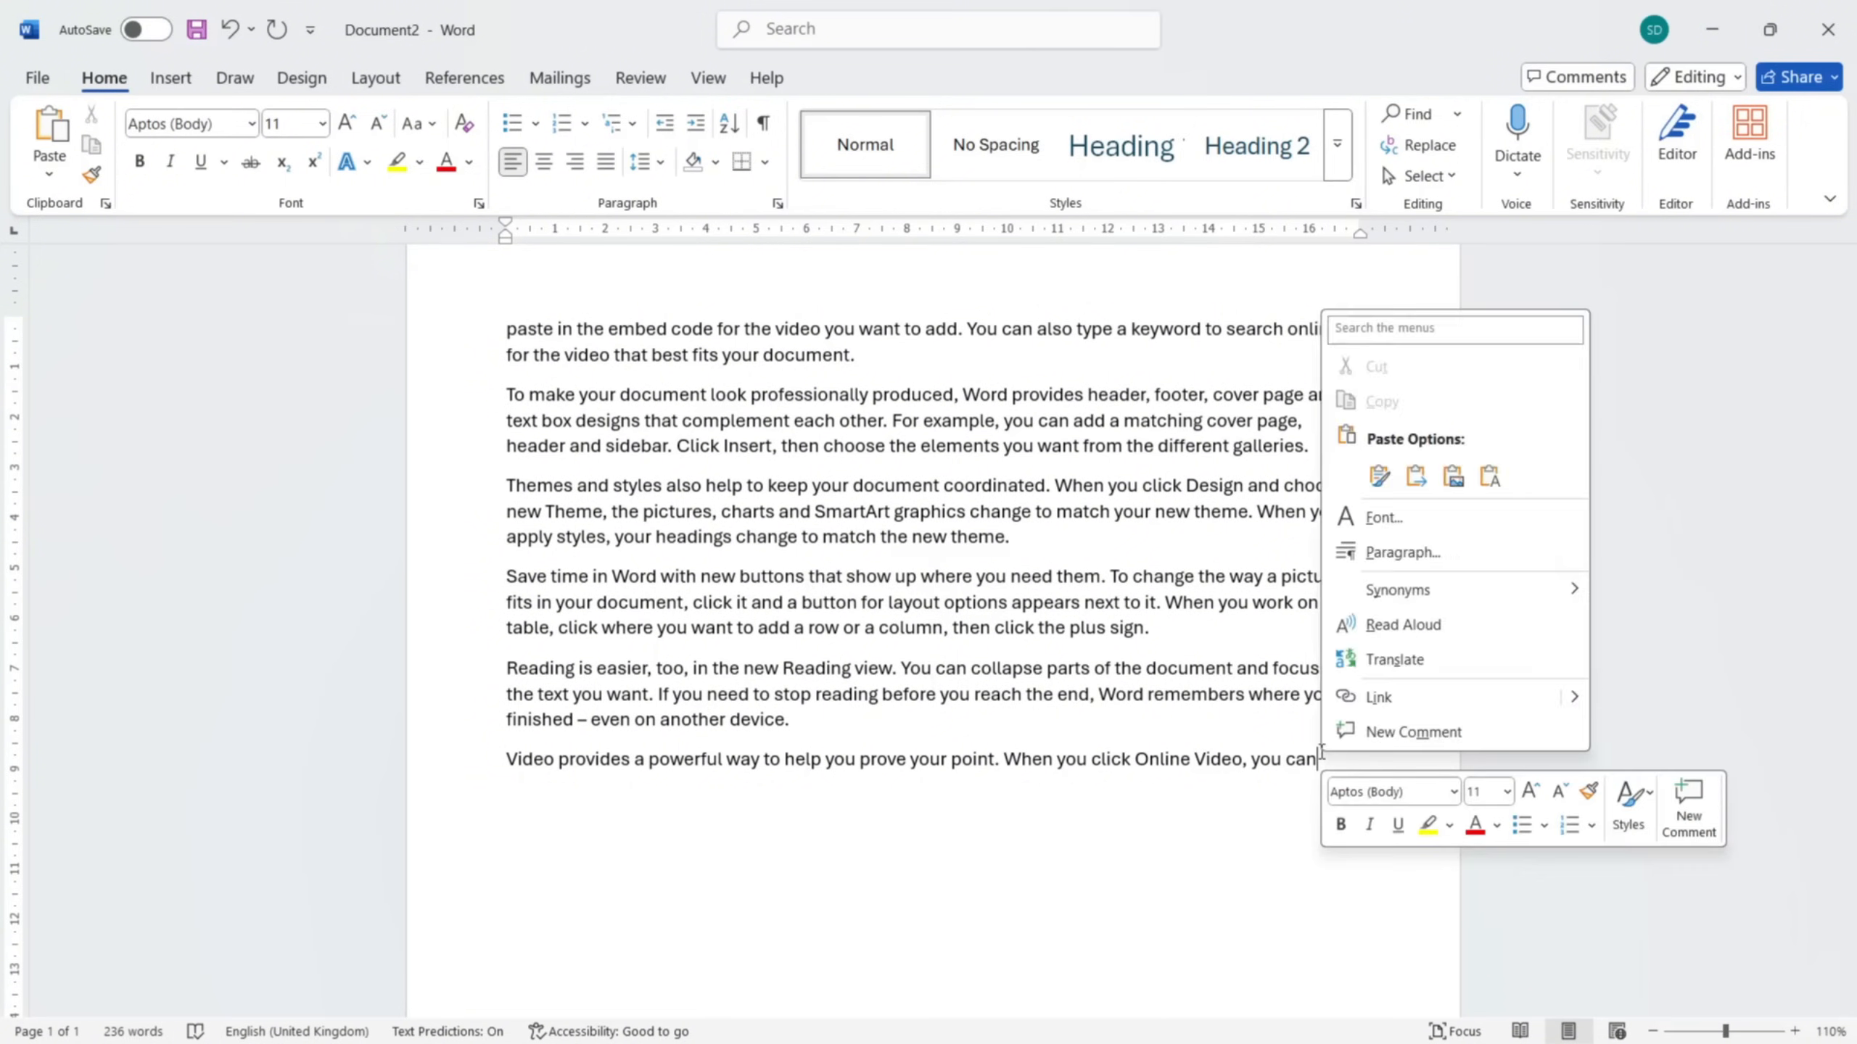
{"action": "left_click", "coordinate": [1414, 477]}
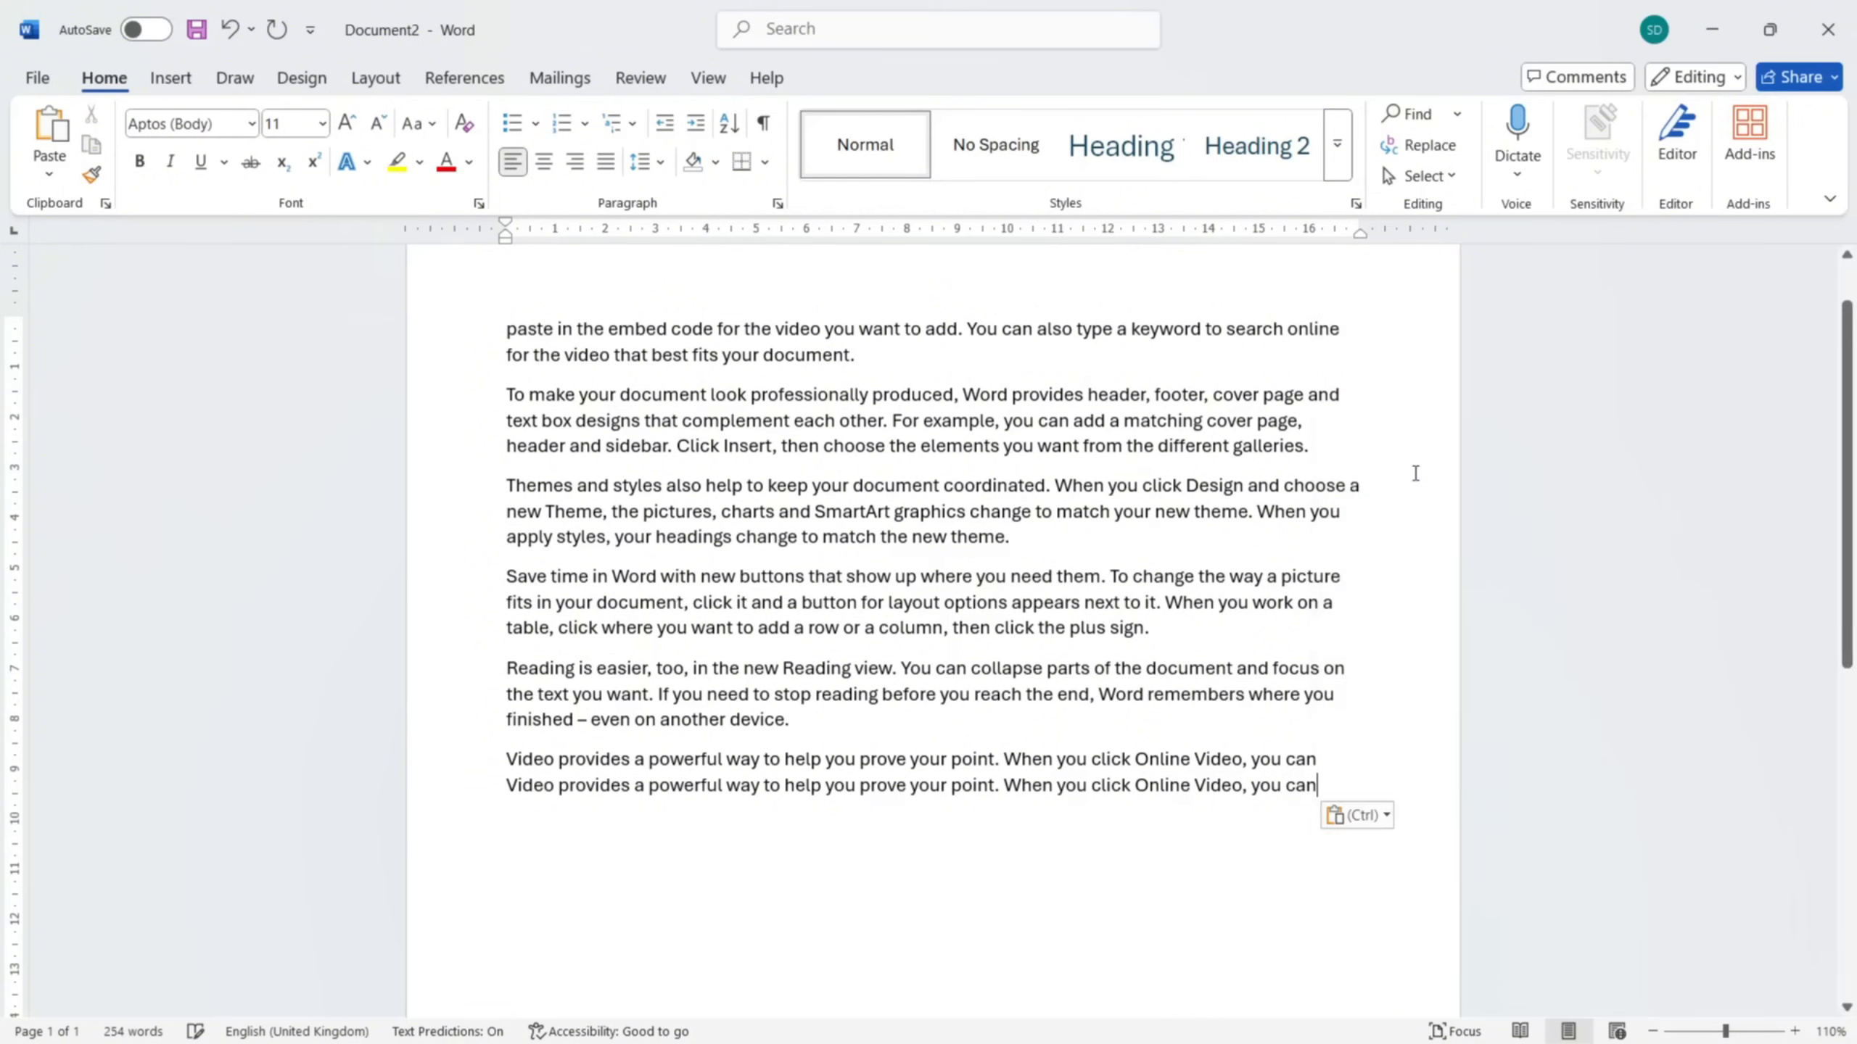
- Paste the cut line at the end of the text once more, this time as a picture
{"action": "right_click", "coordinate": [1321, 788]}
{"action": "left_click", "coordinate": [1436, 522]}
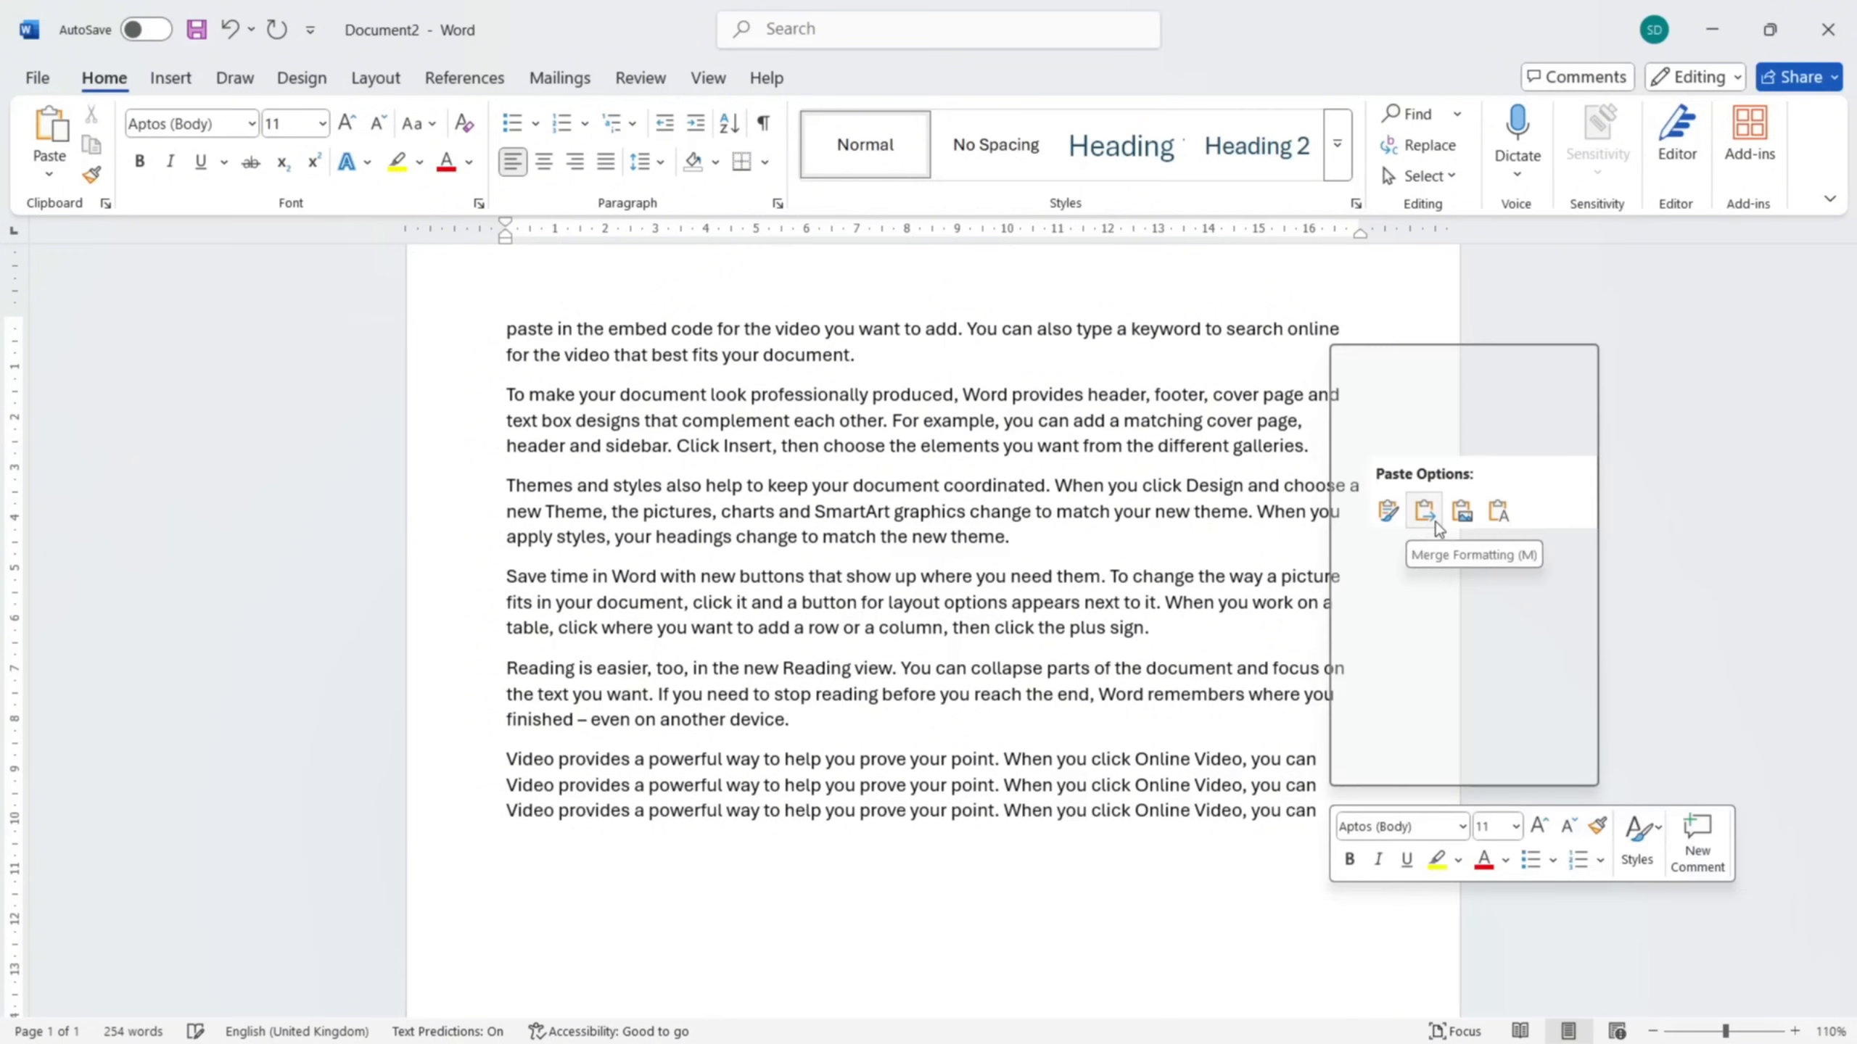
{"action": "left_click", "coordinate": [1465, 522]}
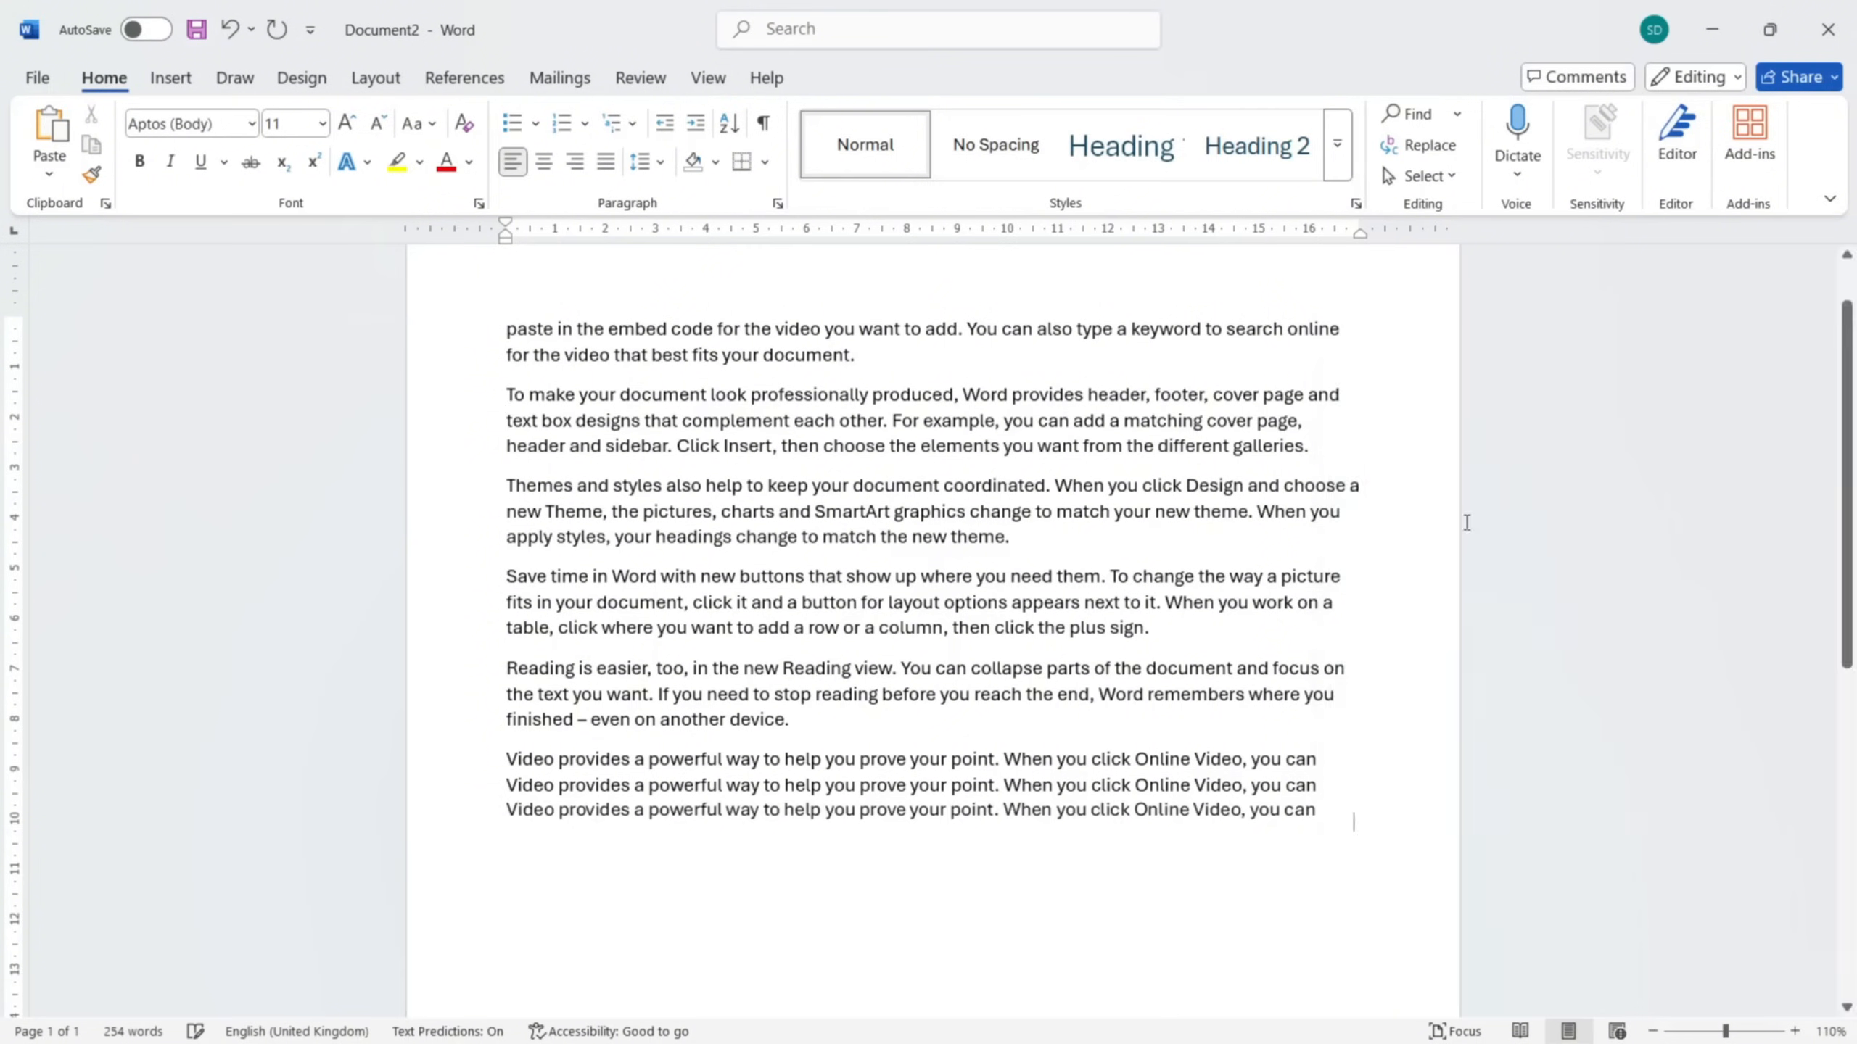
- Move the pasted picture slightly down, shrink it to about 14 cm wide, and deselect it
{"action": "left_click", "coordinate": [1208, 813]}
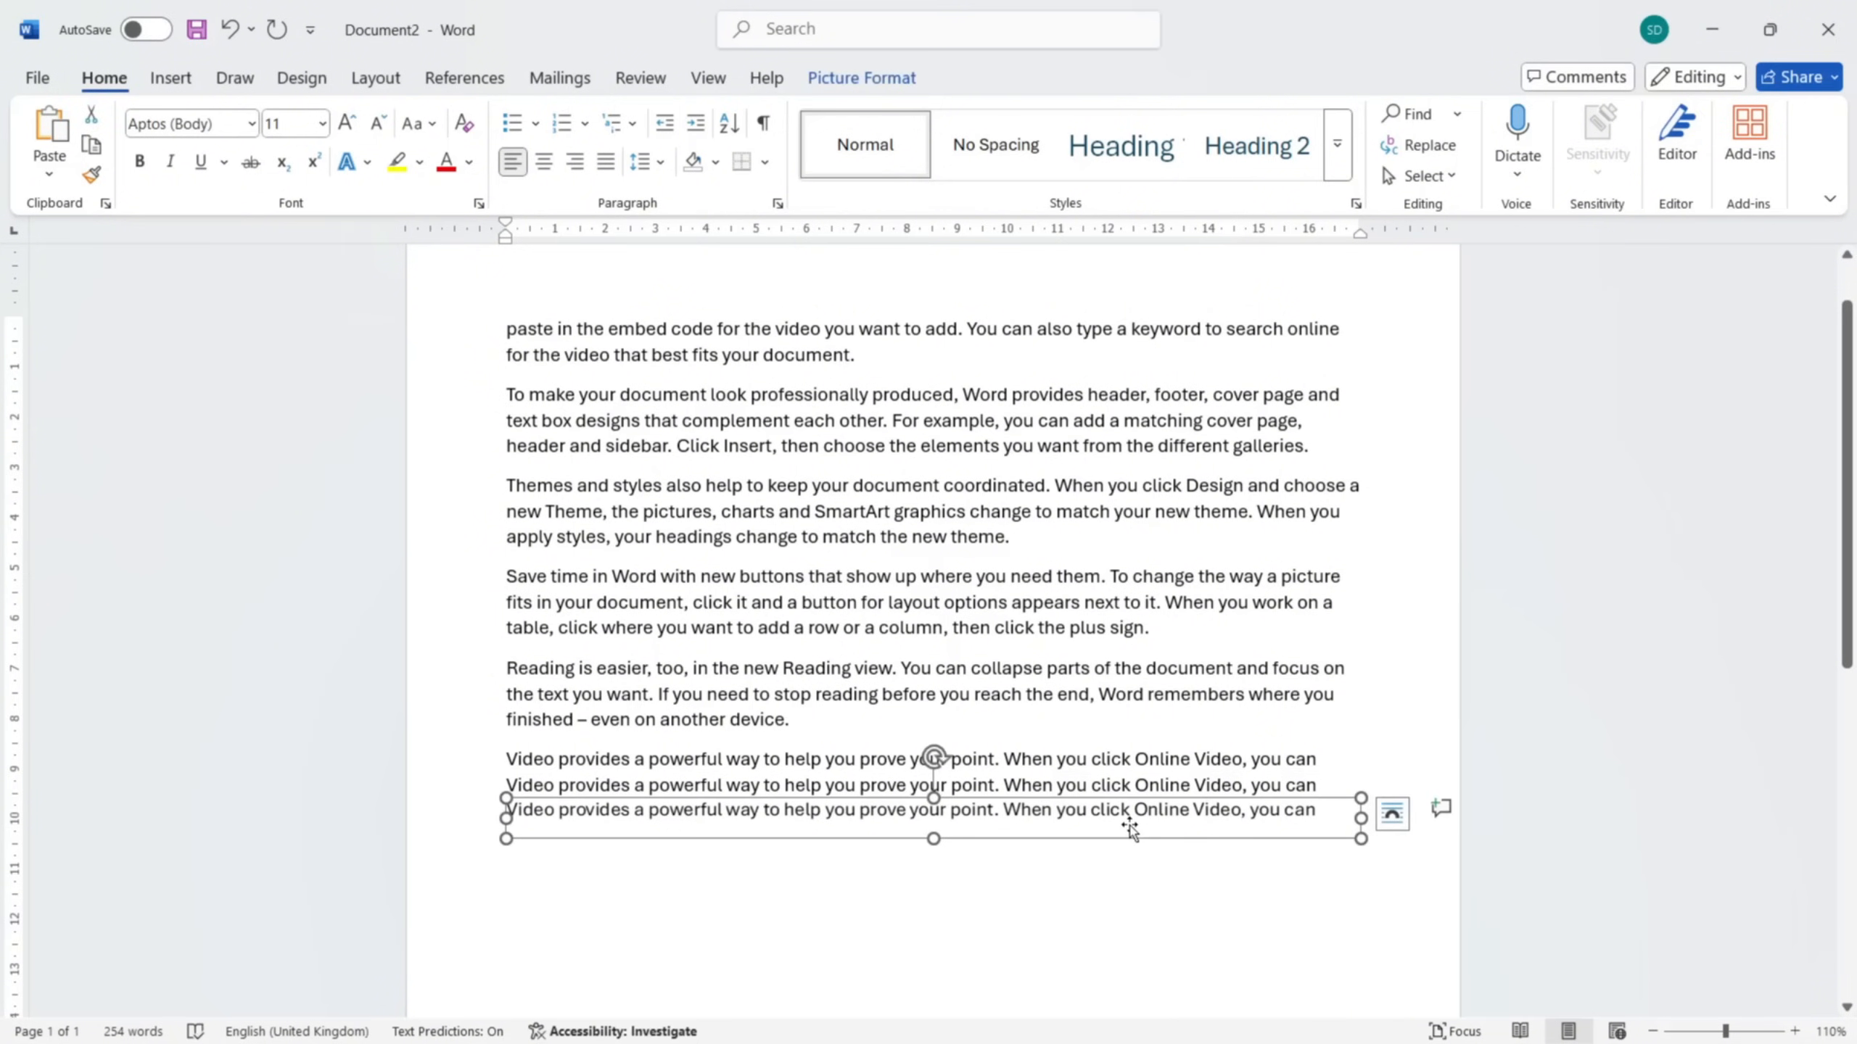
{"action": "left_click_drag", "start_coordinate": [1130, 829], "coordinate": [1132, 884]}
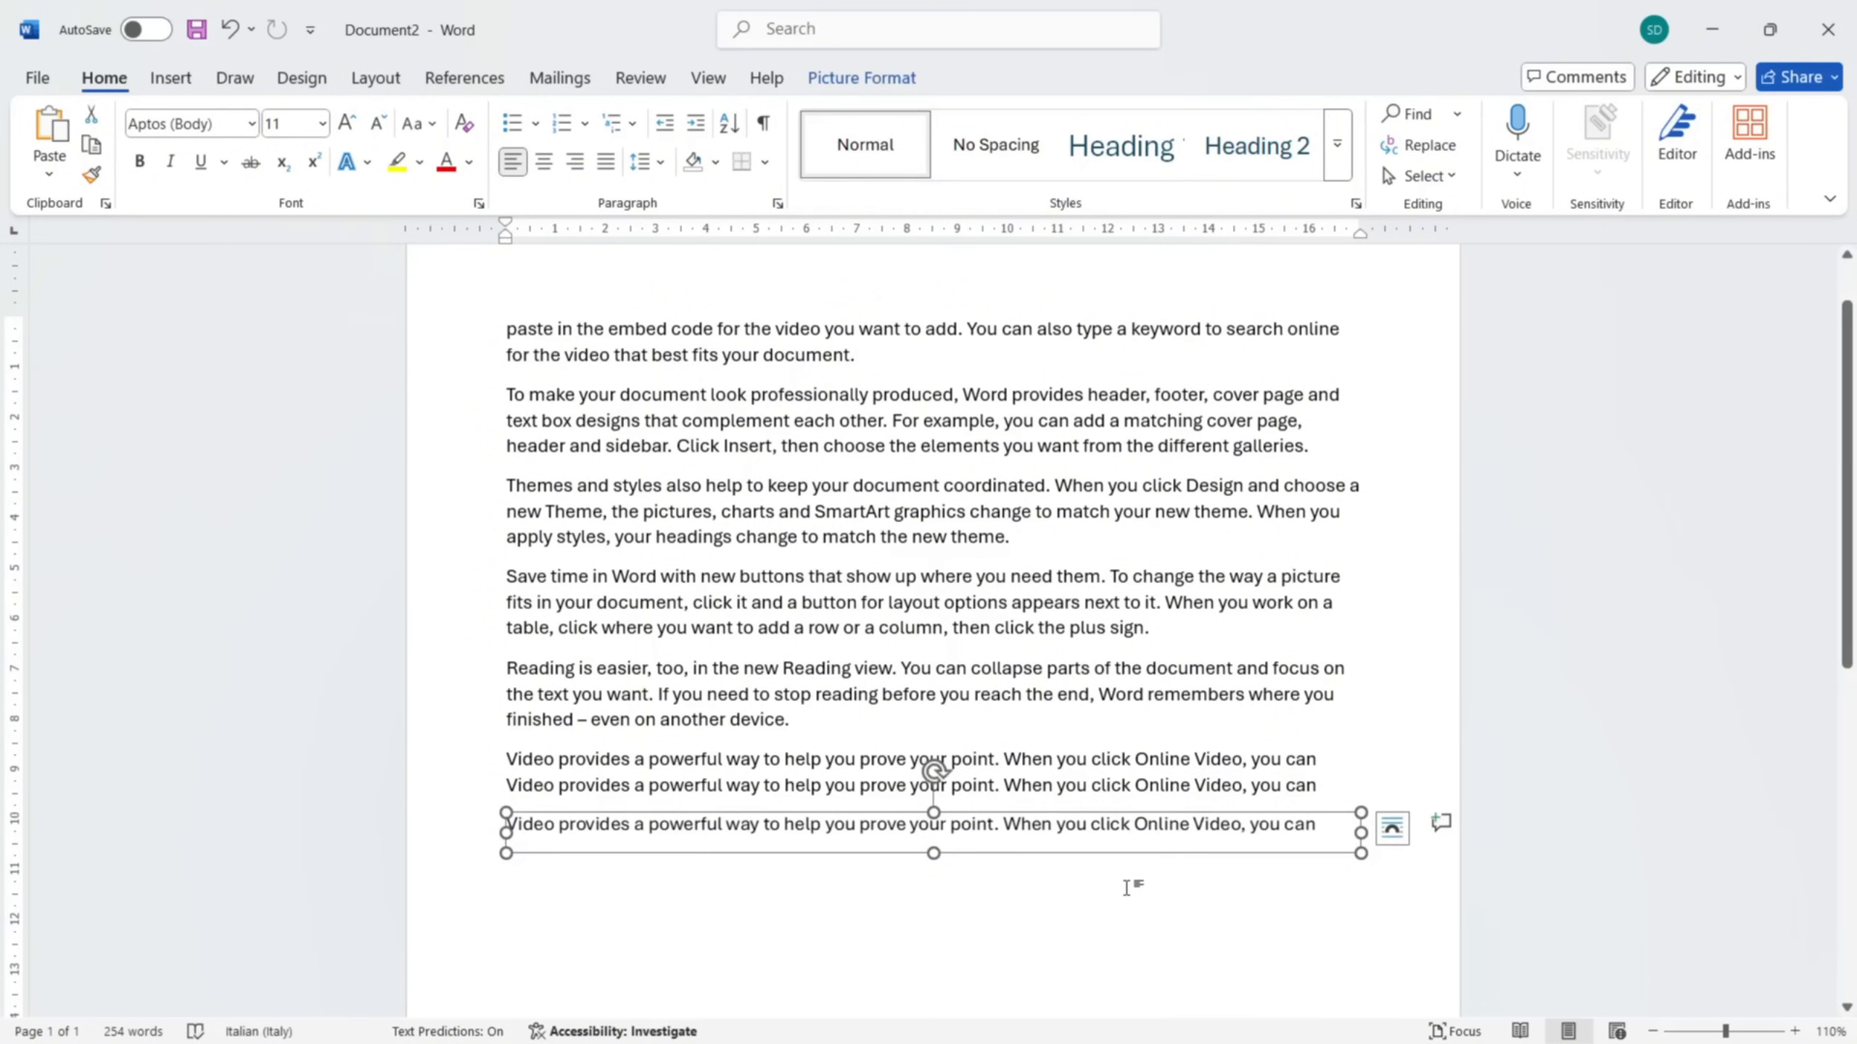
{"action": "left_click_drag", "start_coordinate": [1362, 856], "coordinate": [1105, 846]}
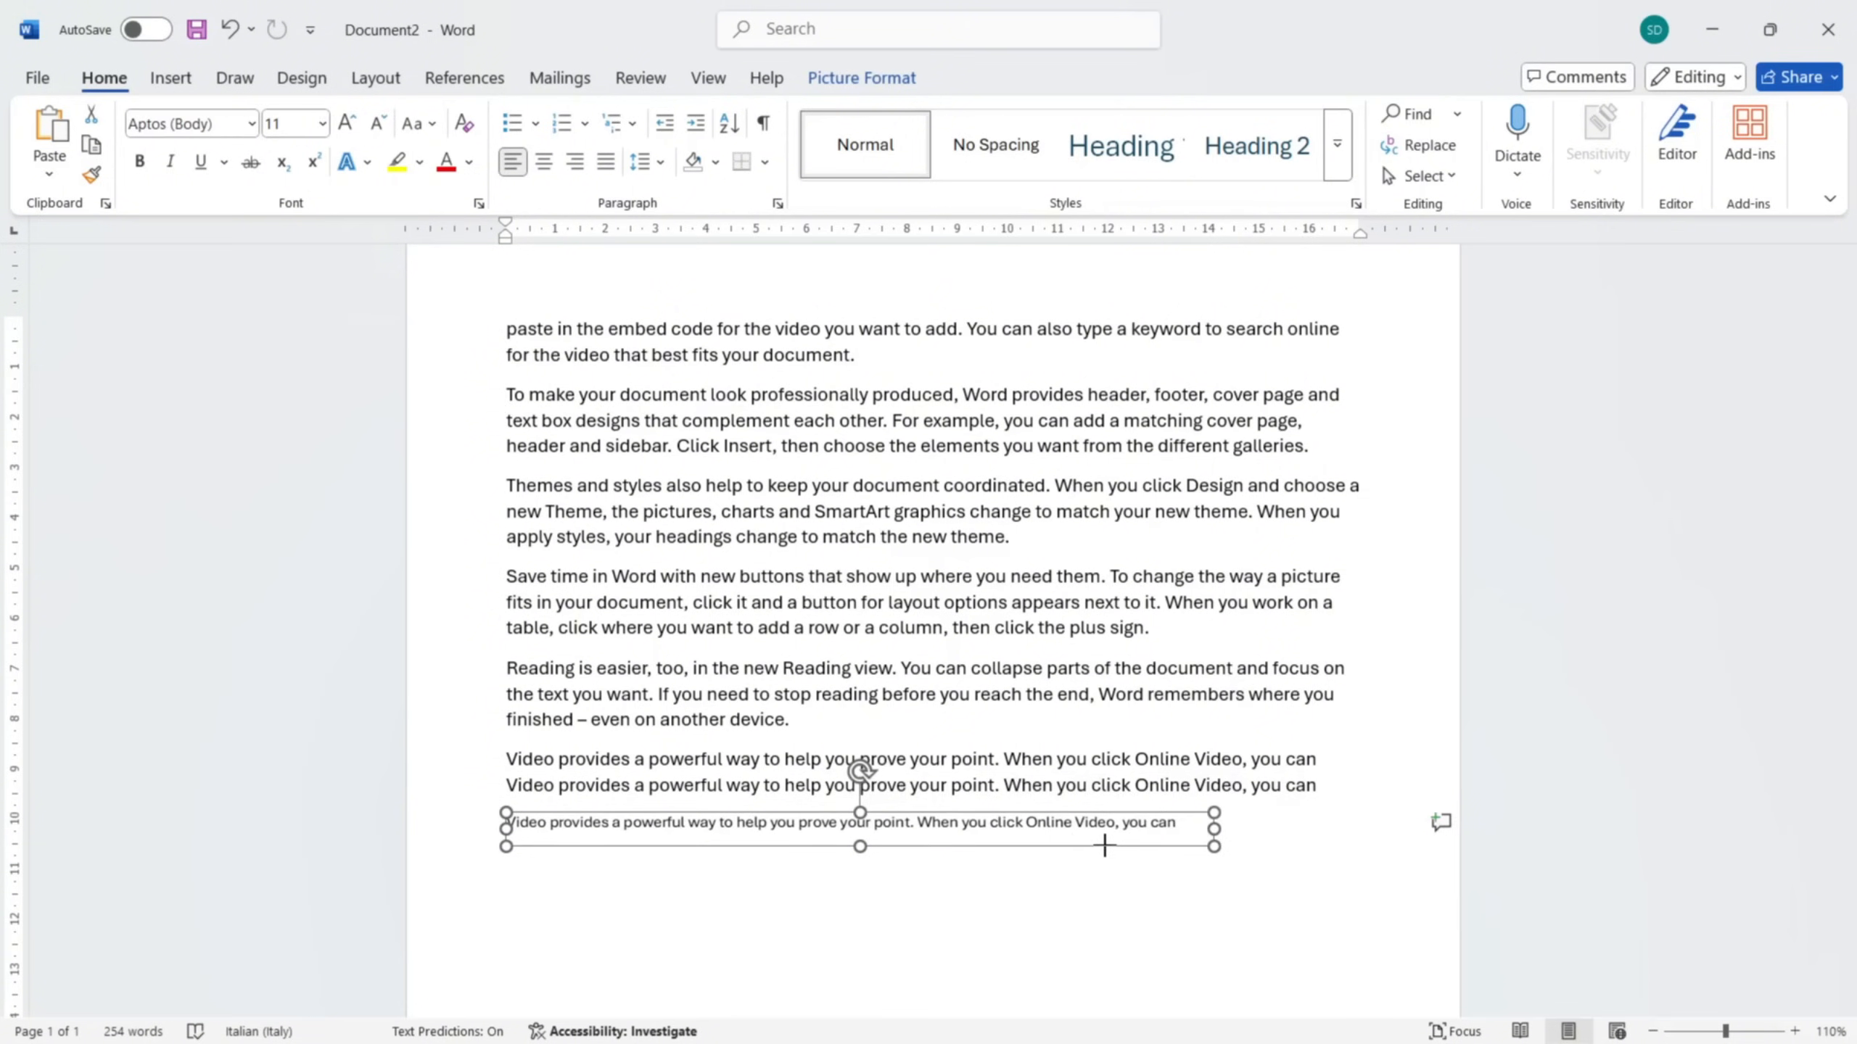
{"action": "left_click", "coordinate": [1268, 789]}
- Add a new paragraph below the picture and paste the cut line there as text only
{"action": "scroll", "coordinate": [1268, 788], "scroll_direction": "down", "scroll_amount": 1}
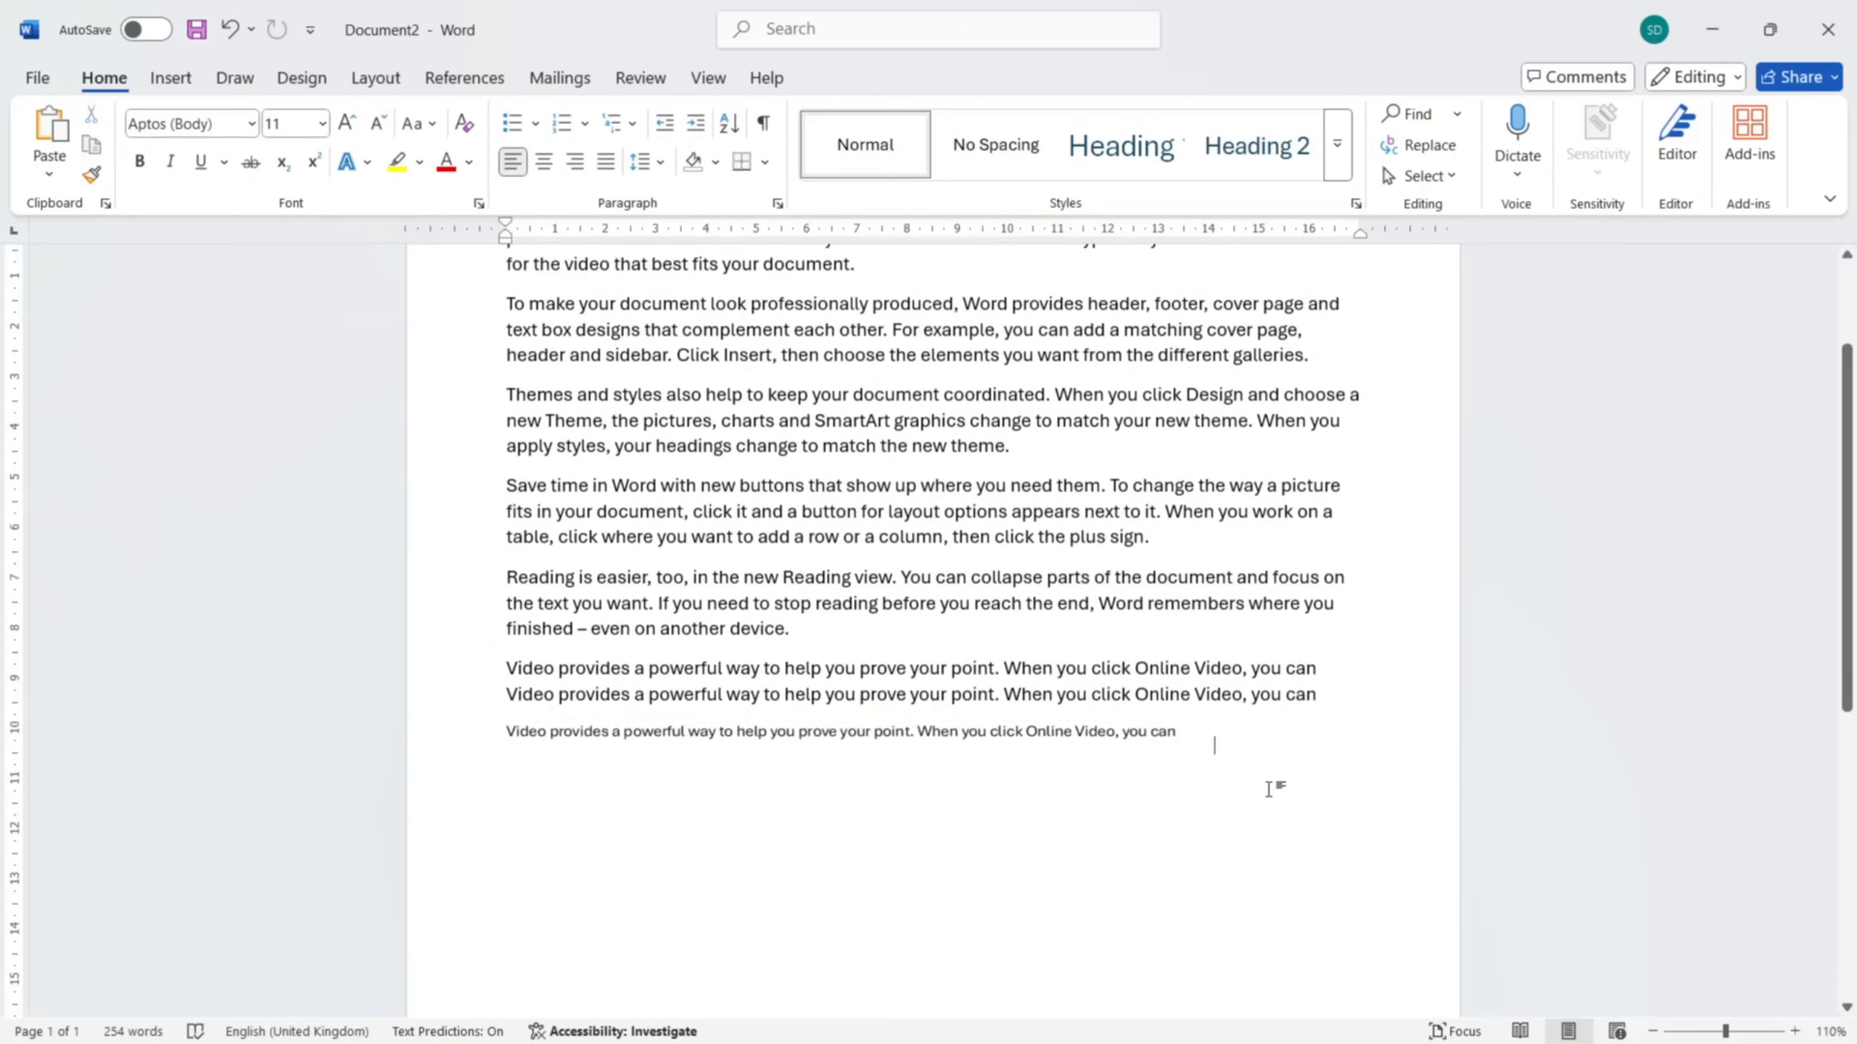
{"action": "key", "text": "Return"}
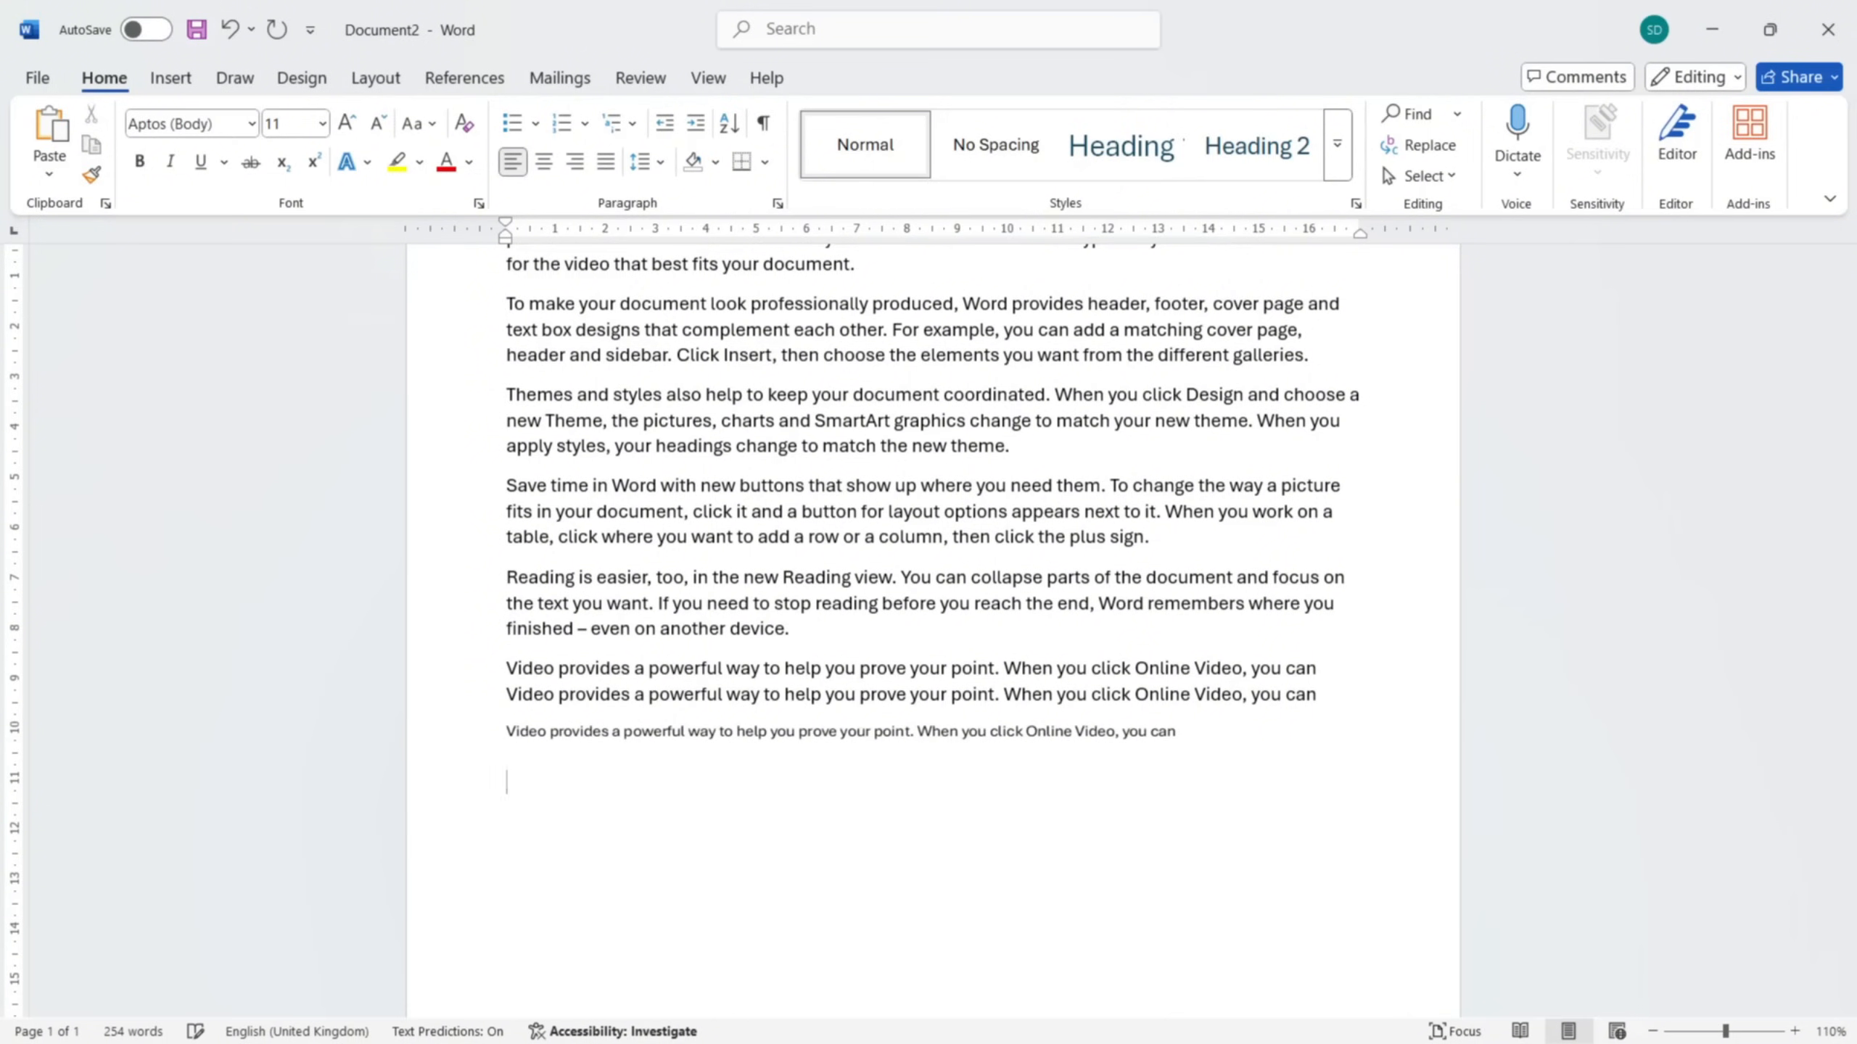
{"action": "key", "text": "shift+Up"}
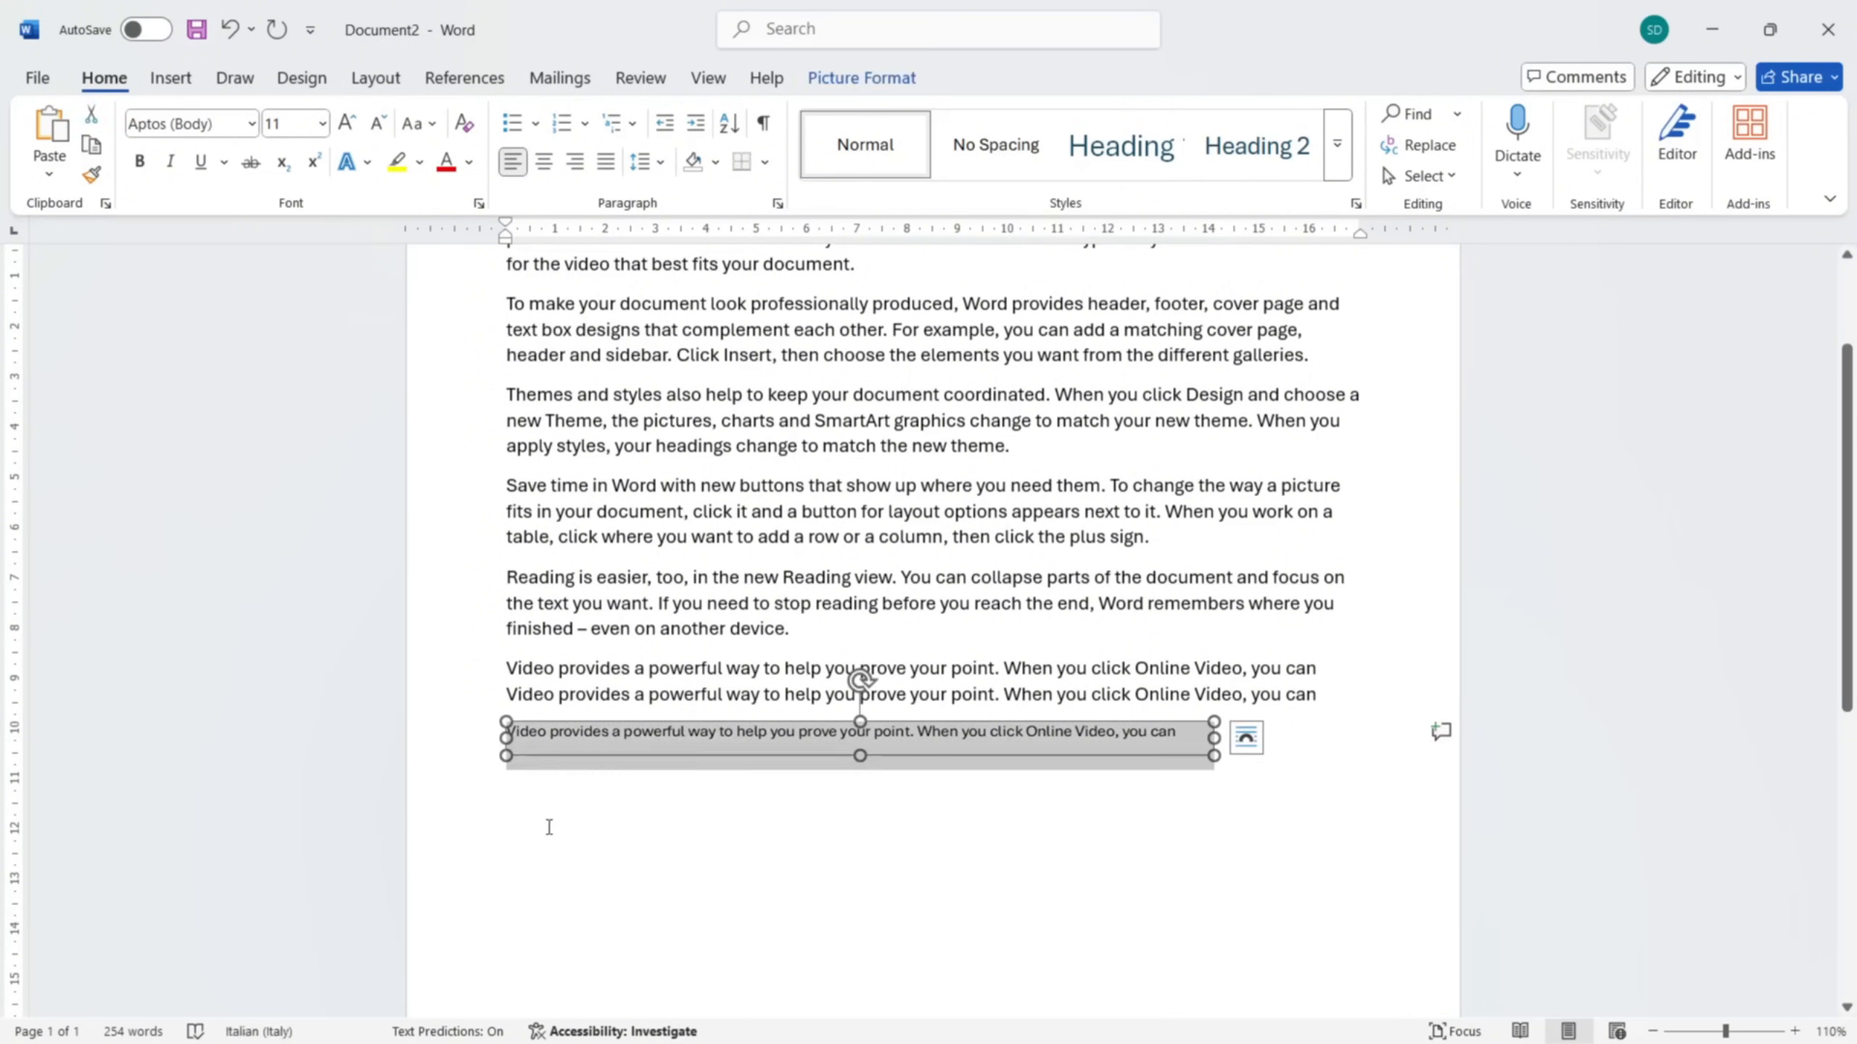
{"action": "left_click", "coordinate": [551, 836]}
{"action": "right_click", "coordinate": [528, 792]}
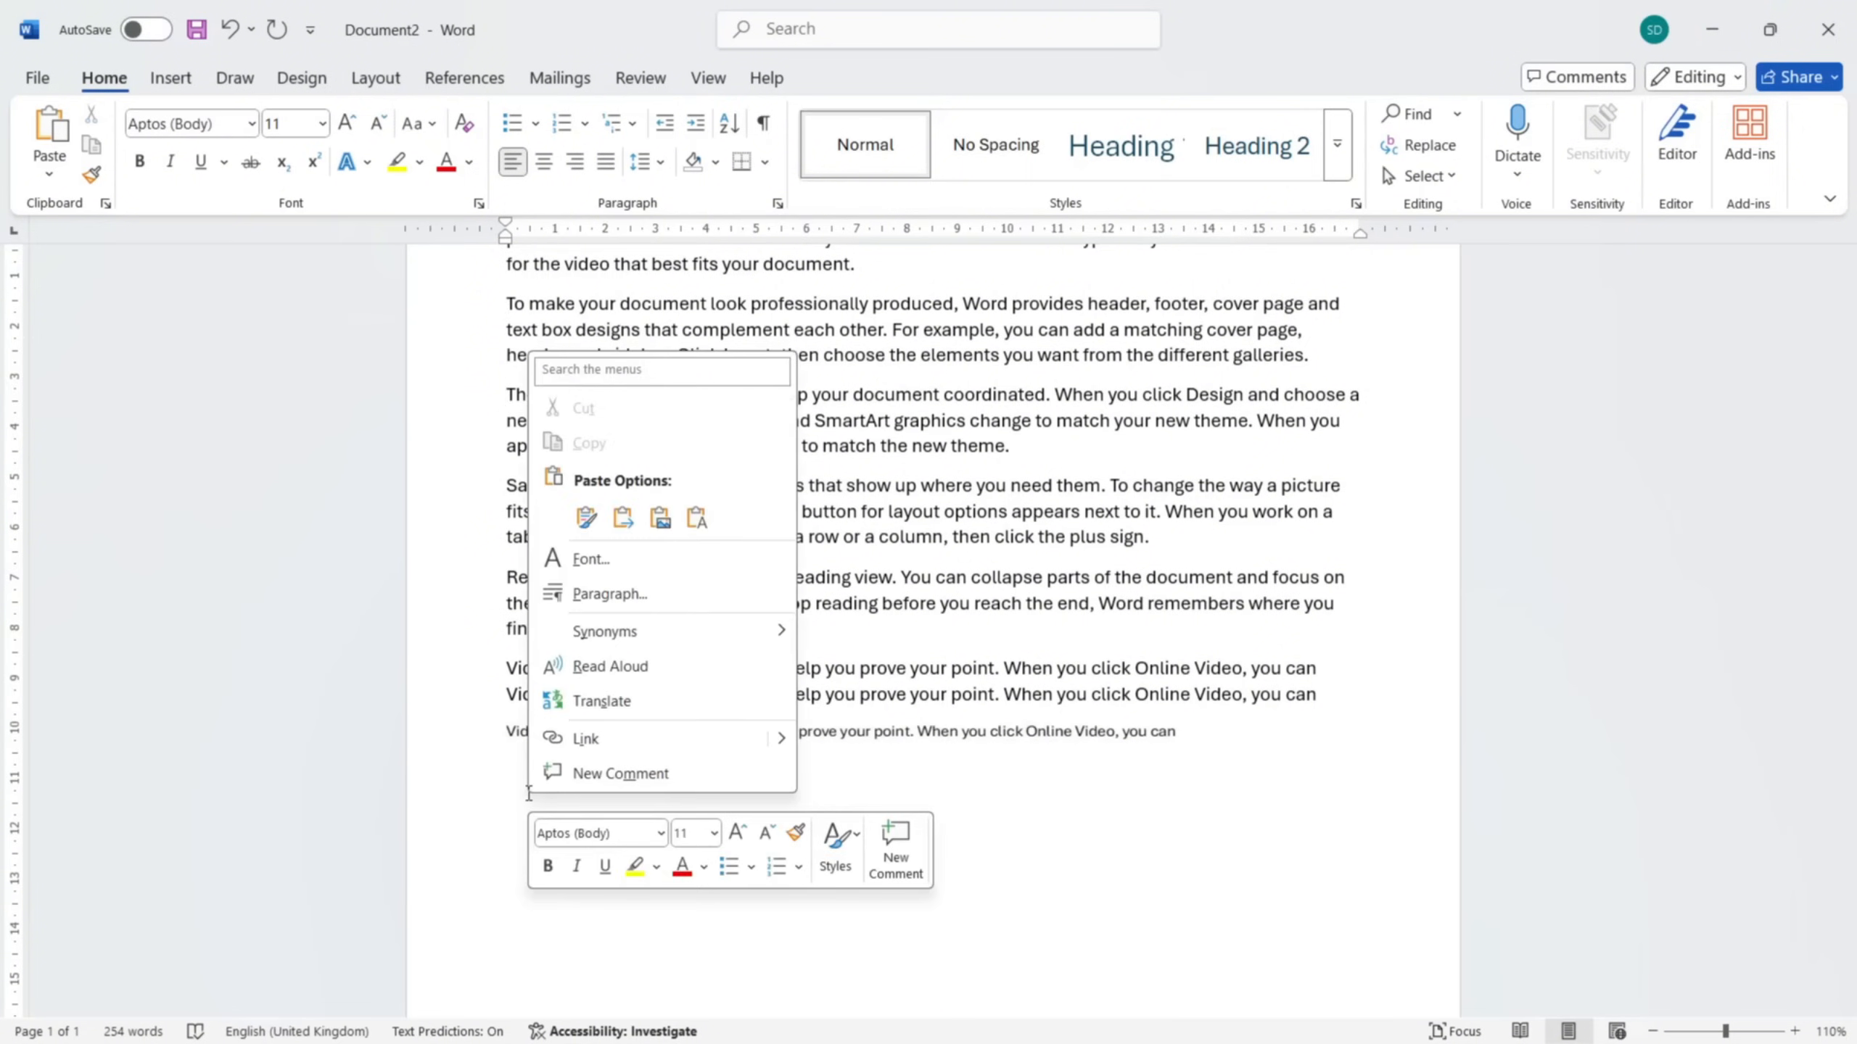
{"action": "left_click", "coordinate": [697, 518]}
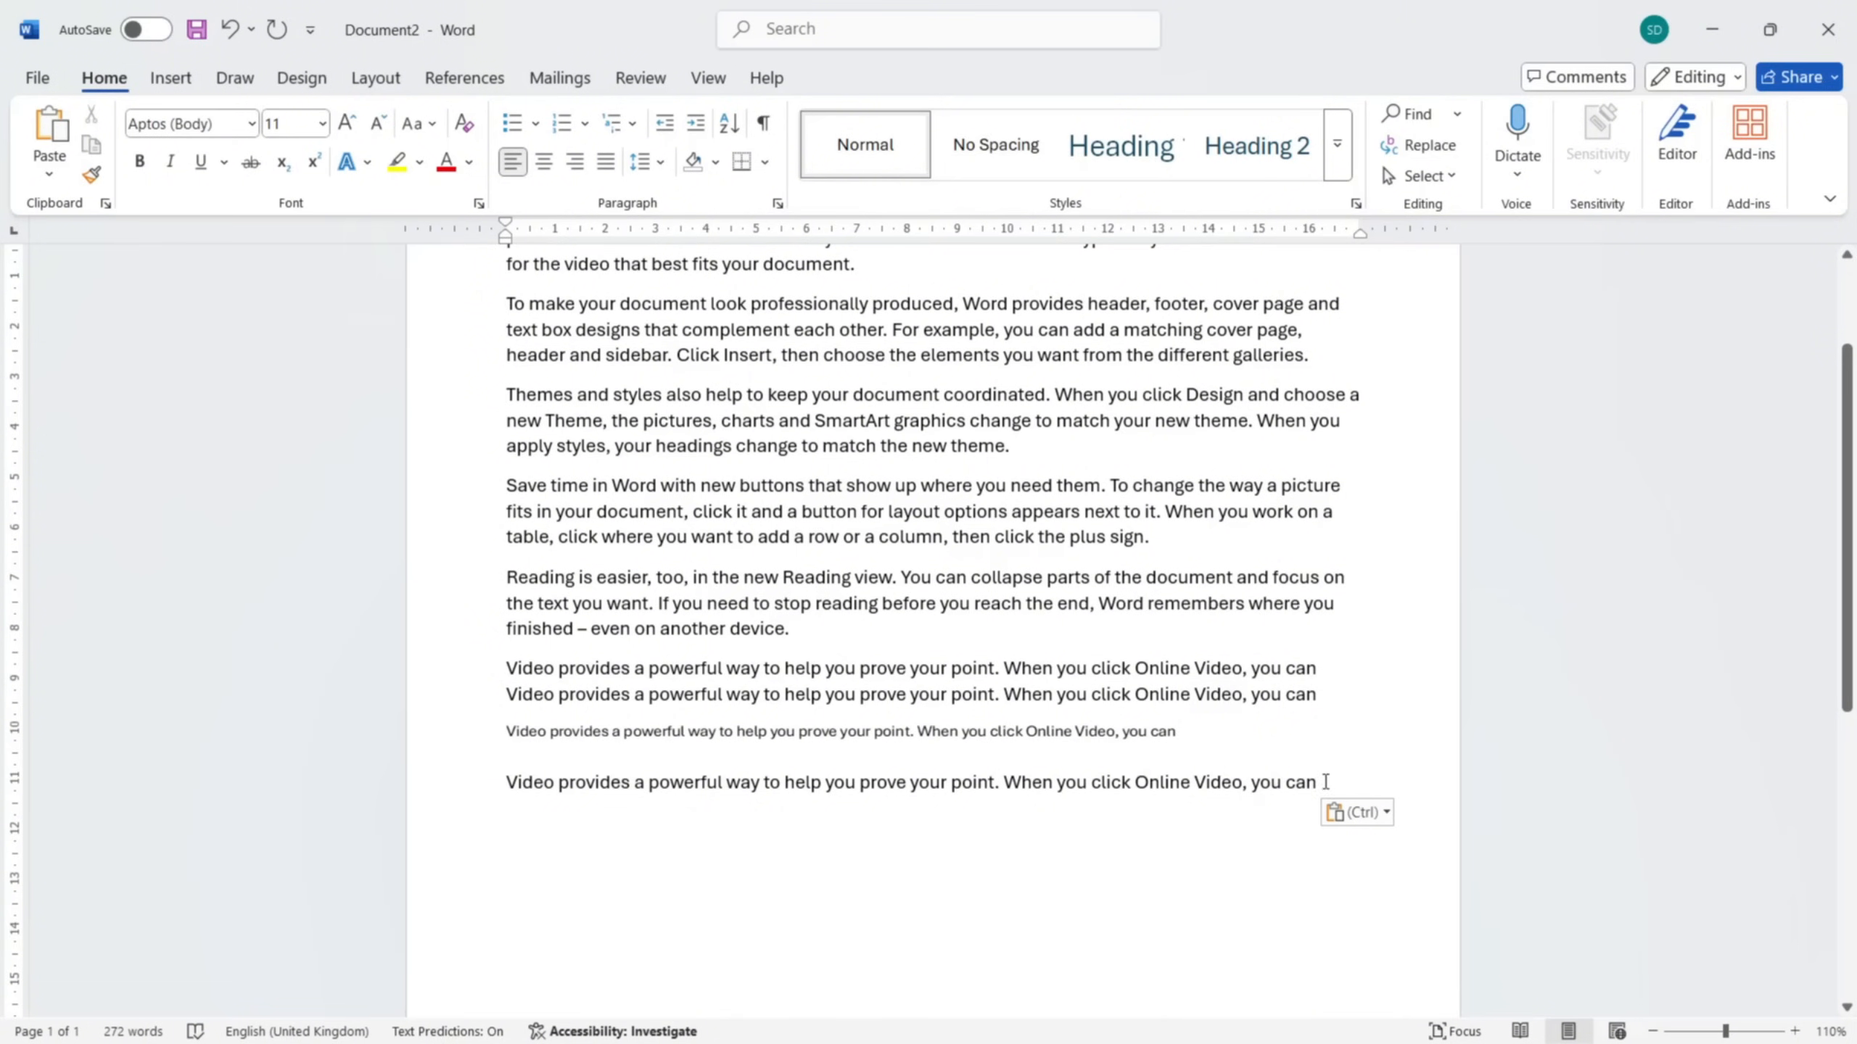
- Copy the word "Click" from the second paragraph and paste it after the fifth paragraph's first sentence, keeping the source formatting
{"action": "scroll", "coordinate": [1327, 778], "scroll_direction": "up", "scroll_amount": 3}
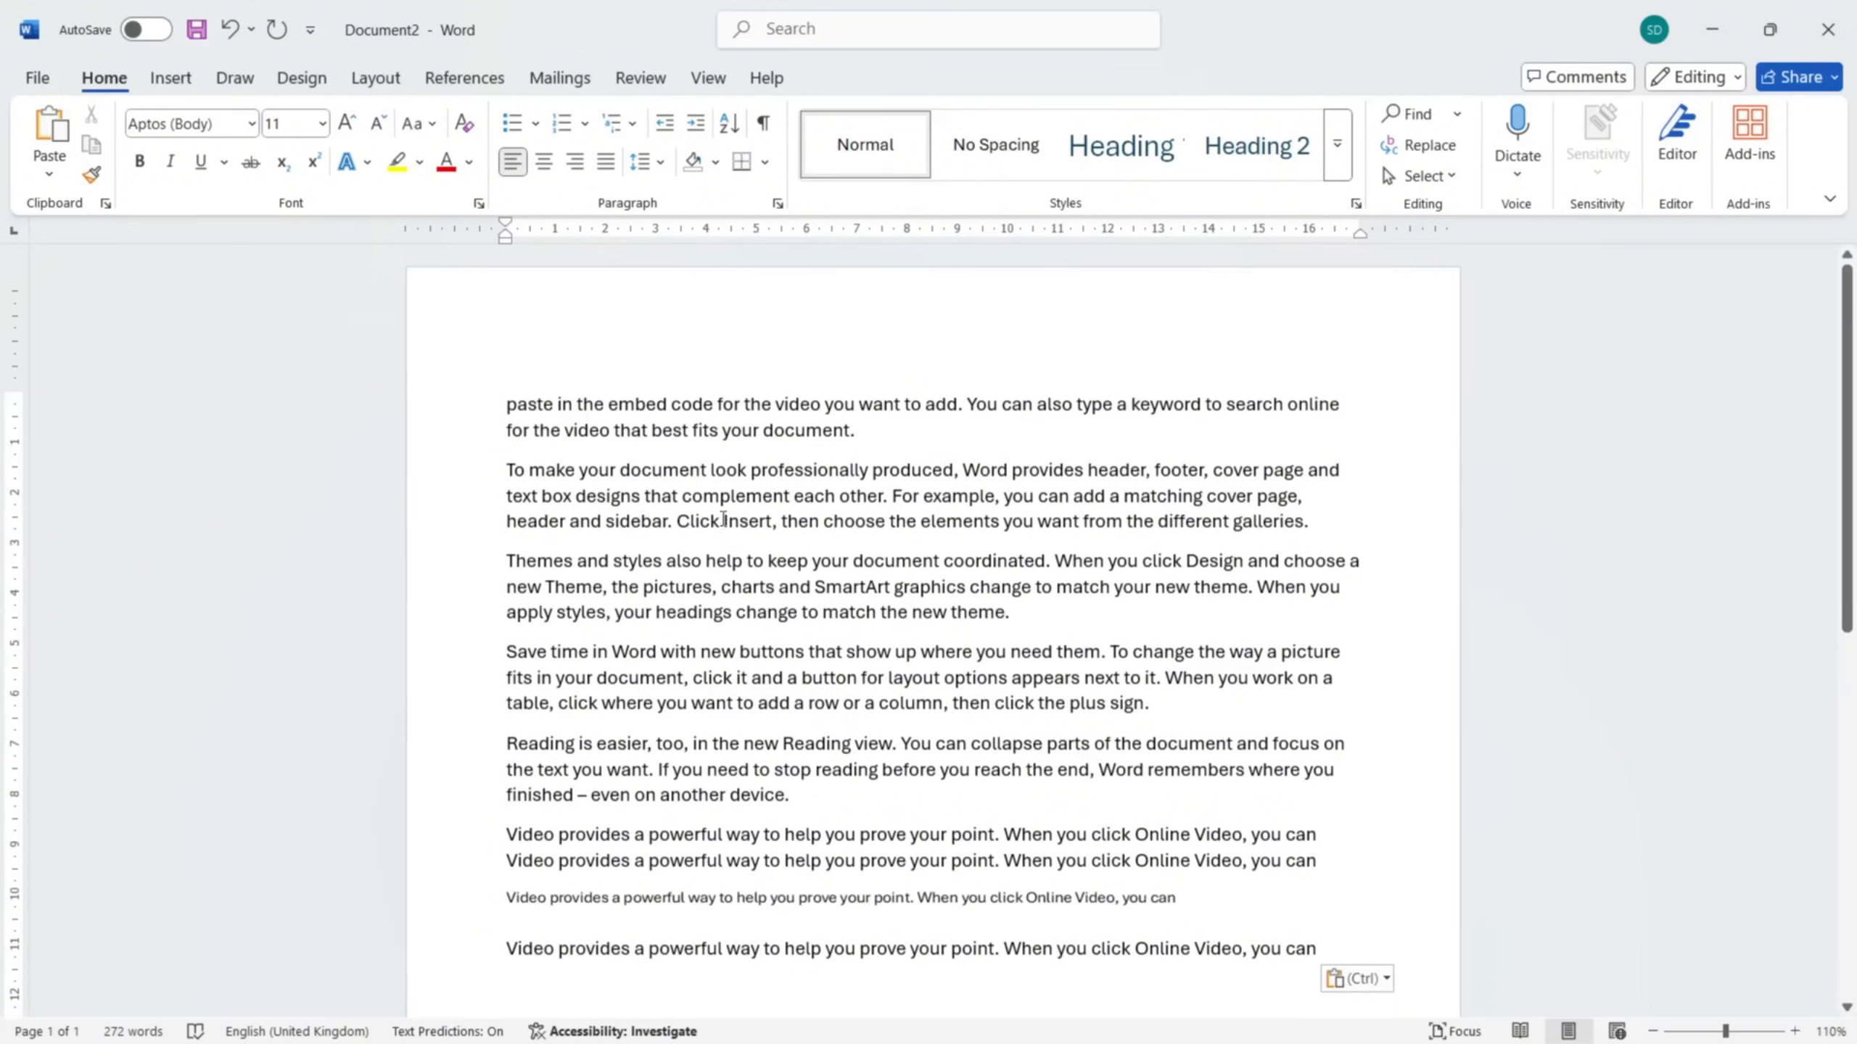
{"action": "double_click", "coordinate": [707, 522]}
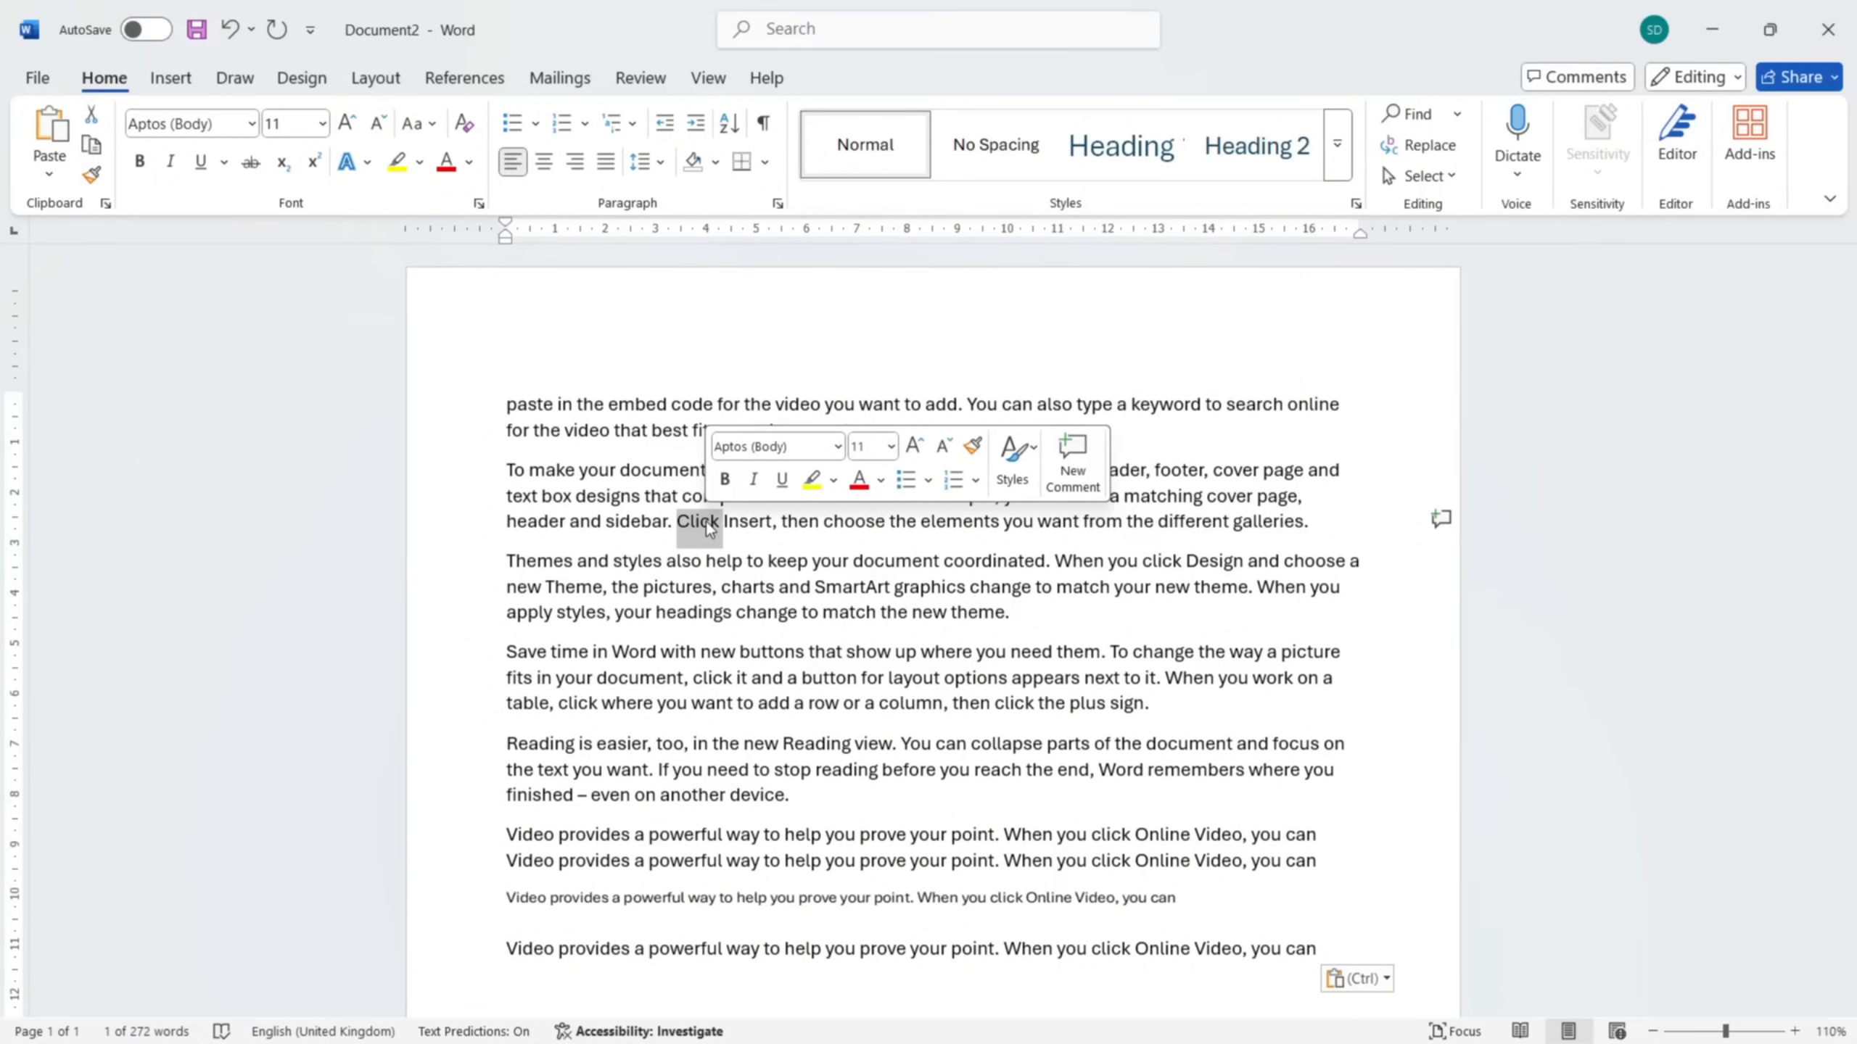
{"action": "right_click", "coordinate": [708, 528]}
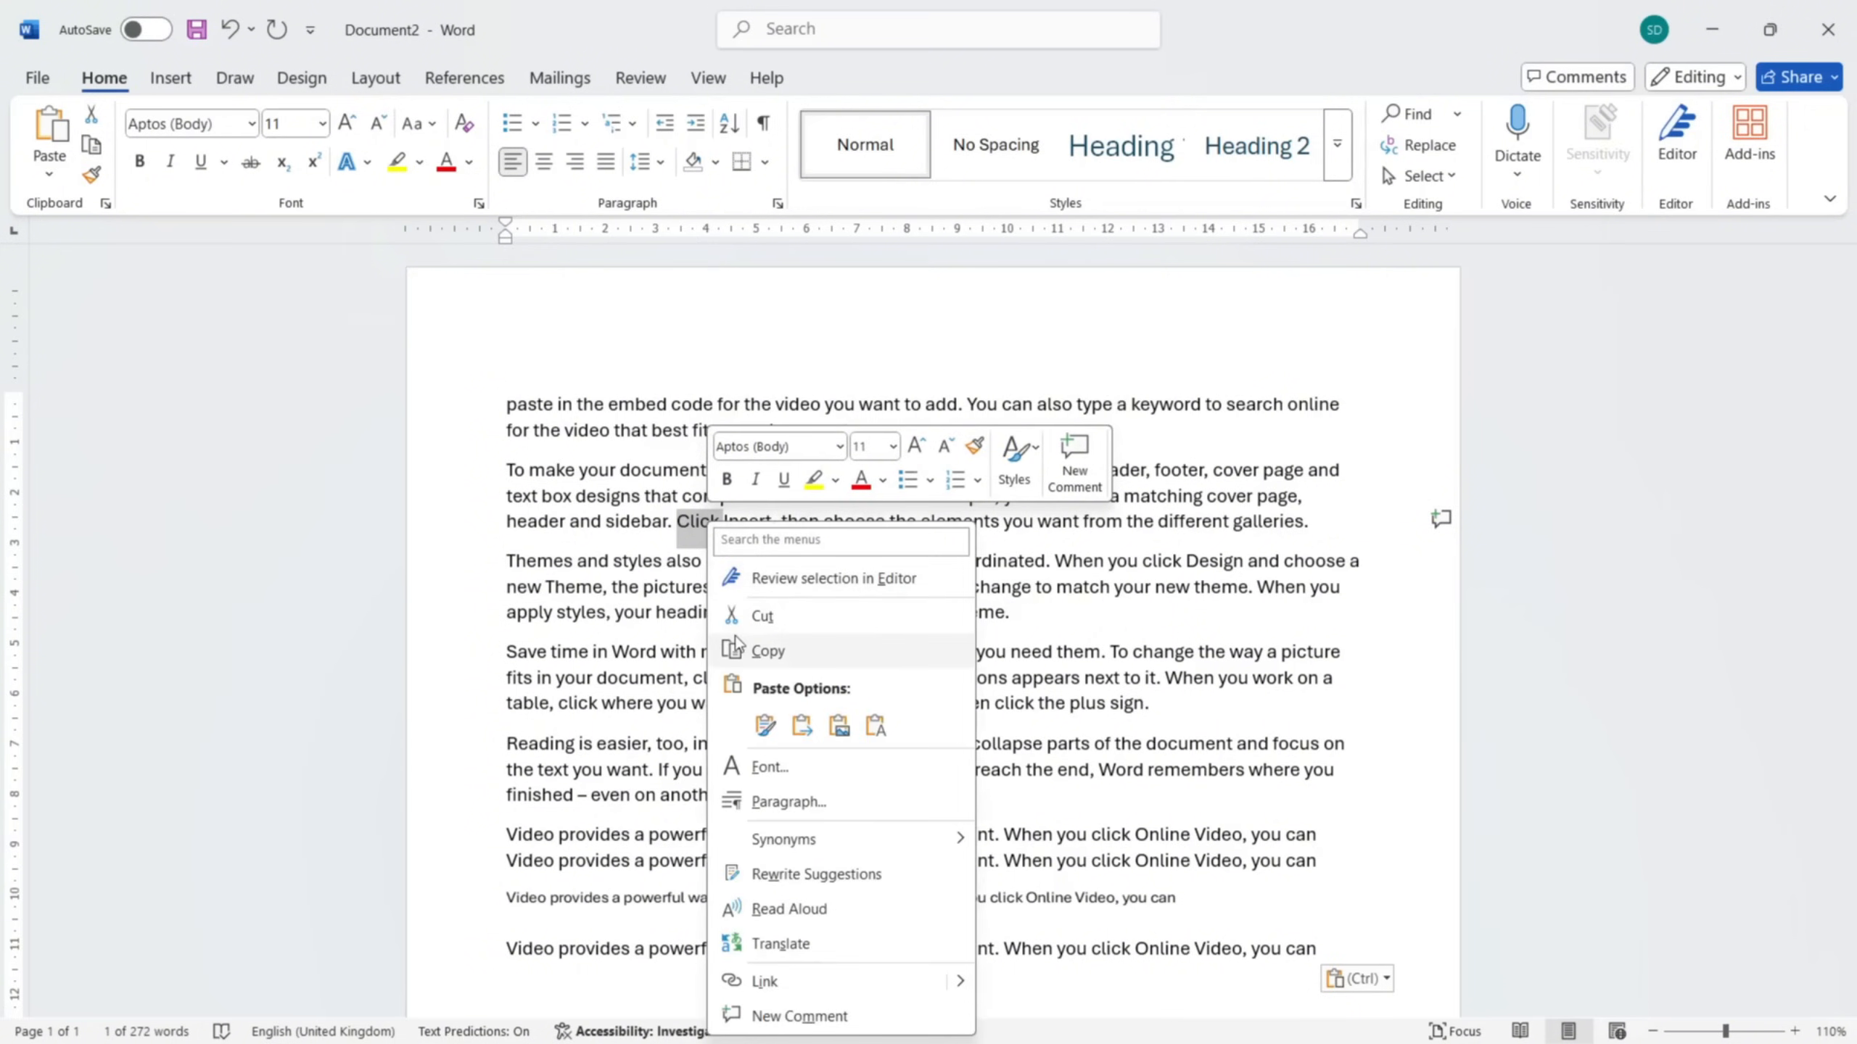
{"action": "left_click", "coordinate": [766, 652]}
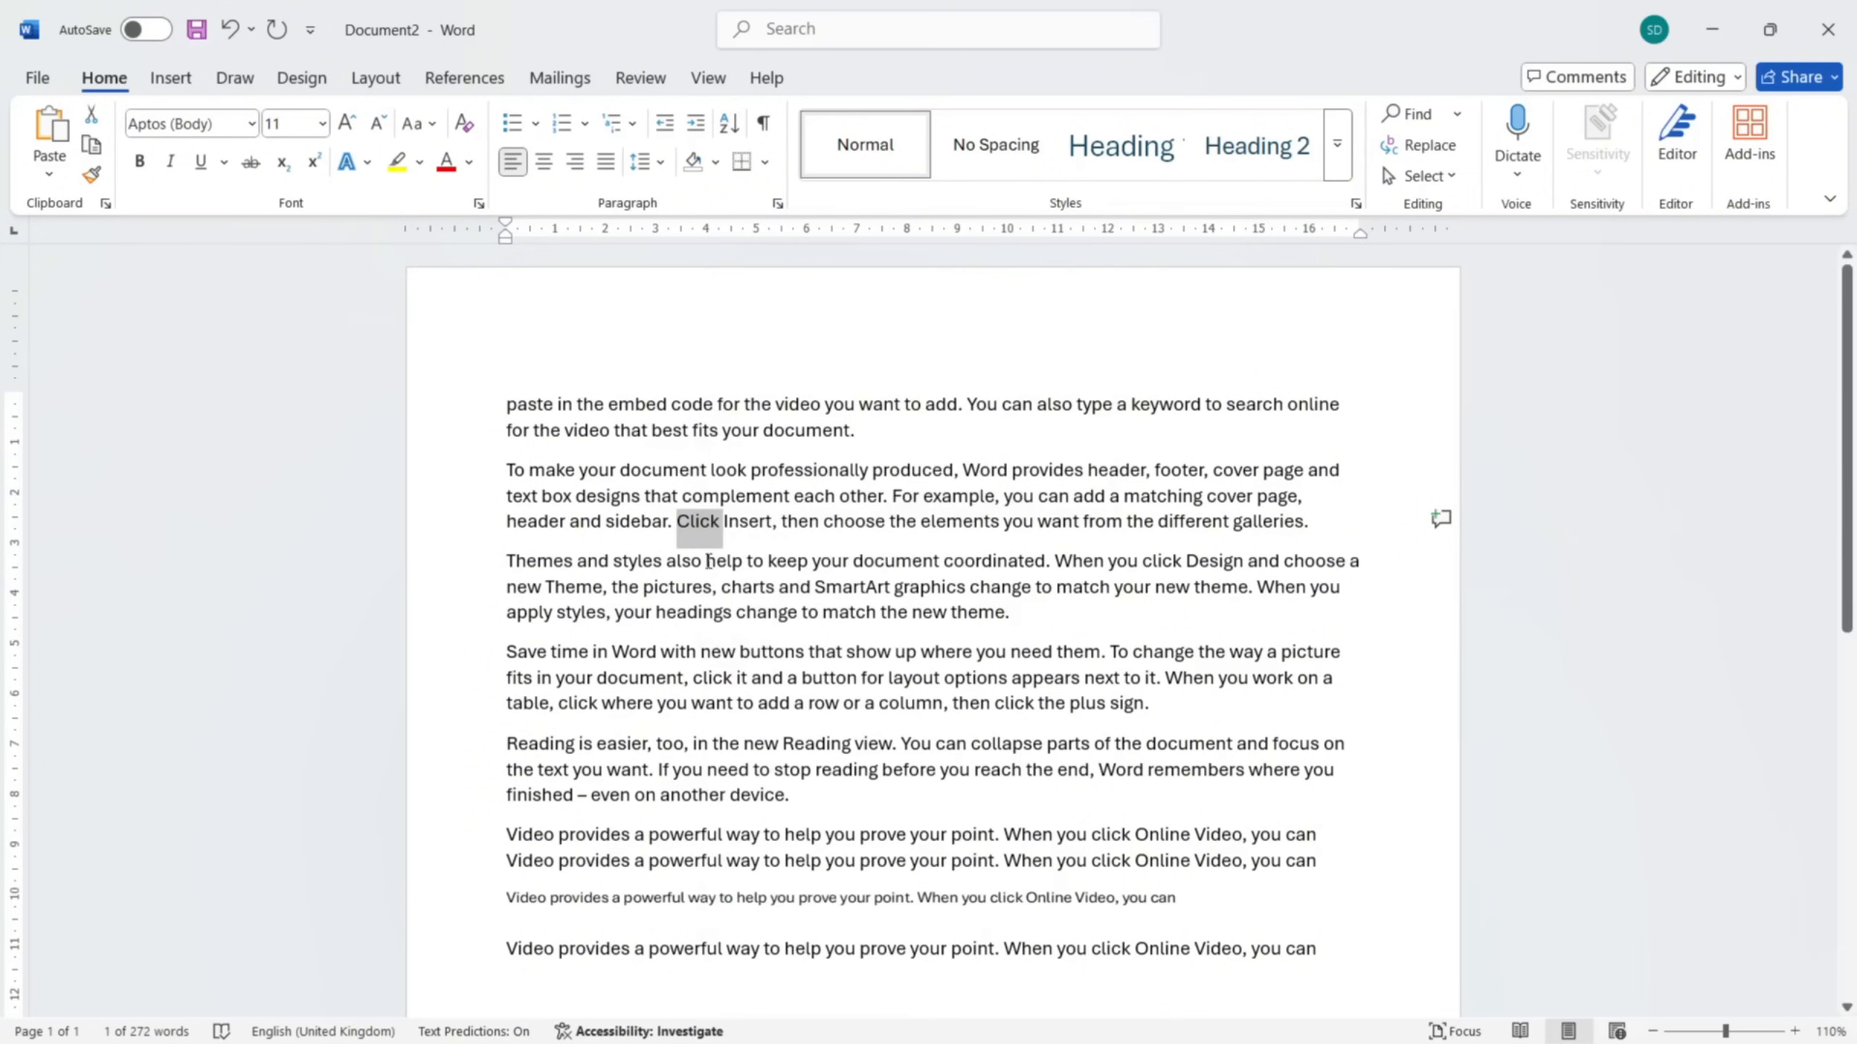
{"action": "scroll", "coordinate": [753, 607], "scroll_direction": "down", "scroll_amount": 1}
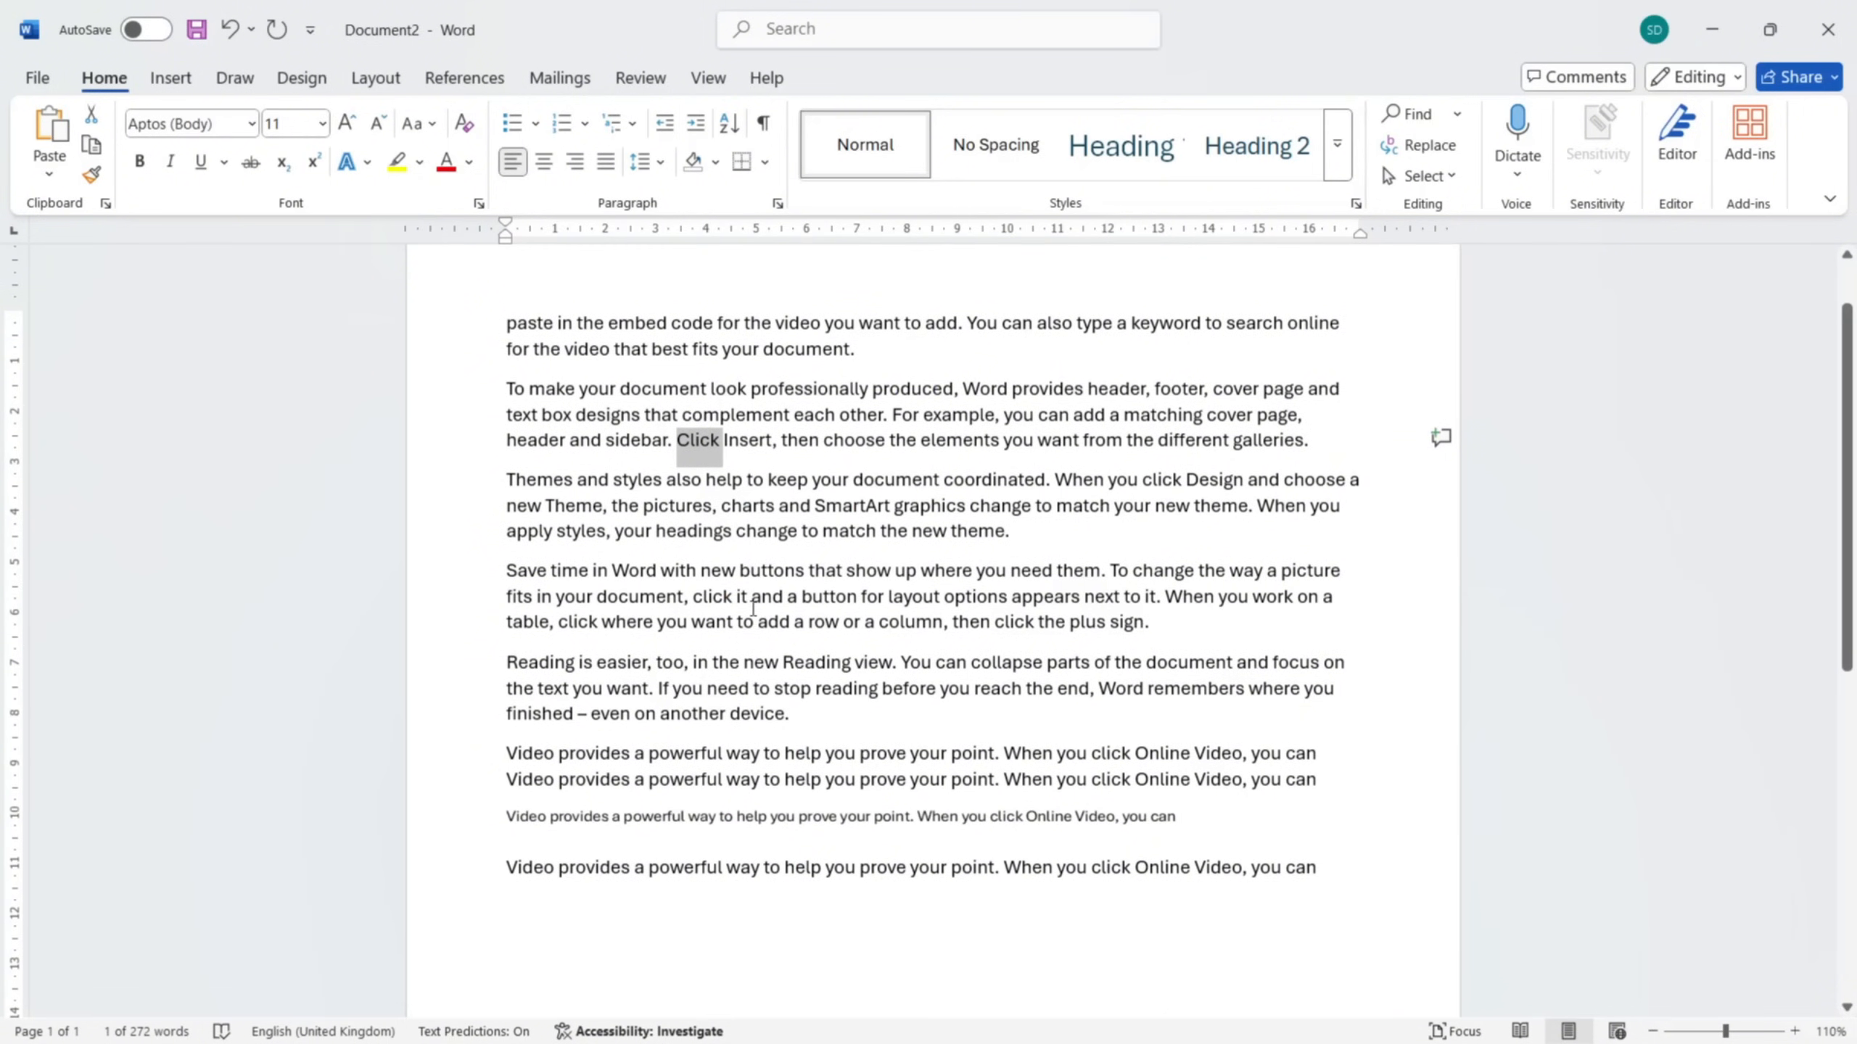
{"action": "left_click", "coordinate": [899, 661]}
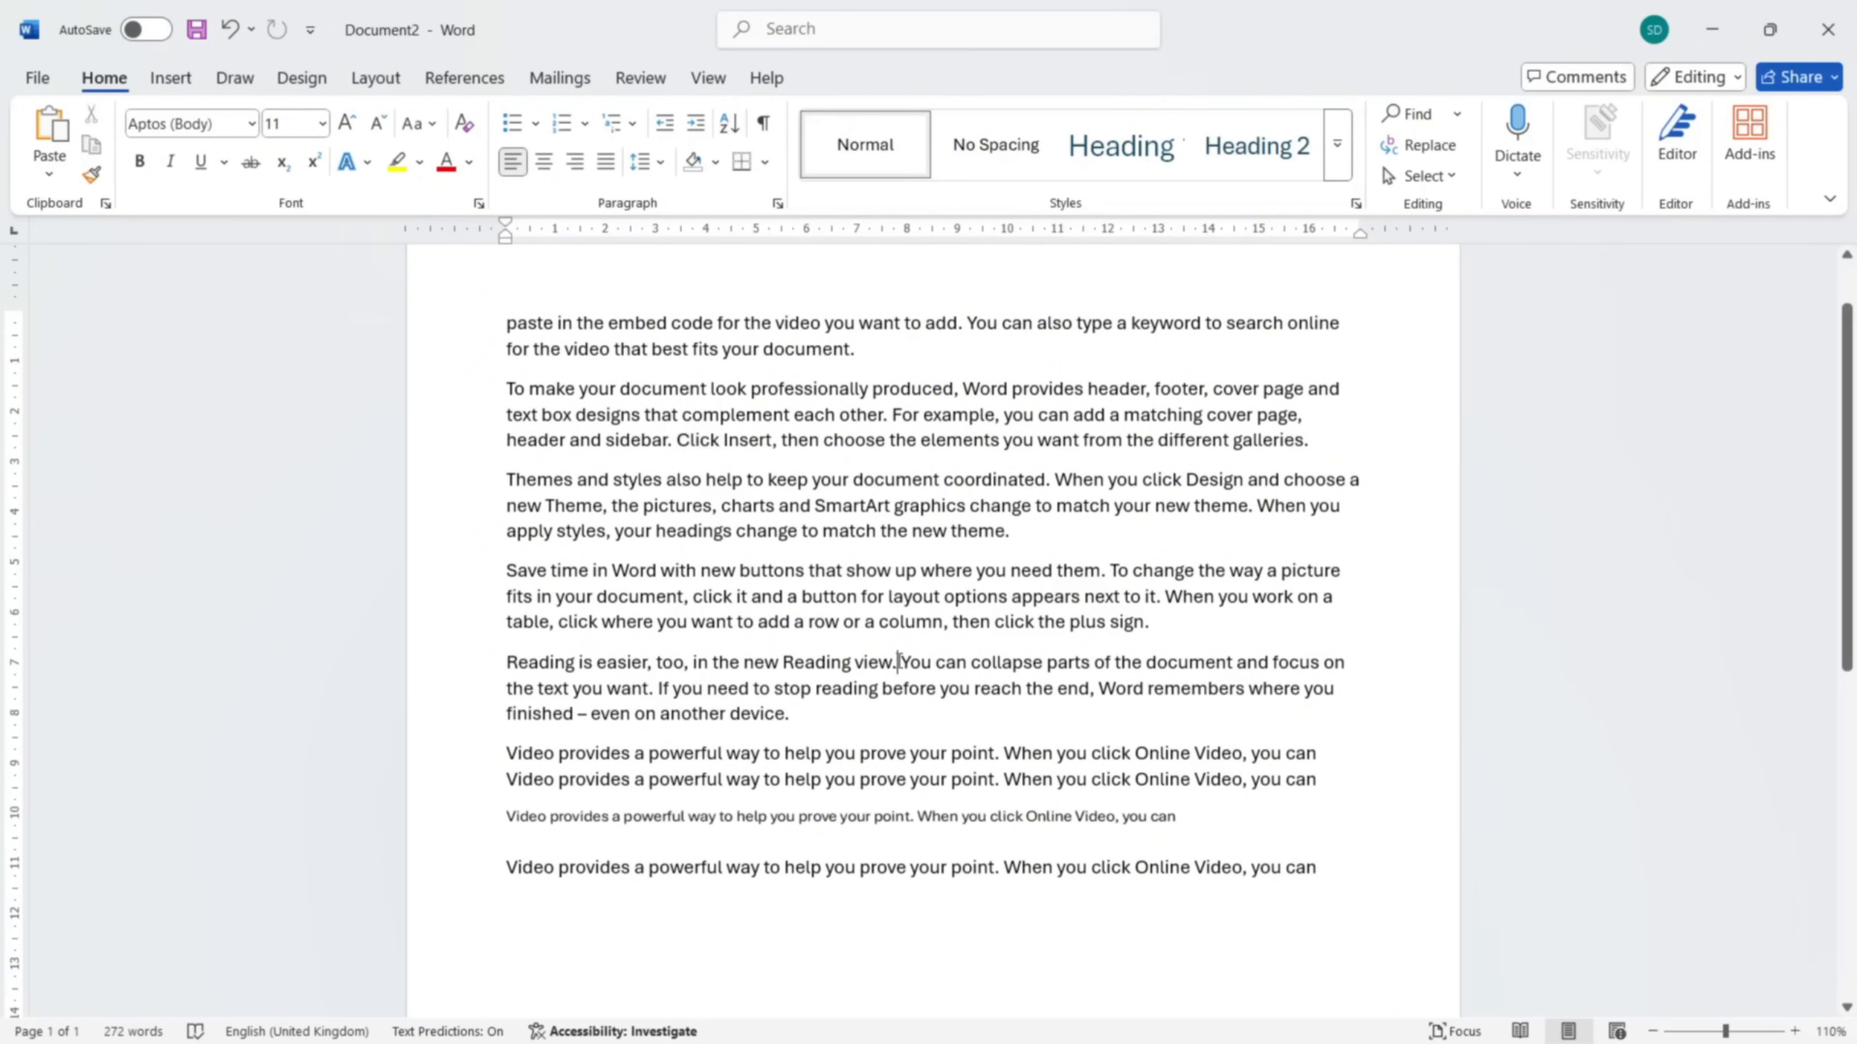
{"action": "right_click", "coordinate": [901, 664]}
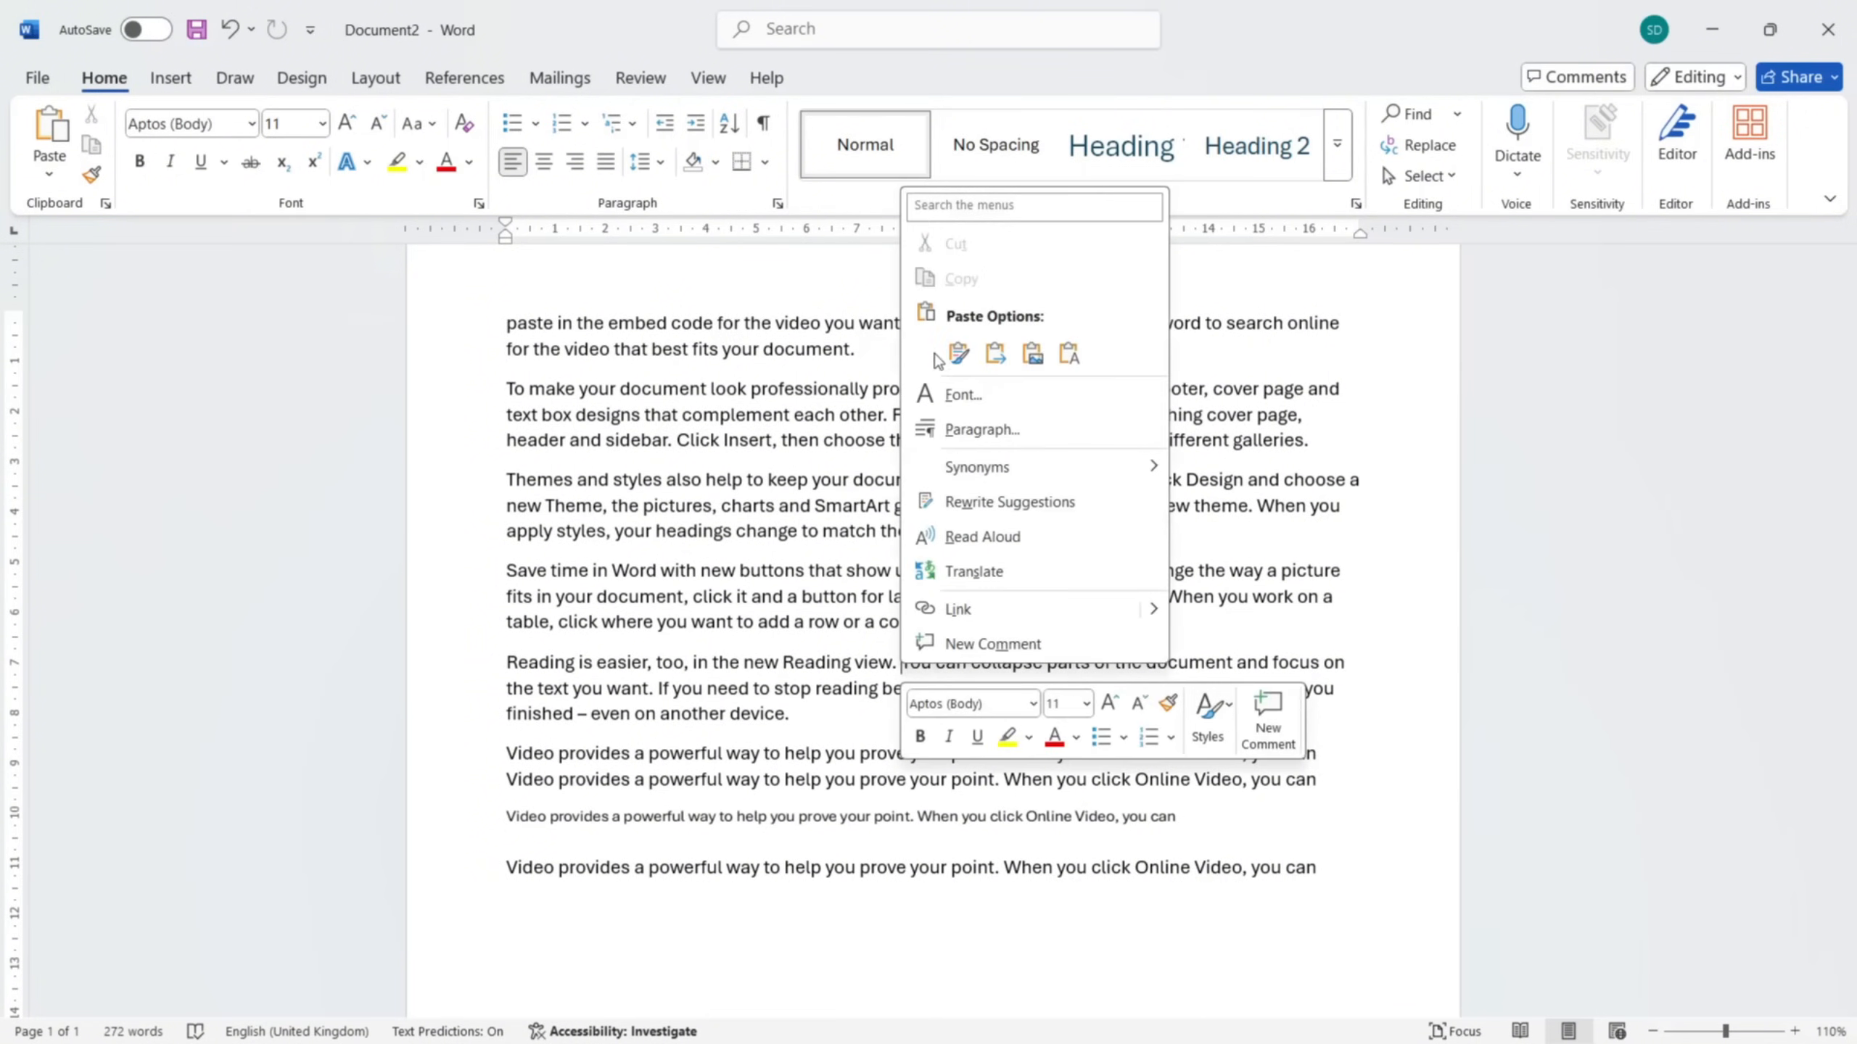
{"action": "left_click", "coordinate": [960, 354]}
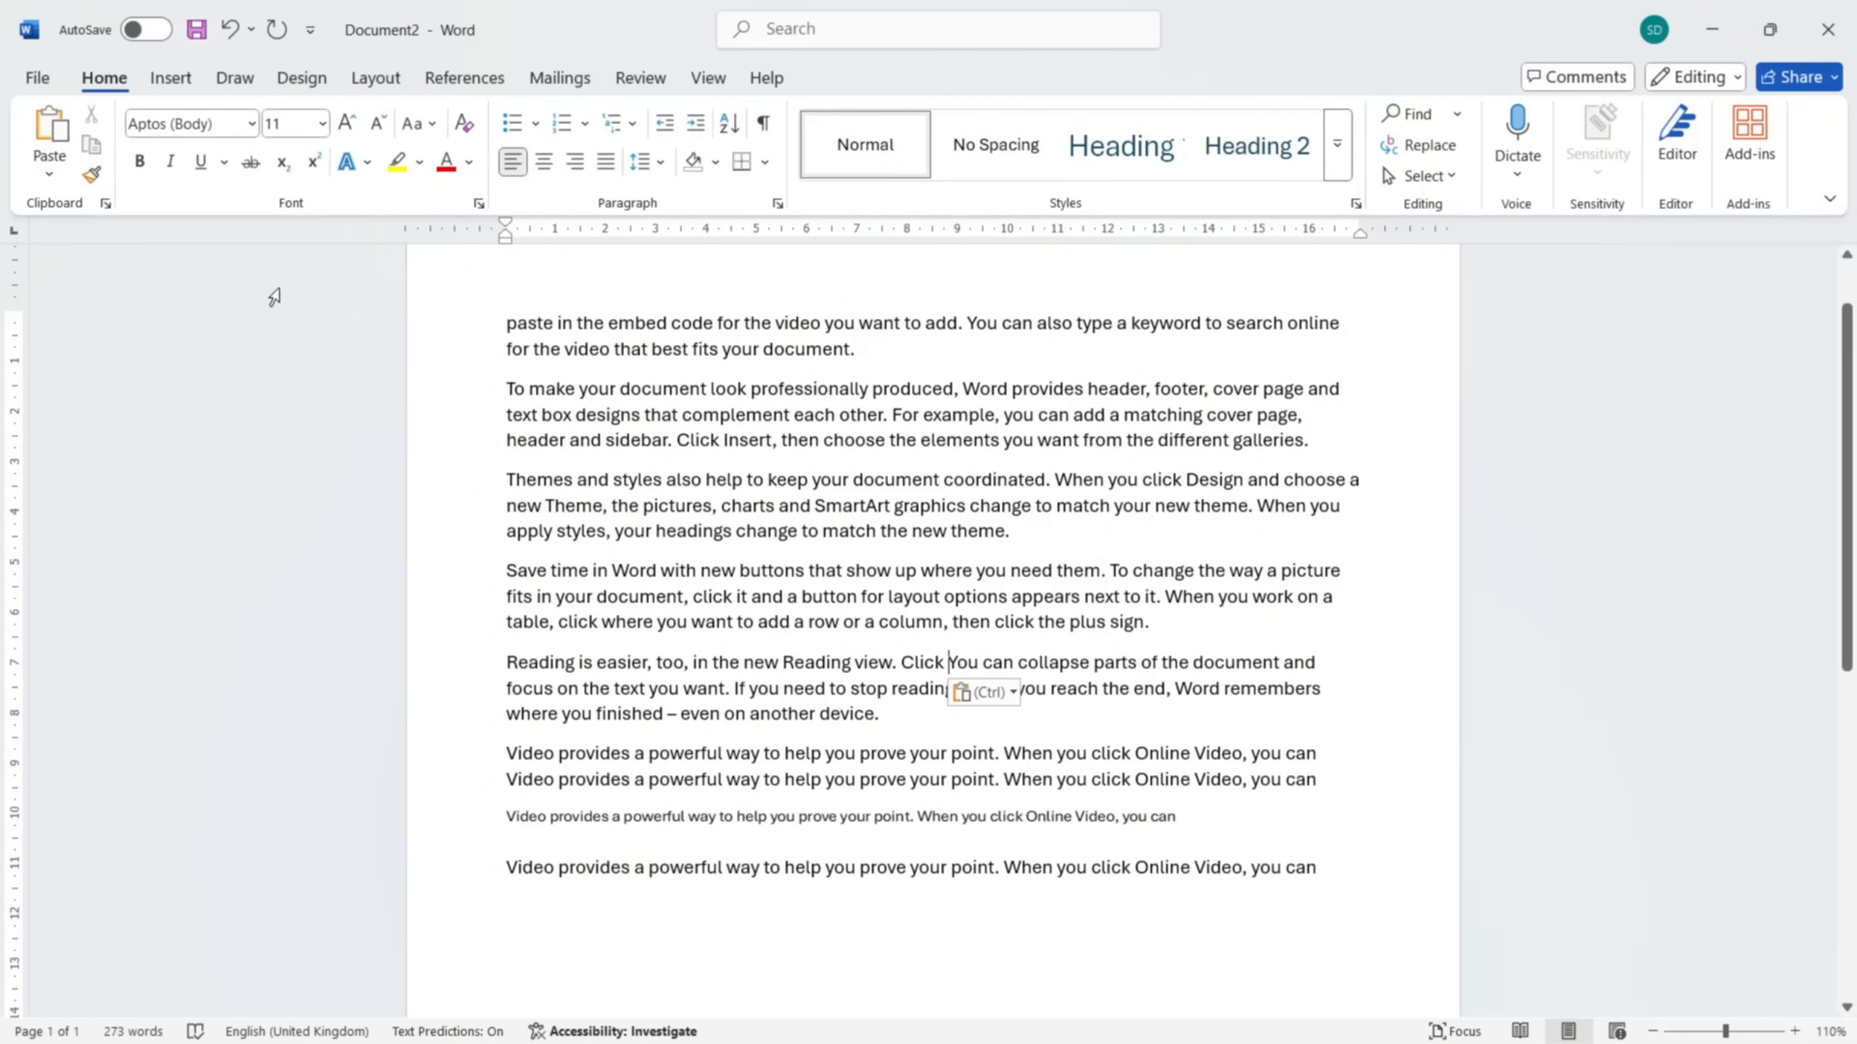
- Show the clipboard history and copy the first line of the paragraph starting "Save time in Word"
{"action": "left_click", "coordinate": [106, 205]}
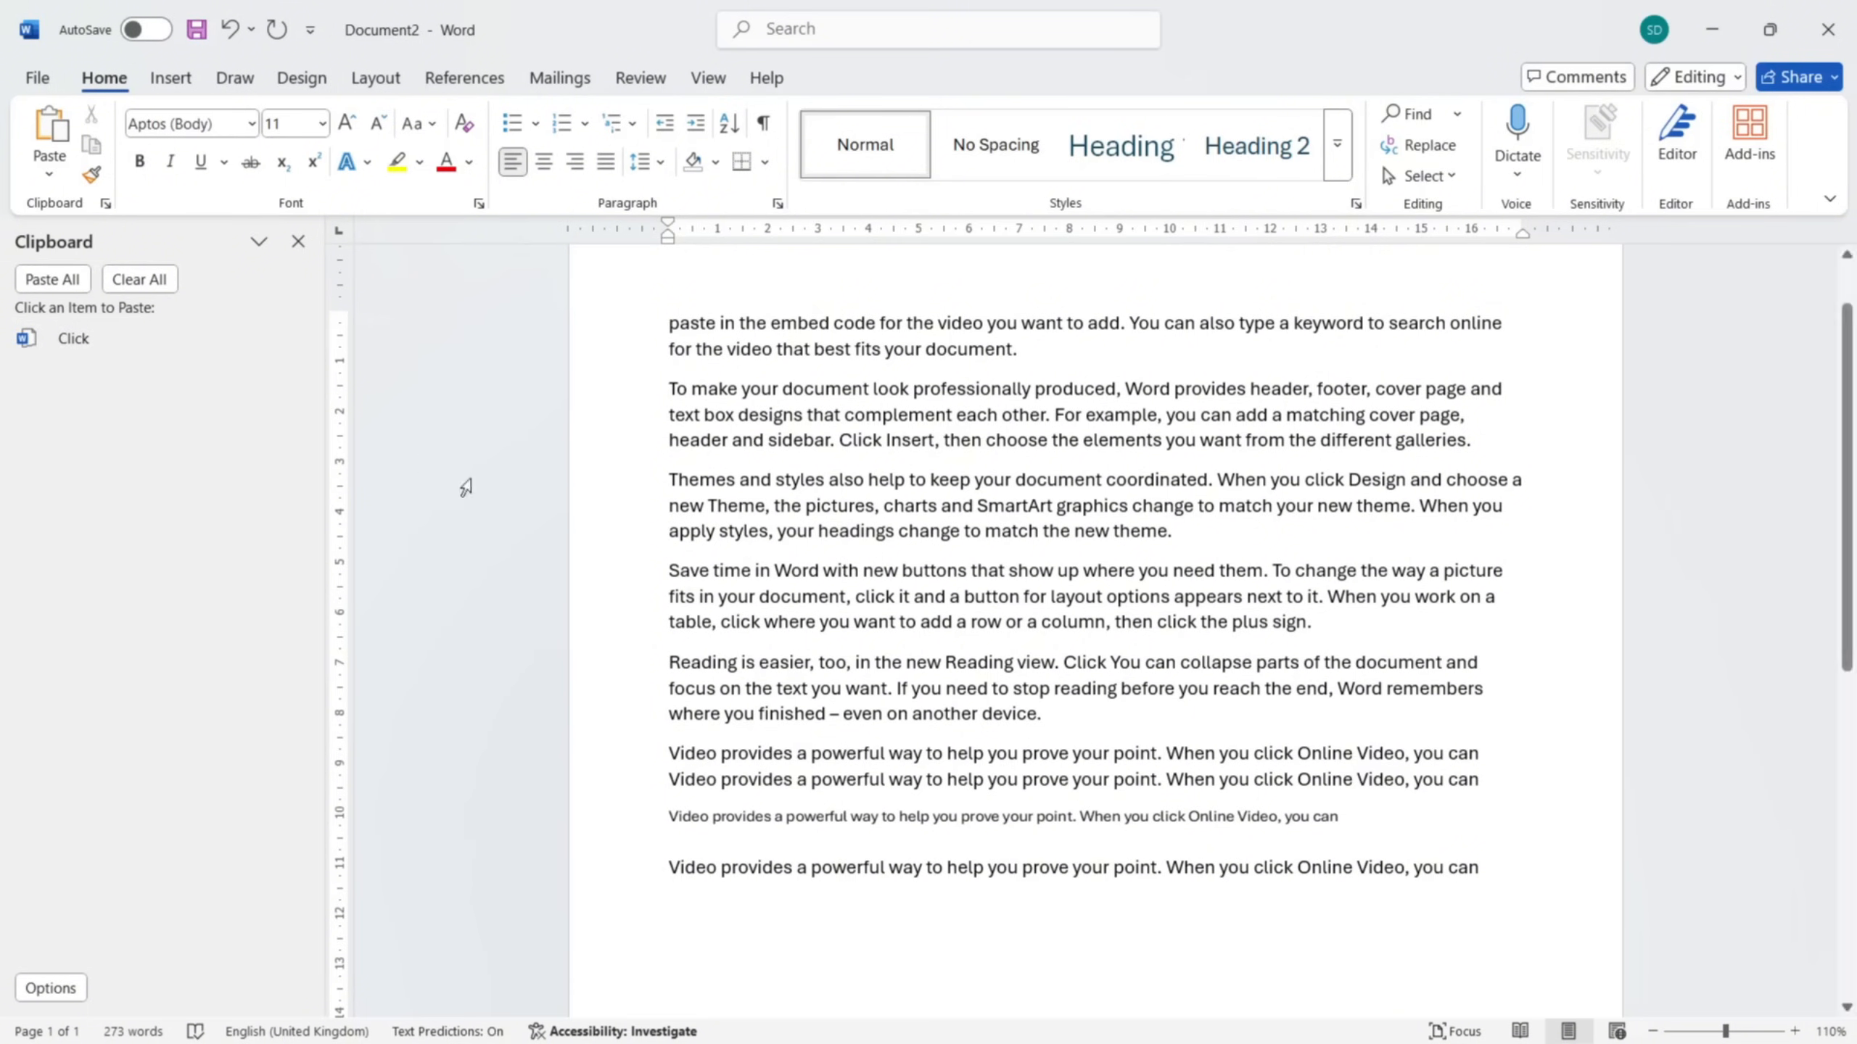
{"action": "left_click", "coordinate": [623, 575]}
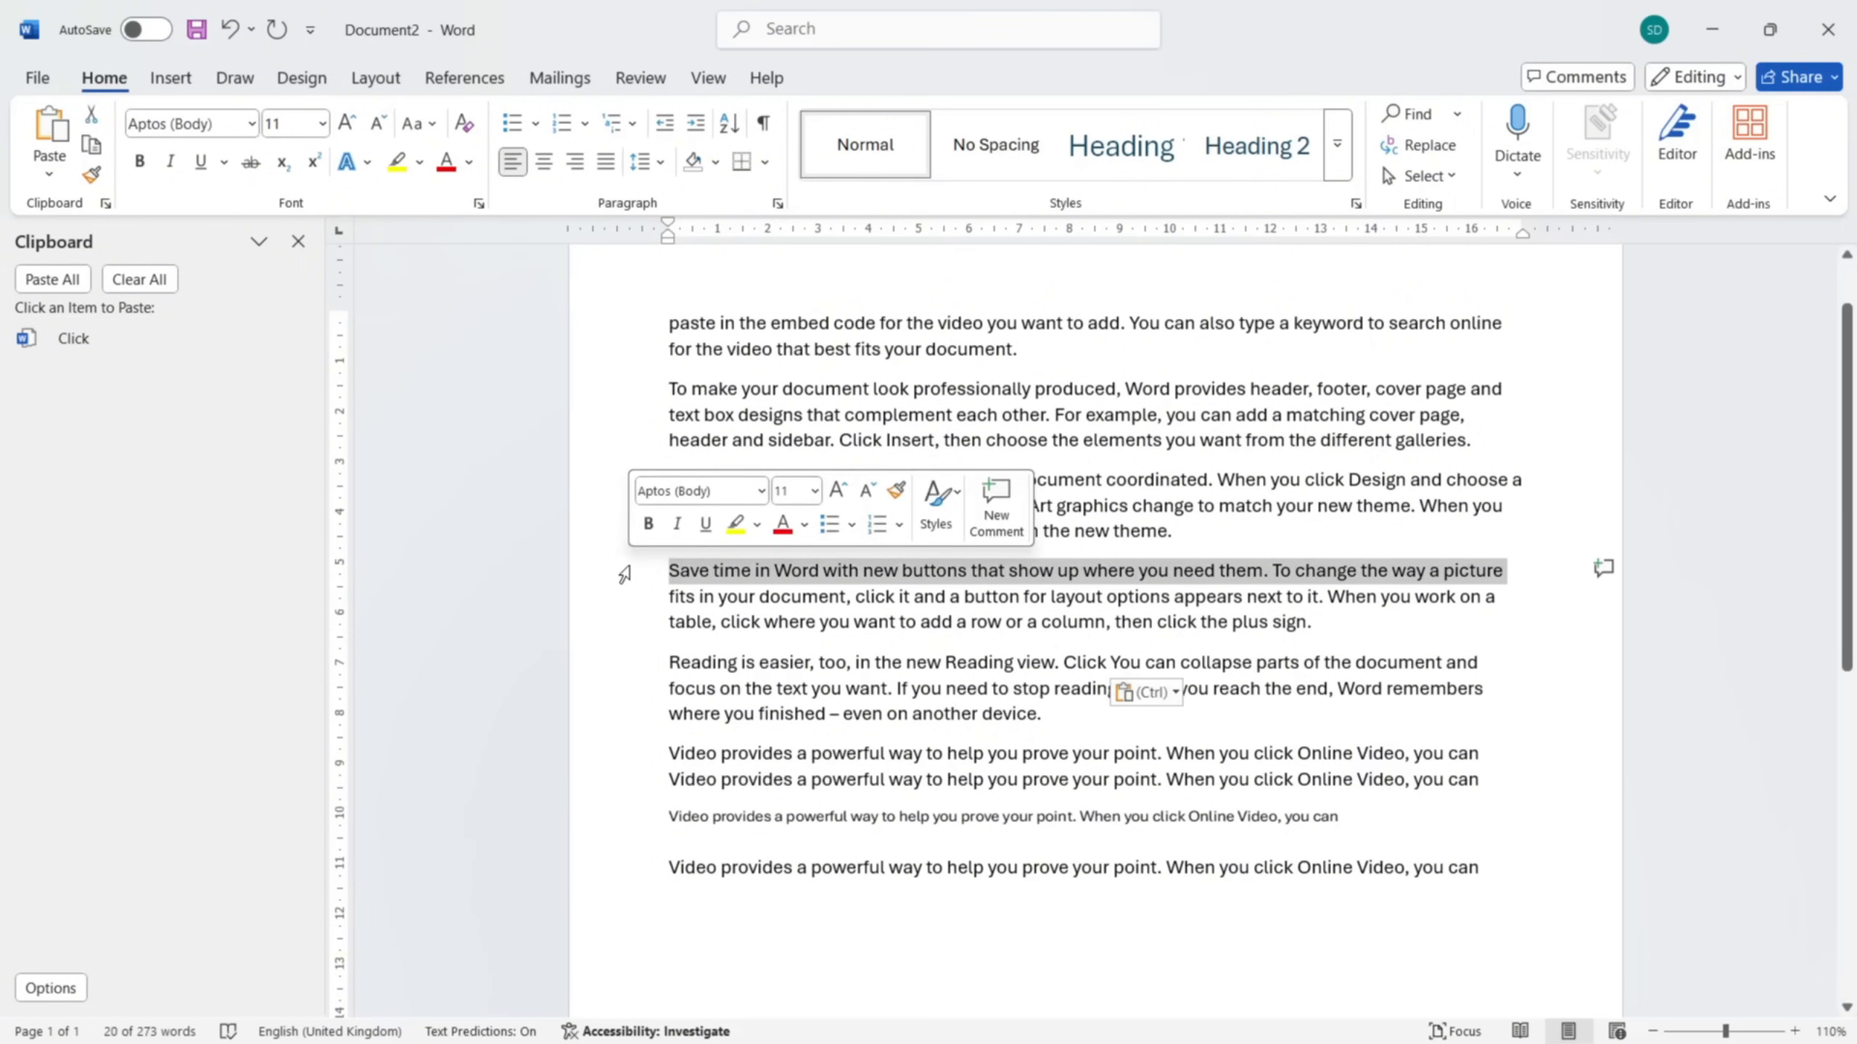
{"action": "right_click", "coordinate": [624, 575]}
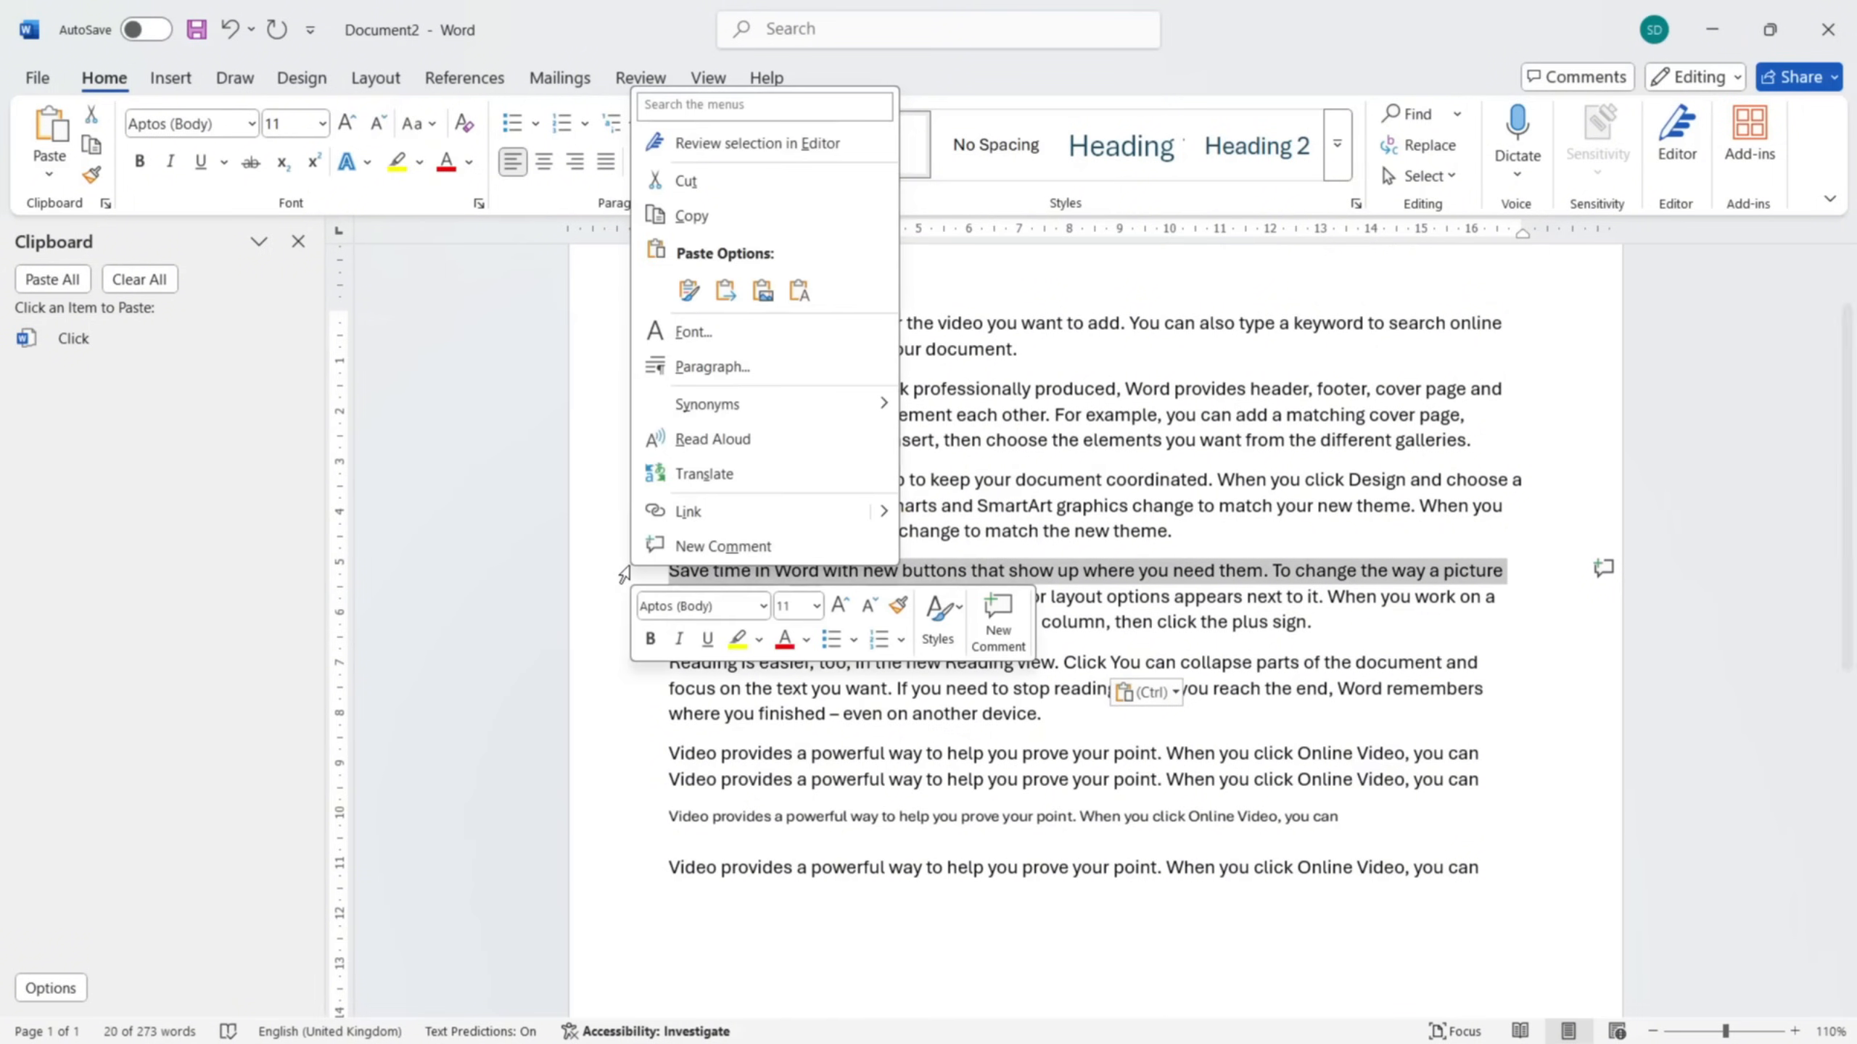
{"action": "left_click", "coordinate": [689, 217]}
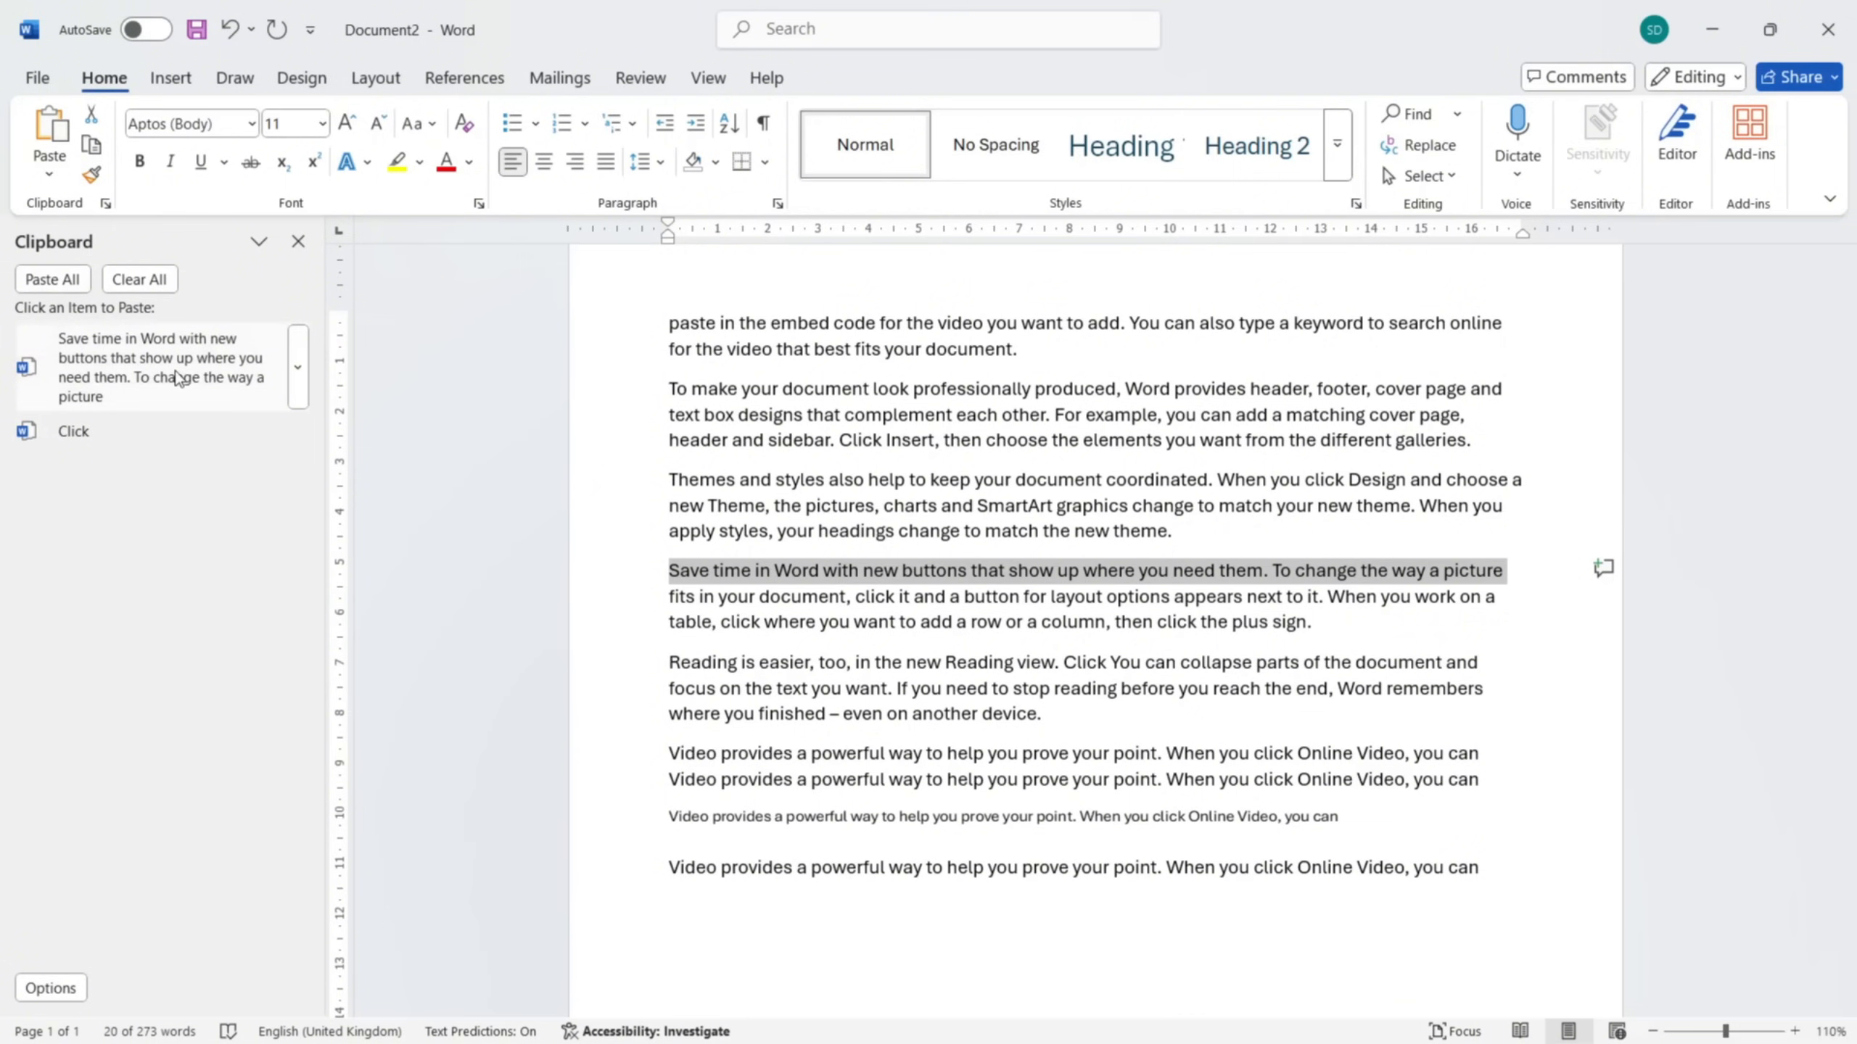
- Copy the word "document" from the first sentence of the "Themes and styles" paragraph
{"action": "double_click", "coordinate": [1092, 483]}
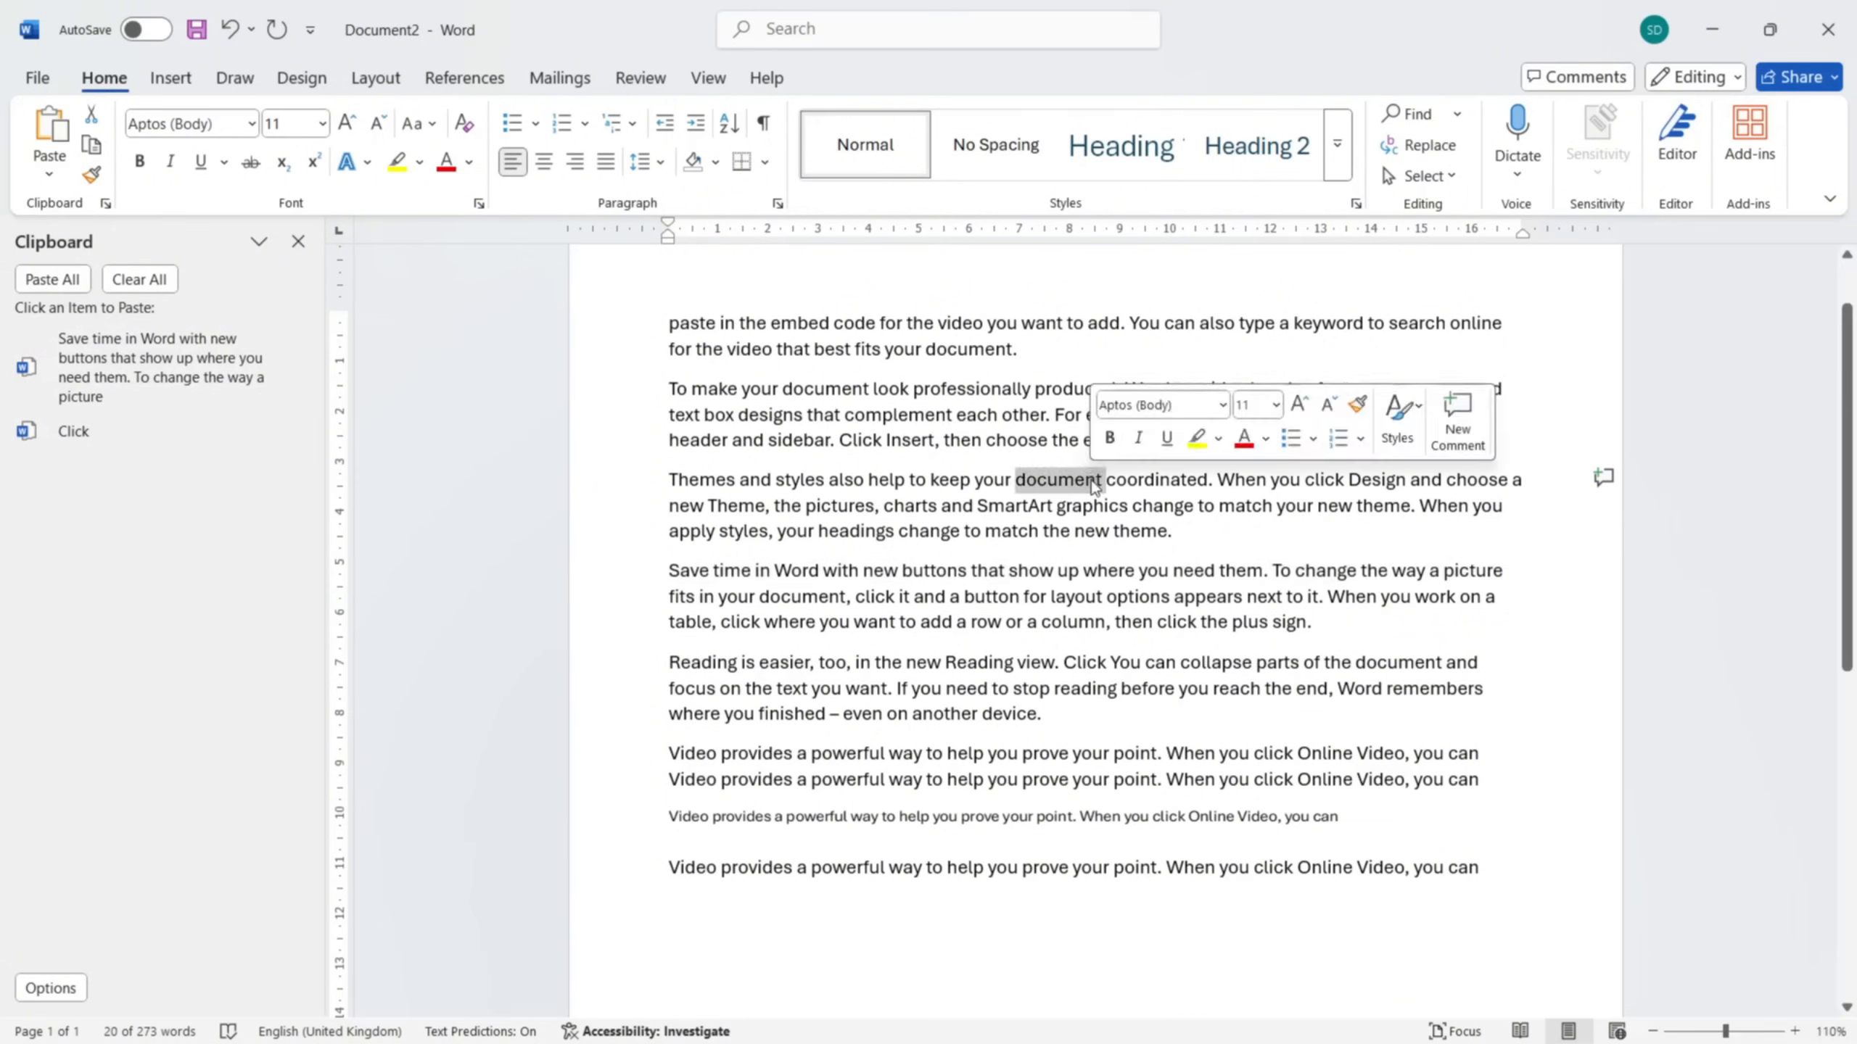
{"action": "right_click", "coordinate": [1092, 483]}
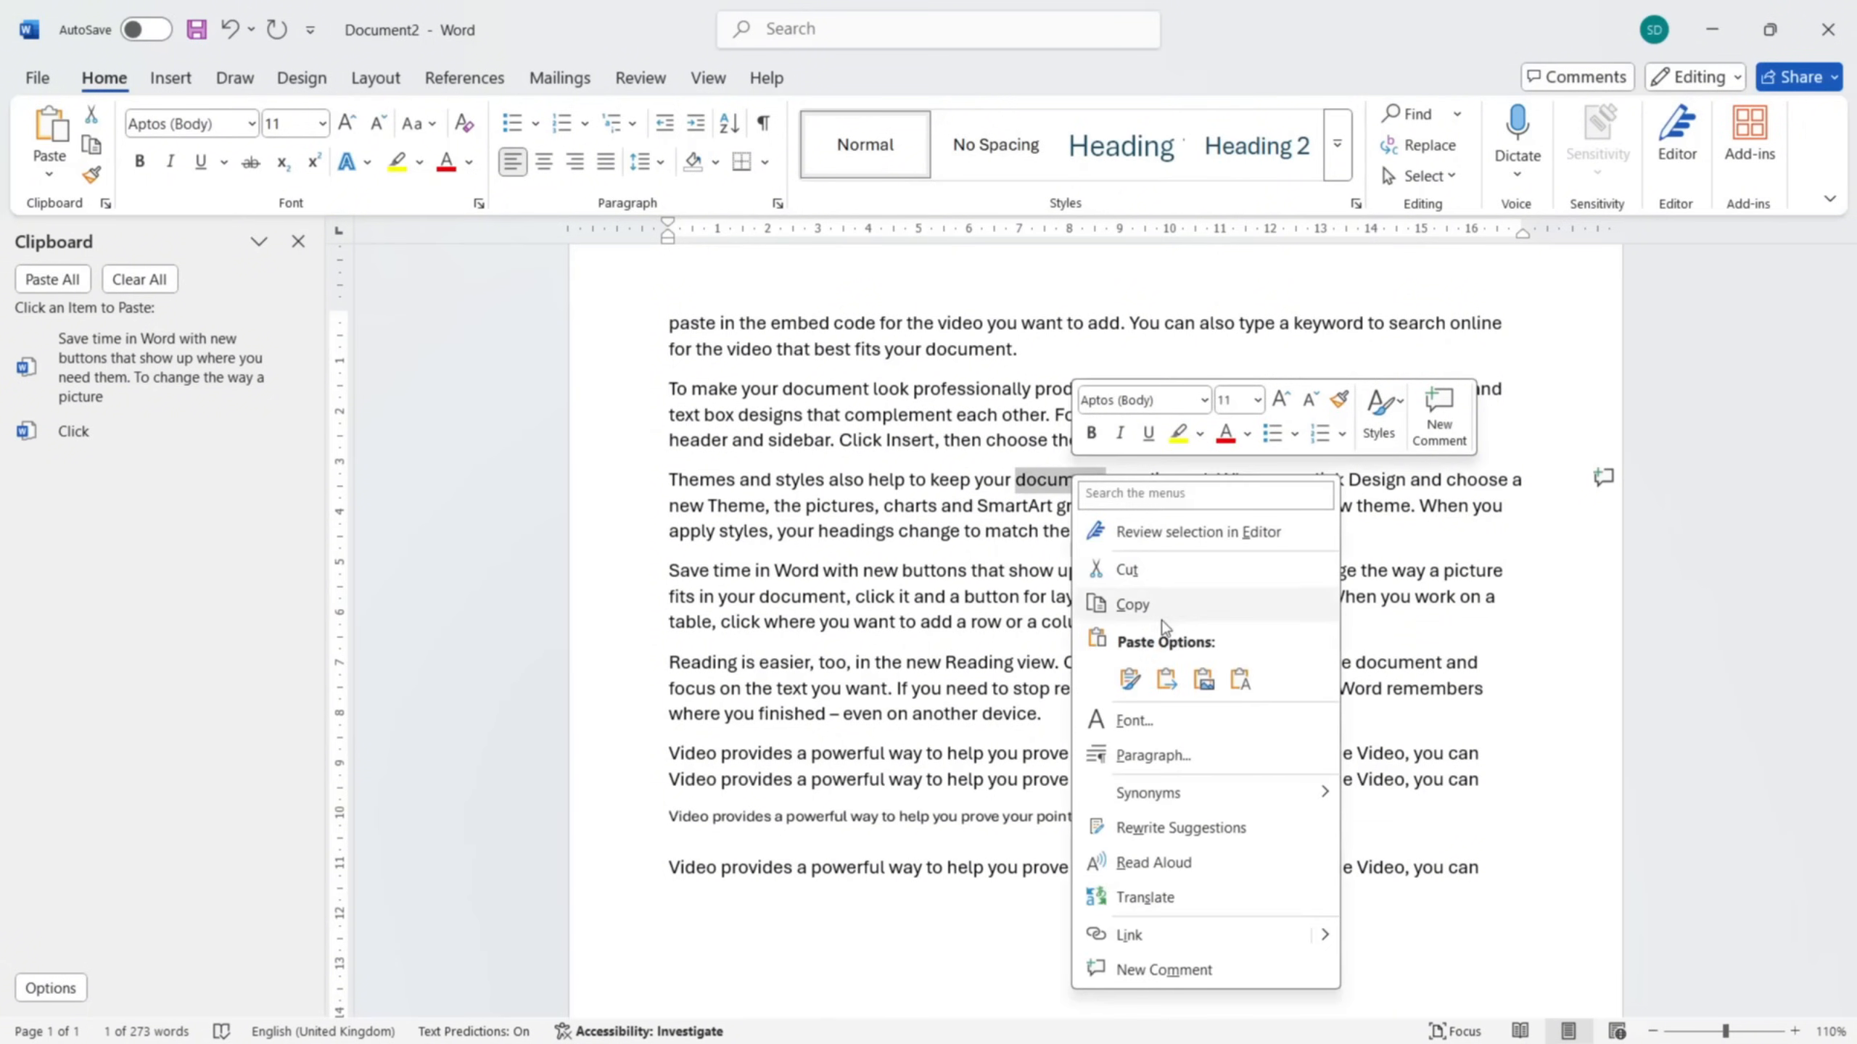
{"action": "left_click", "coordinate": [1133, 605]}
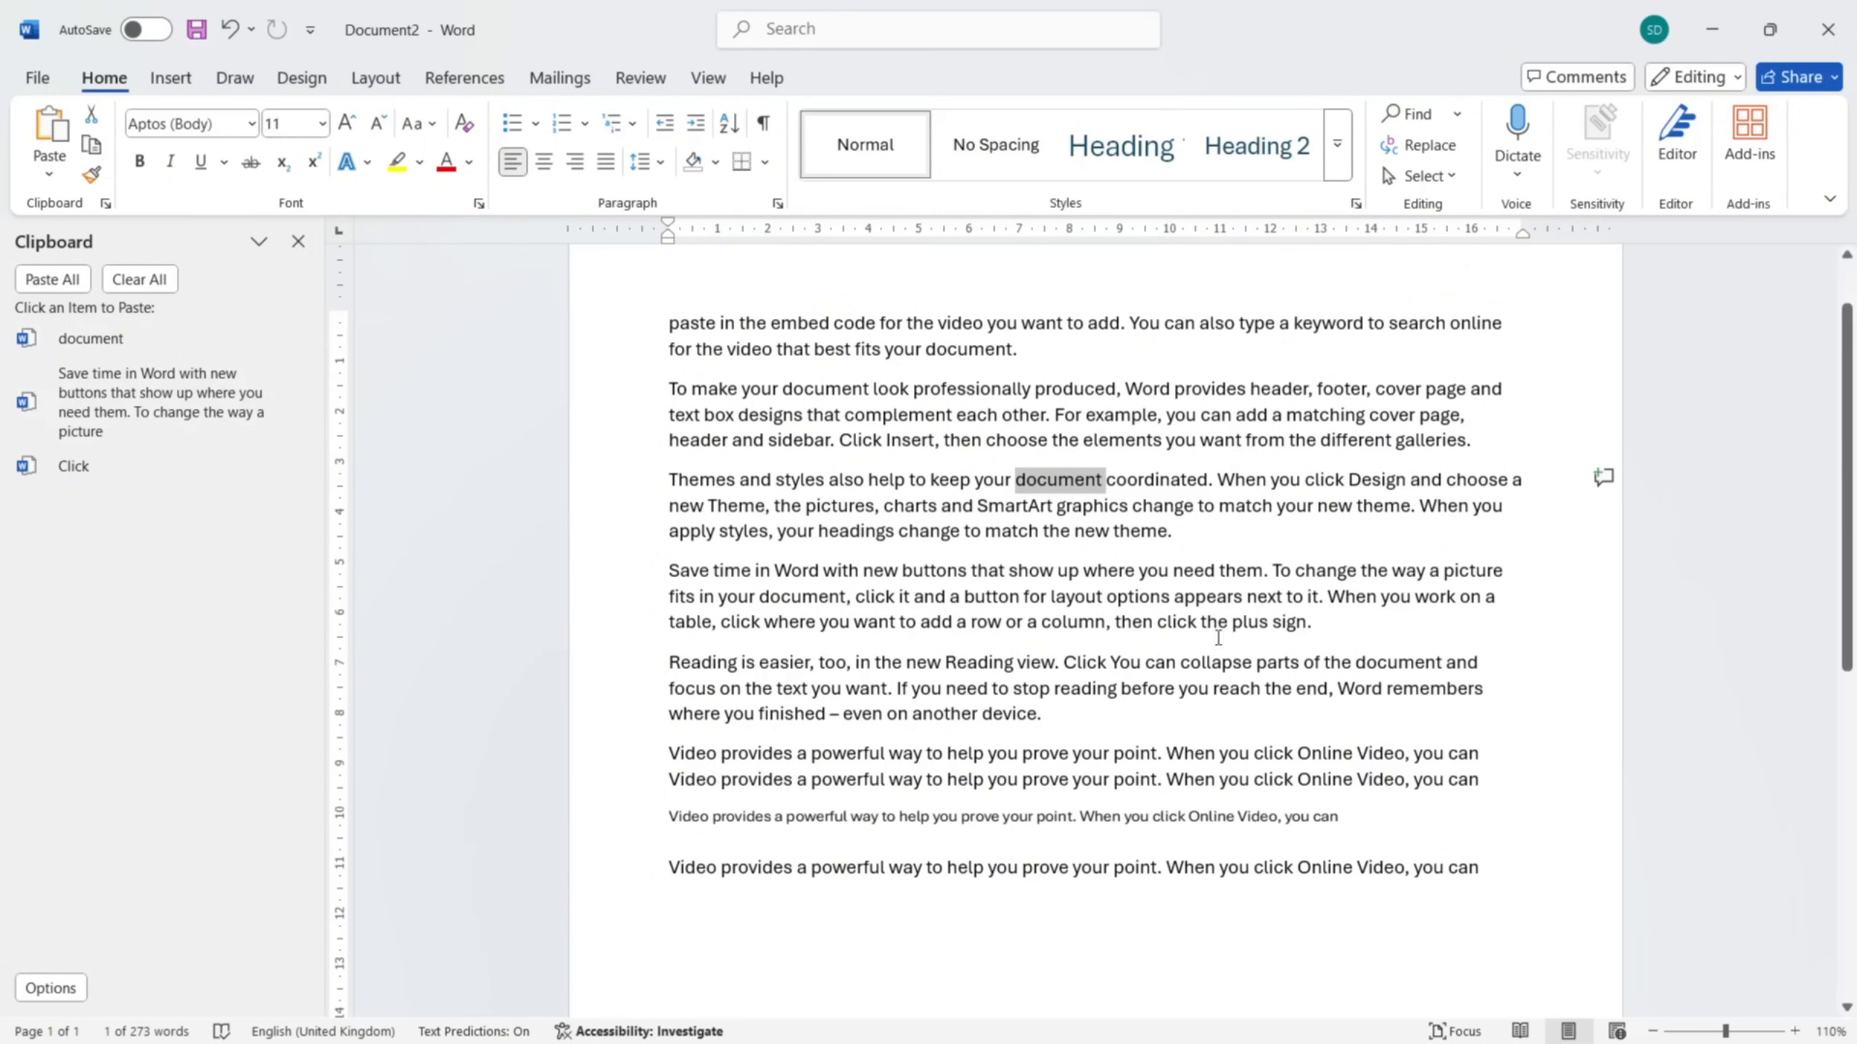
- Add a new paragraph at the end of the text and paste "document" there, followed by the collected "Save time in Word" line
{"action": "left_click", "coordinate": [1550, 877]}
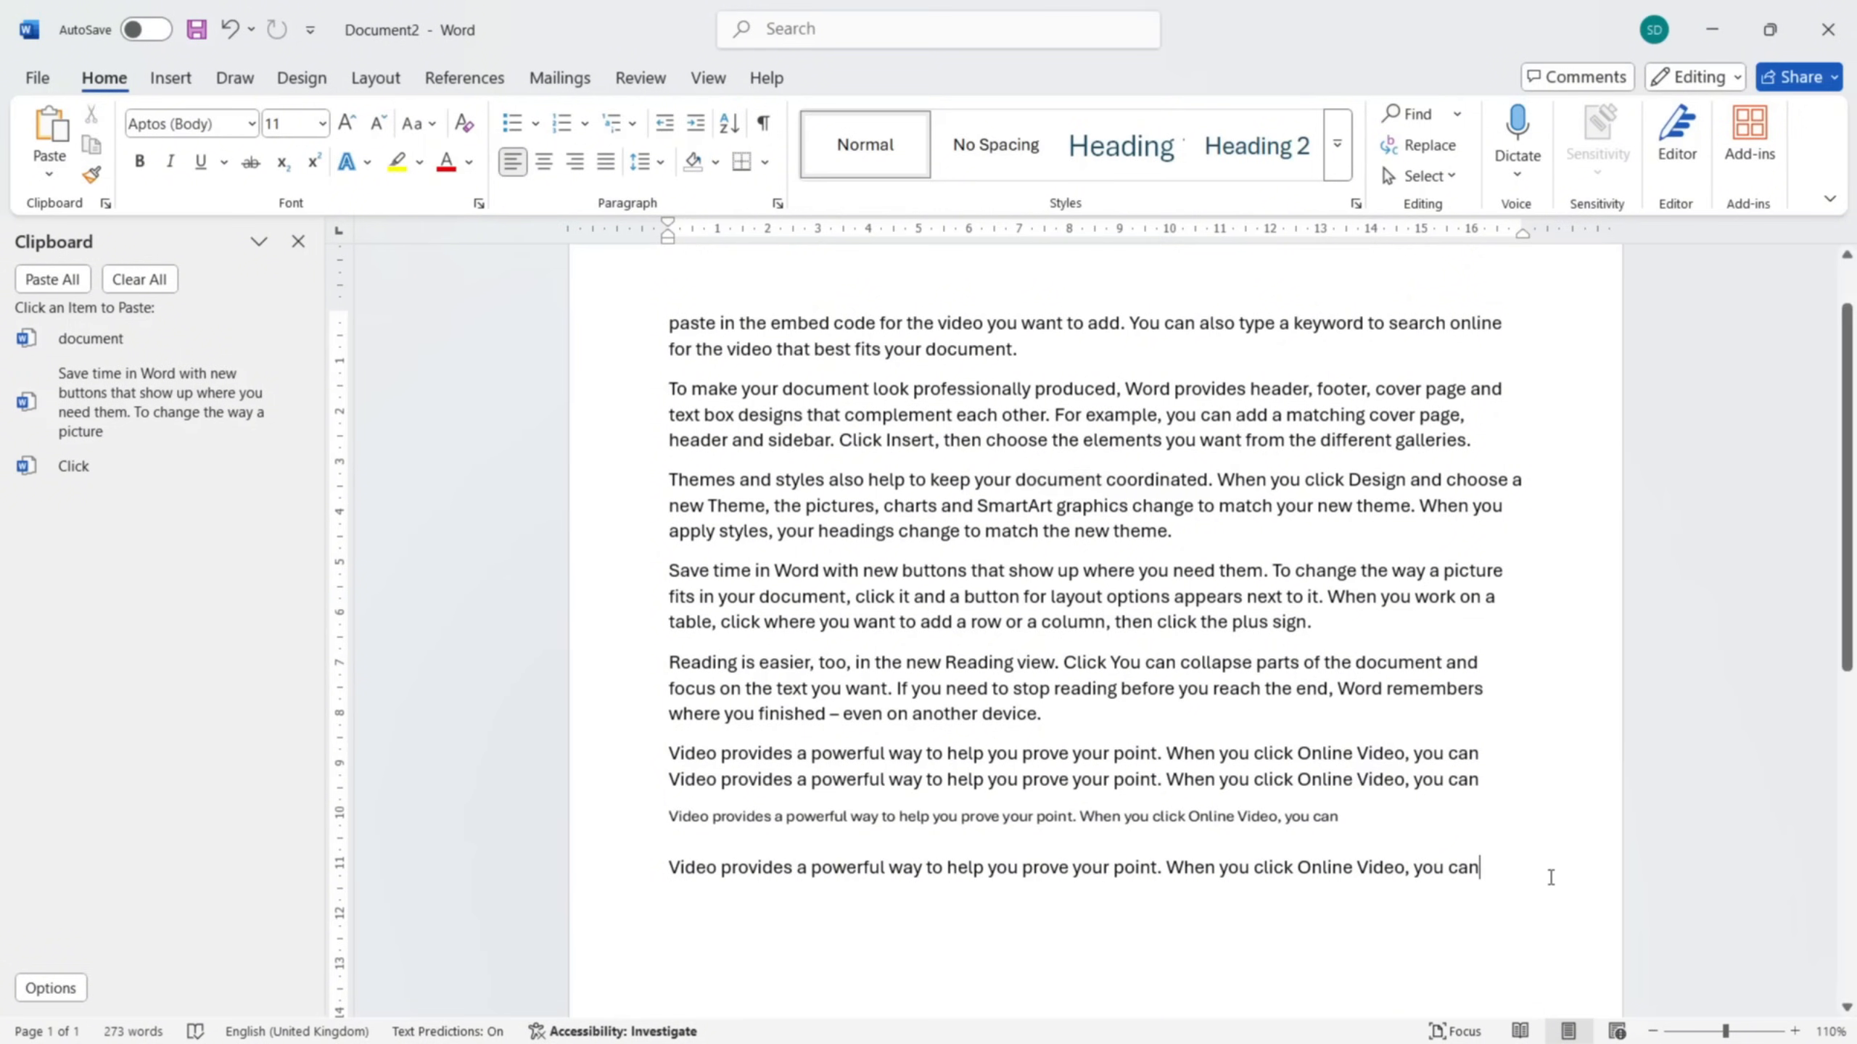
{"action": "key", "text": "Return"}
{"action": "right_click", "coordinate": [709, 906]}
{"action": "left_click", "coordinate": [764, 637]}
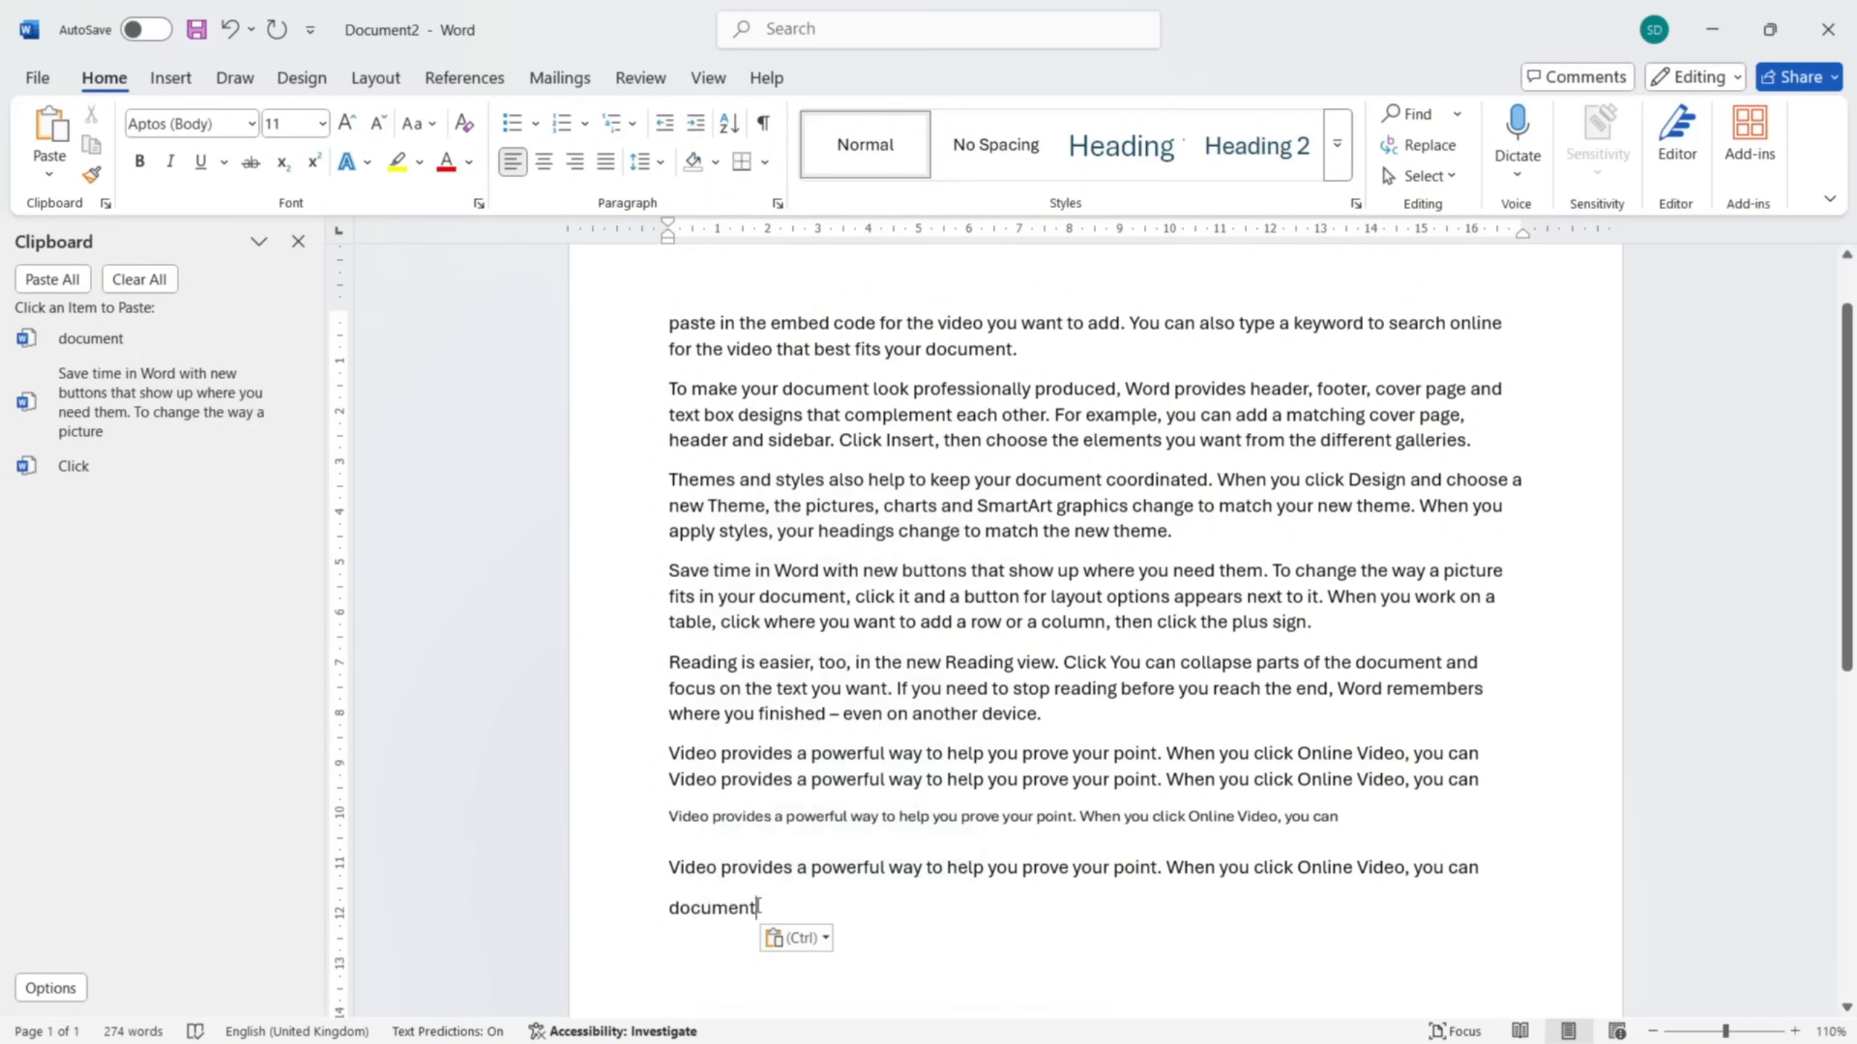
{"action": "left_click", "coordinate": [166, 414]}
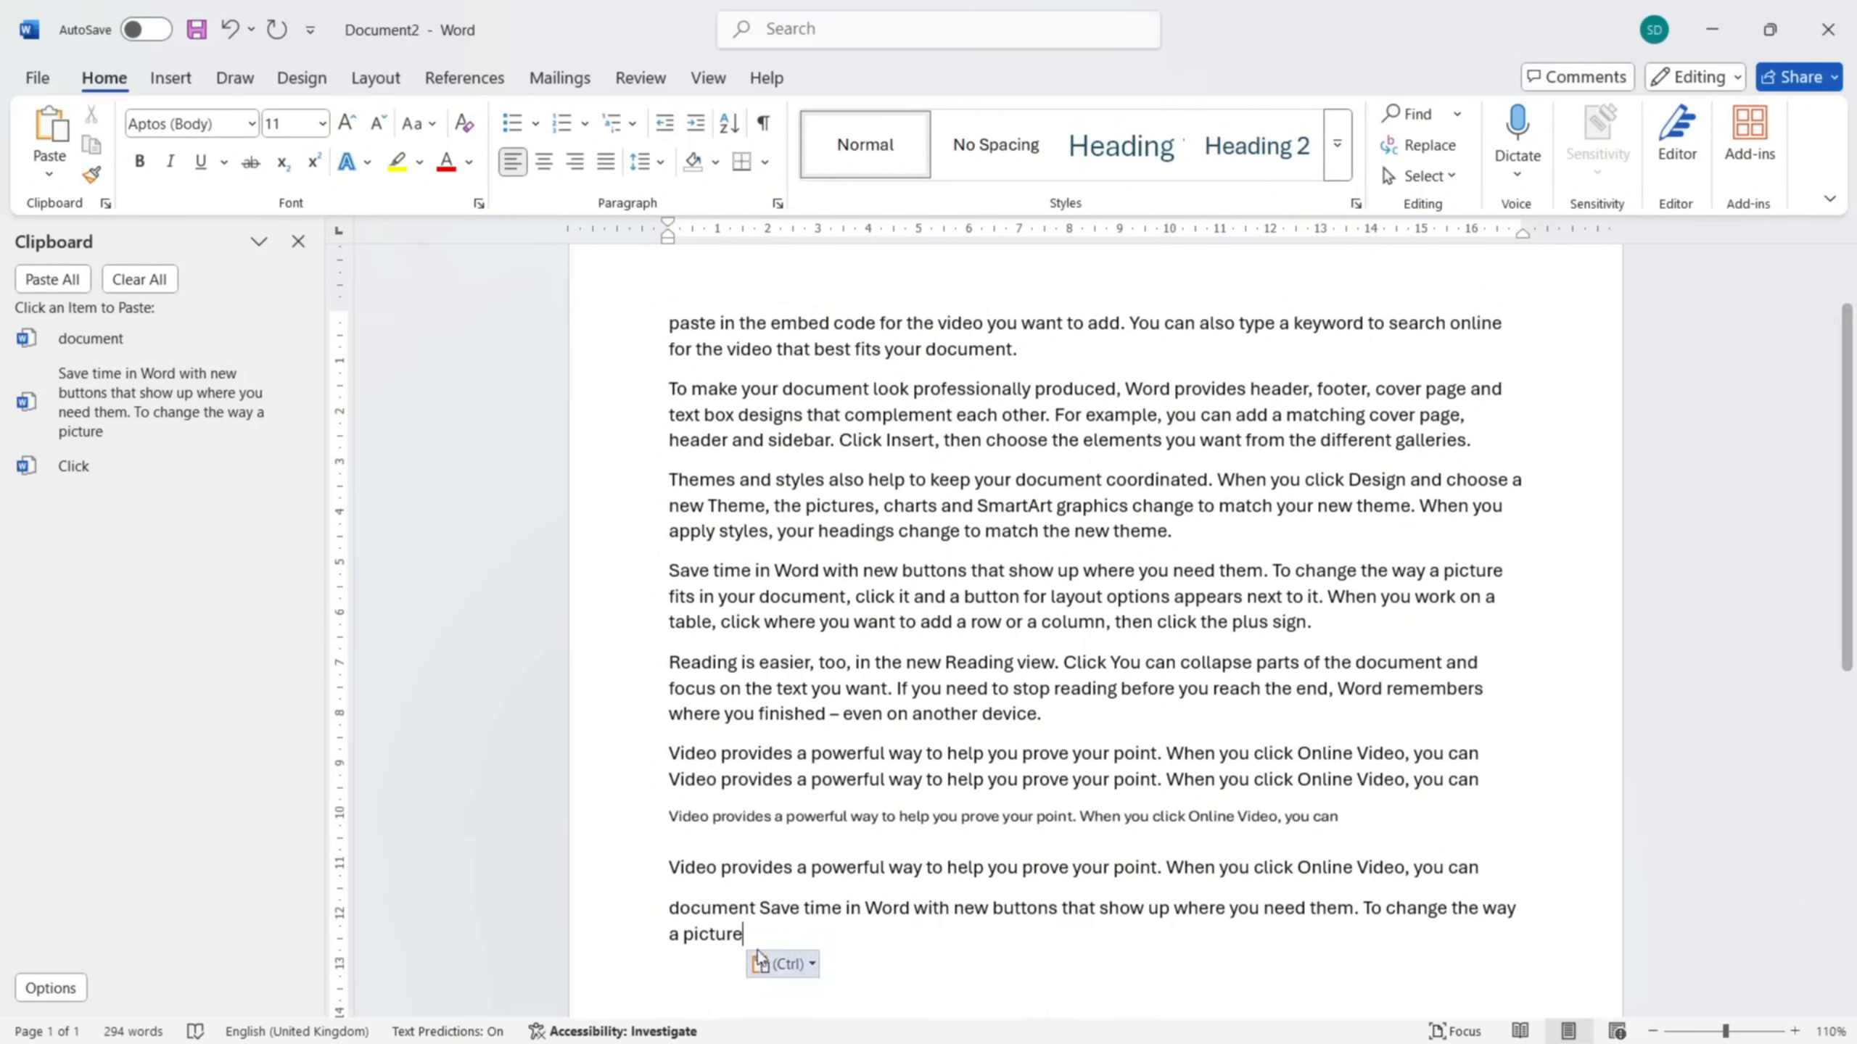
- Paste all collected clipboard items after the last line, then clear the clipboard history and close it
{"action": "left_click", "coordinate": [55, 284]}
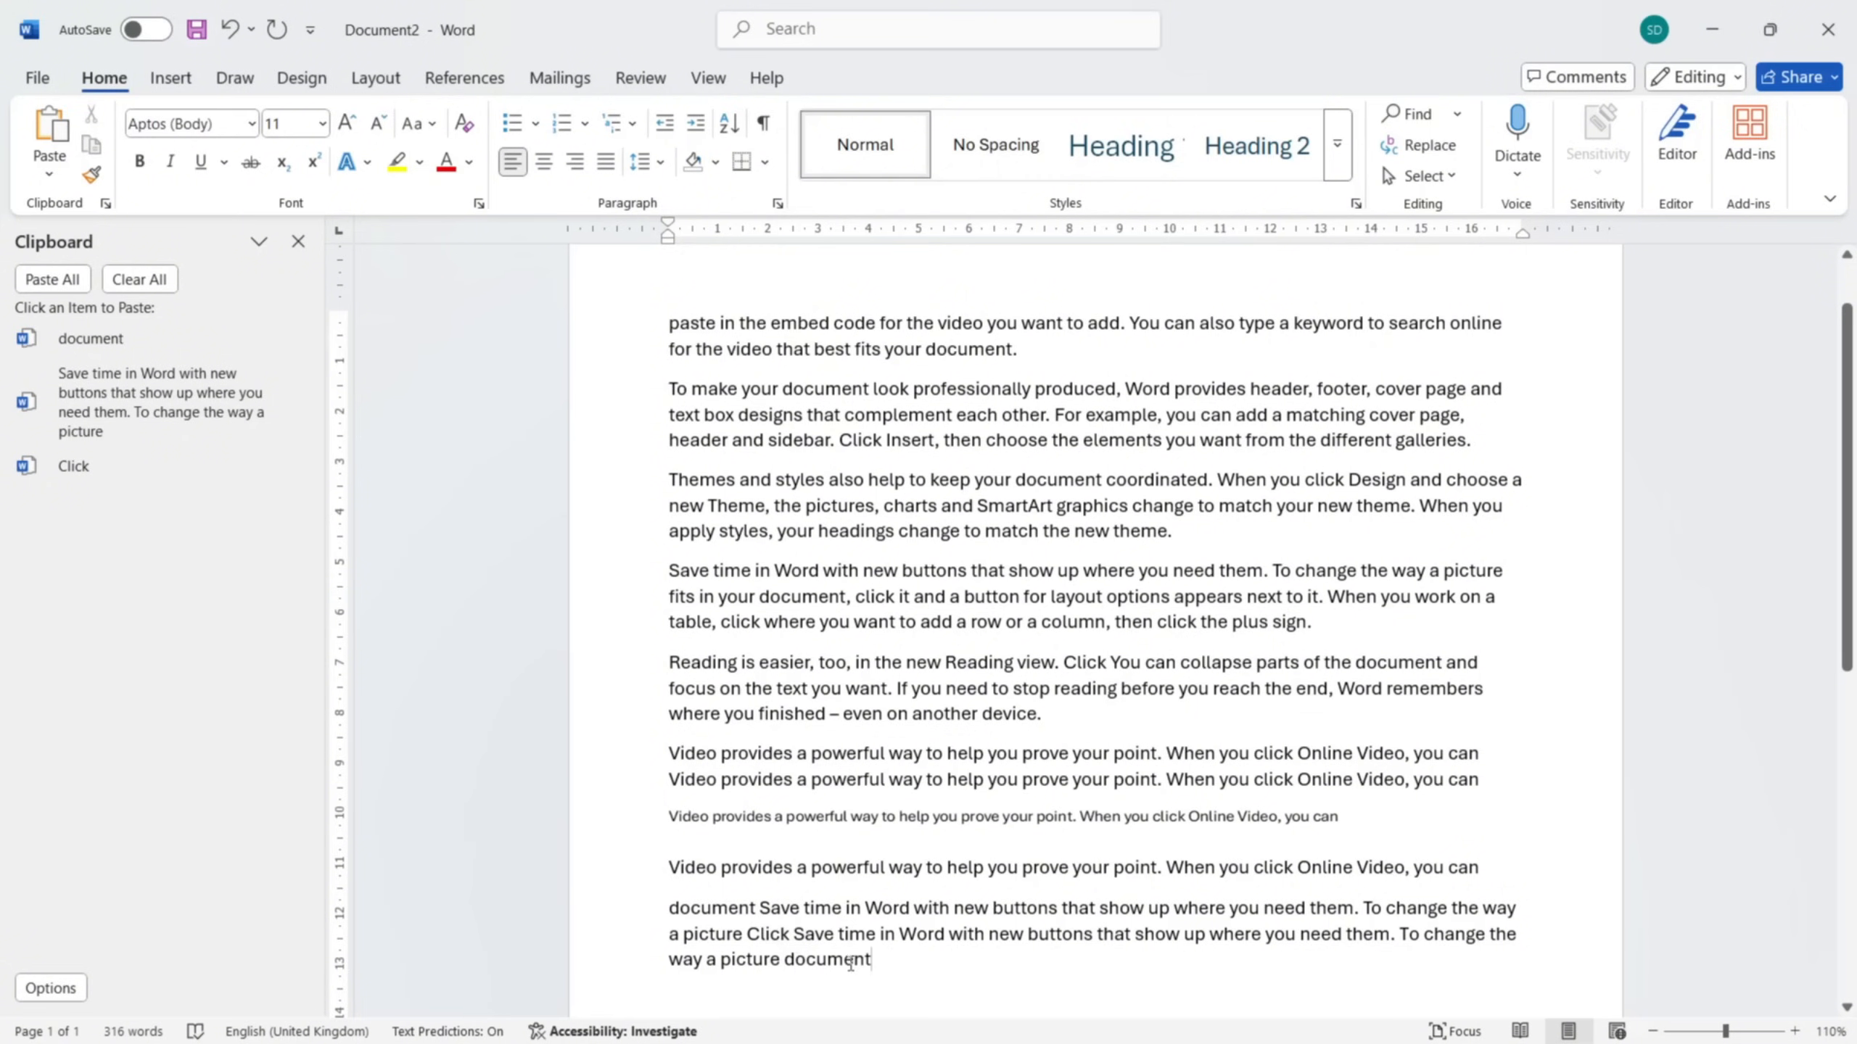
{"action": "left_click", "coordinate": [141, 280]}
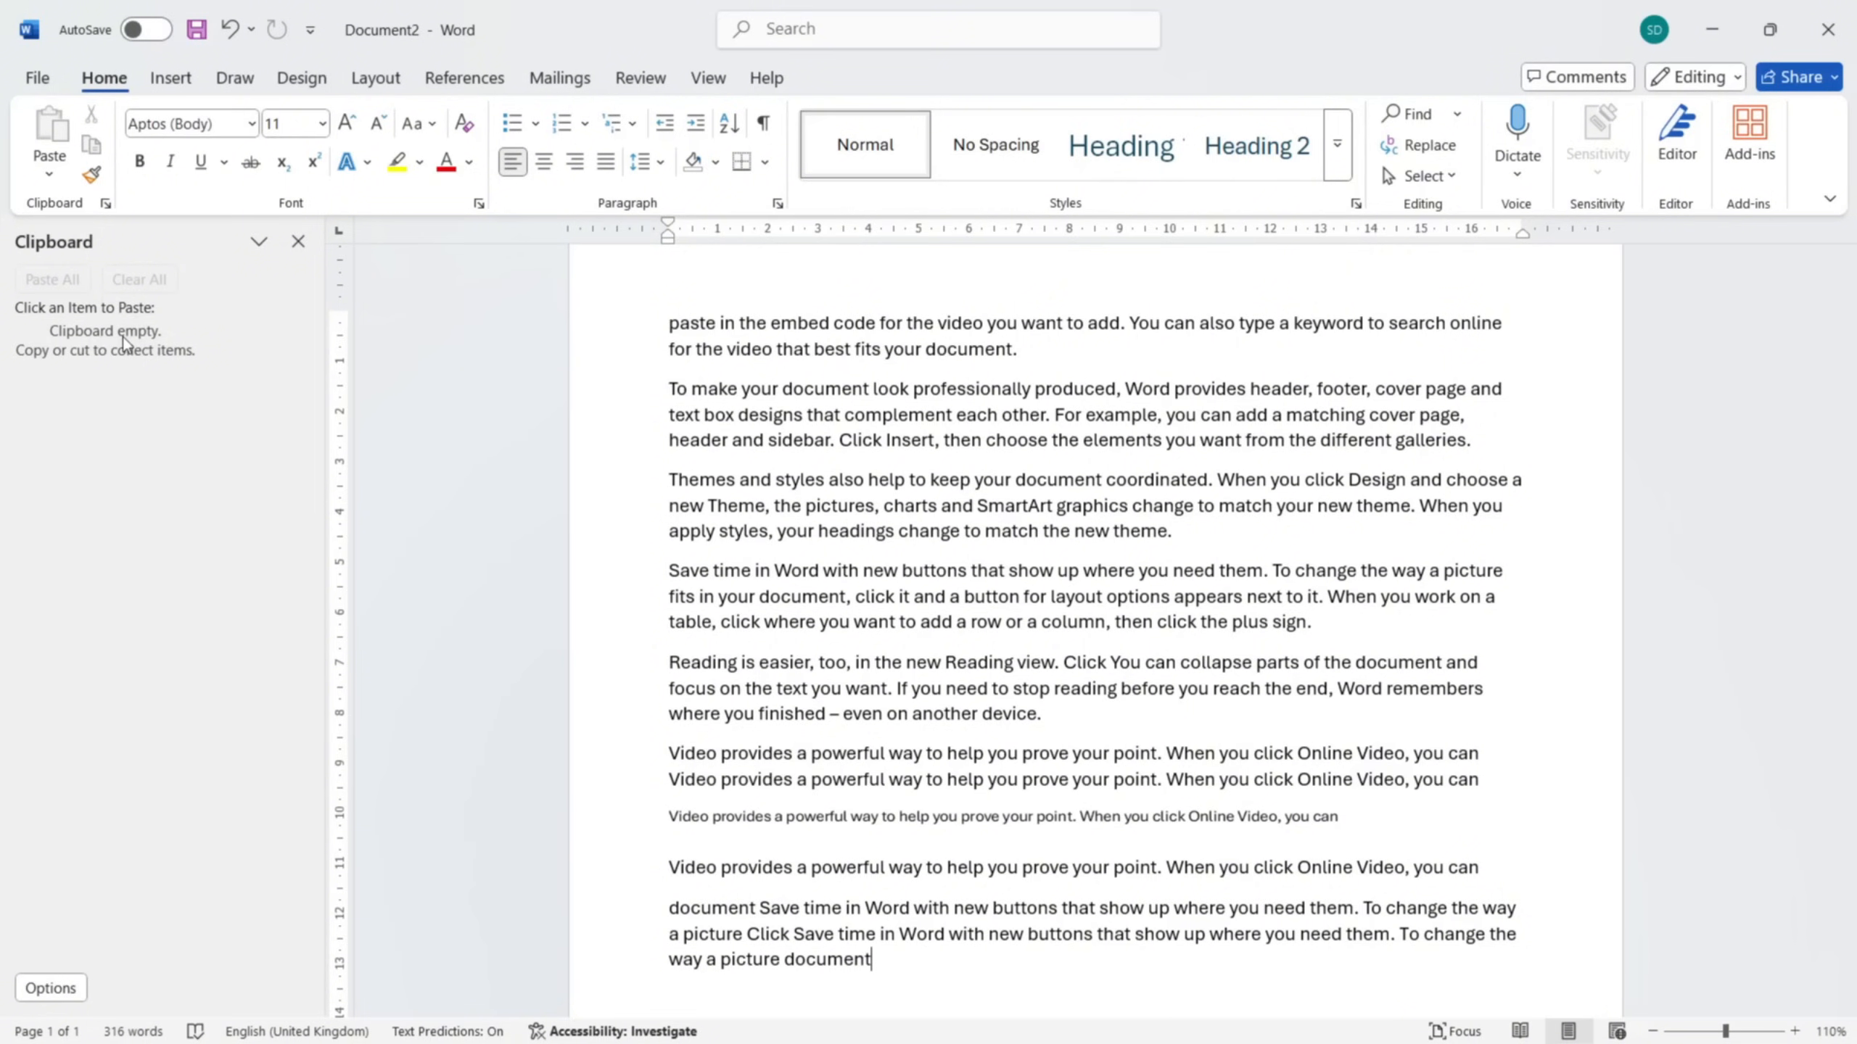
{"action": "left_click", "coordinate": [298, 242]}
- Copy the word "Save" from the start of the "Save time in Word" paragraph and show the clipboard history again
{"action": "scroll", "coordinate": [701, 693], "scroll_direction": "down", "scroll_amount": 2}
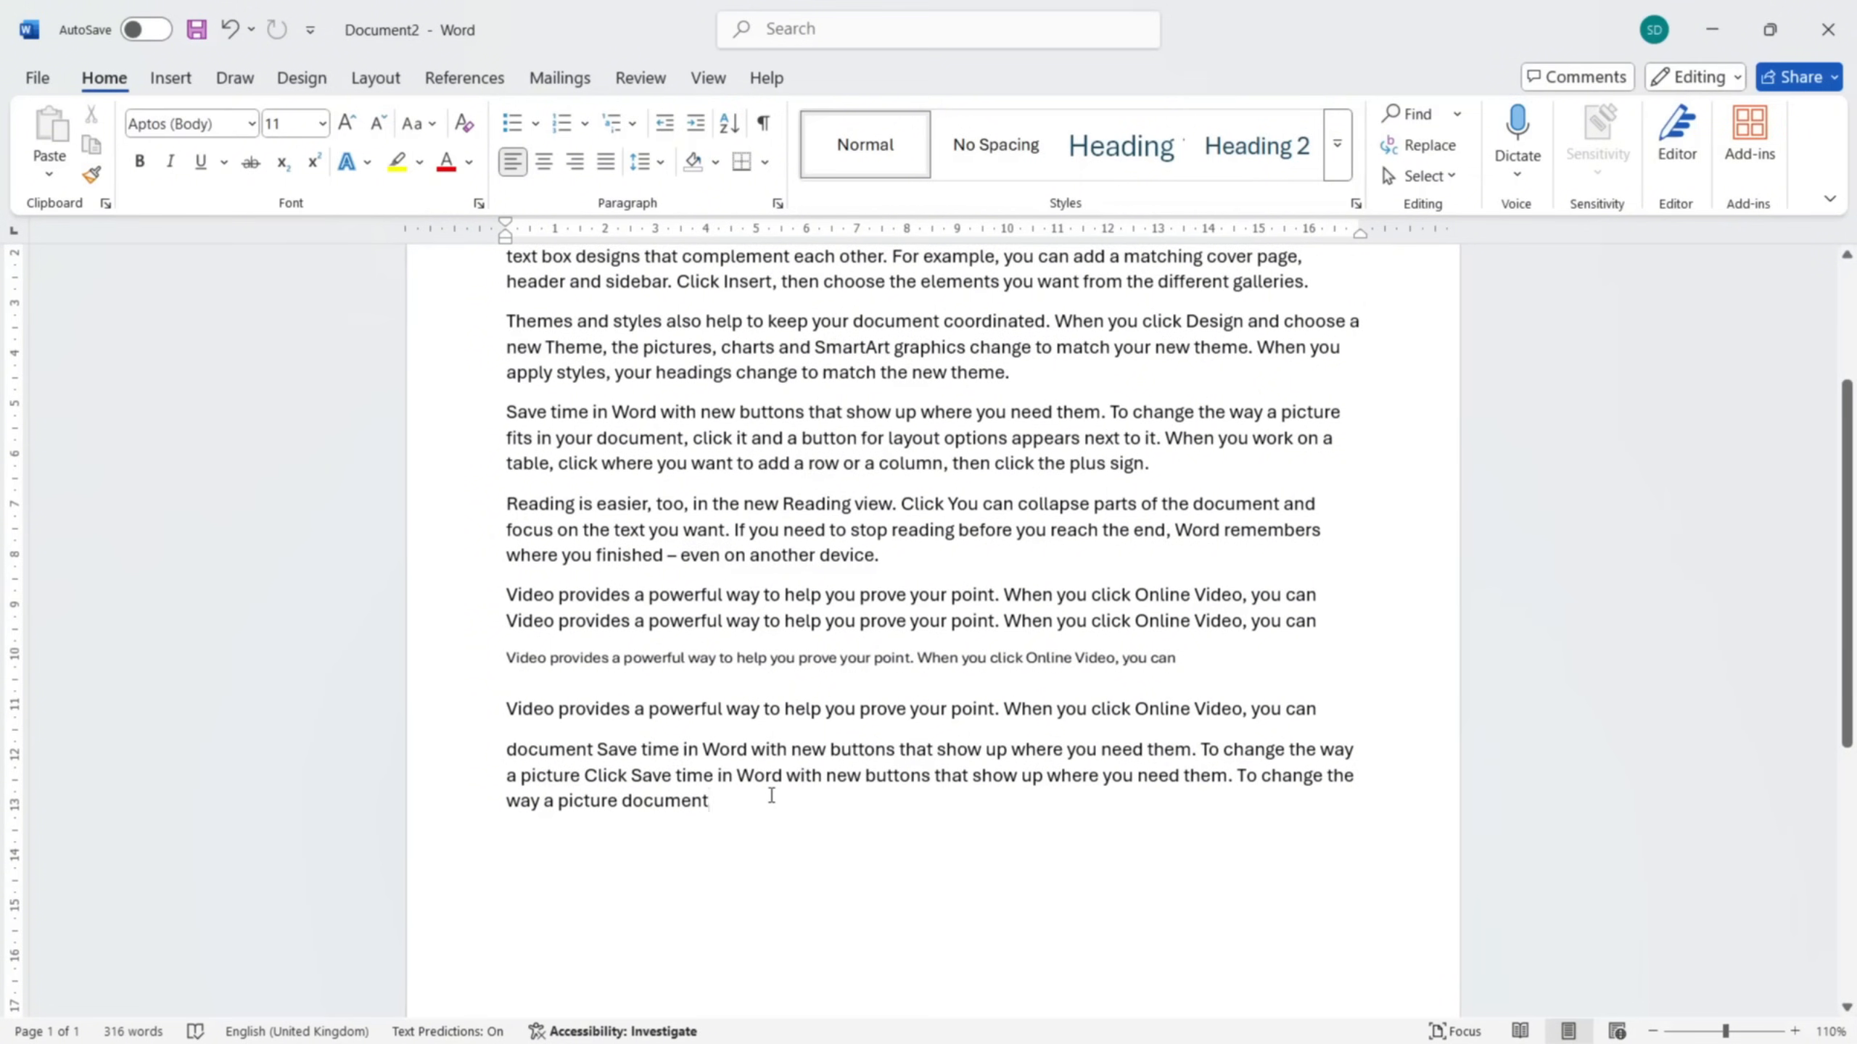
{"action": "key", "text": "Return"}
{"action": "double_click", "coordinate": [518, 414]}
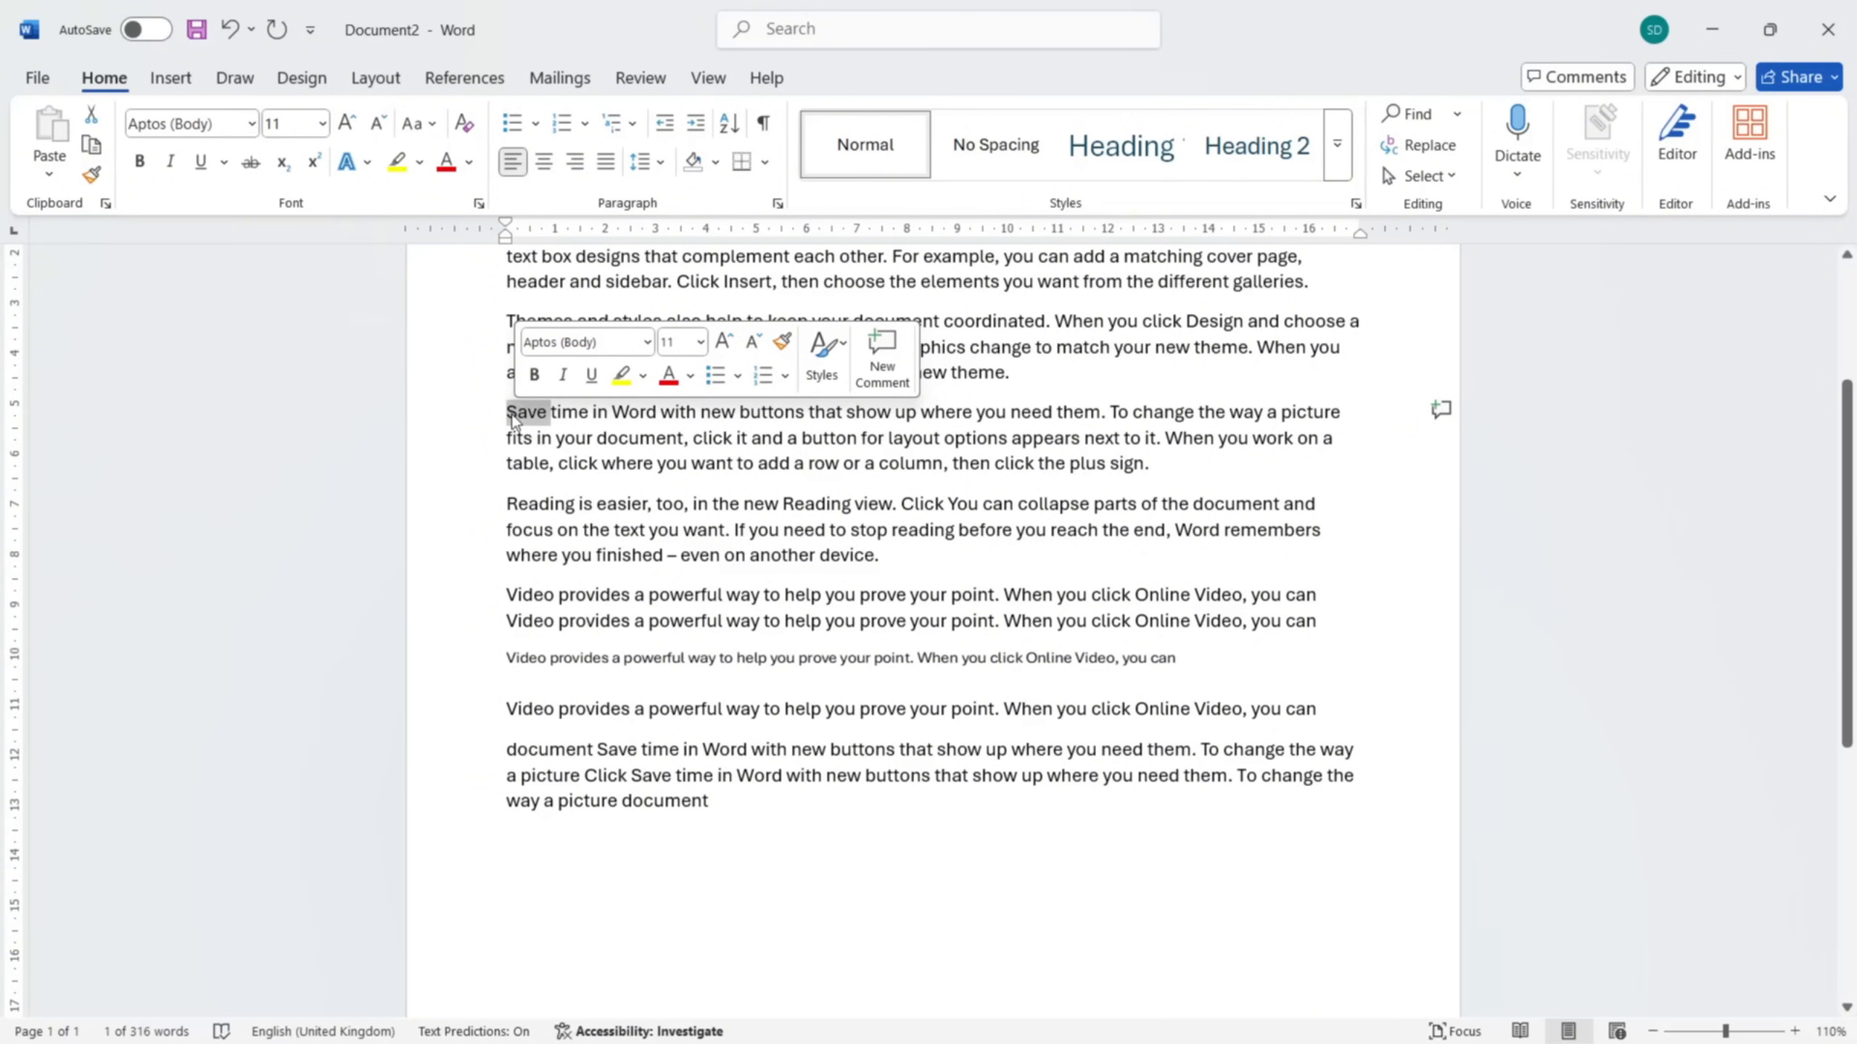
{"action": "key", "text": "ctrl+c"}
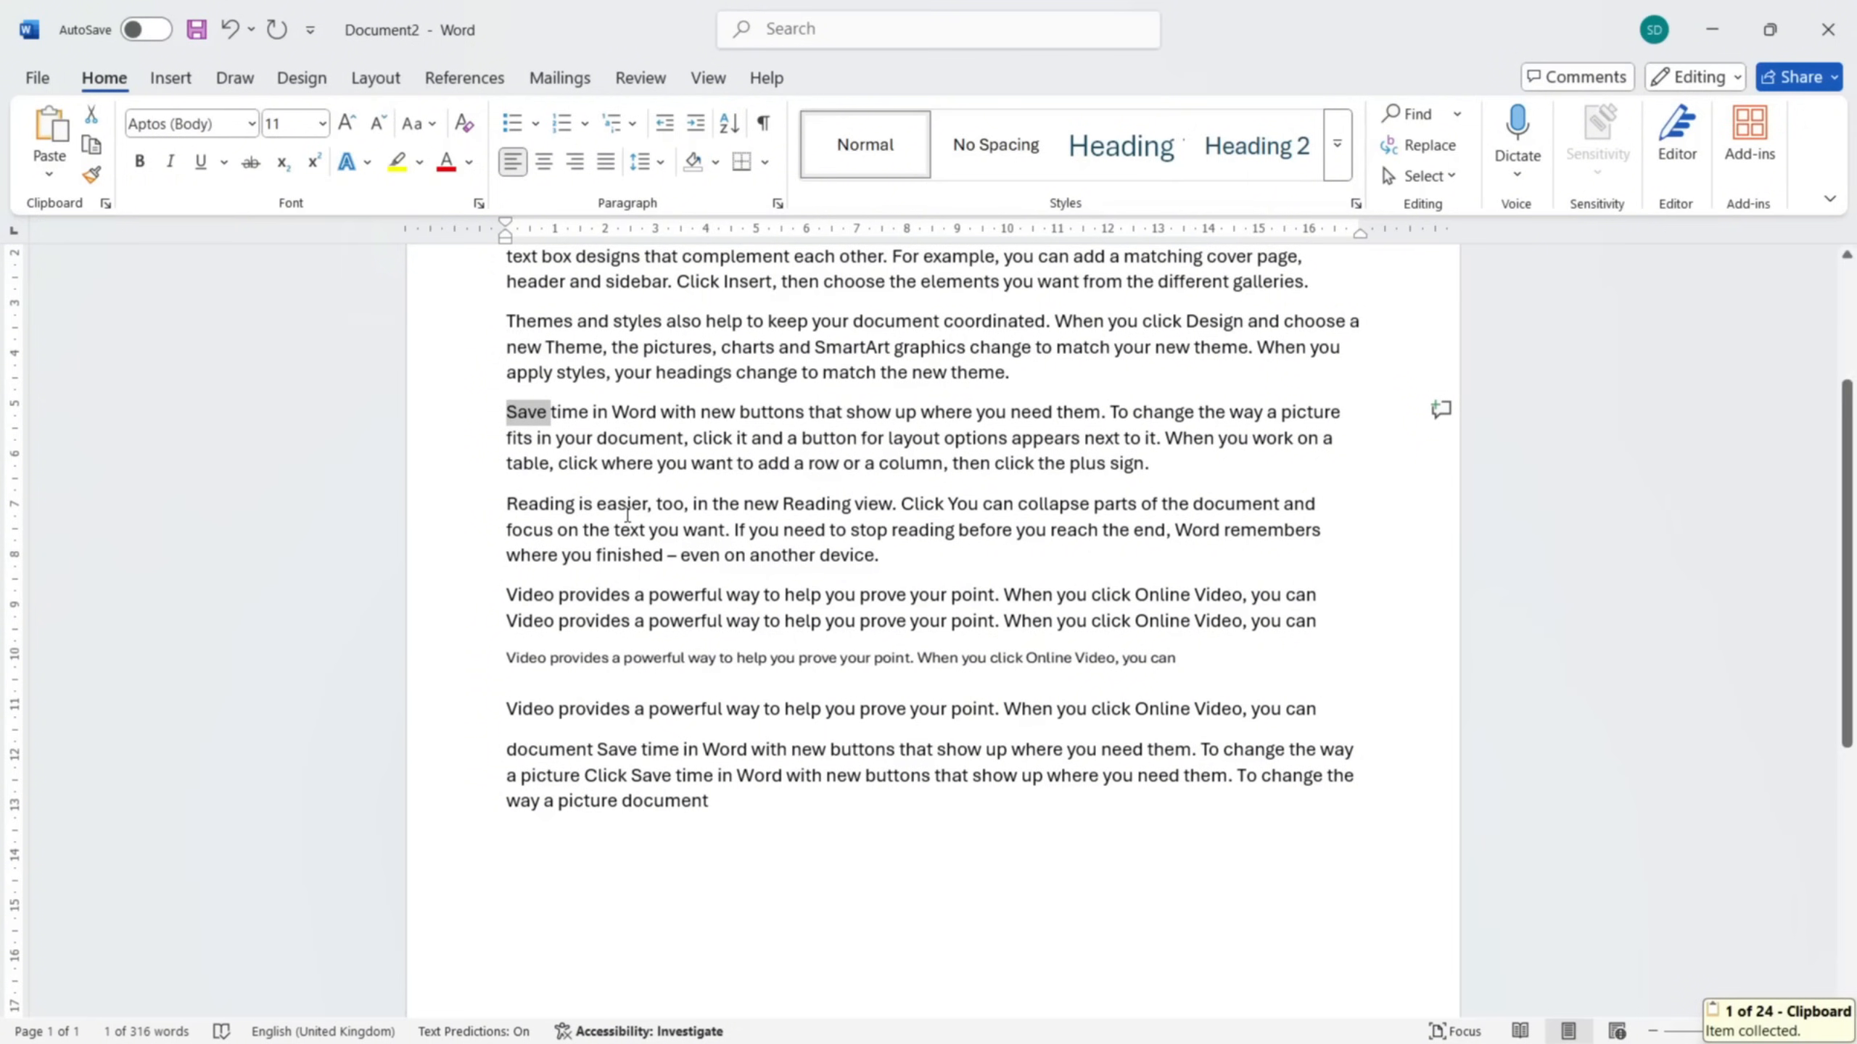
{"action": "scroll", "coordinate": [621, 521], "scroll_direction": "down", "scroll_amount": 2}
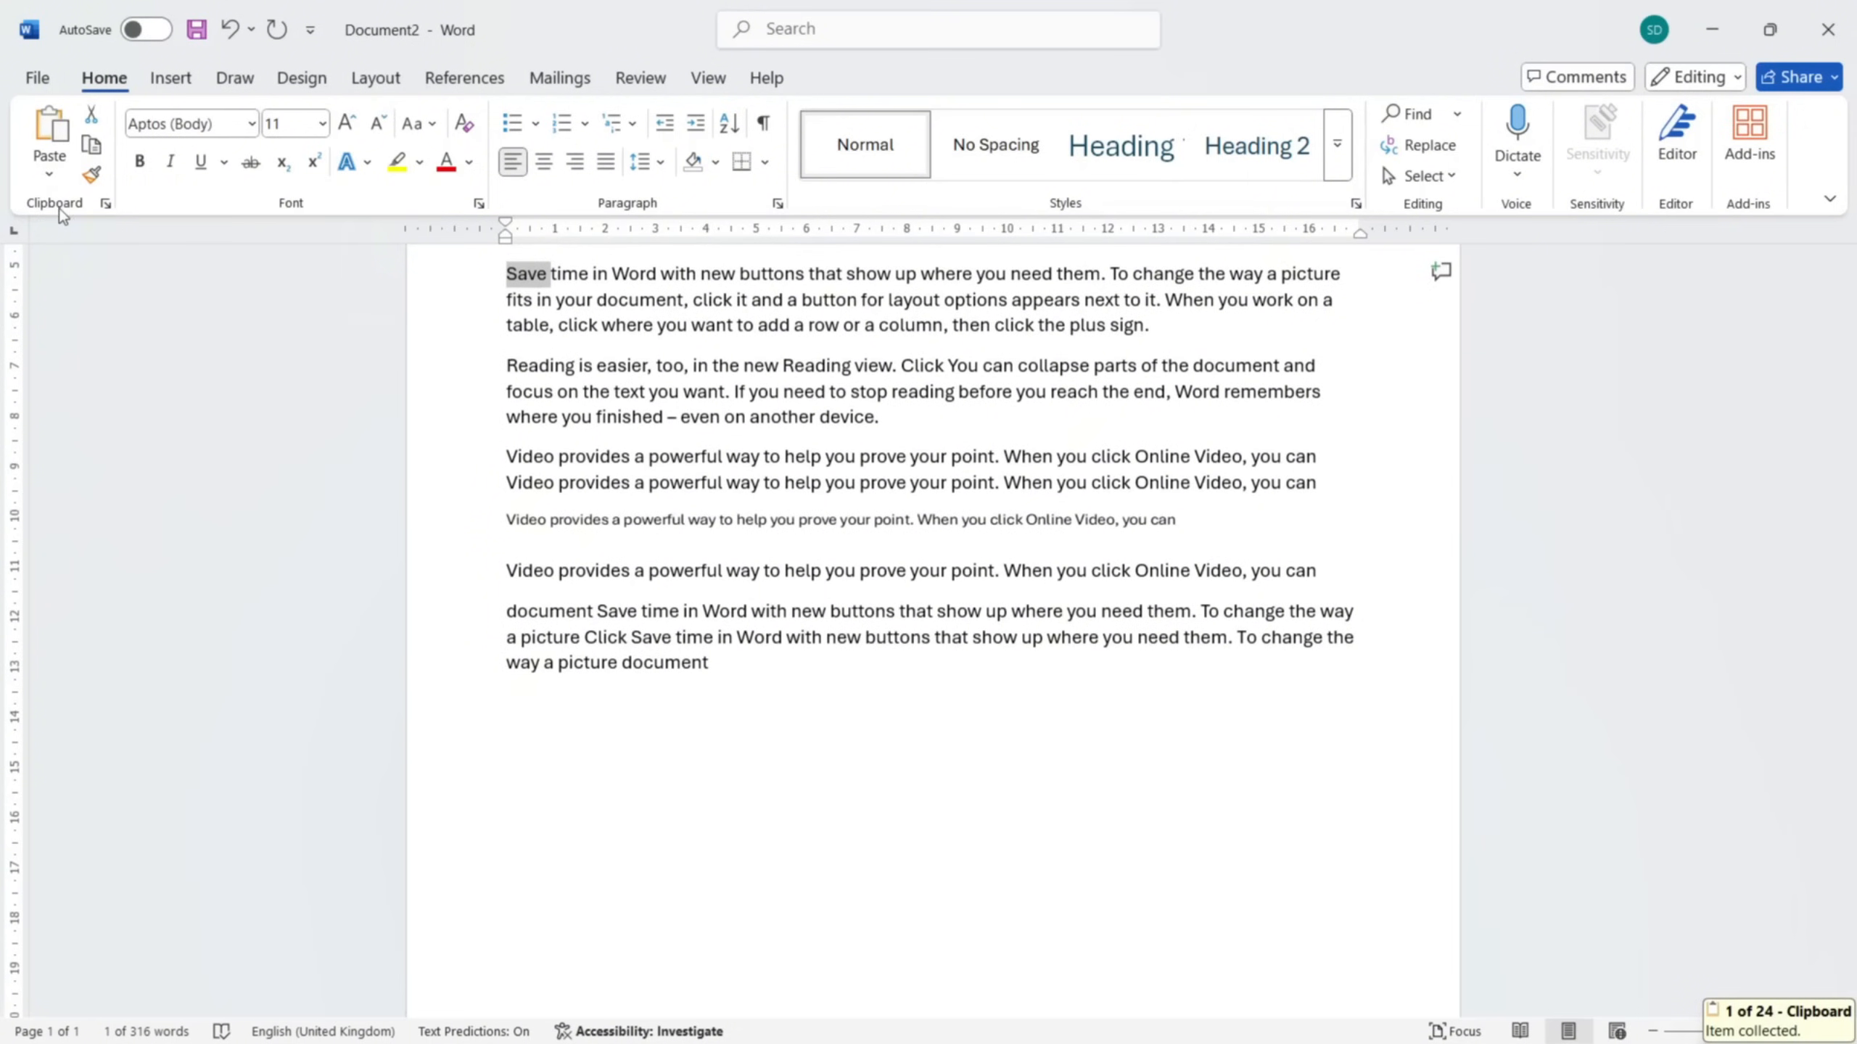
{"action": "left_click", "coordinate": [105, 203]}
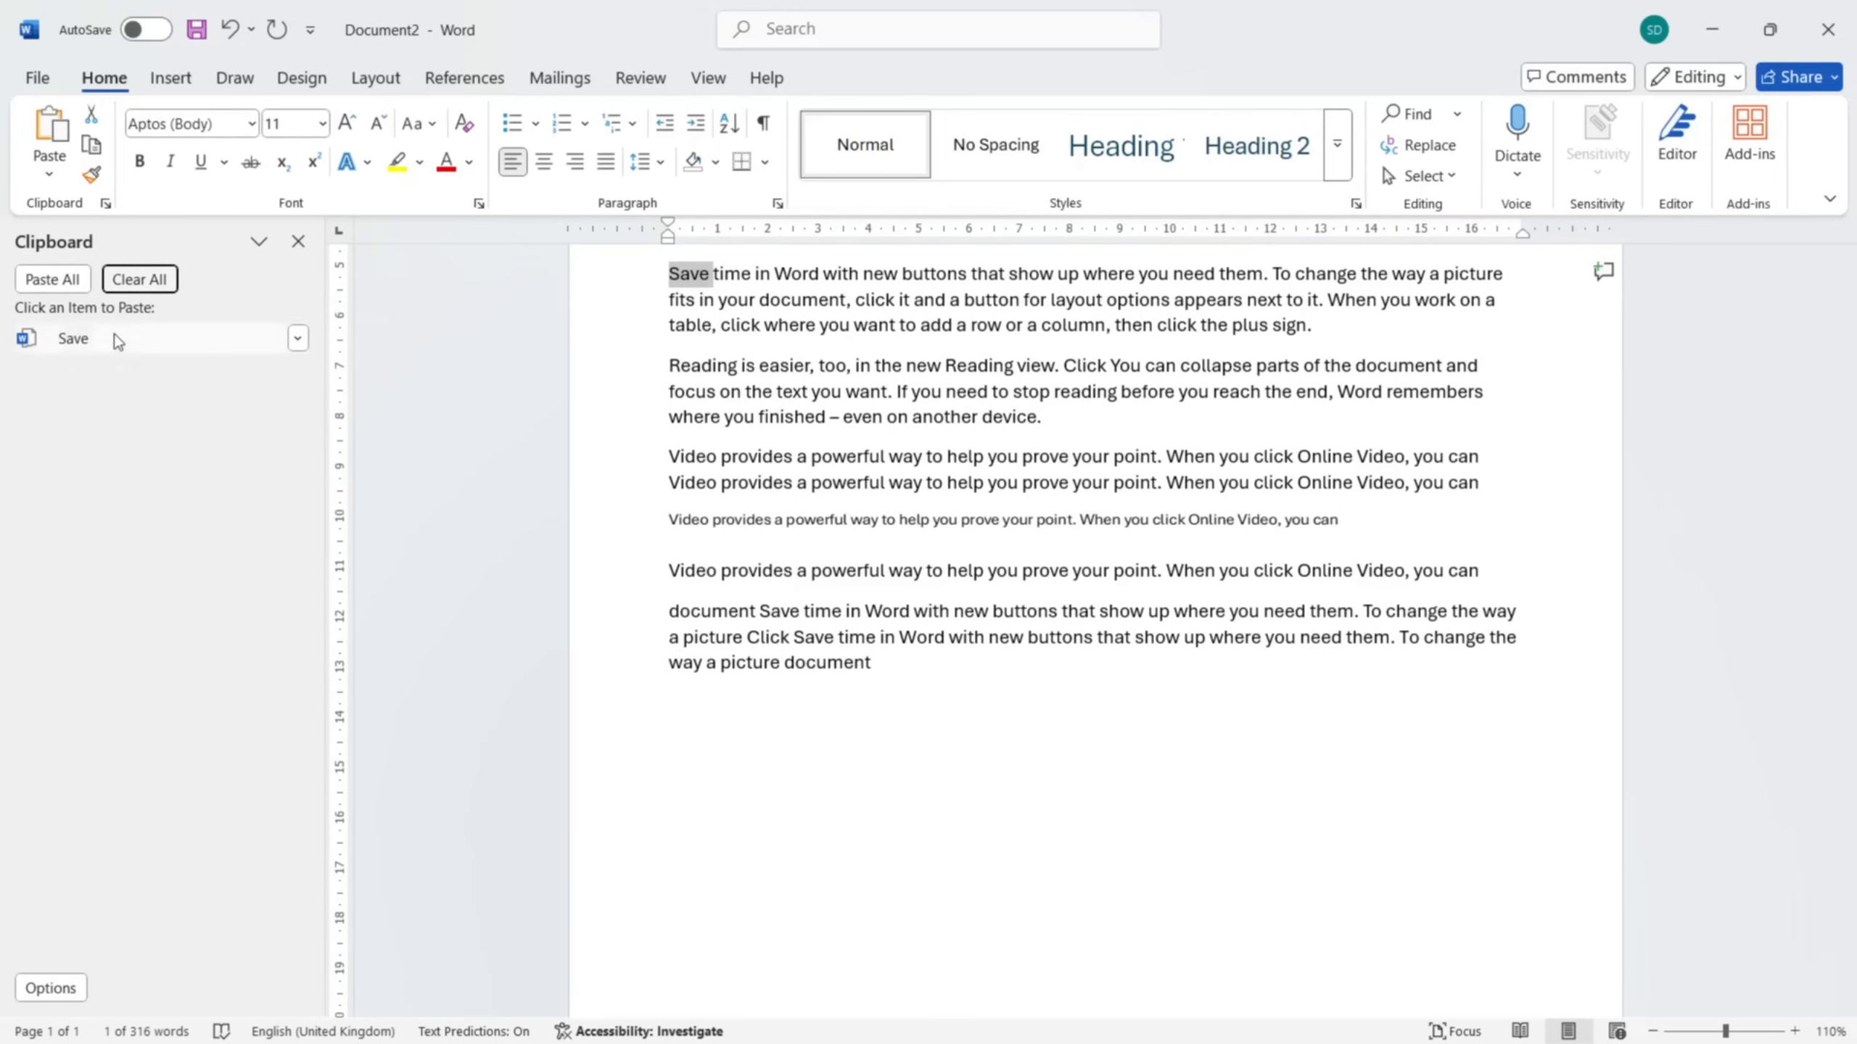
- Paste the copied word "Save" into a new paragraph at the end of the document
{"action": "left_click", "coordinate": [936, 681]}
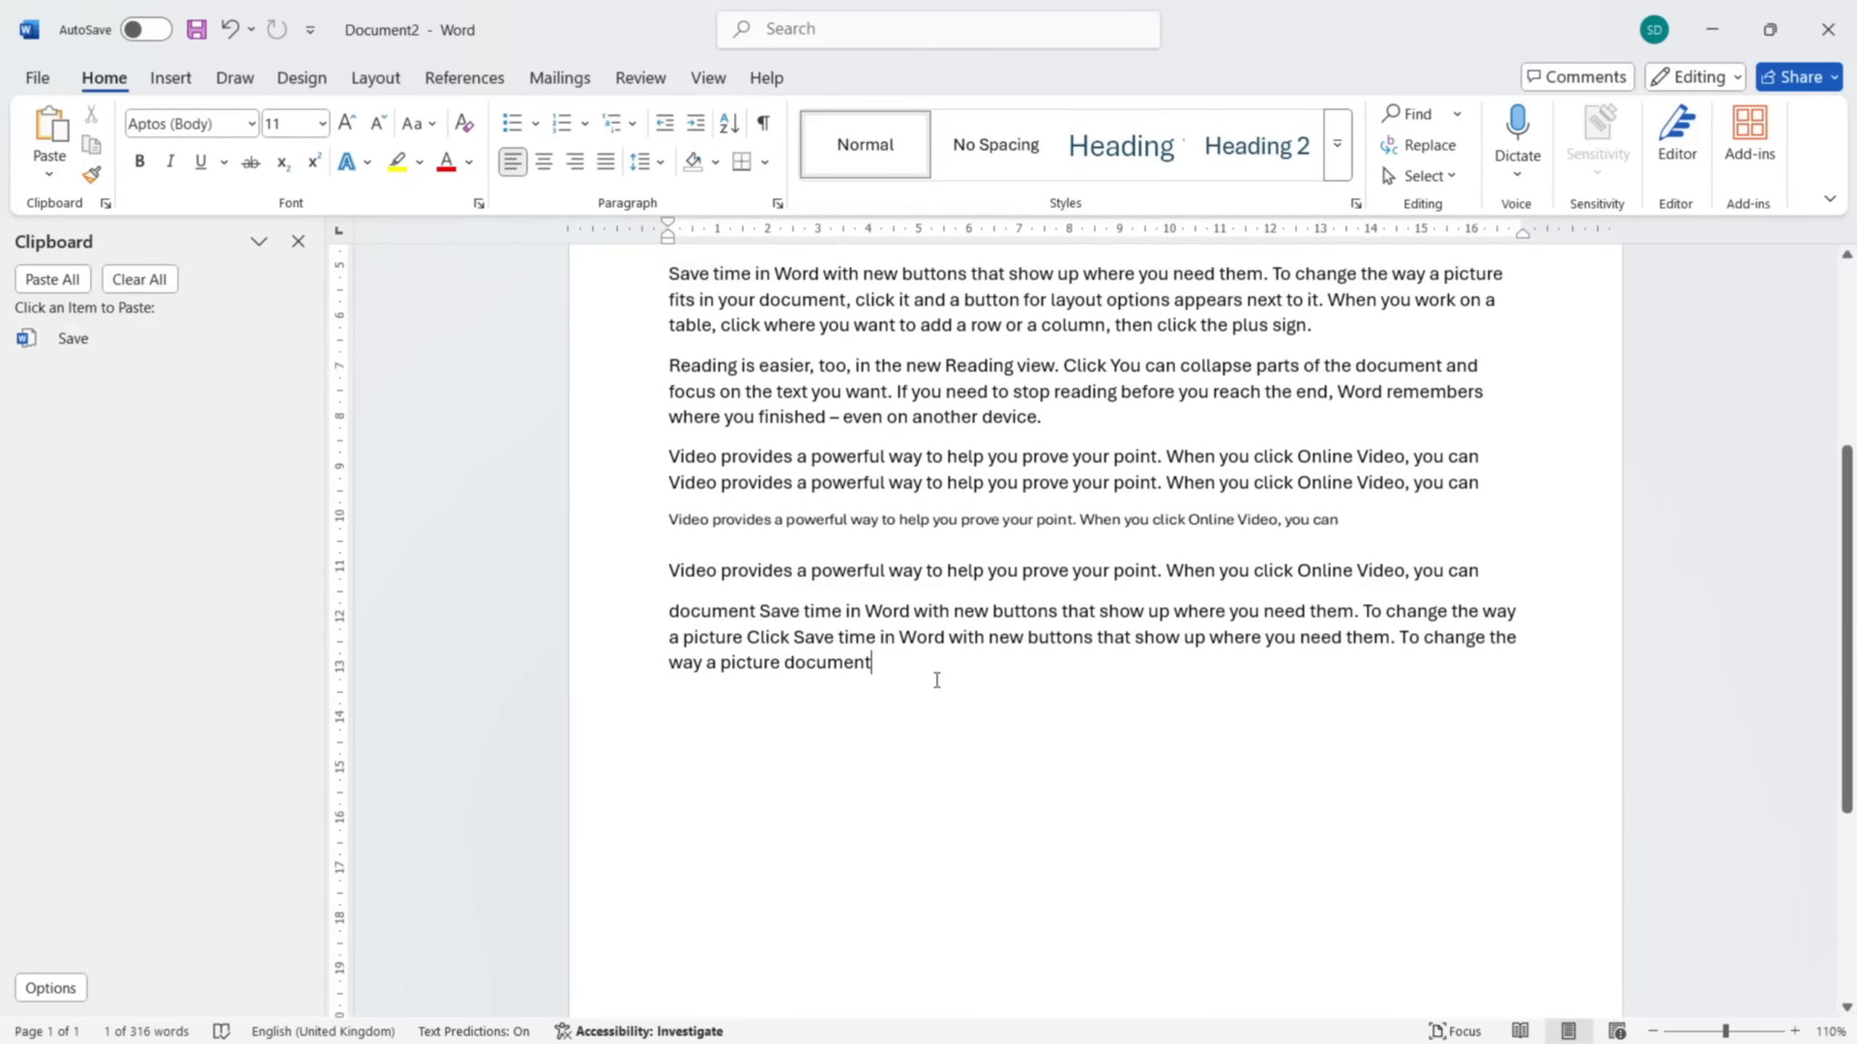
{"action": "key", "text": "ctrl+z"}
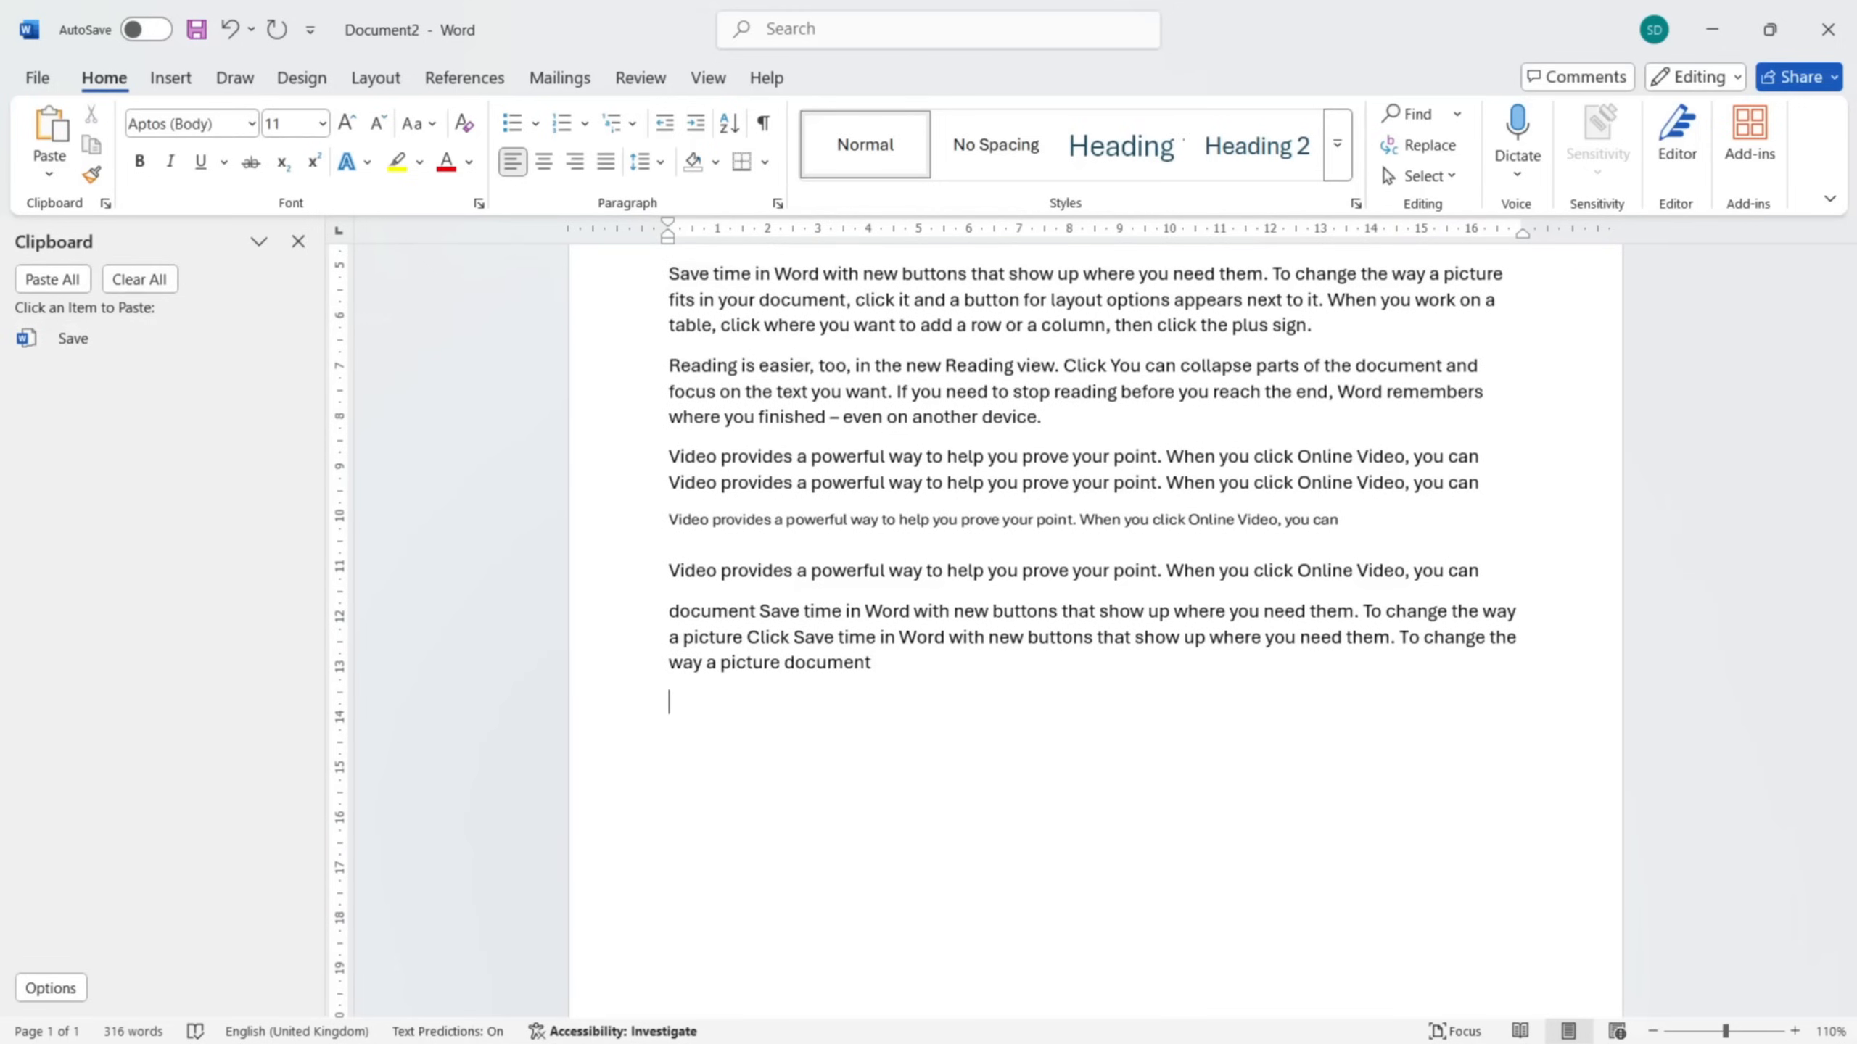
{"action": "key", "text": "ctrl+v"}
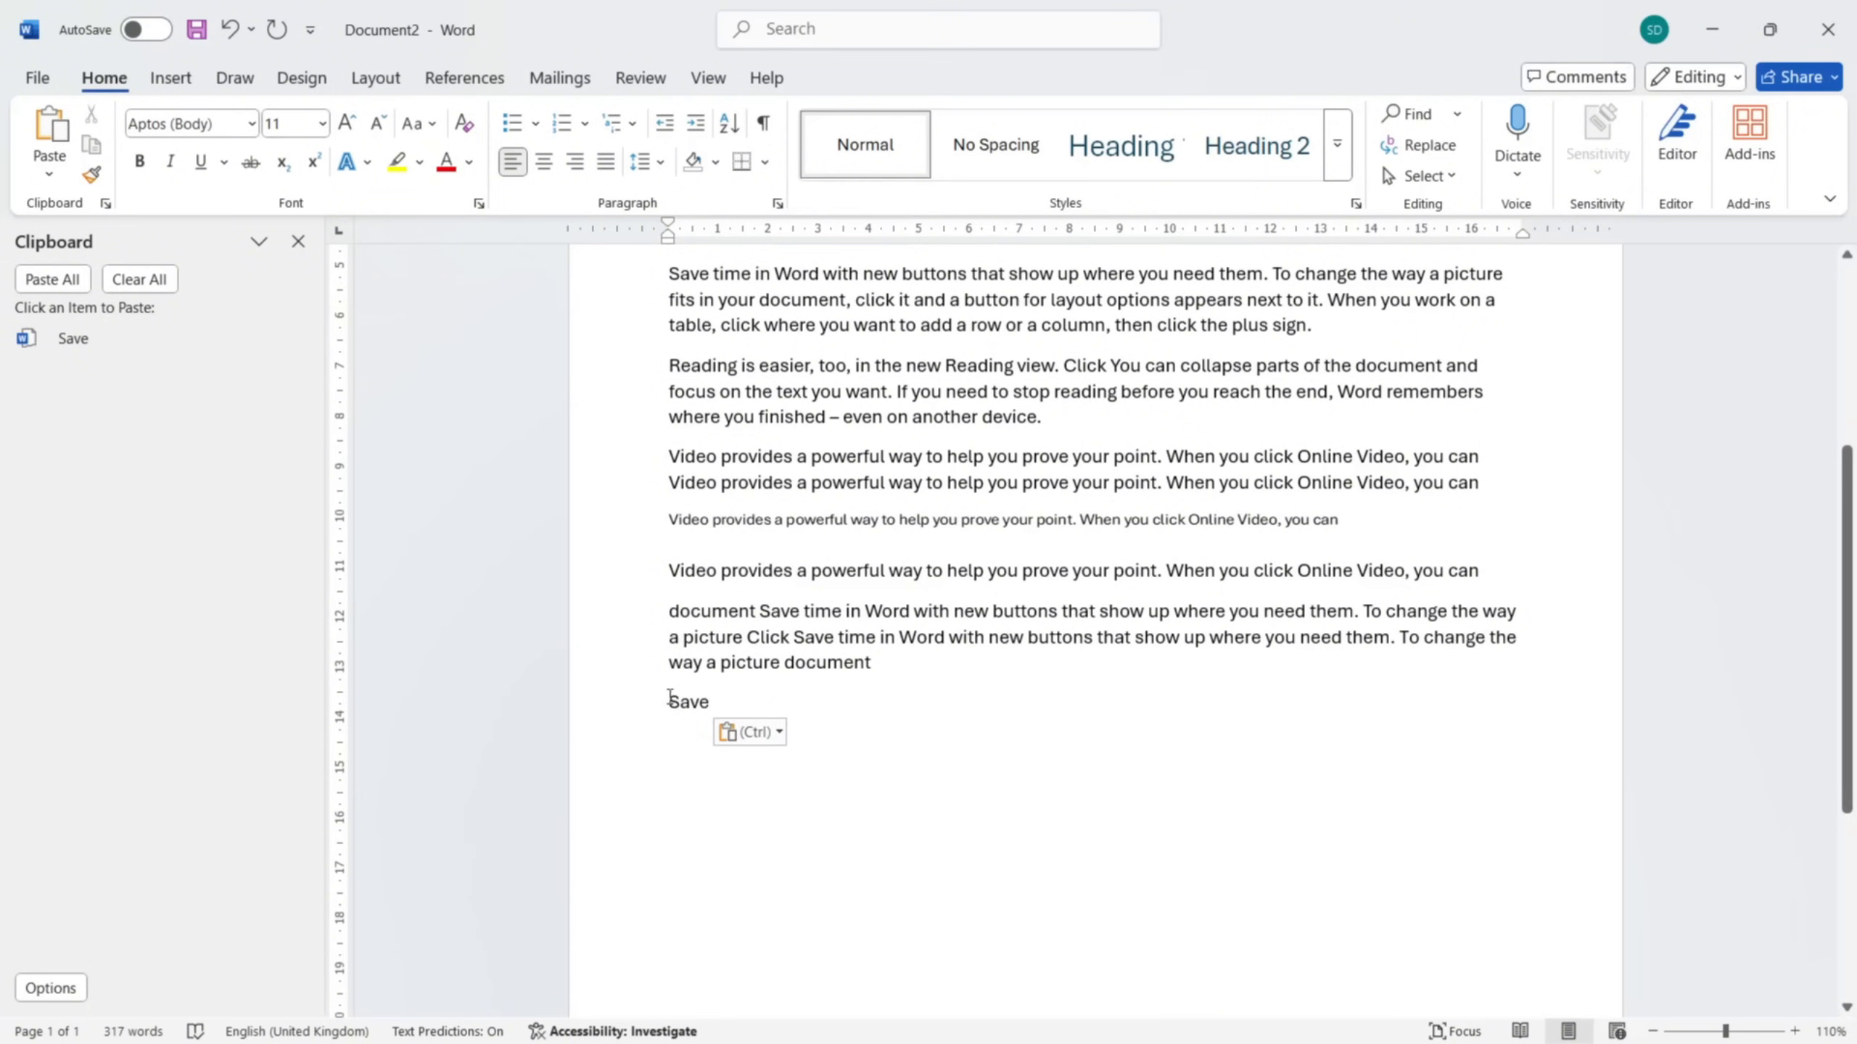
- Cut the "Video provides a powerful way" line just above the pasted "document" paragraph and paste it after the final "Save"
{"action": "left_click", "coordinate": [635, 582]}
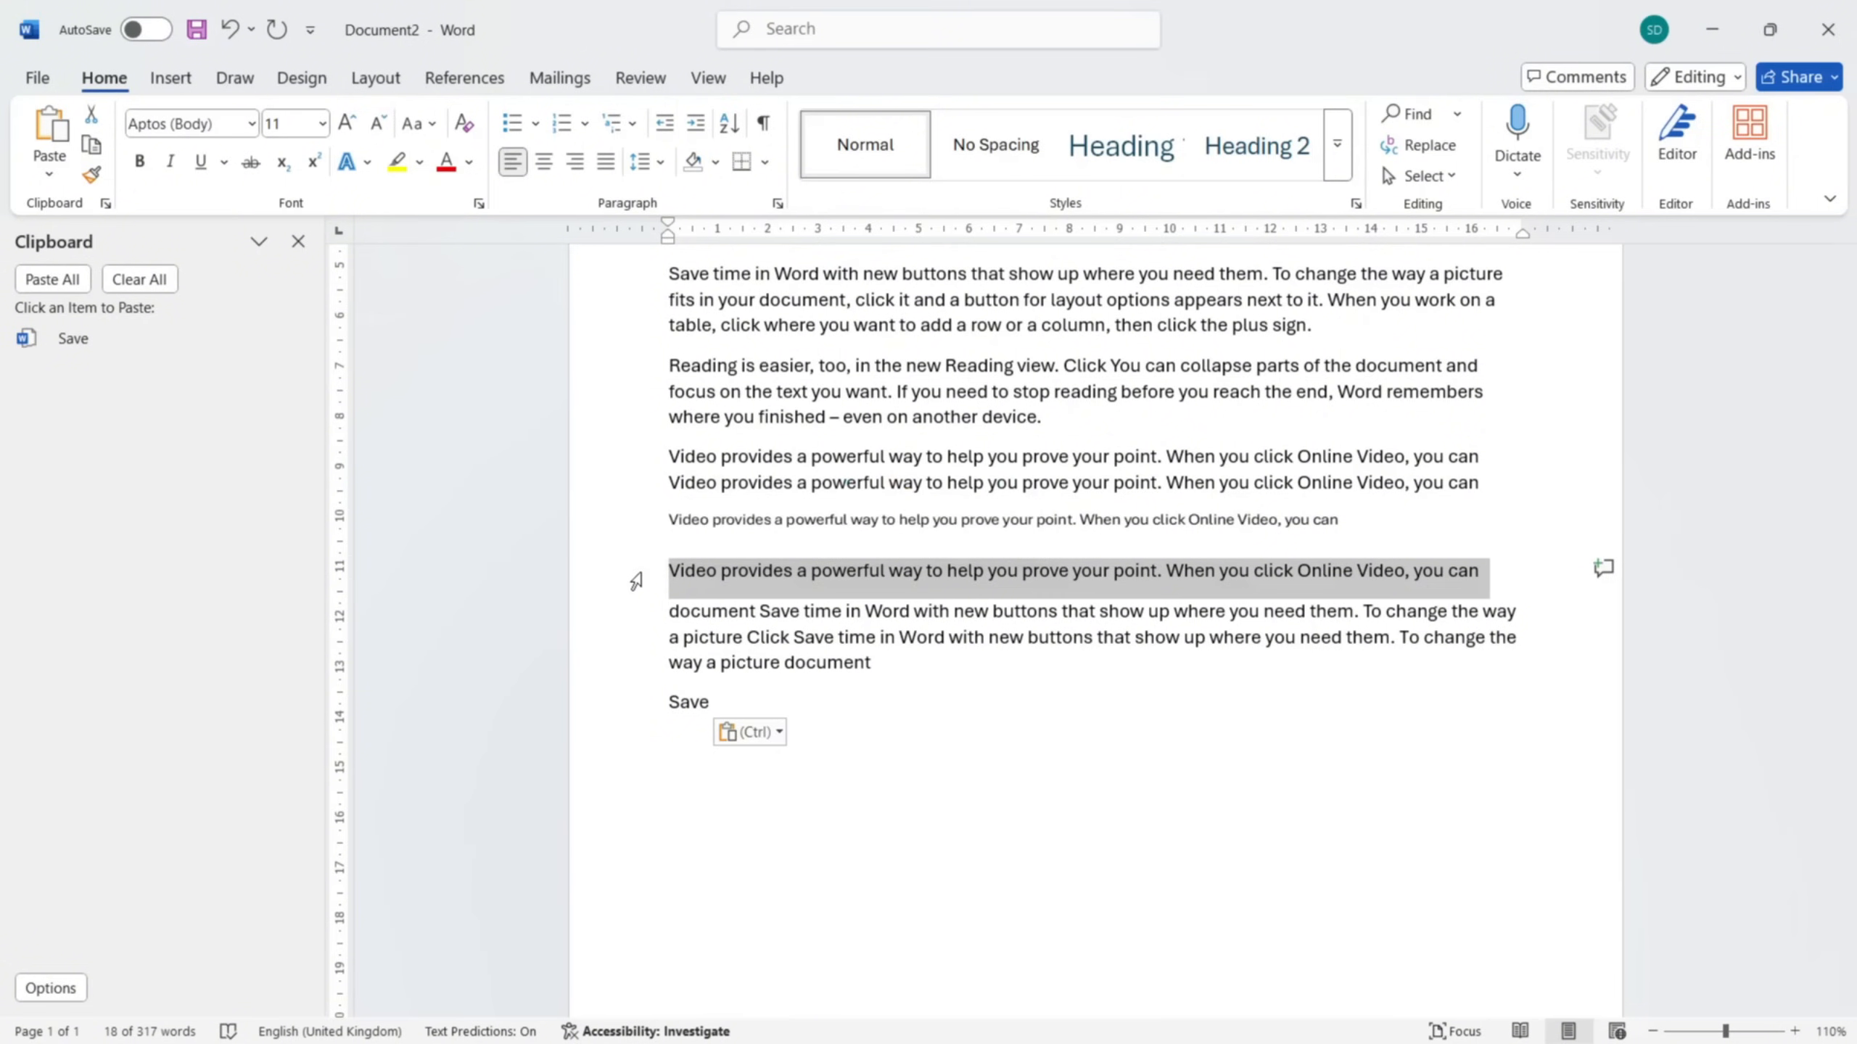
{"action": "key", "text": "ctrl+x"}
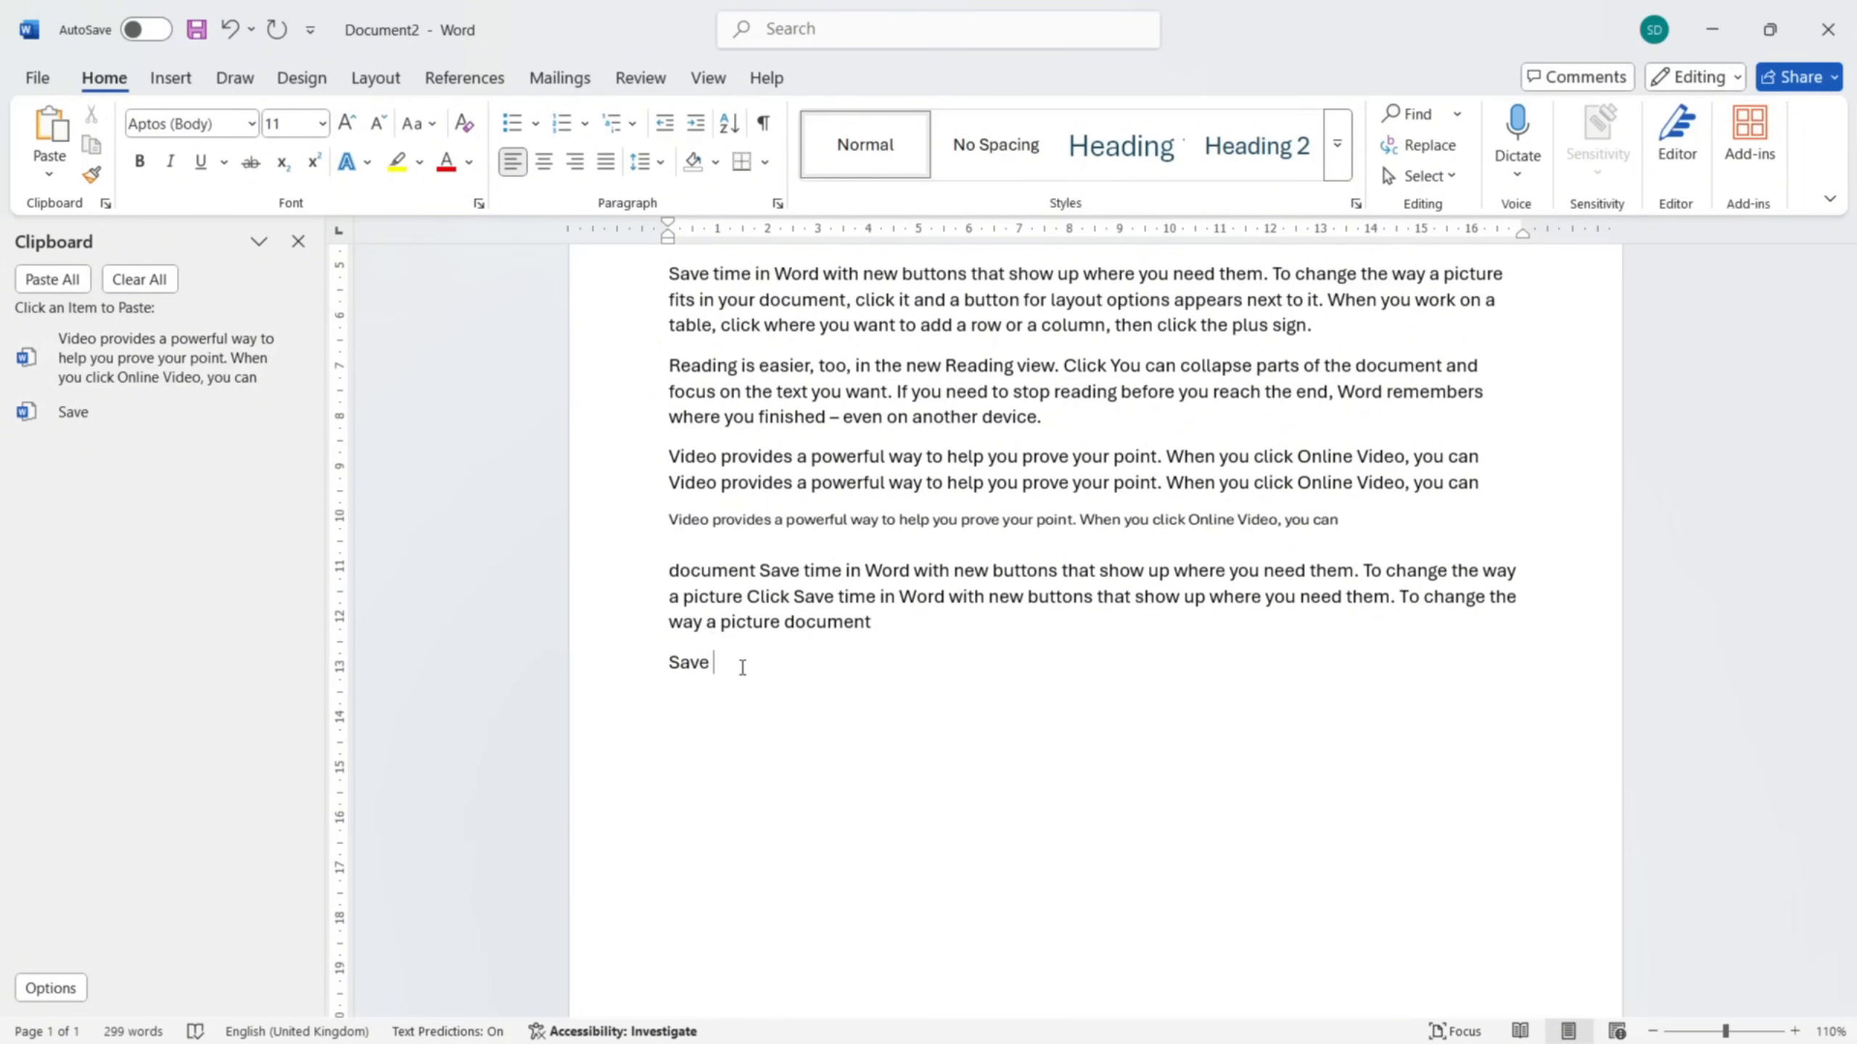
{"action": "key", "text": "ctrl+v"}
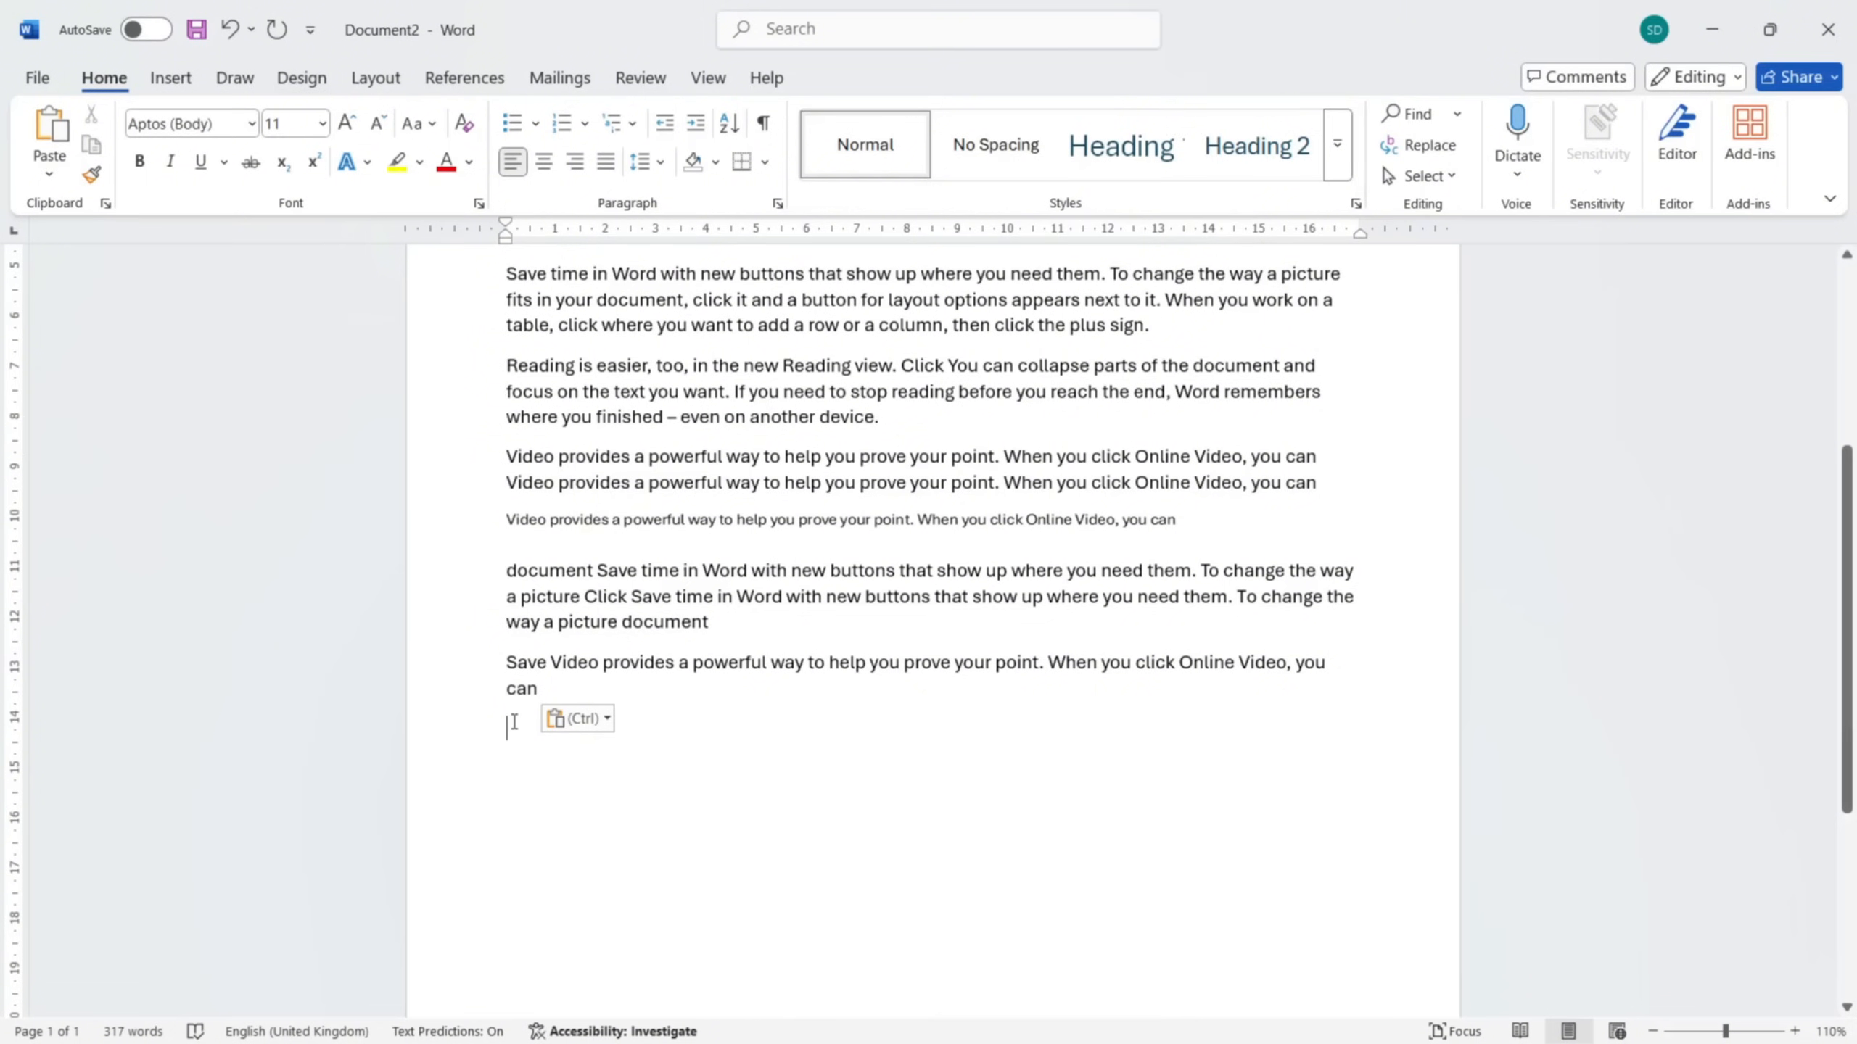
- Undo pasting the cut line after "Save" and paste it there once more
{"action": "key", "text": "ctrl"}
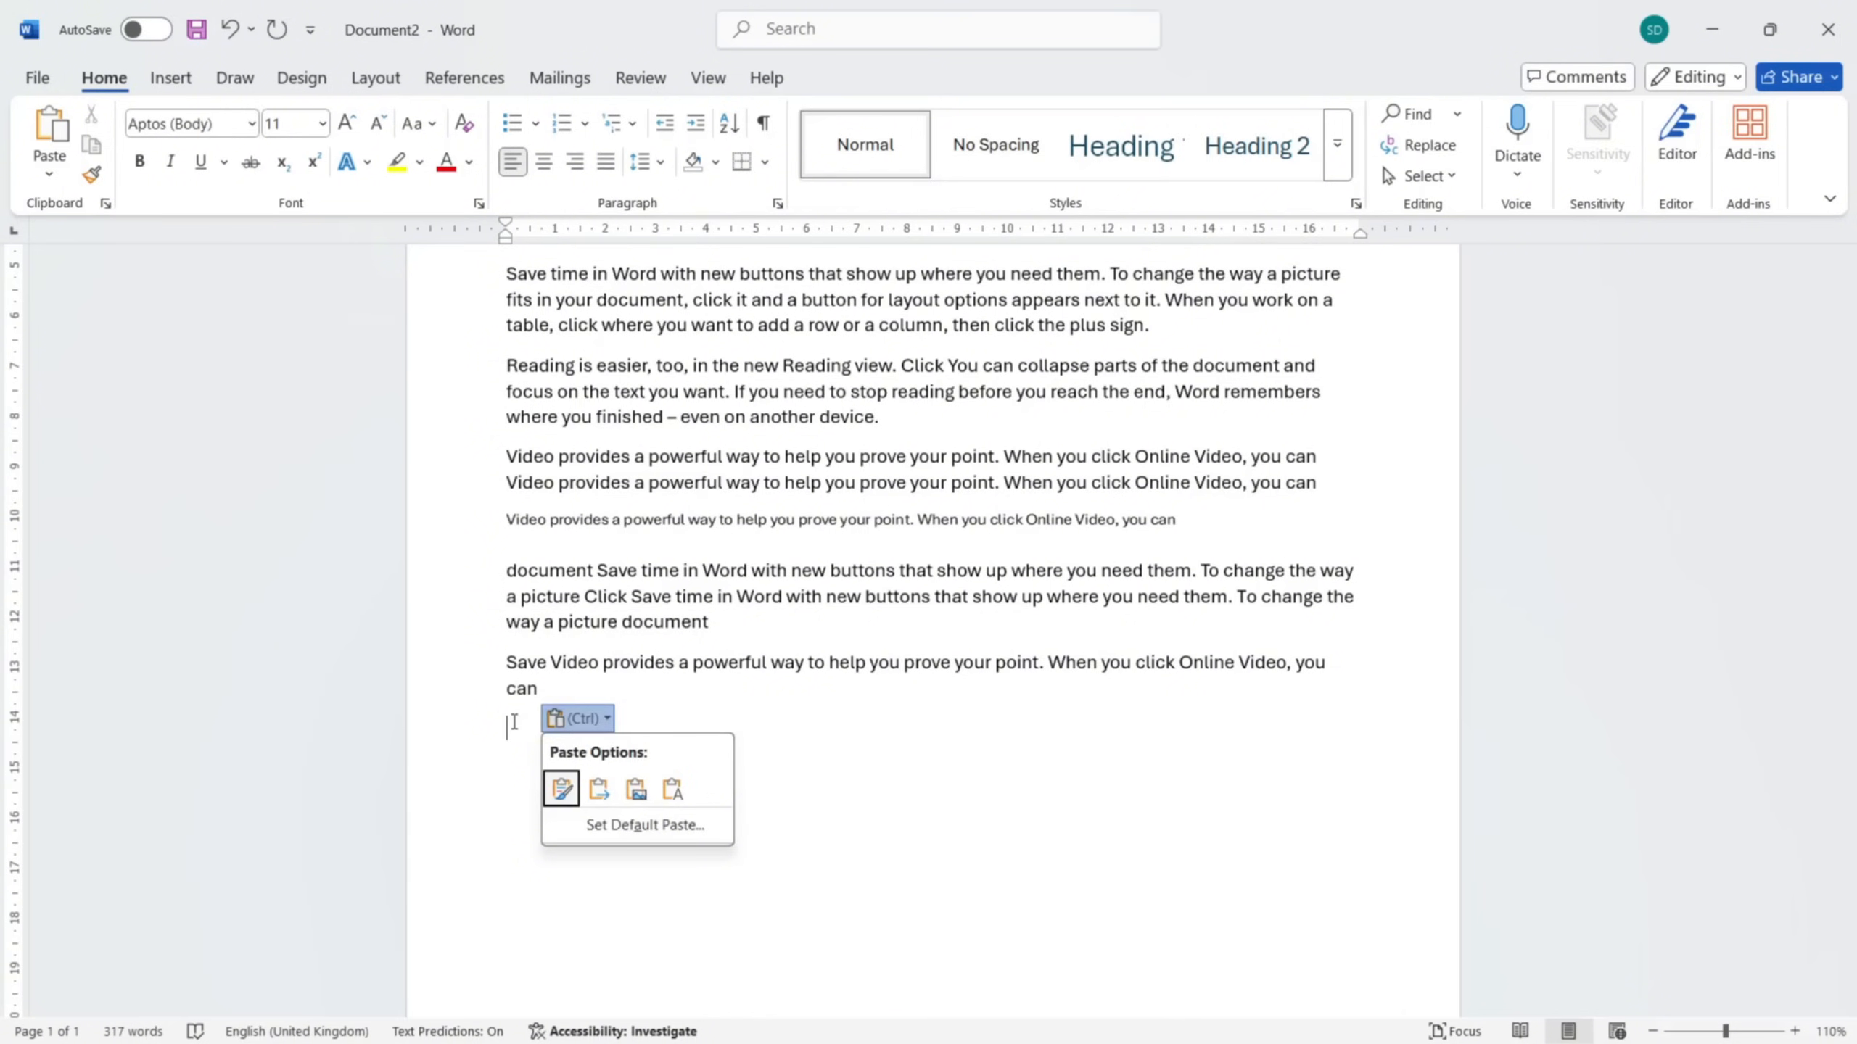
{"action": "key", "text": "Escape"}
{"action": "key", "text": "ctrl+z"}
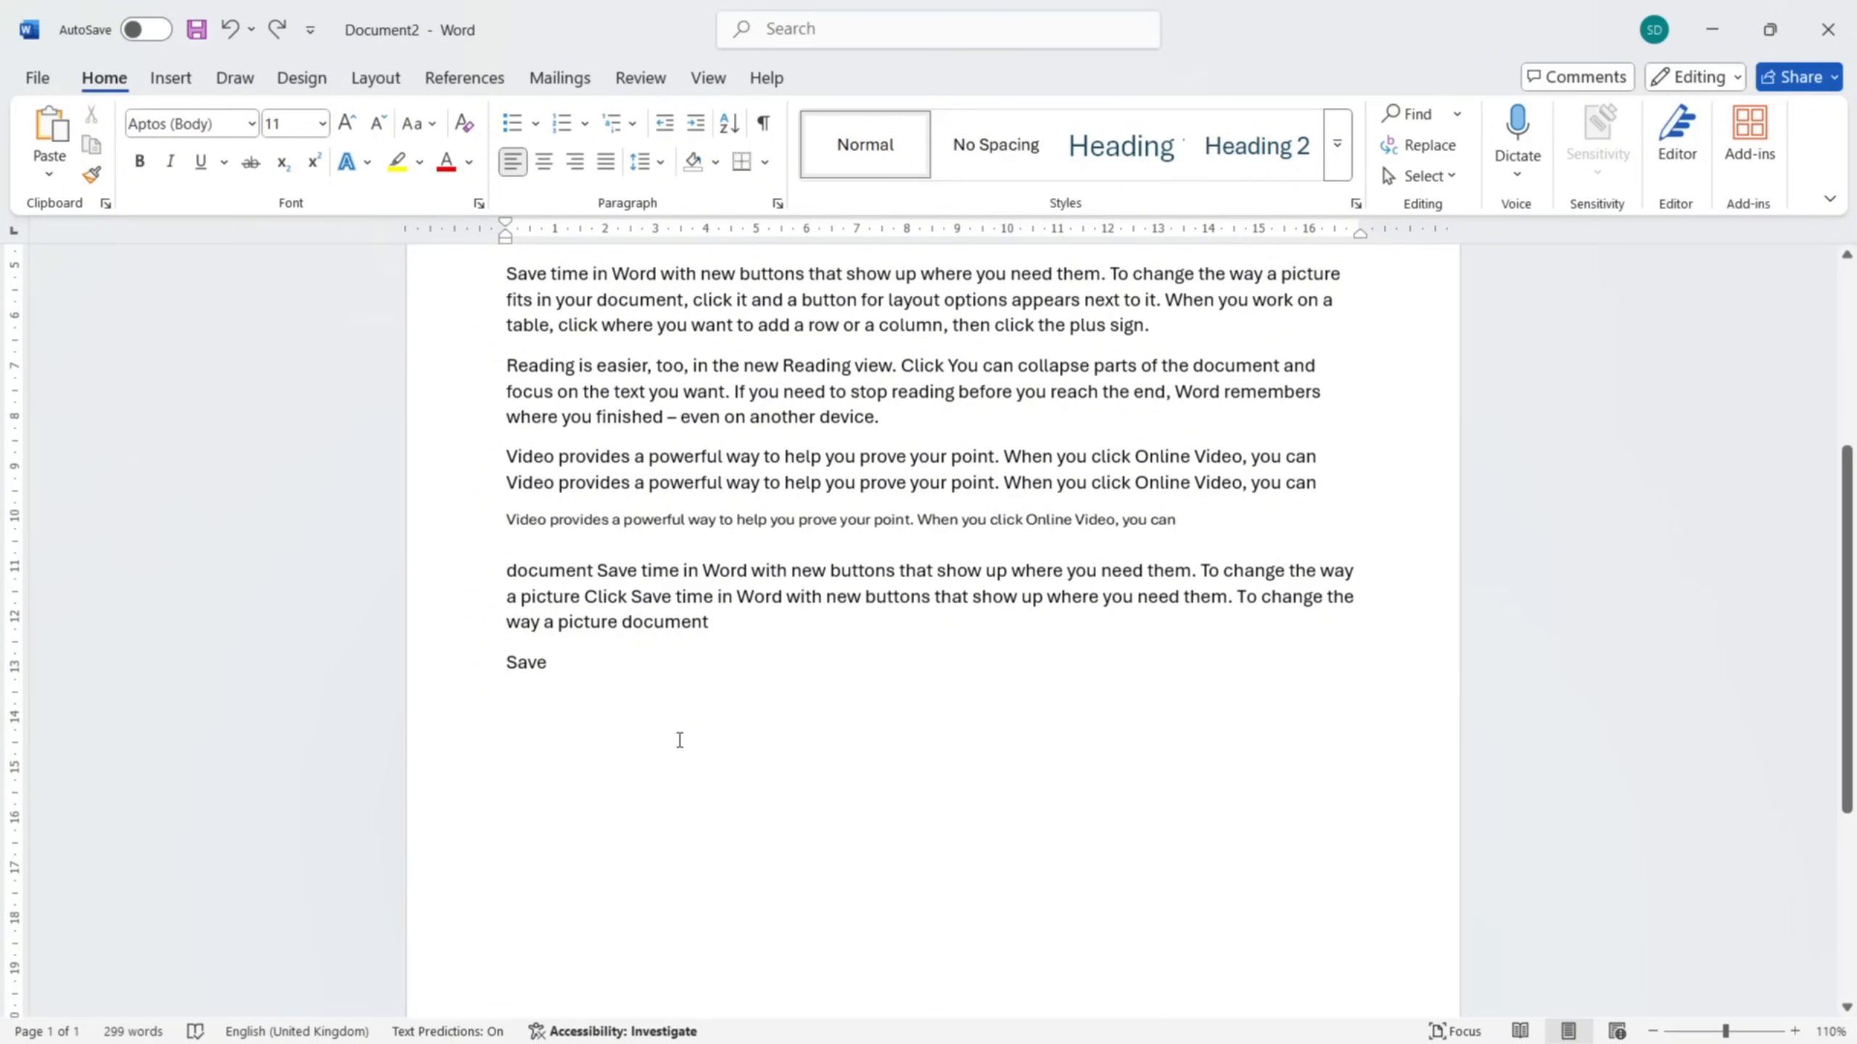
{"action": "key", "text": "ctrl+v"}
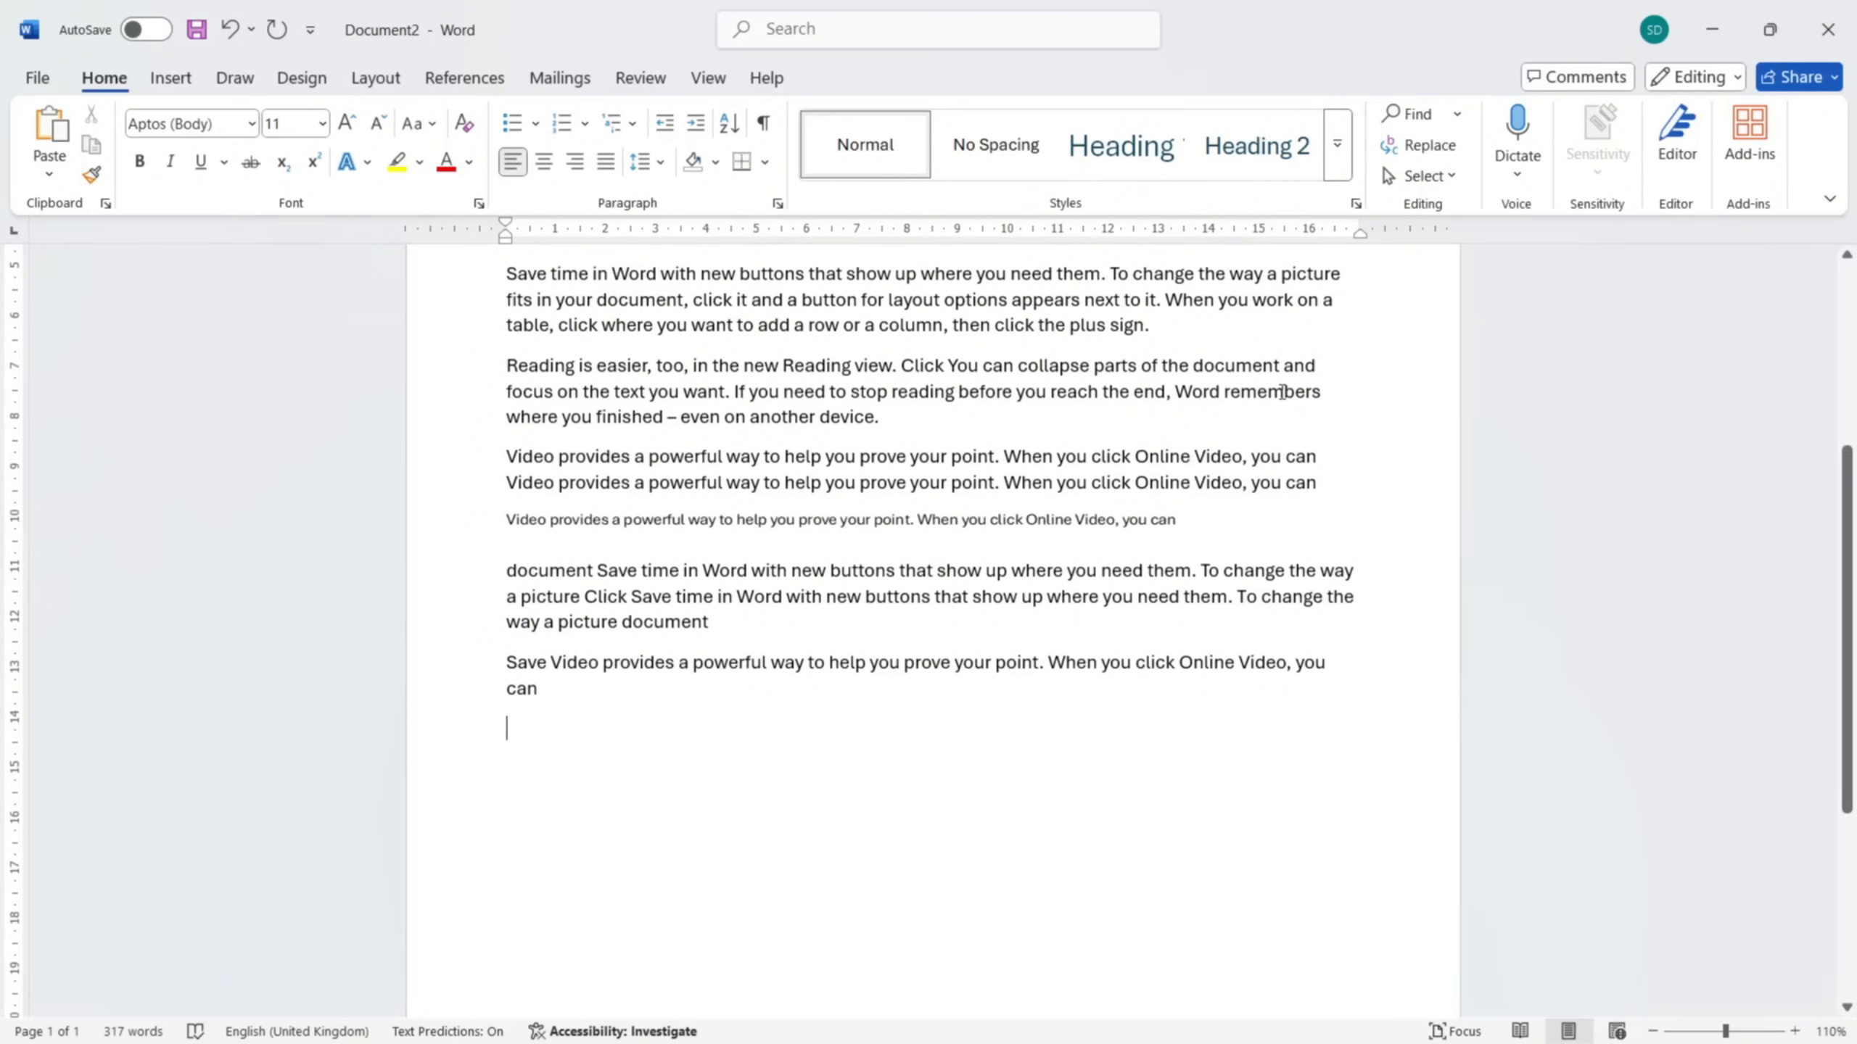
- Move the whole paragraph starting "To make your document look professionally produced" to the empty paragraph at the document's end
{"action": "scroll", "coordinate": [1191, 516], "scroll_direction": "up", "scroll_amount": 3}
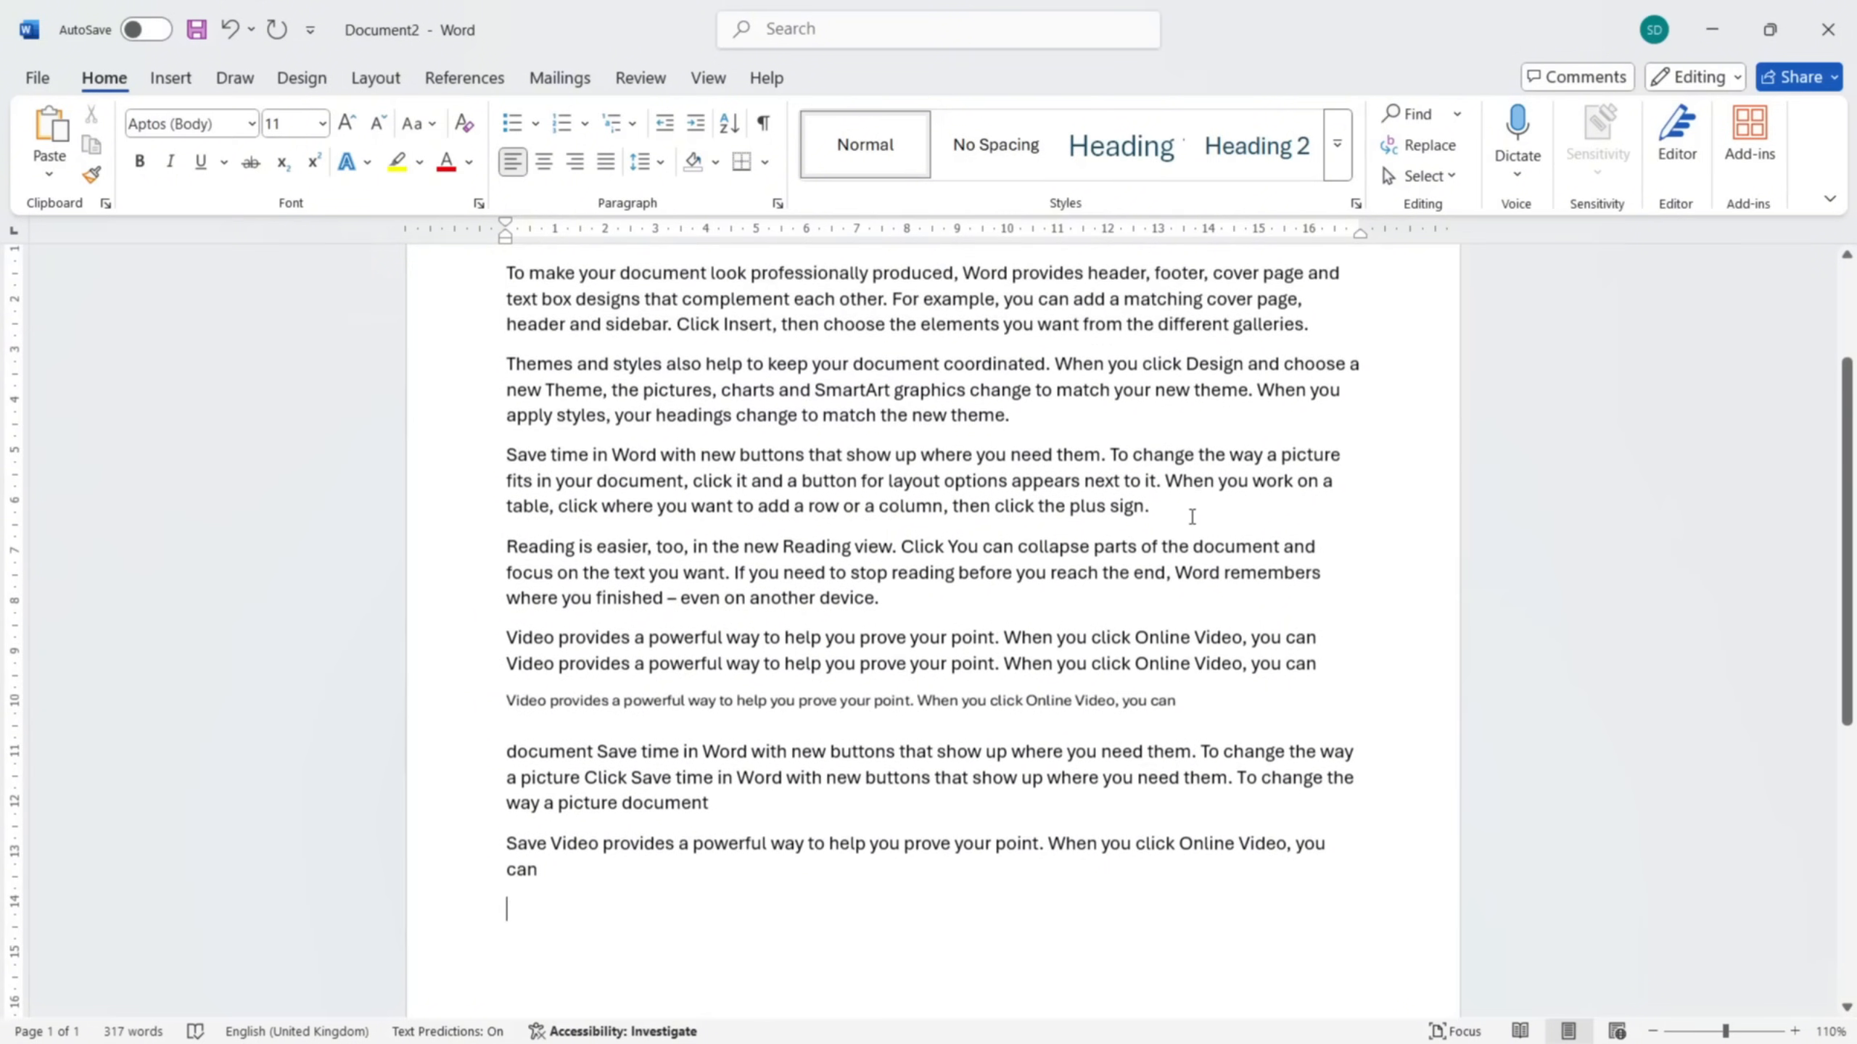
{"action": "scroll", "coordinate": [1192, 517], "scroll_direction": "up", "scroll_amount": 2}
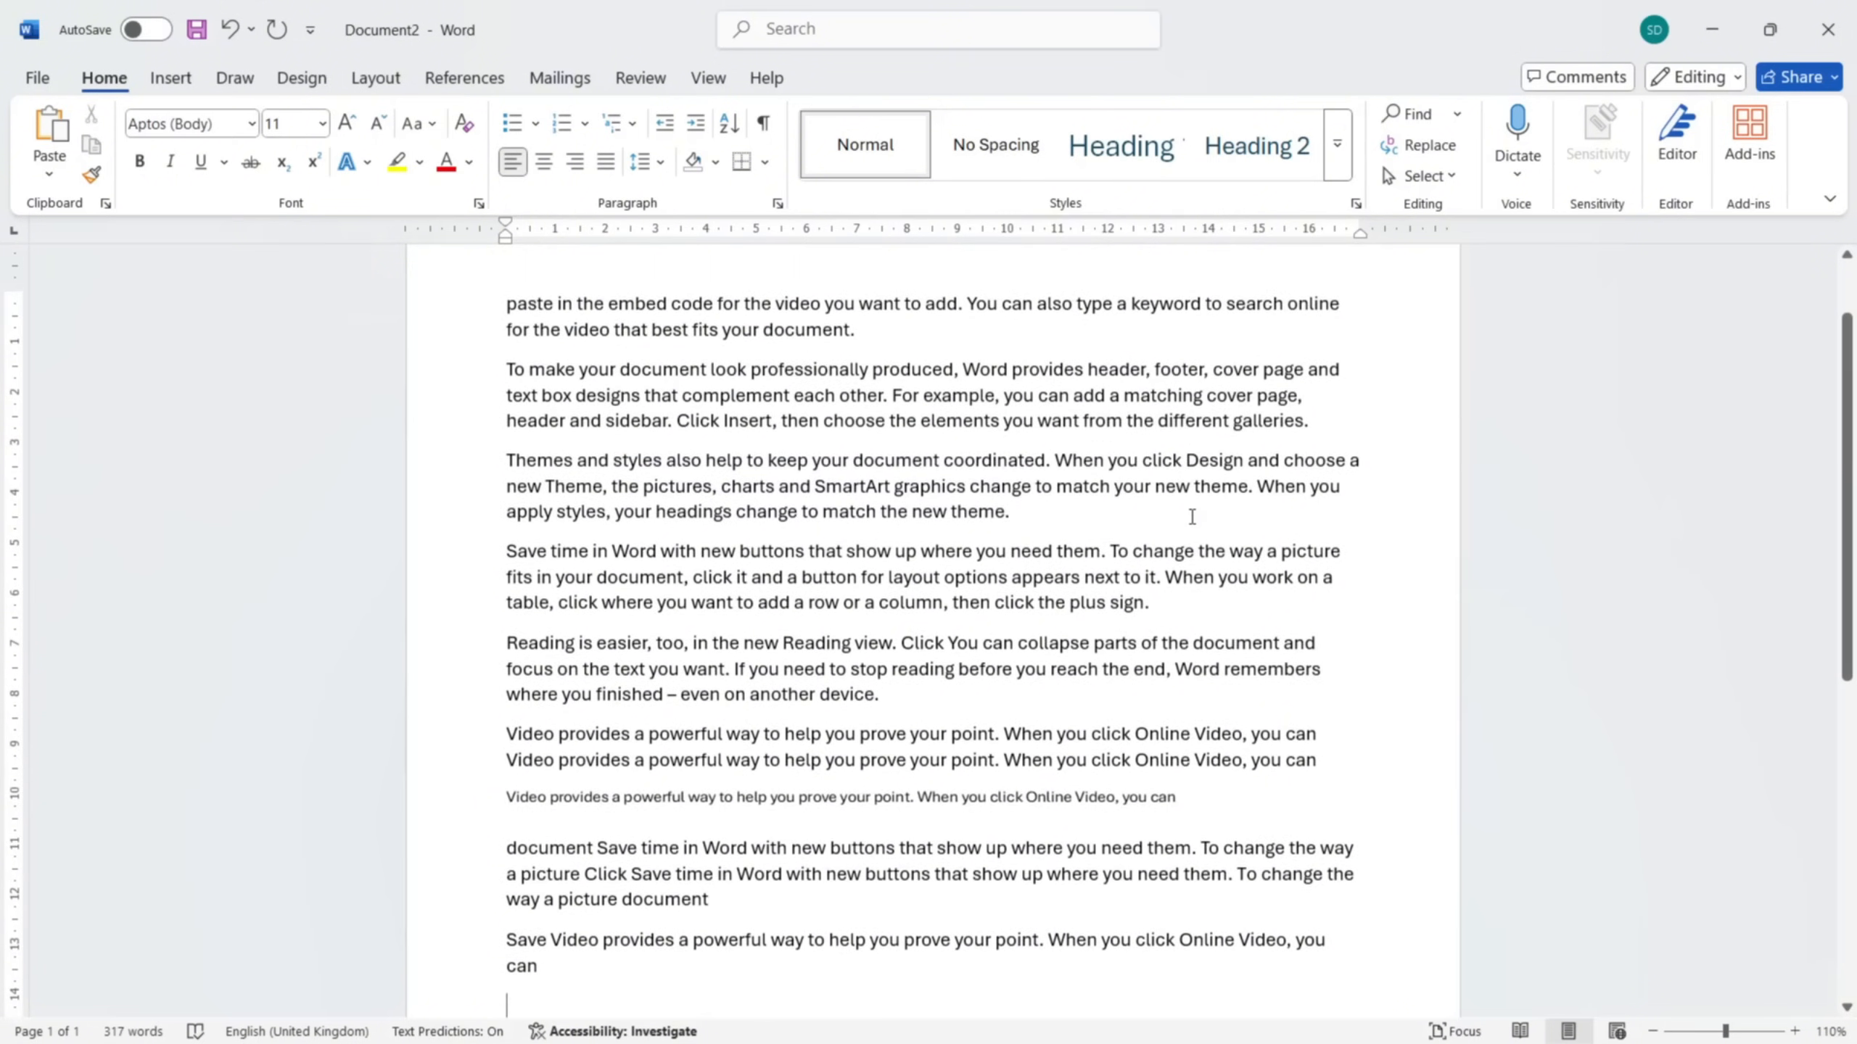
{"action": "scroll", "coordinate": [1191, 516], "scroll_direction": "up", "scroll_amount": 1}
{"action": "left_click", "coordinate": [635, 525]}
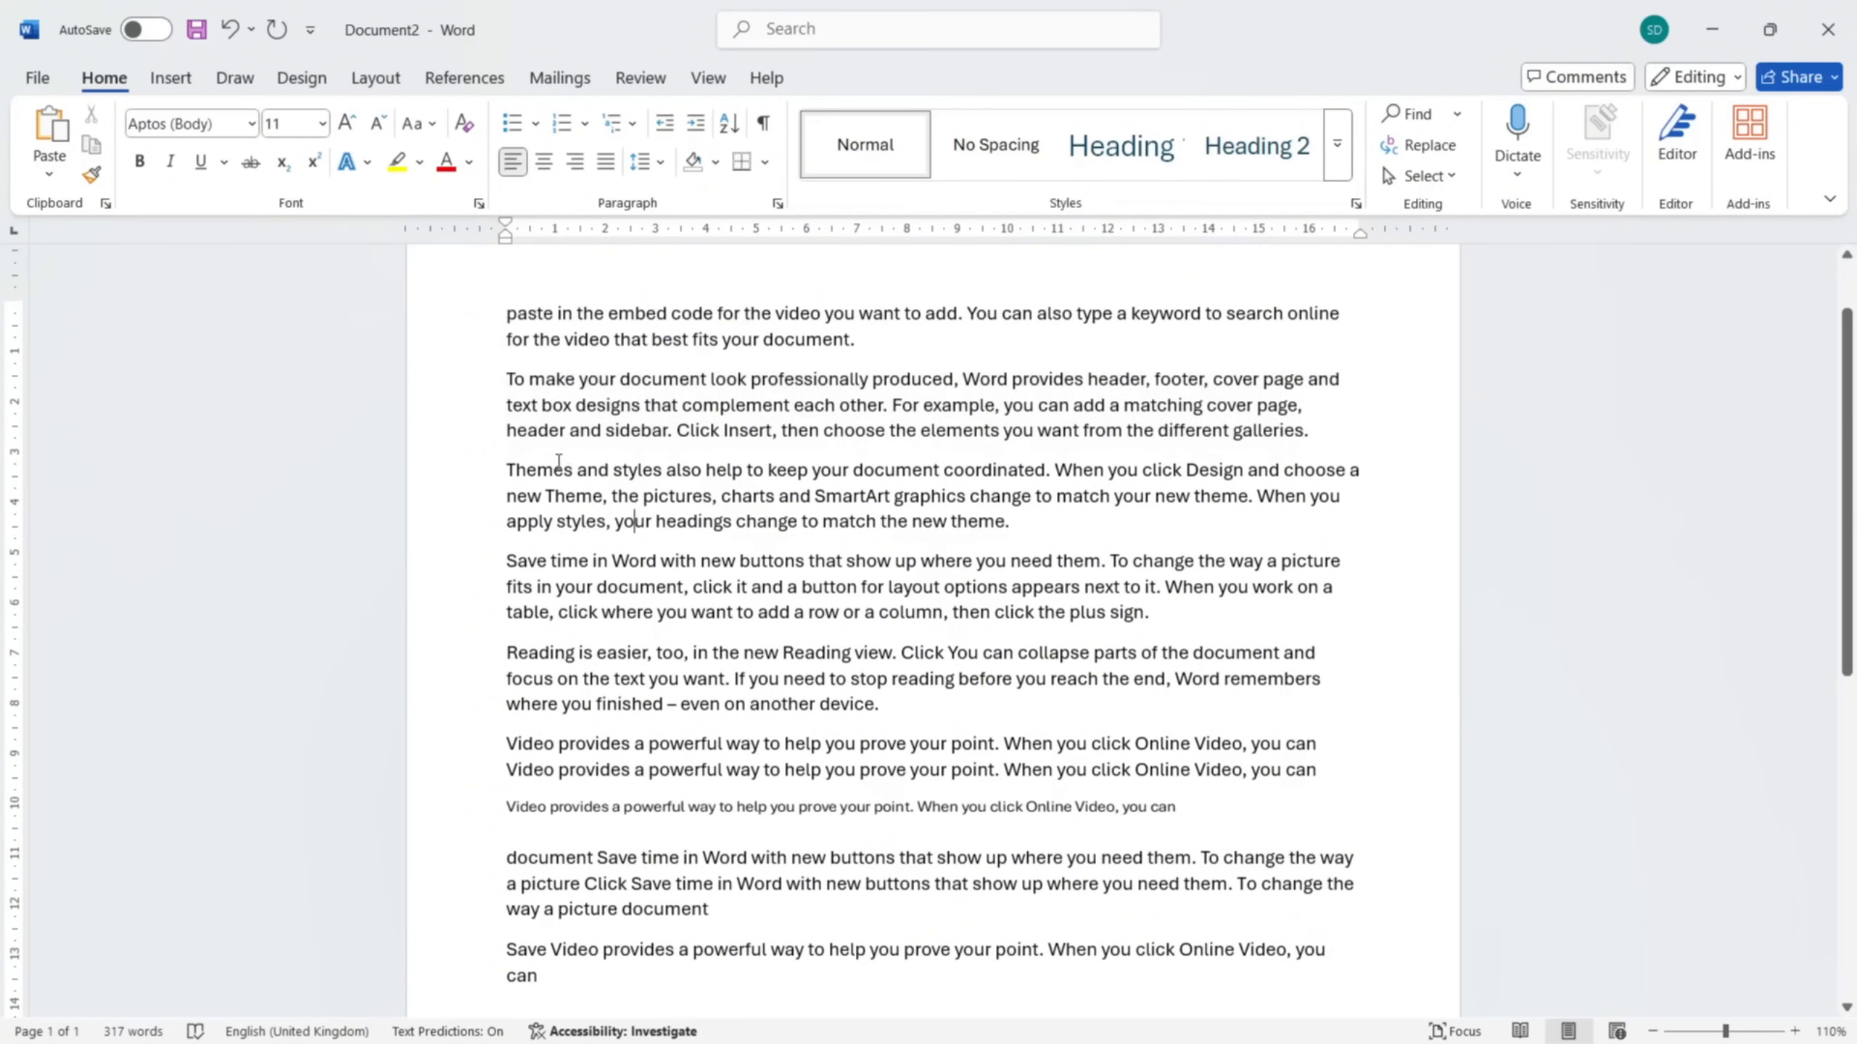
{"action": "double_click", "coordinate": [469, 400]}
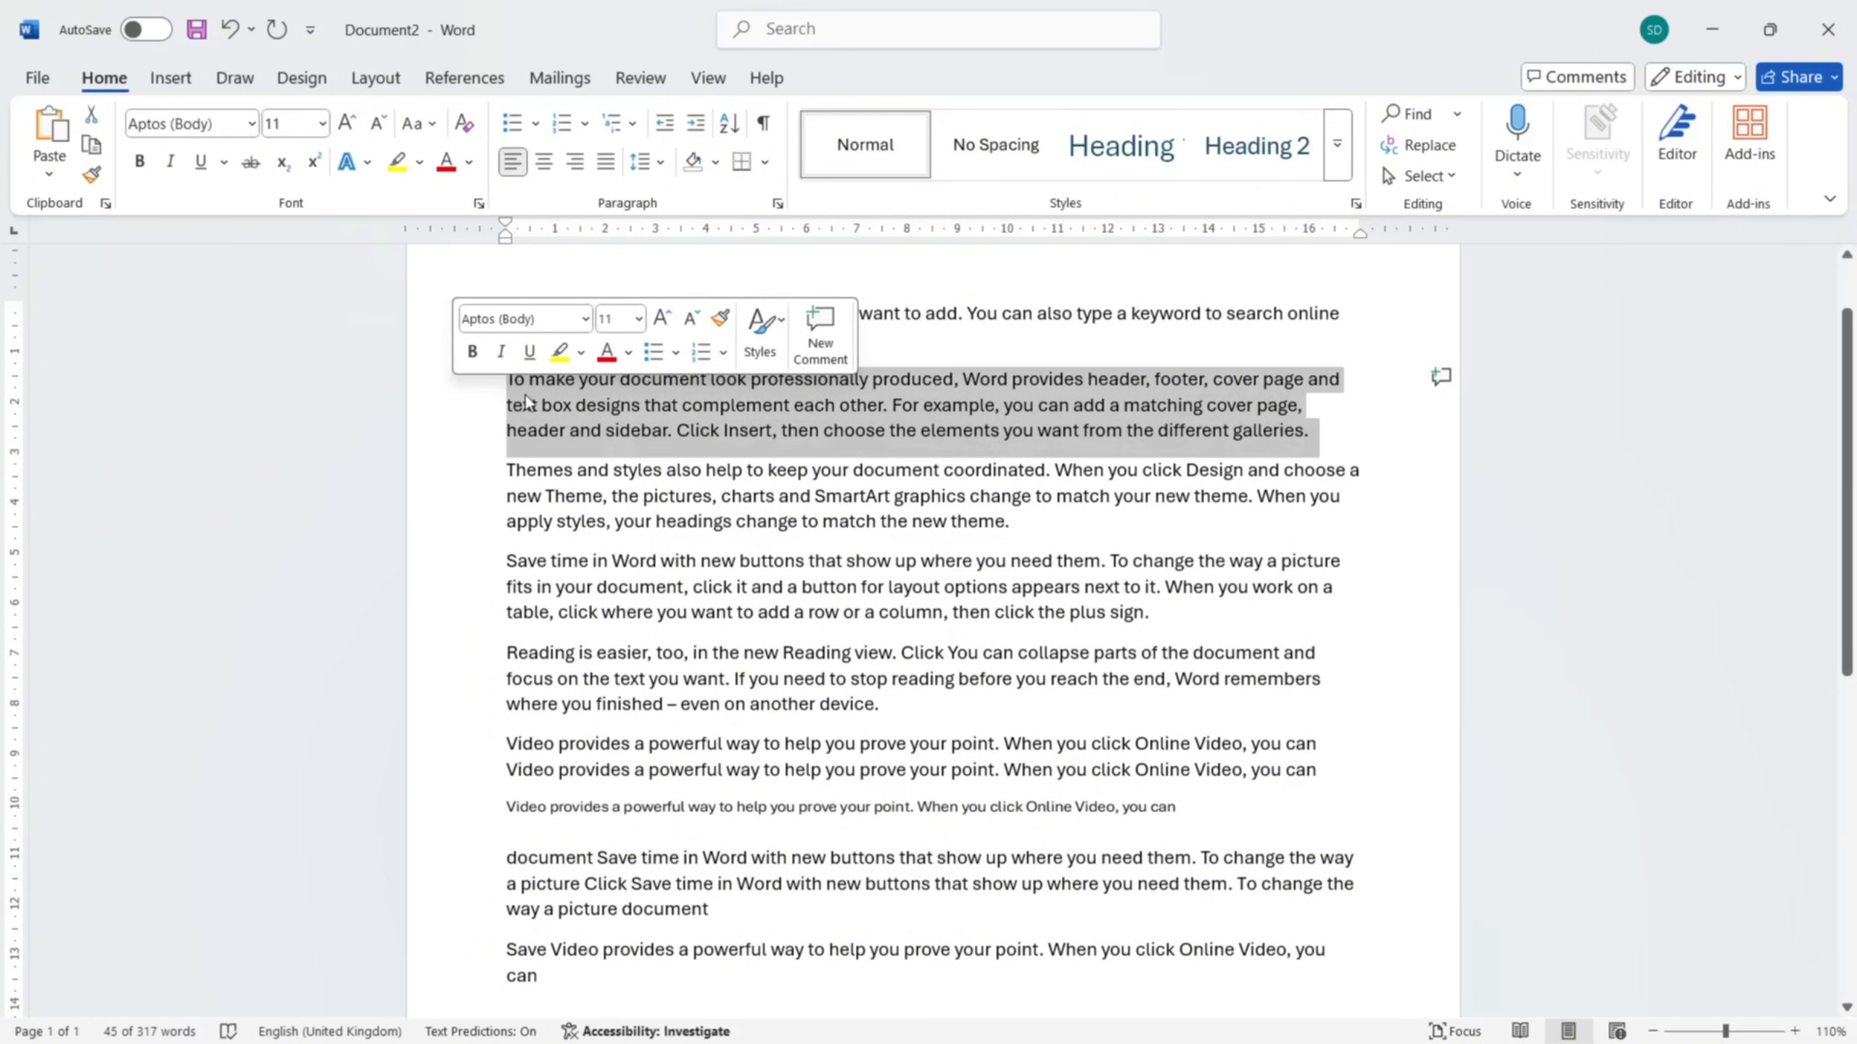
{"action": "left_click_drag", "start_coordinate": [527, 401], "coordinate": [506, 874]}
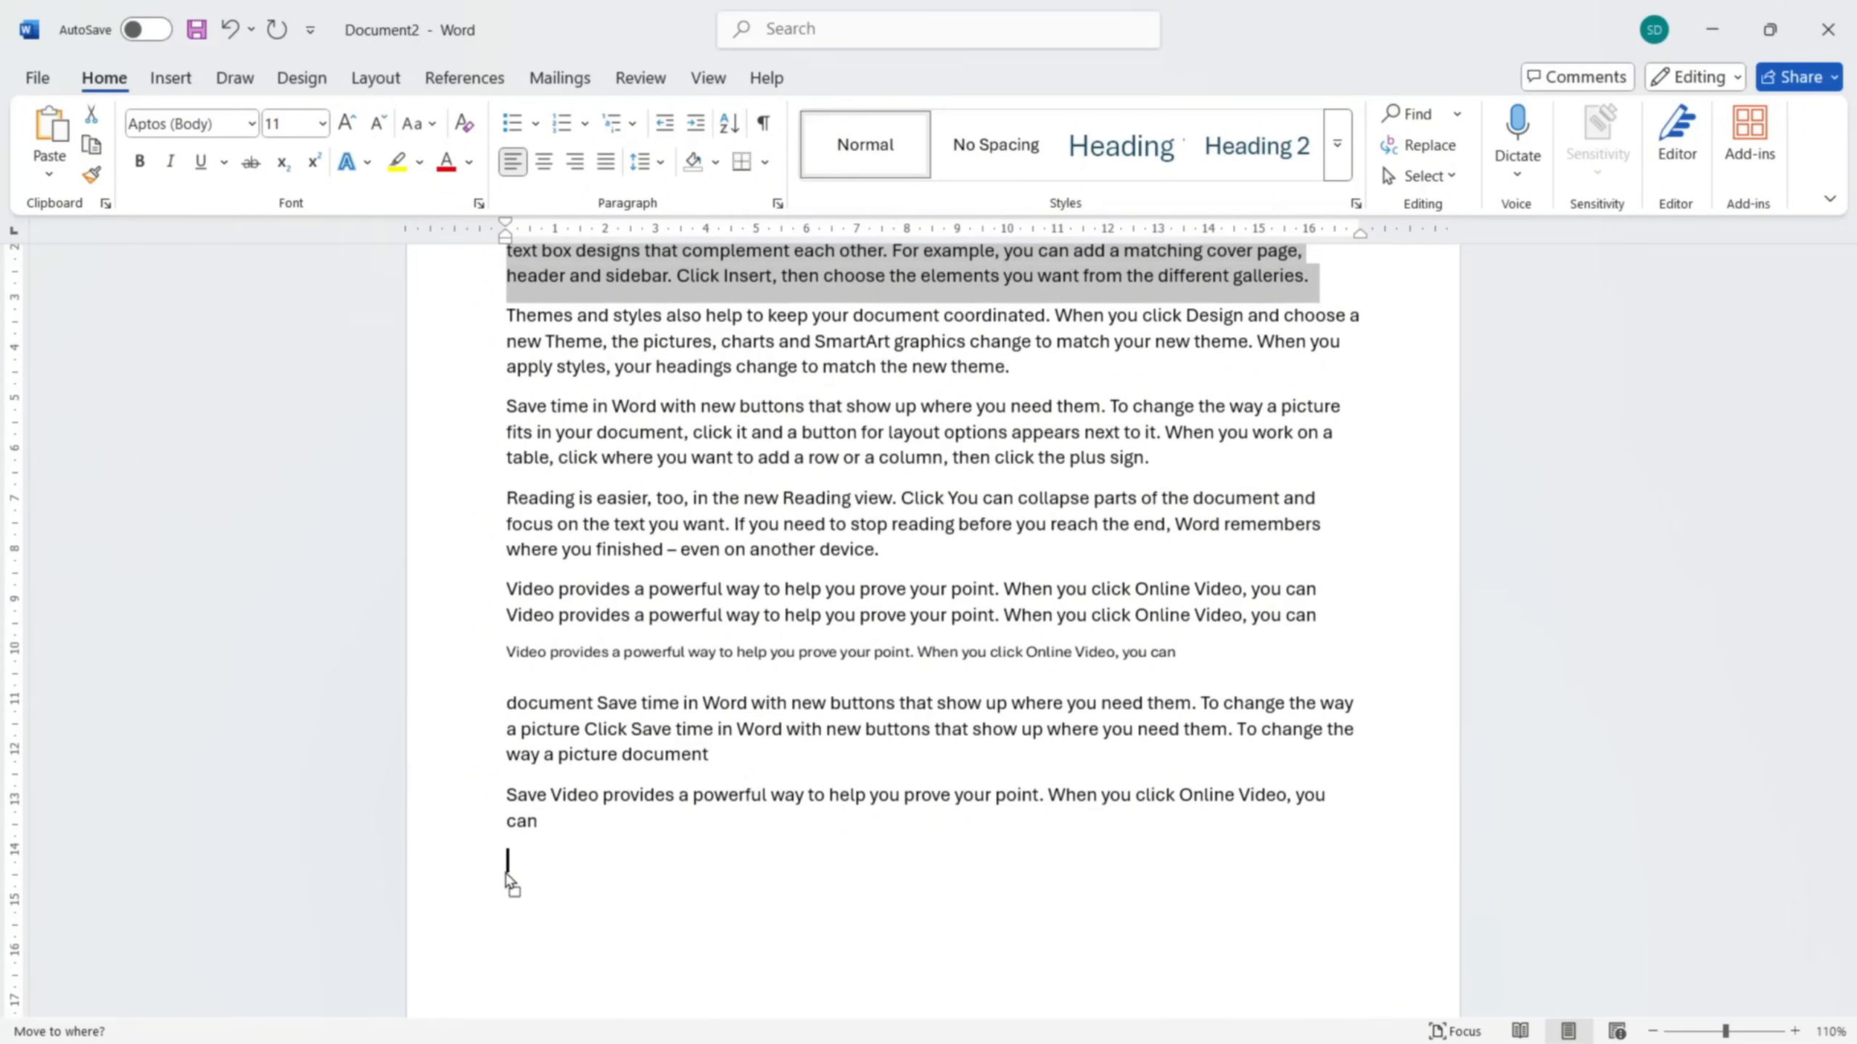
{"action": "left_click_drag", "start_coordinate": [510, 881], "coordinate": [506, 872]}
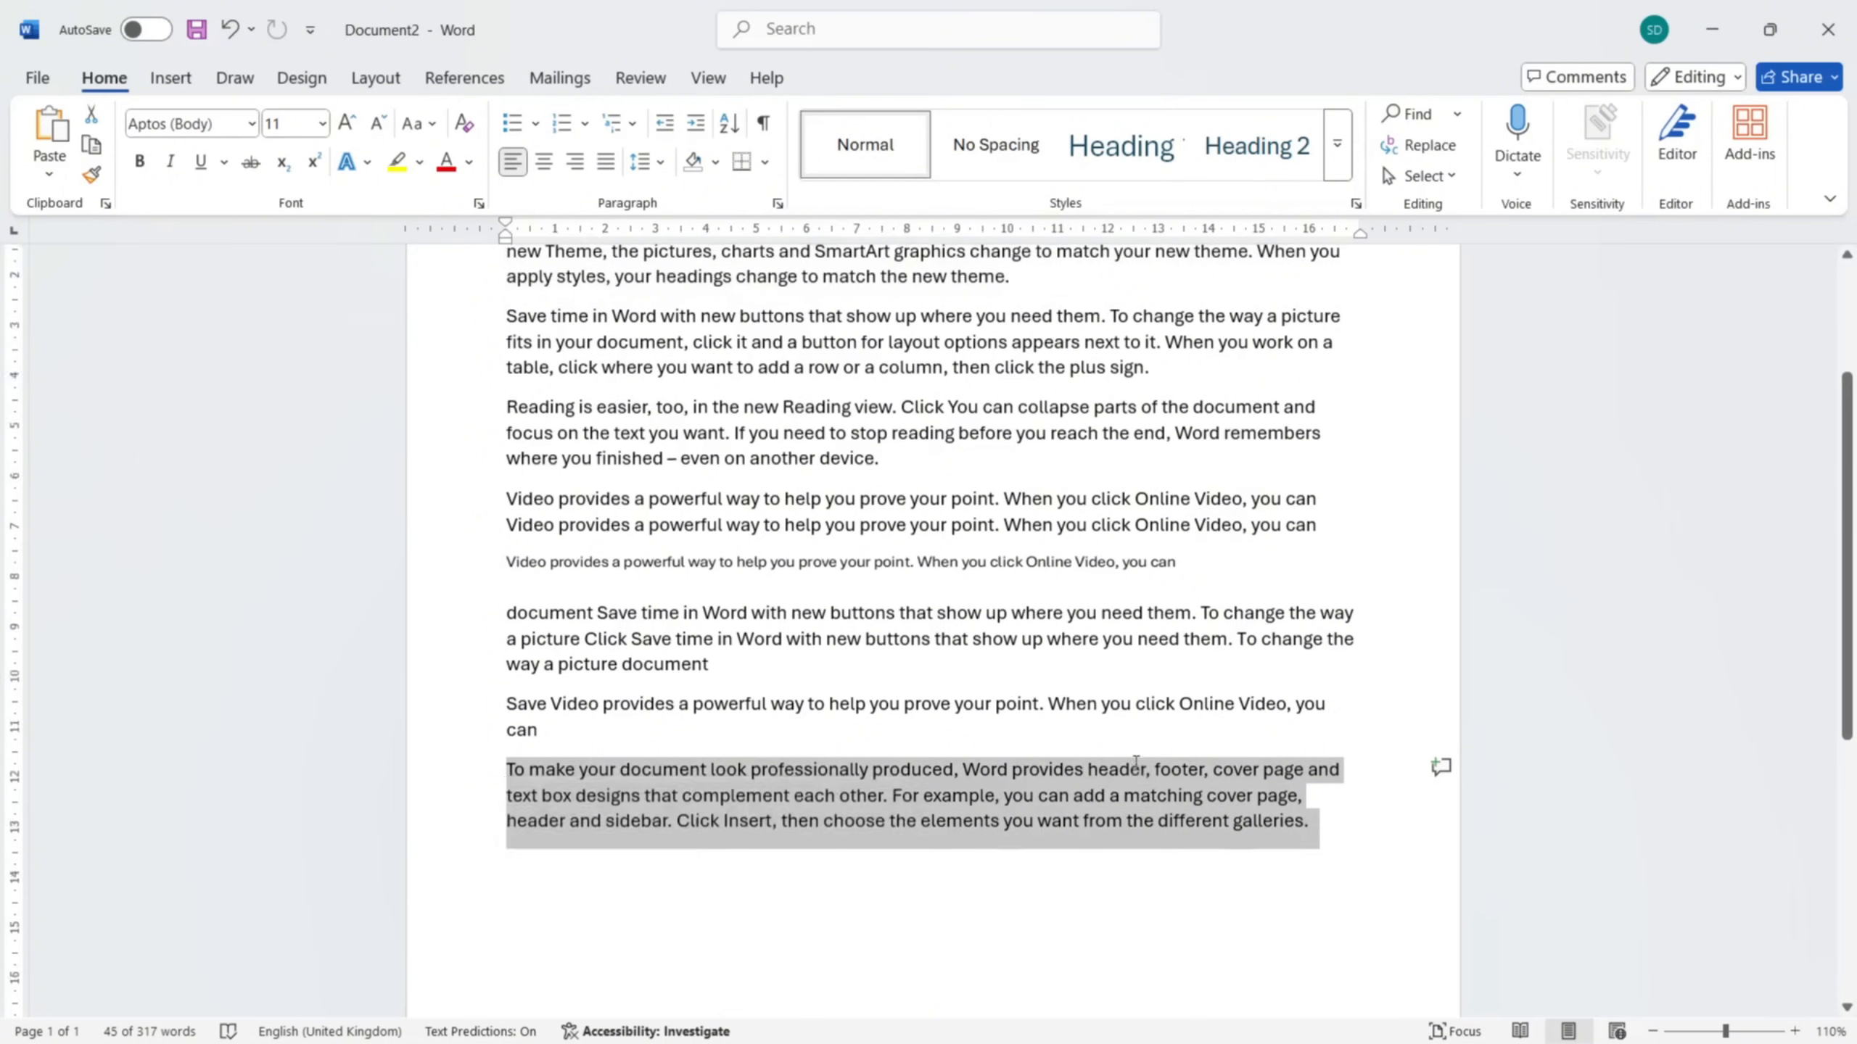
- Move the first full-size "Video provides a powerful way" line below the "Reading is easier" paragraph to the end of the document
{"action": "scroll", "coordinate": [945, 450], "scroll_direction": "up", "scroll_amount": 3}
{"action": "scroll", "coordinate": [1016, 440], "scroll_direction": "down", "scroll_amount": 6}
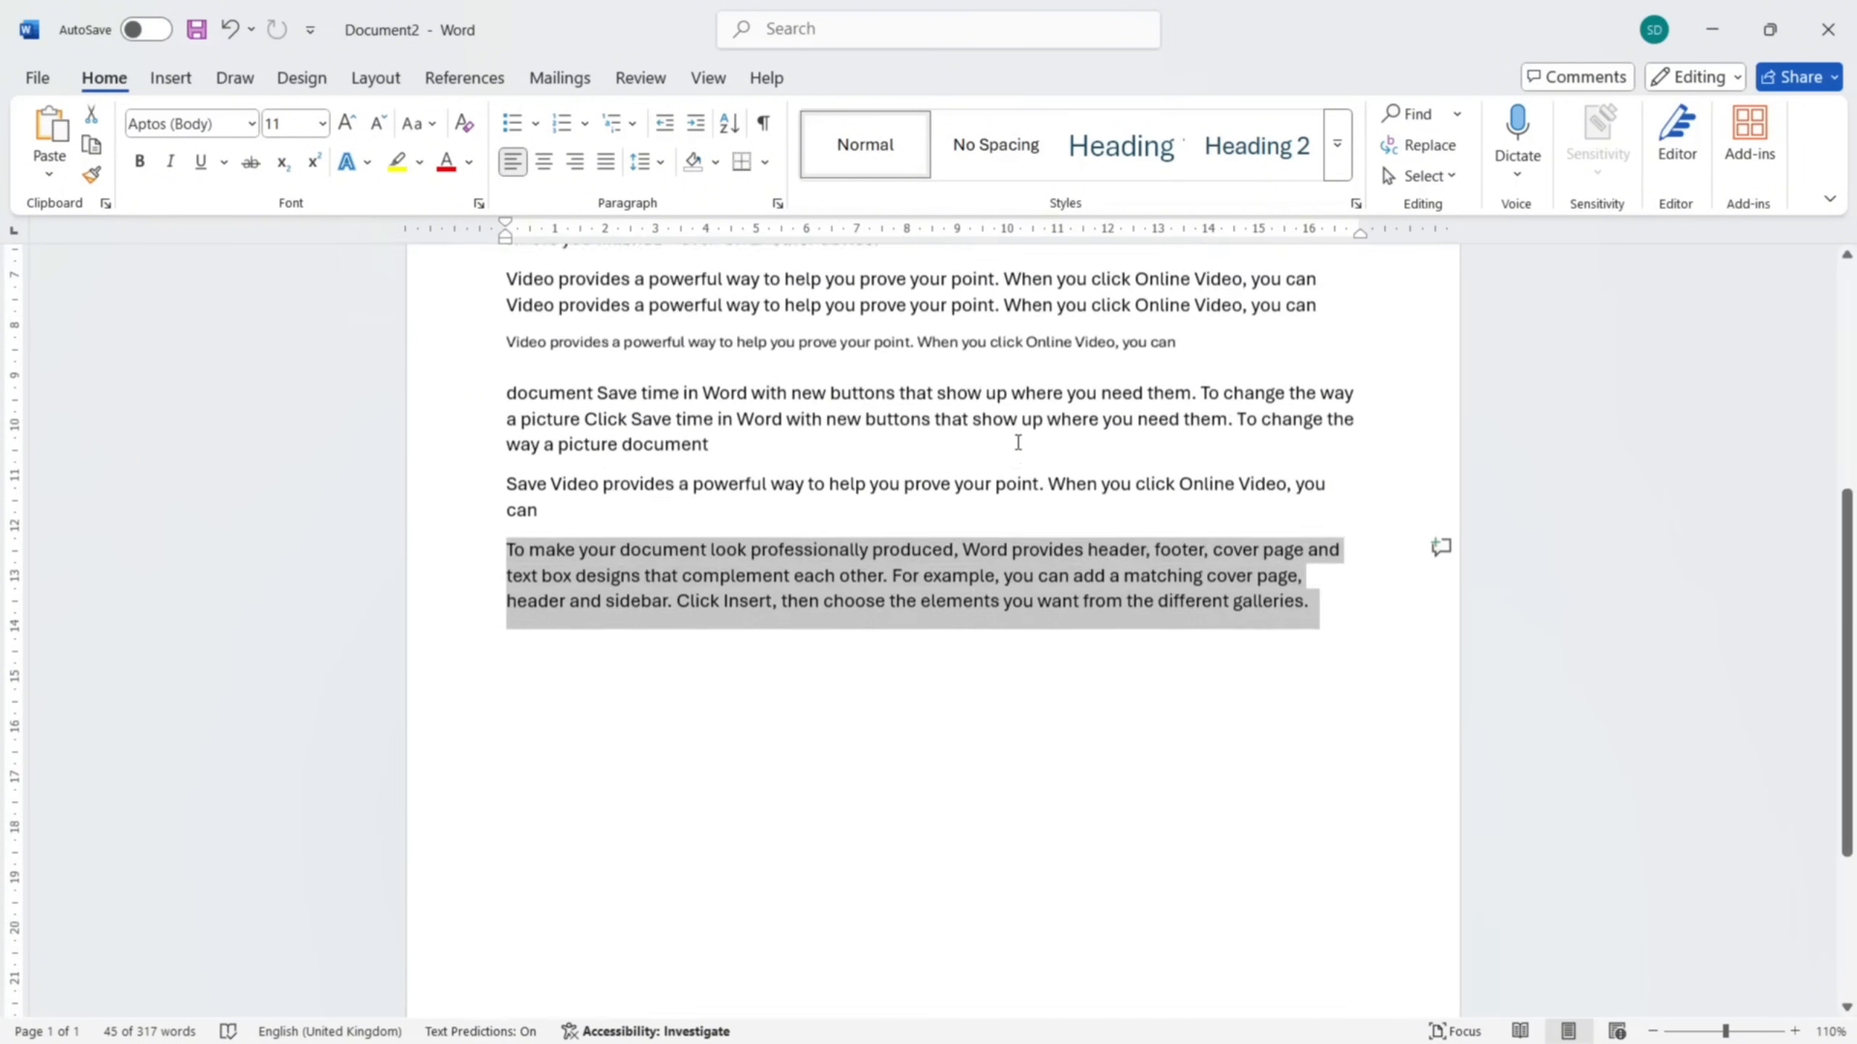
{"action": "scroll", "coordinate": [897, 601], "scroll_direction": "up", "scroll_amount": 4}
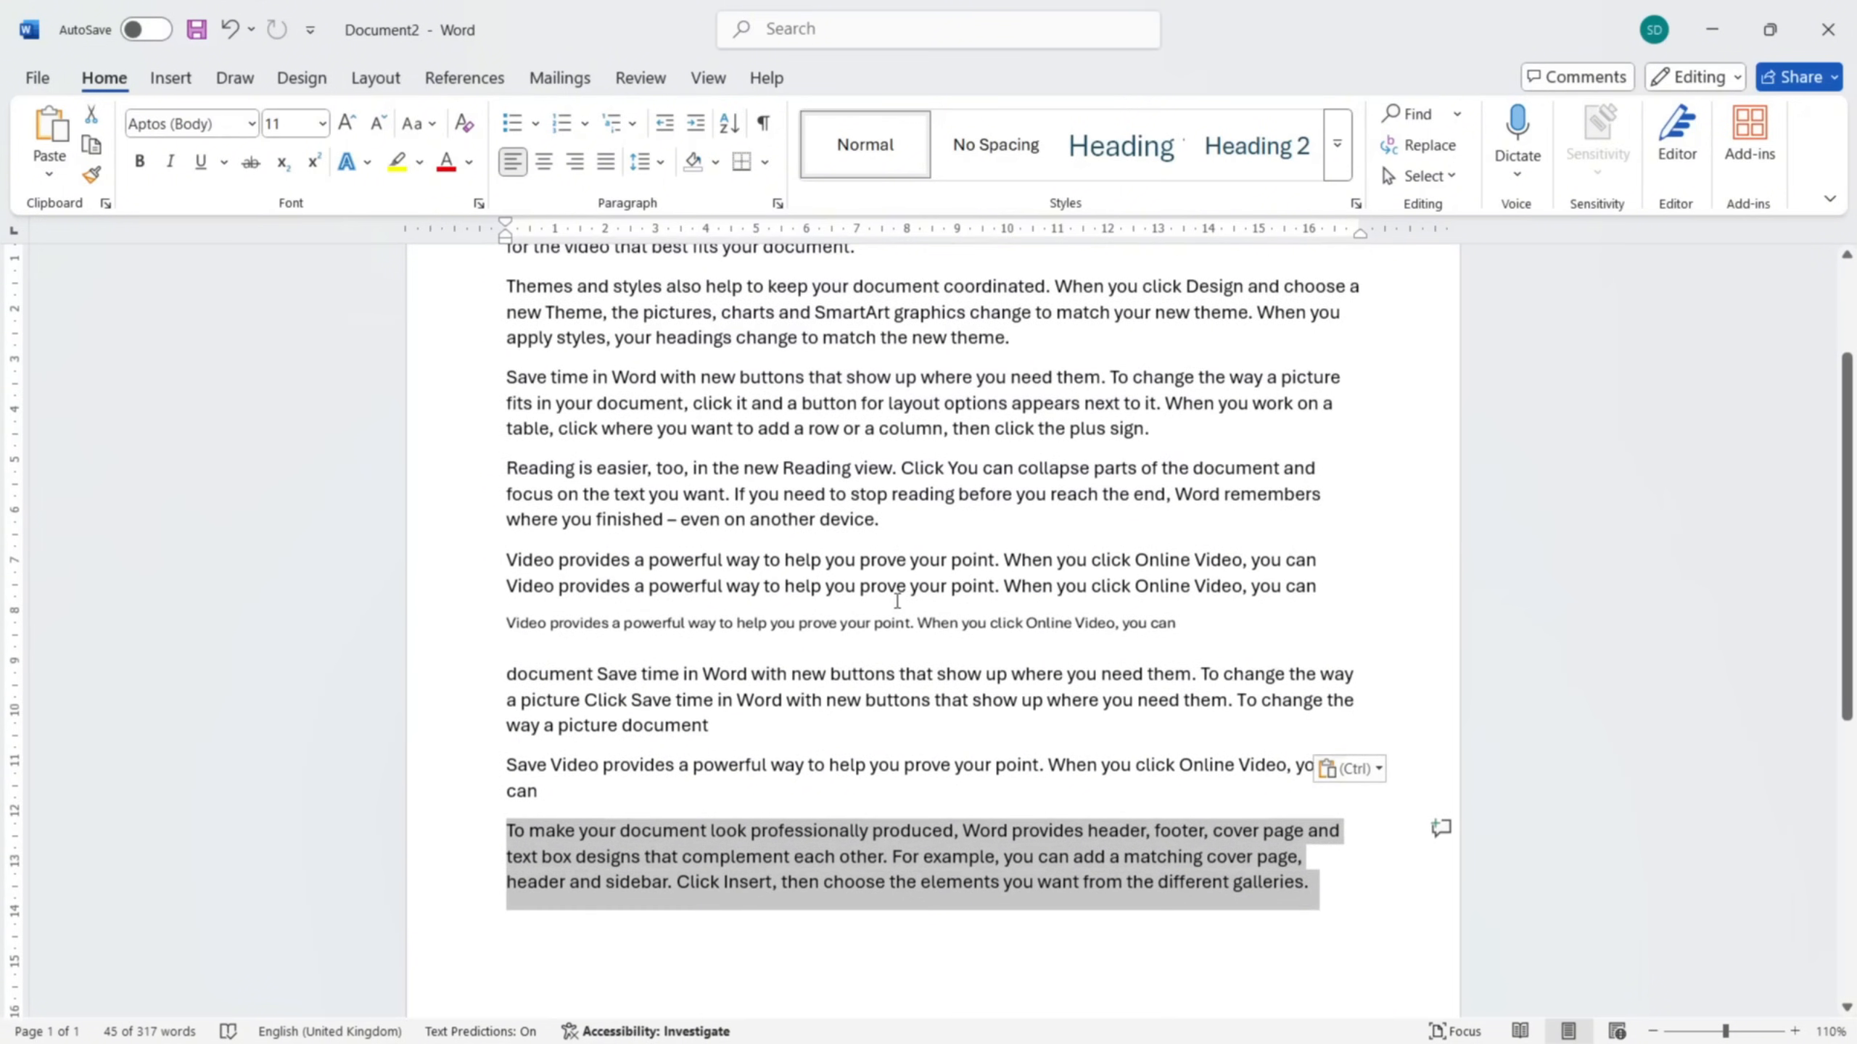
{"action": "left_click", "coordinate": [467, 563]}
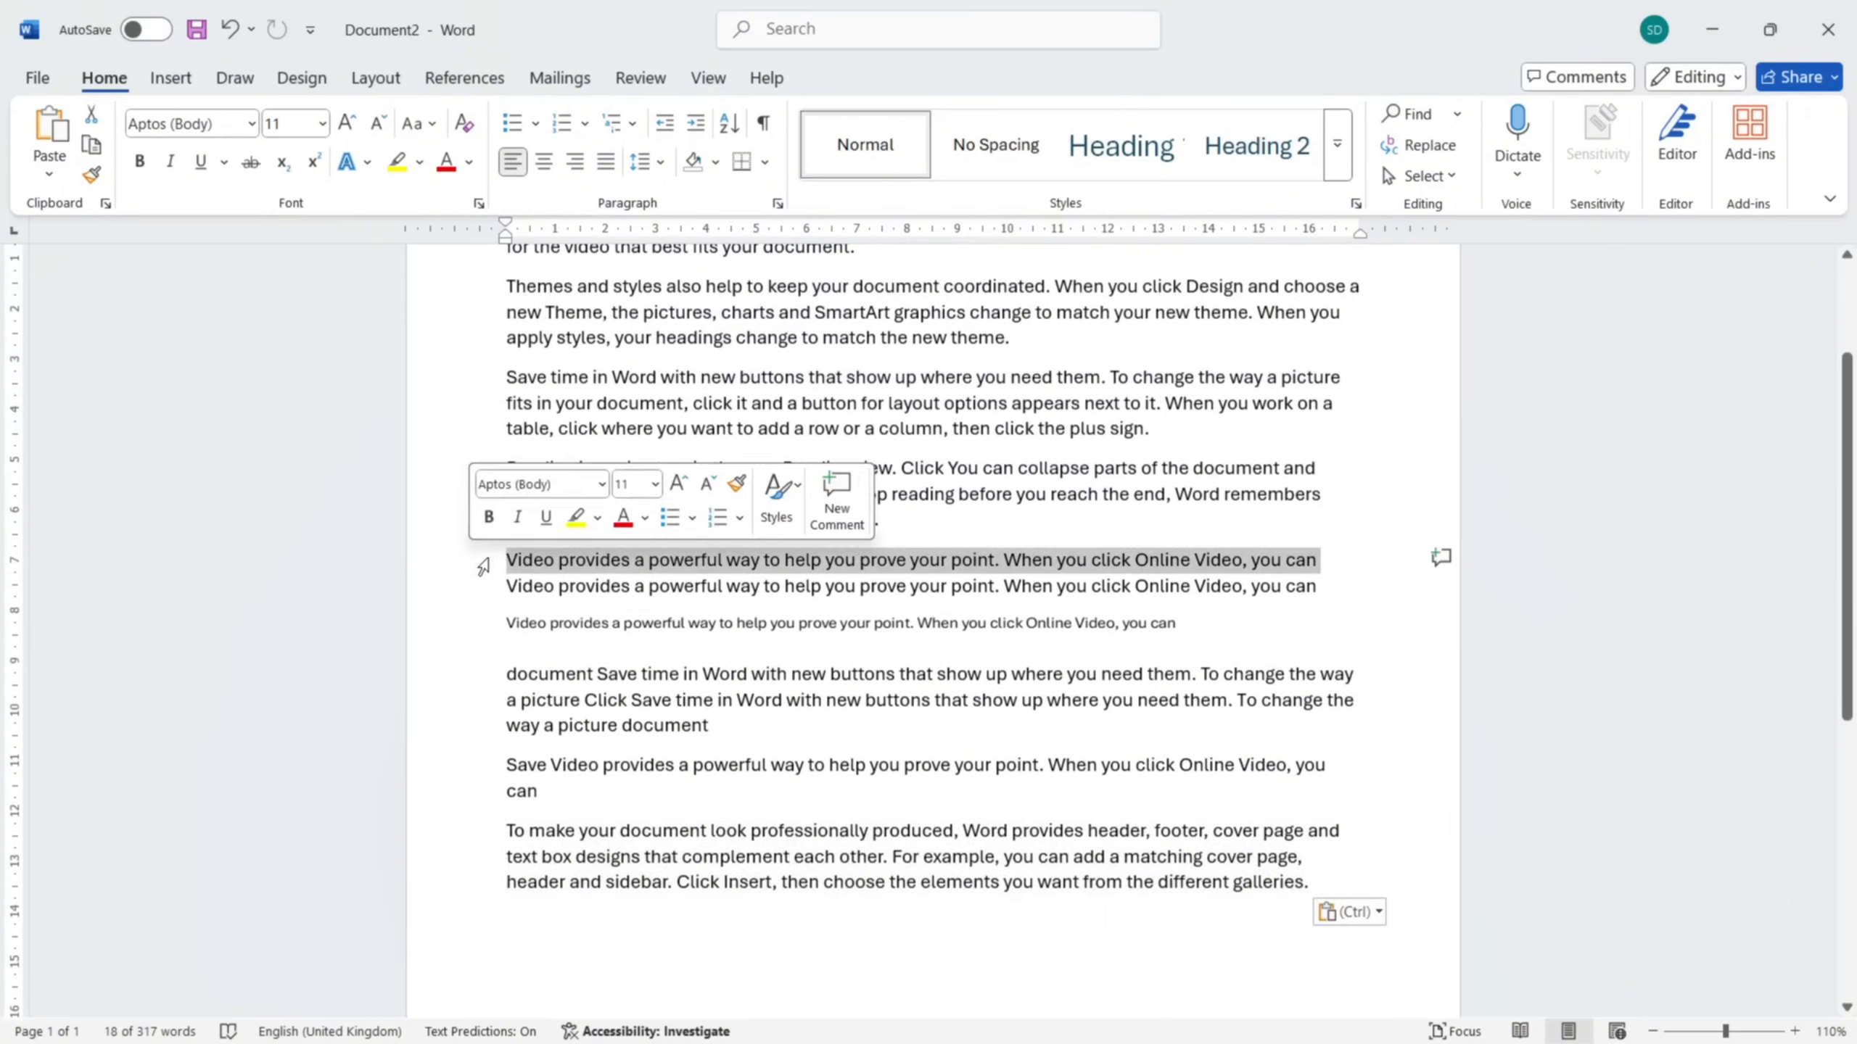
{"action": "left_click_drag", "start_coordinate": [479, 568], "coordinate": [491, 951]}
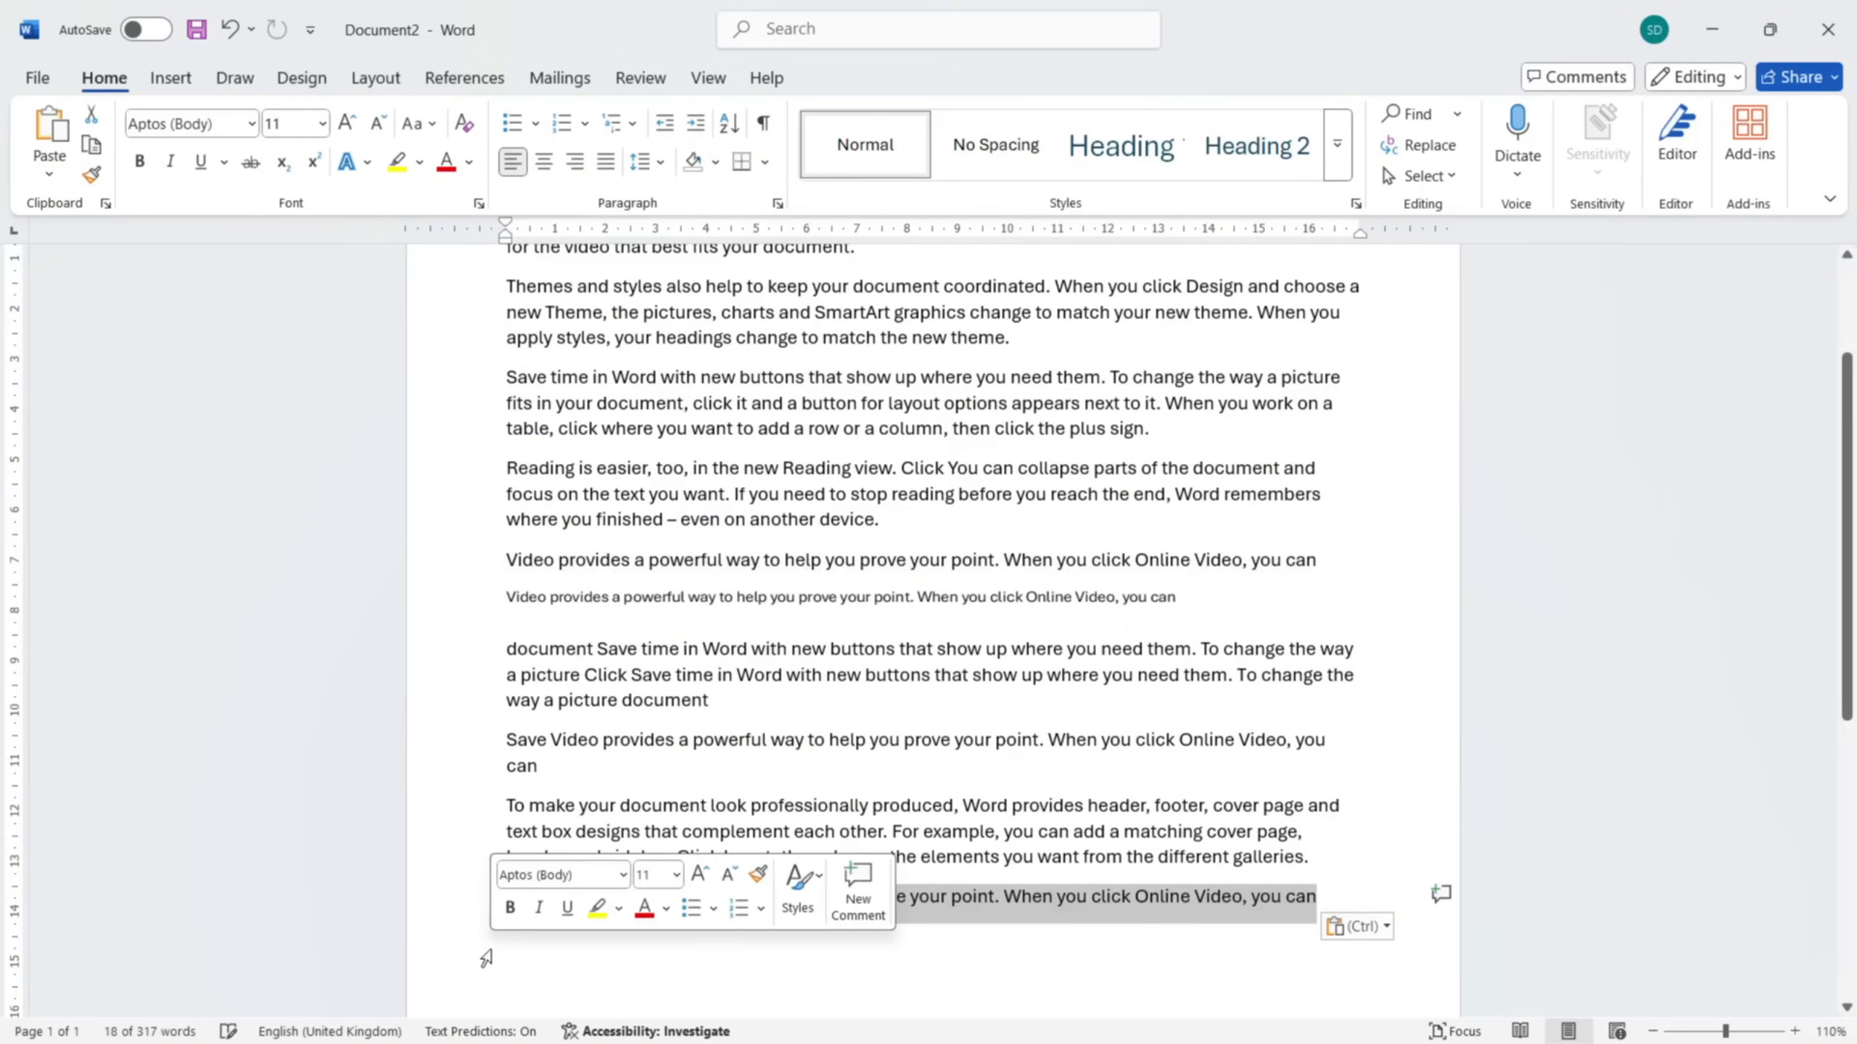
- Move the word "can" that ends the "Save Video provides" paragraph to the end of the document
{"action": "scroll", "coordinate": [442, 763], "scroll_direction": "down", "scroll_amount": 1}
{"action": "left_click", "coordinate": [442, 763]}
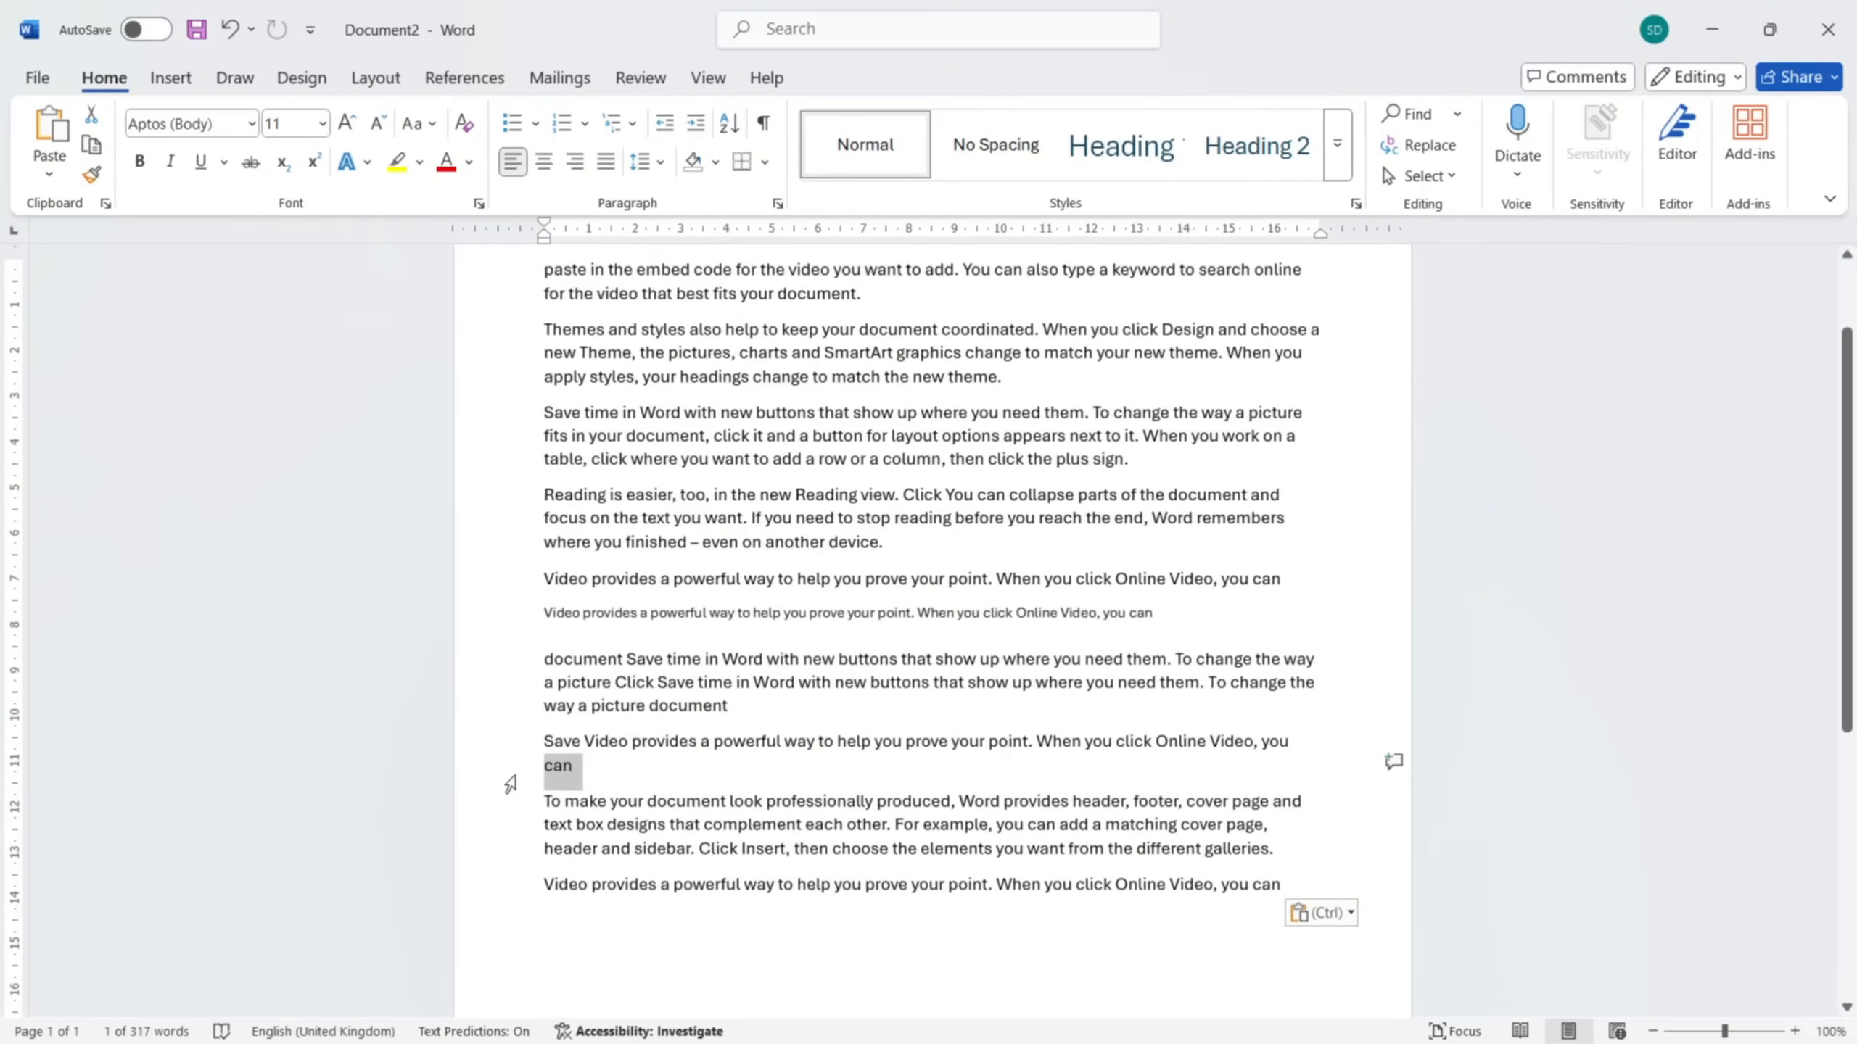
{"action": "left_click_drag", "start_coordinate": [556, 768], "coordinate": [550, 927]}
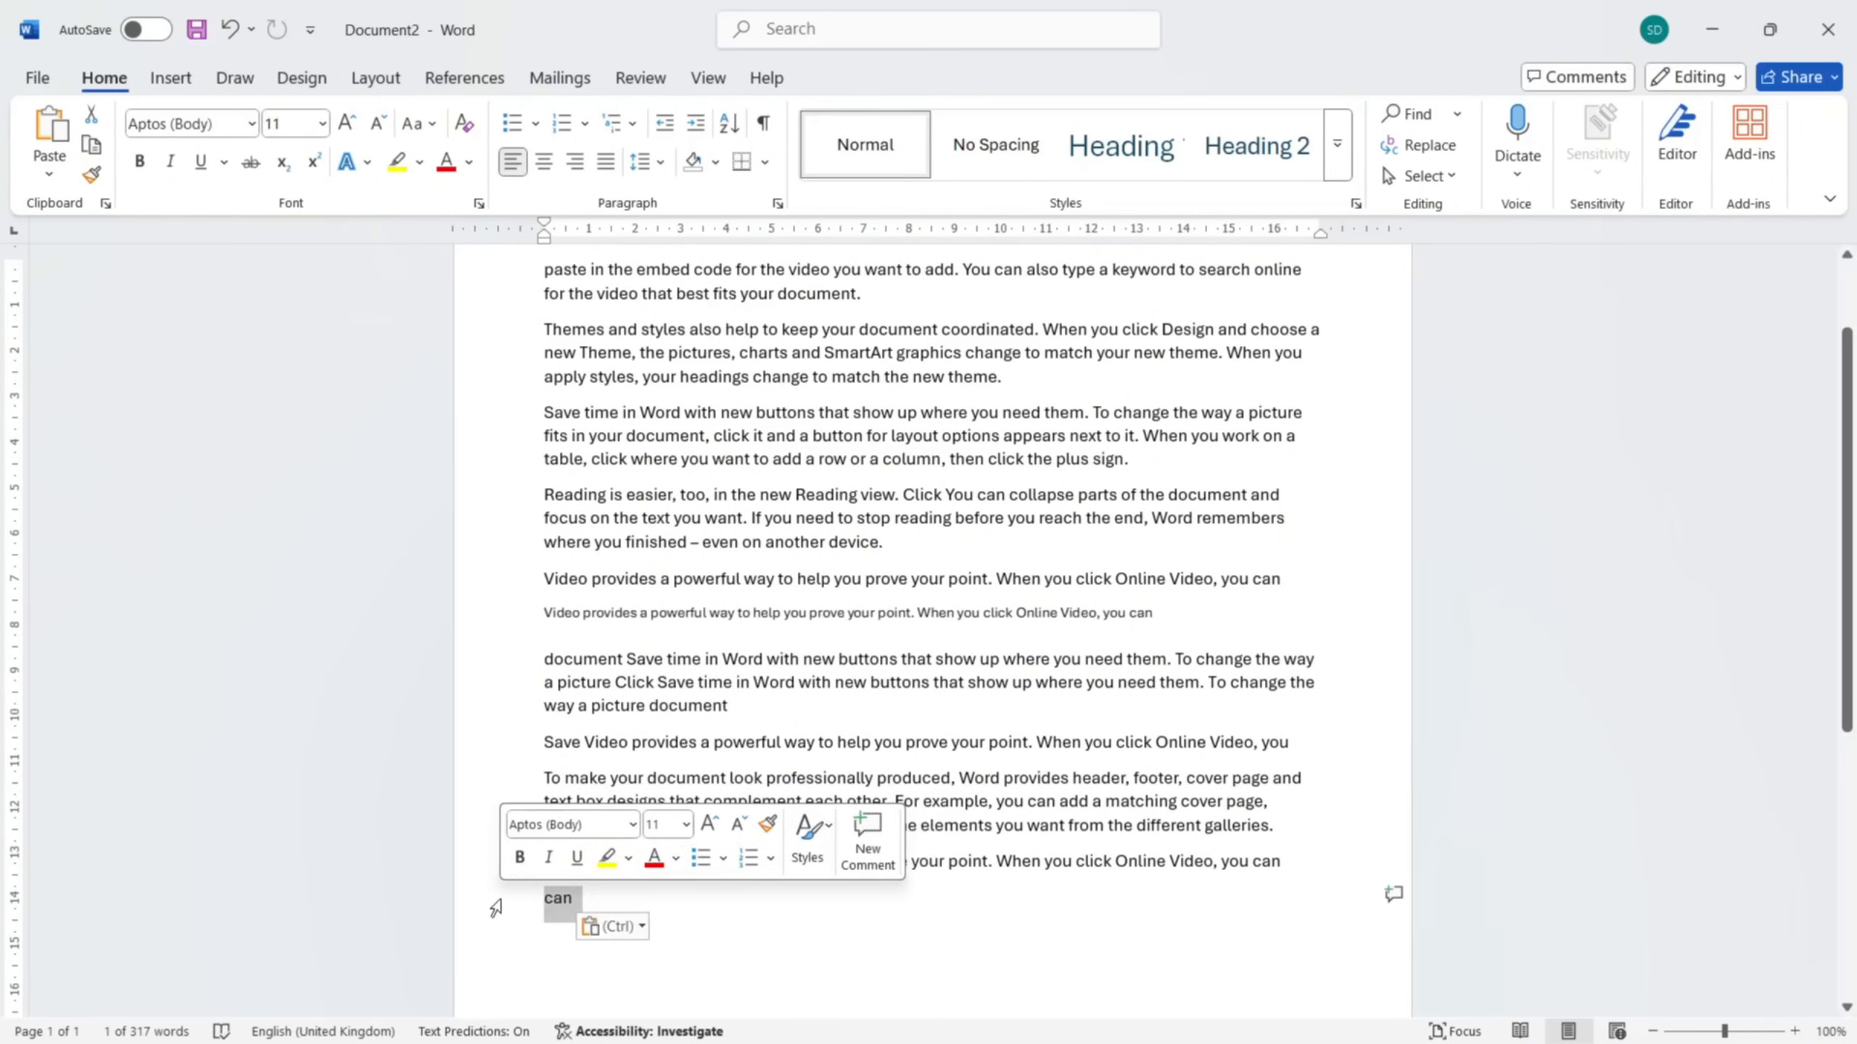
- Move the "can" line from the document's end to just after "a row or a column," in the "Save time in Word" paragraph
{"action": "left_click", "coordinate": [649, 906]}
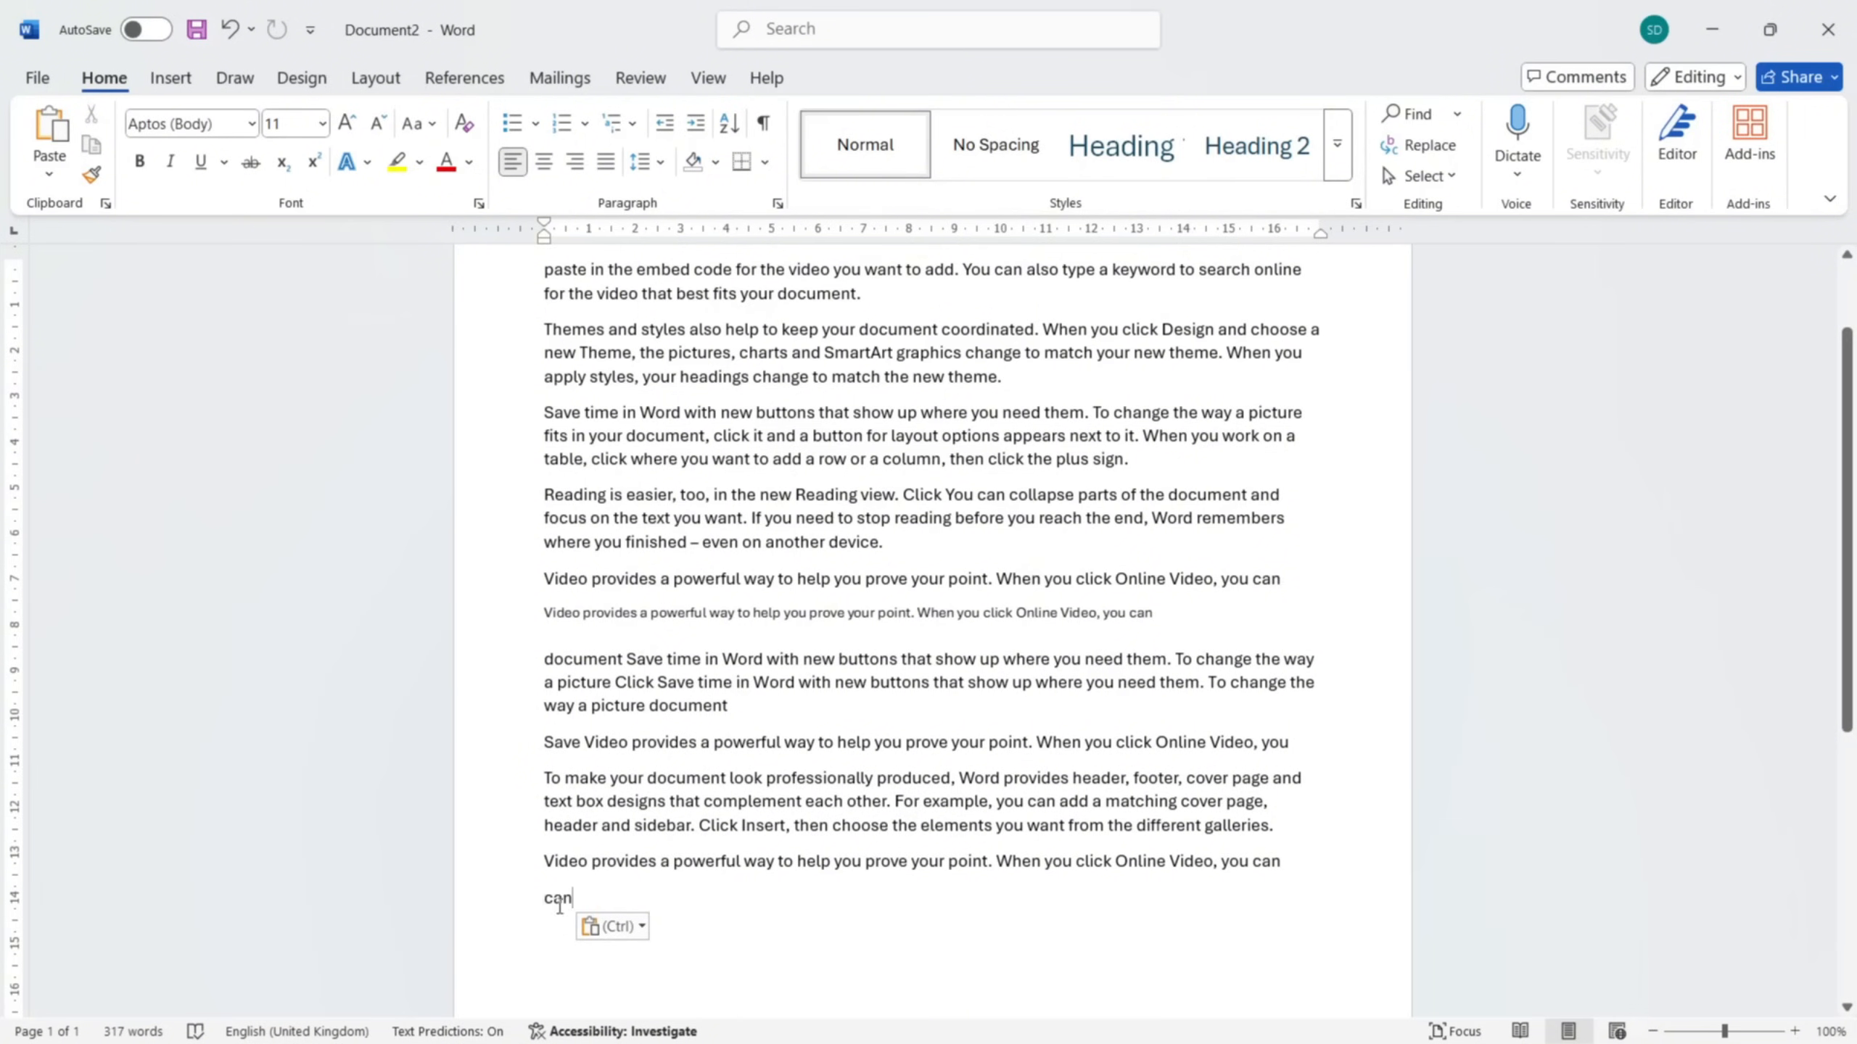
{"action": "left_click", "coordinate": [520, 909]}
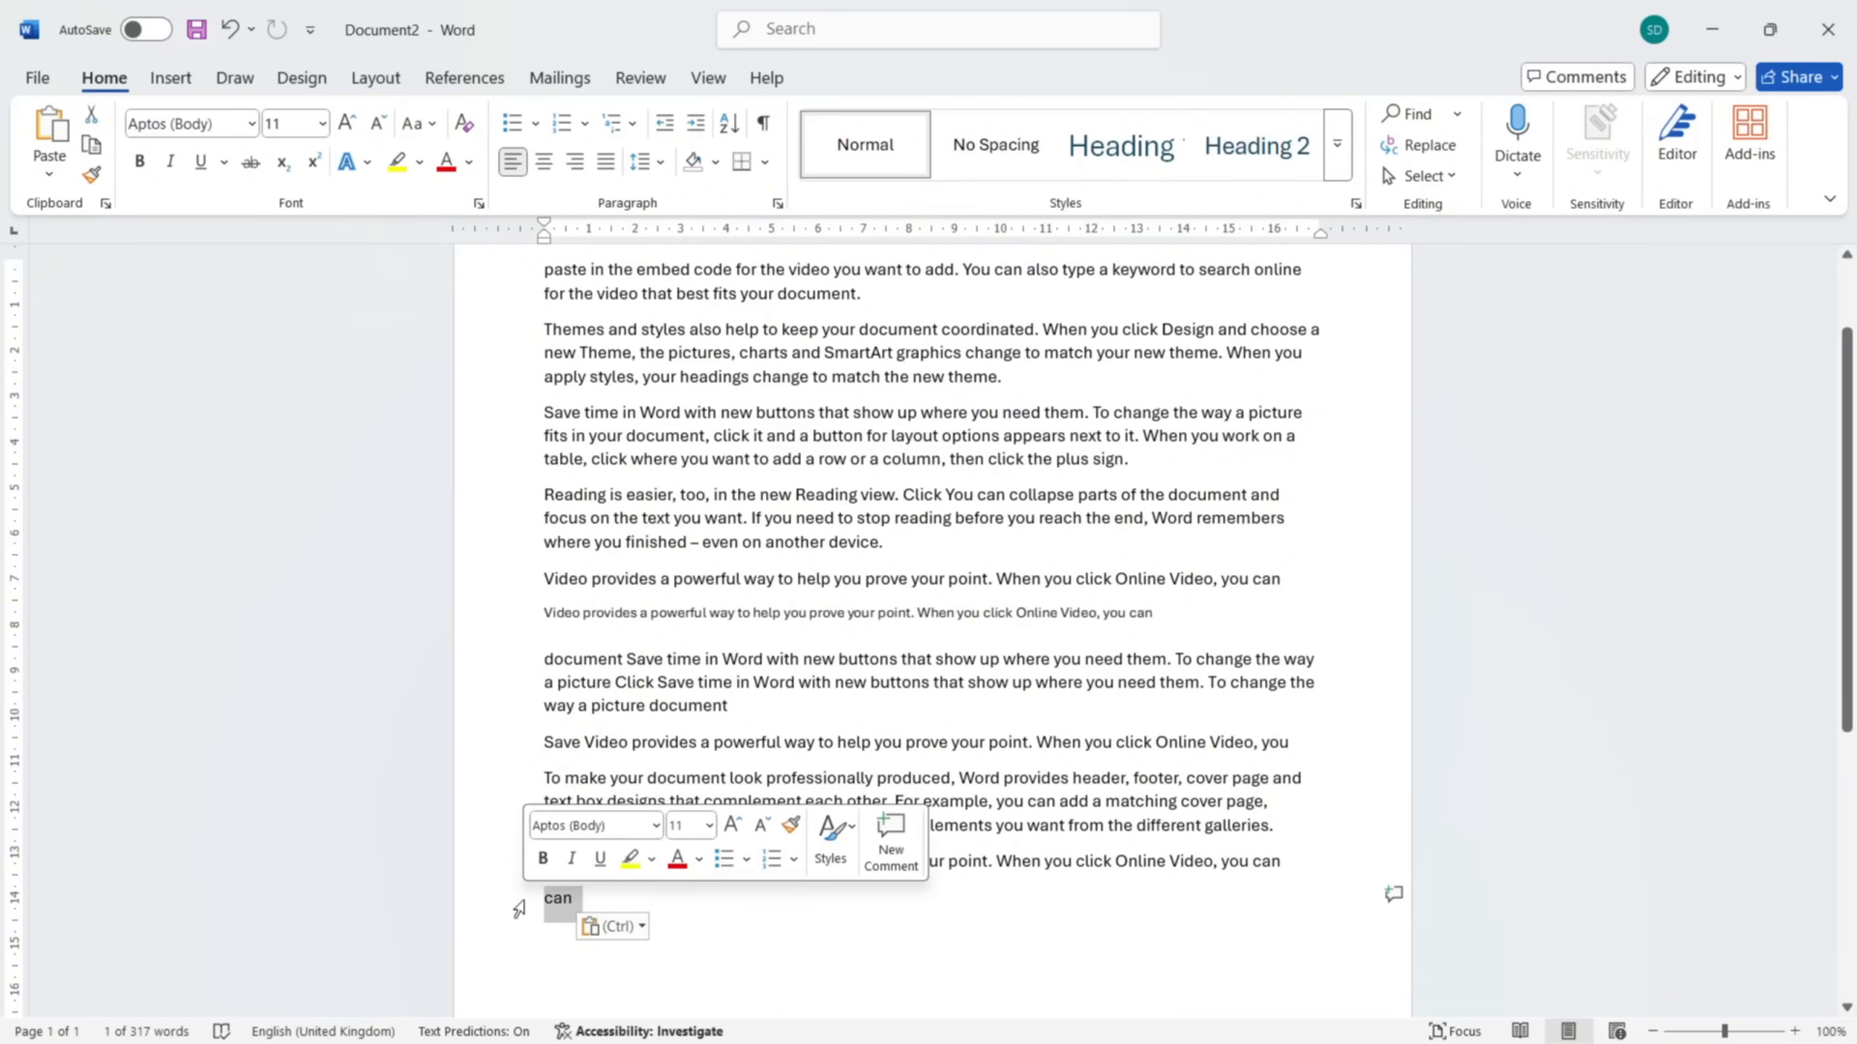
{"action": "left_click_drag", "start_coordinate": [560, 905], "coordinate": [953, 462]}
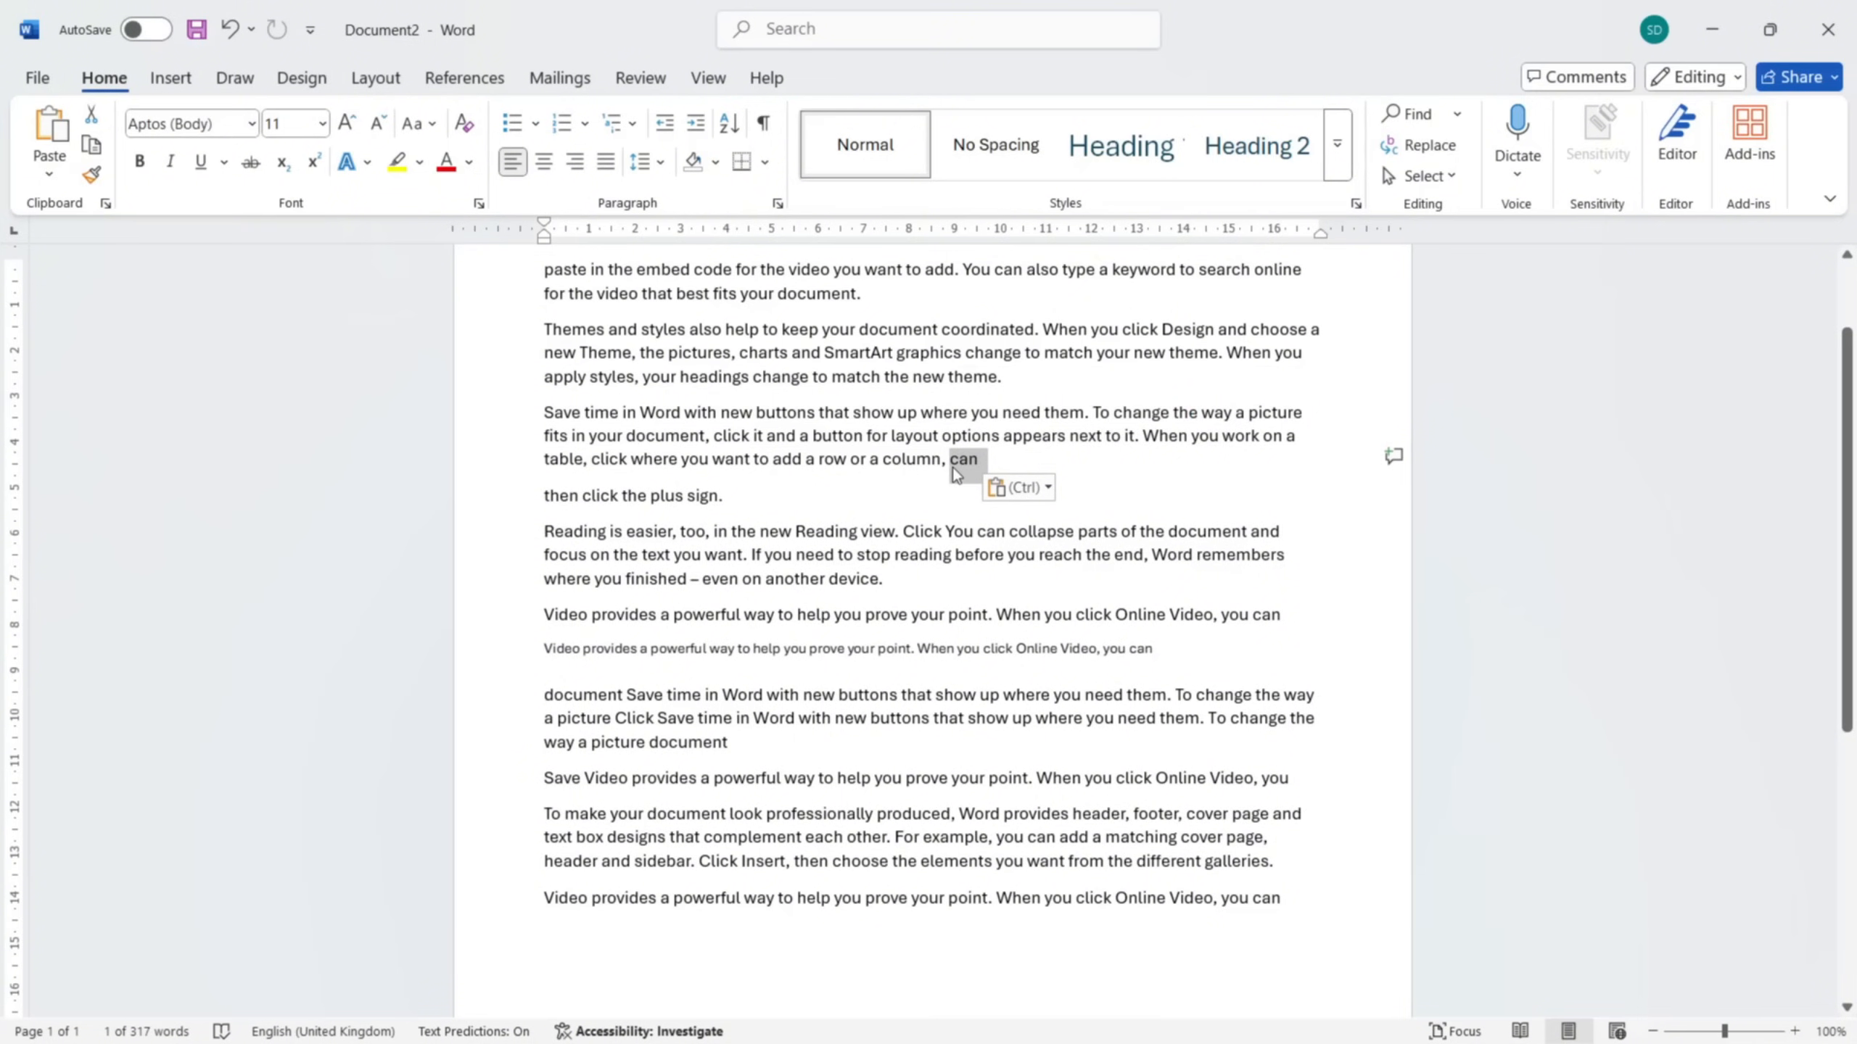
- Find the word "Themes" in the document
{"action": "left_click", "coordinate": [552, 494]}
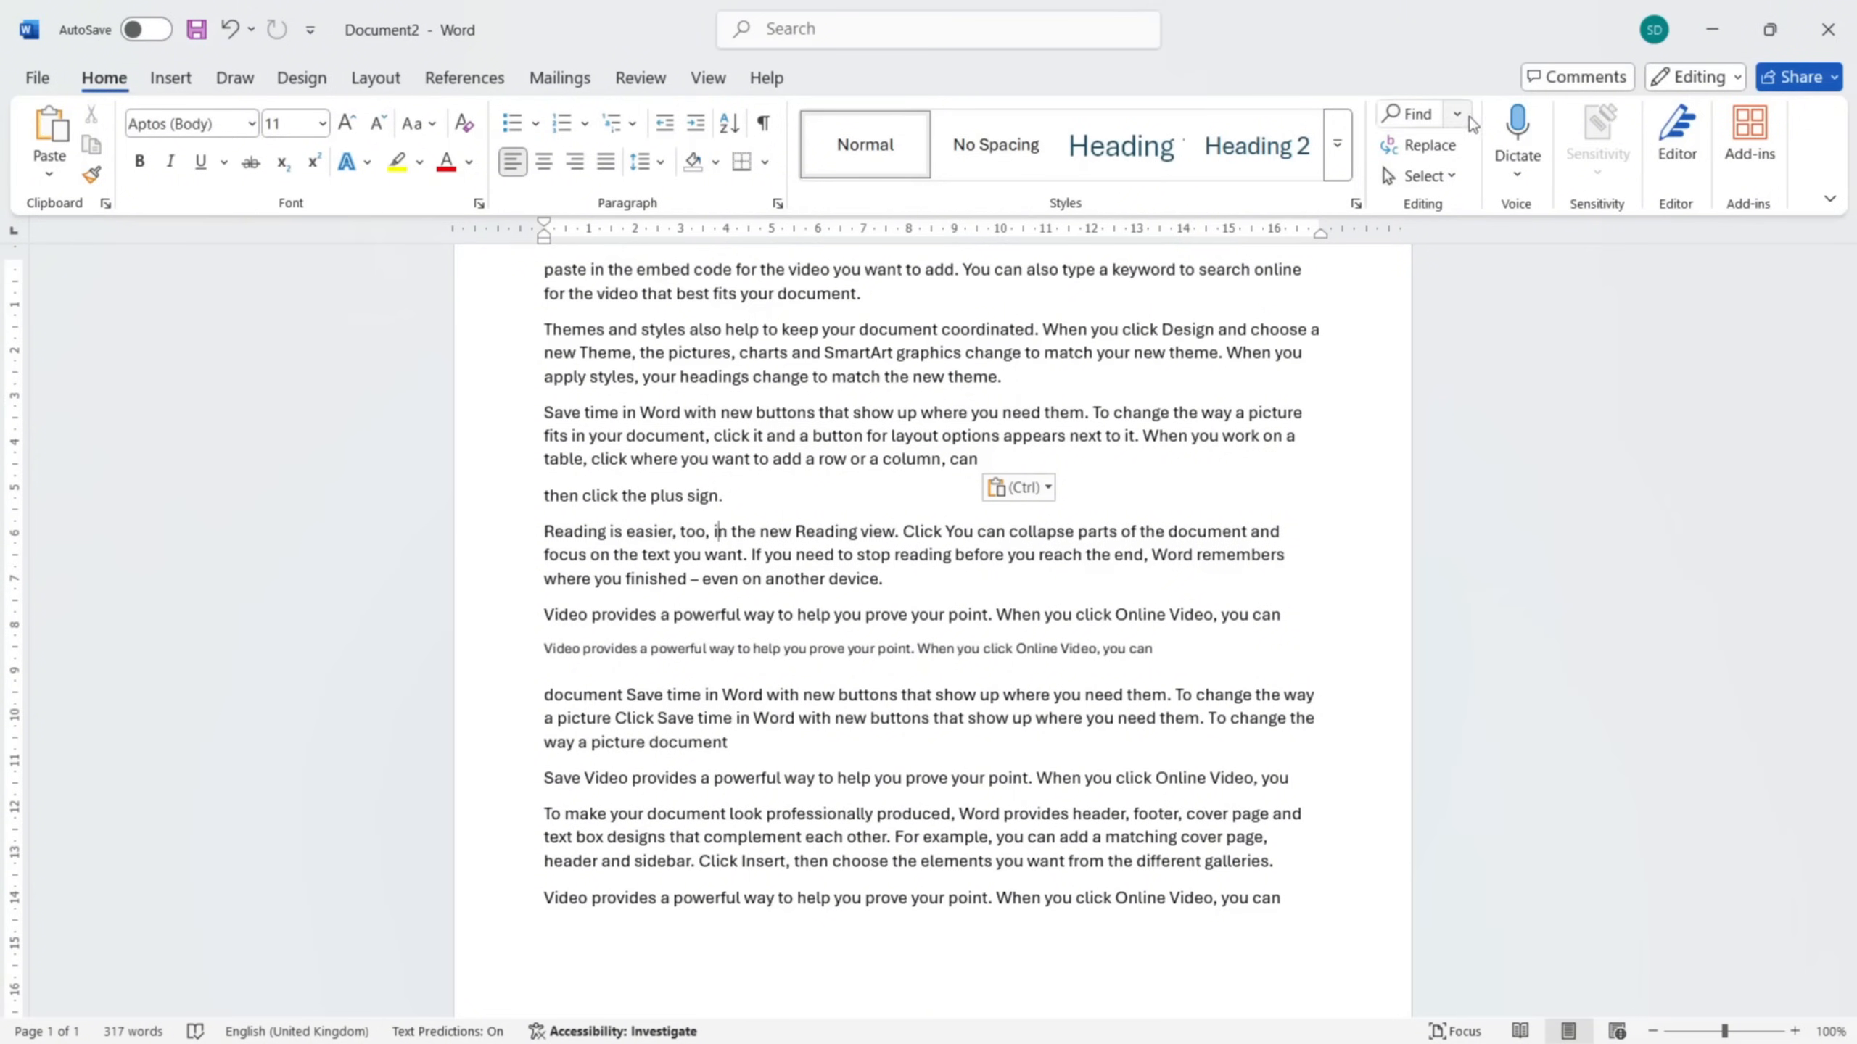
{"action": "left_click", "coordinate": [1424, 122]}
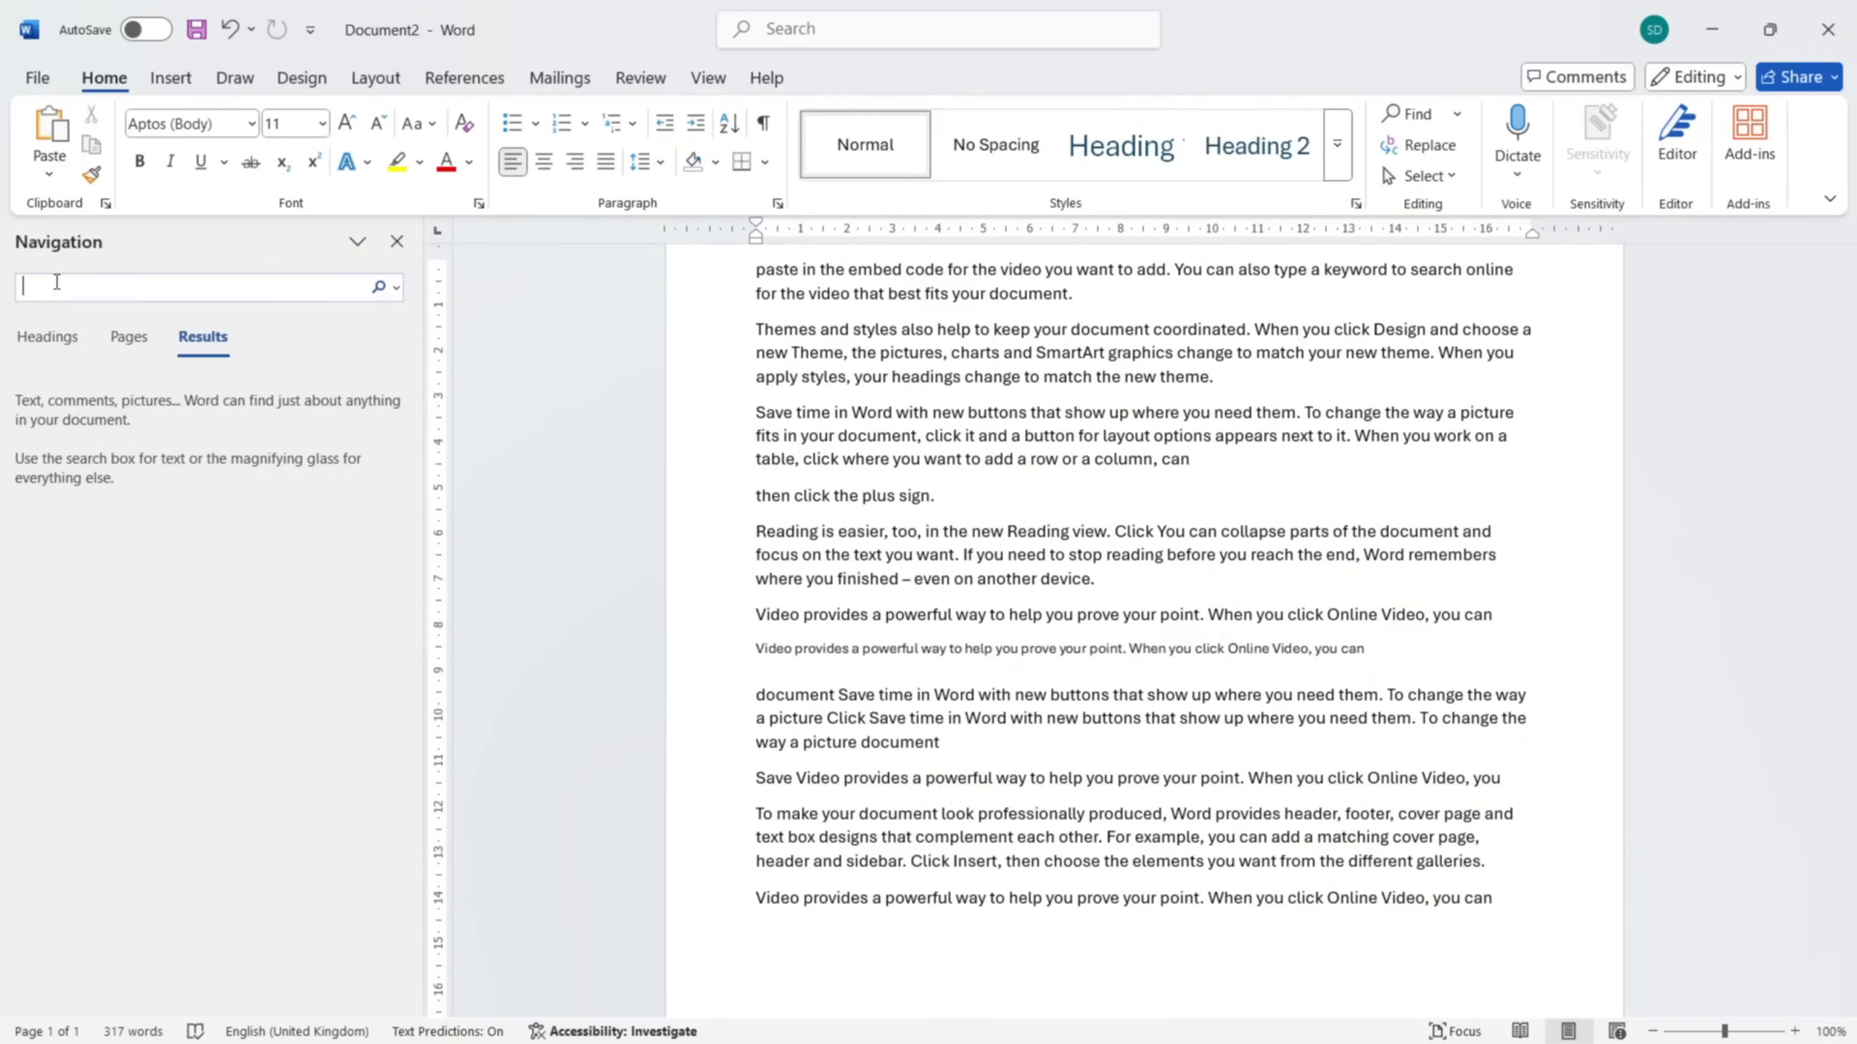
{"action": "type", "text": "Themes"}
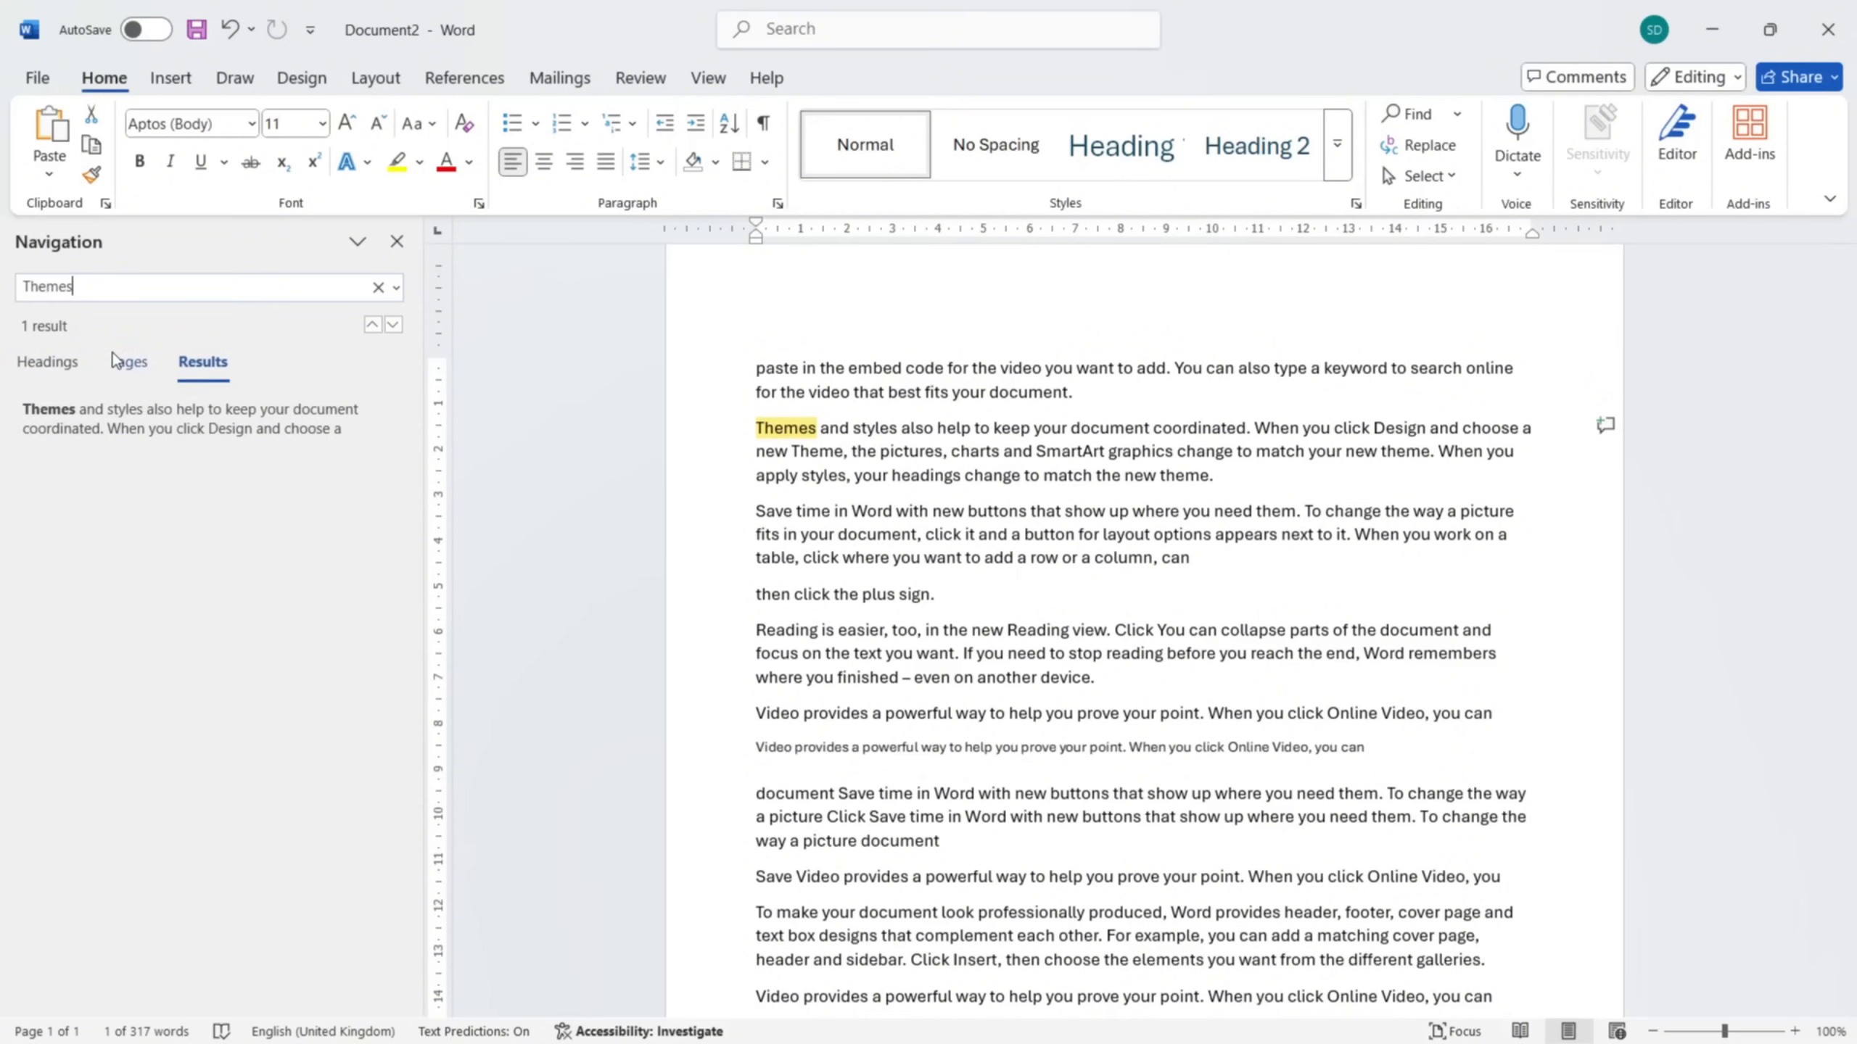
- Change the document search to "Video" and look over the highlighted matches in the text
{"action": "key", "text": "BackSpace"}
{"action": "key", "text": "BackSpace"}
{"action": "key", "text": "BackSpace"}
{"action": "key", "text": "BackSpace"}
{"action": "key", "text": "BackSpace"}
{"action": "key", "text": "BackSpace"}
{"action": "key", "text": "Caps_Lock"}
{"action": "type", "text": "Video"}
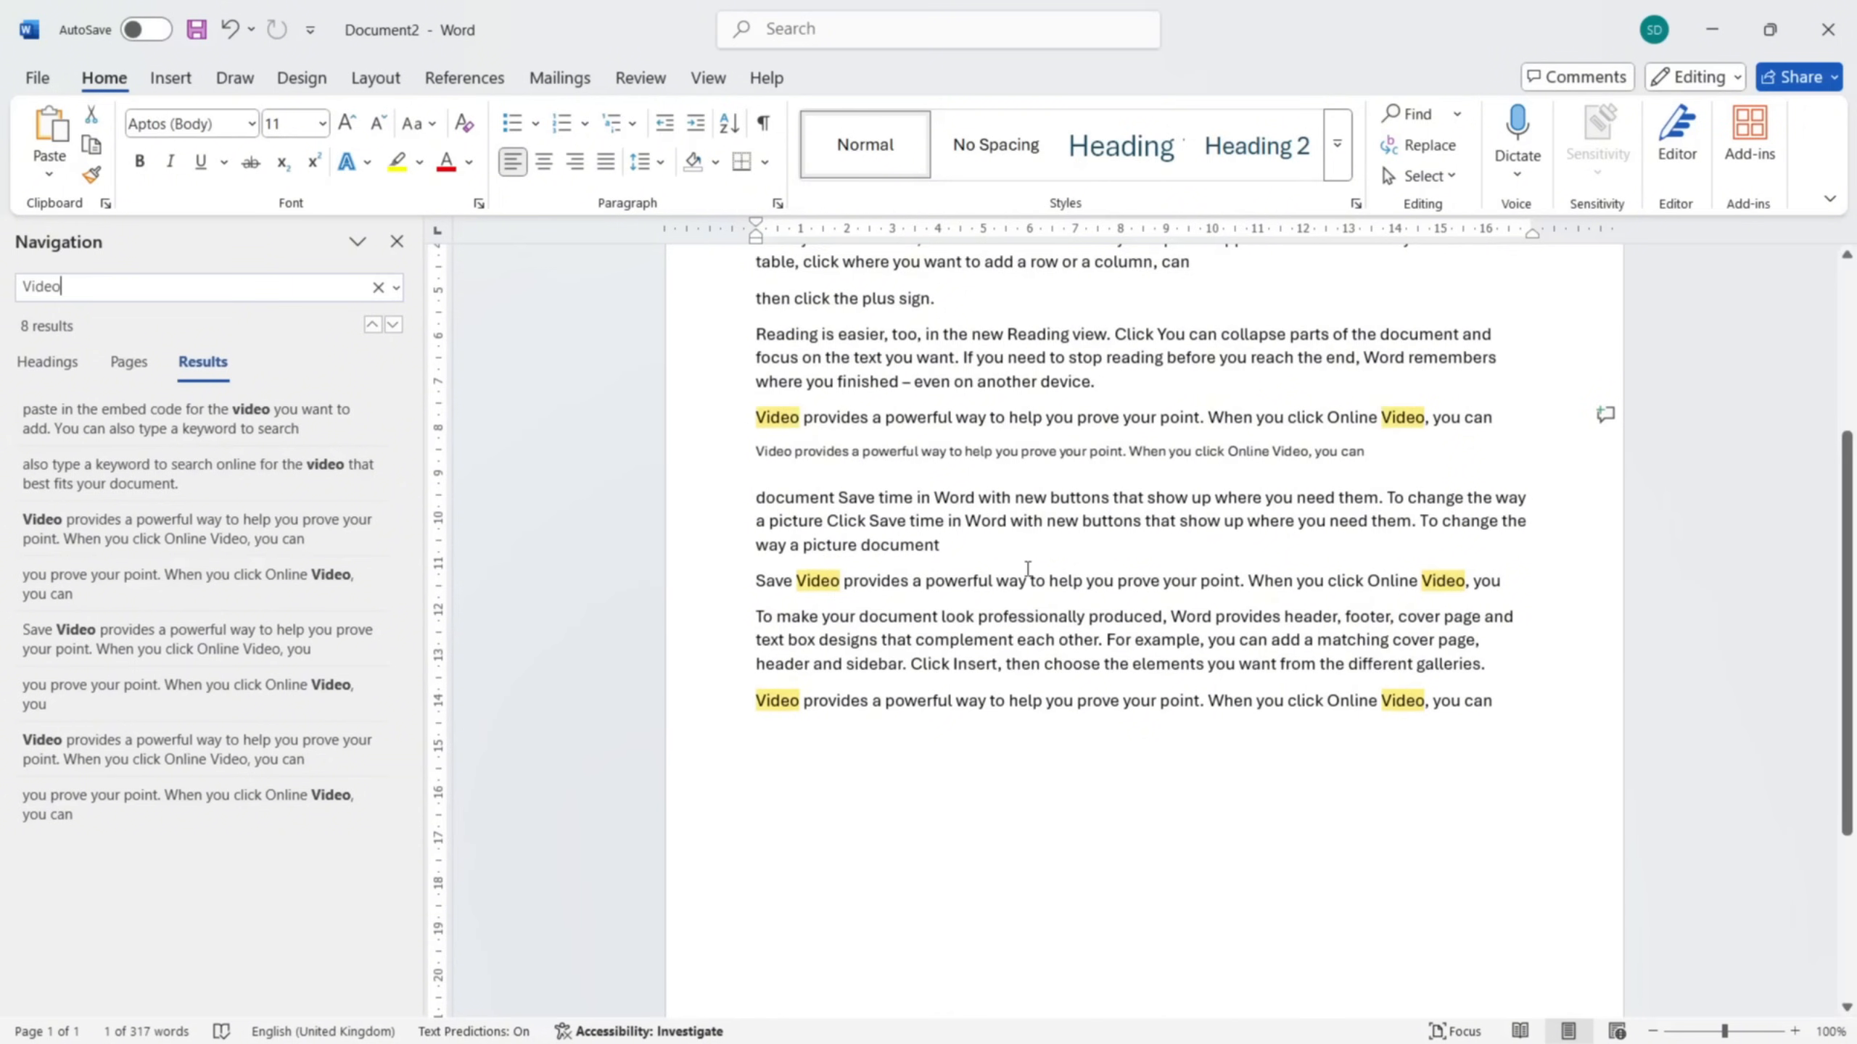
{"action": "scroll", "coordinate": [1027, 569], "scroll_direction": "up", "scroll_amount": 4}
{"action": "scroll", "coordinate": [1027, 569], "scroll_direction": "down", "scroll_amount": 2}
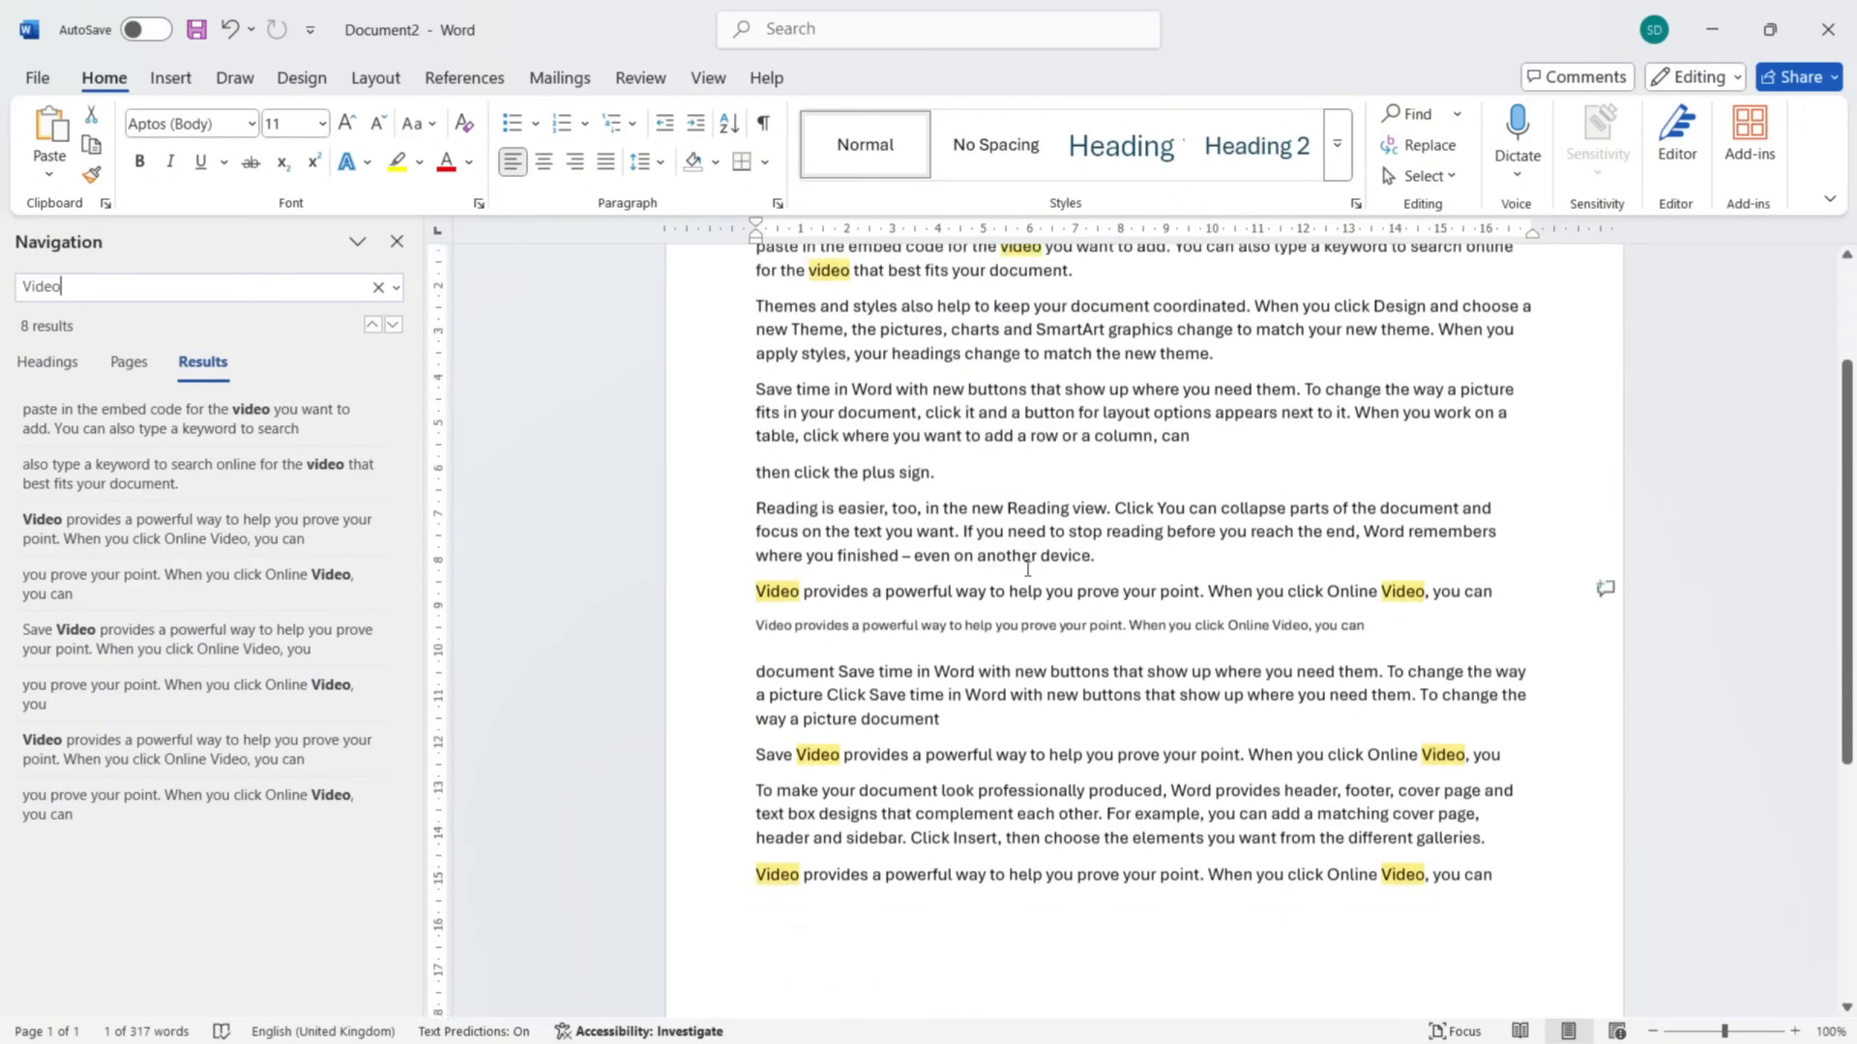
- Step forwards and backwards through the "Video" search results to examine each occurrence in the document
{"action": "left_click", "coordinate": [393, 324]}
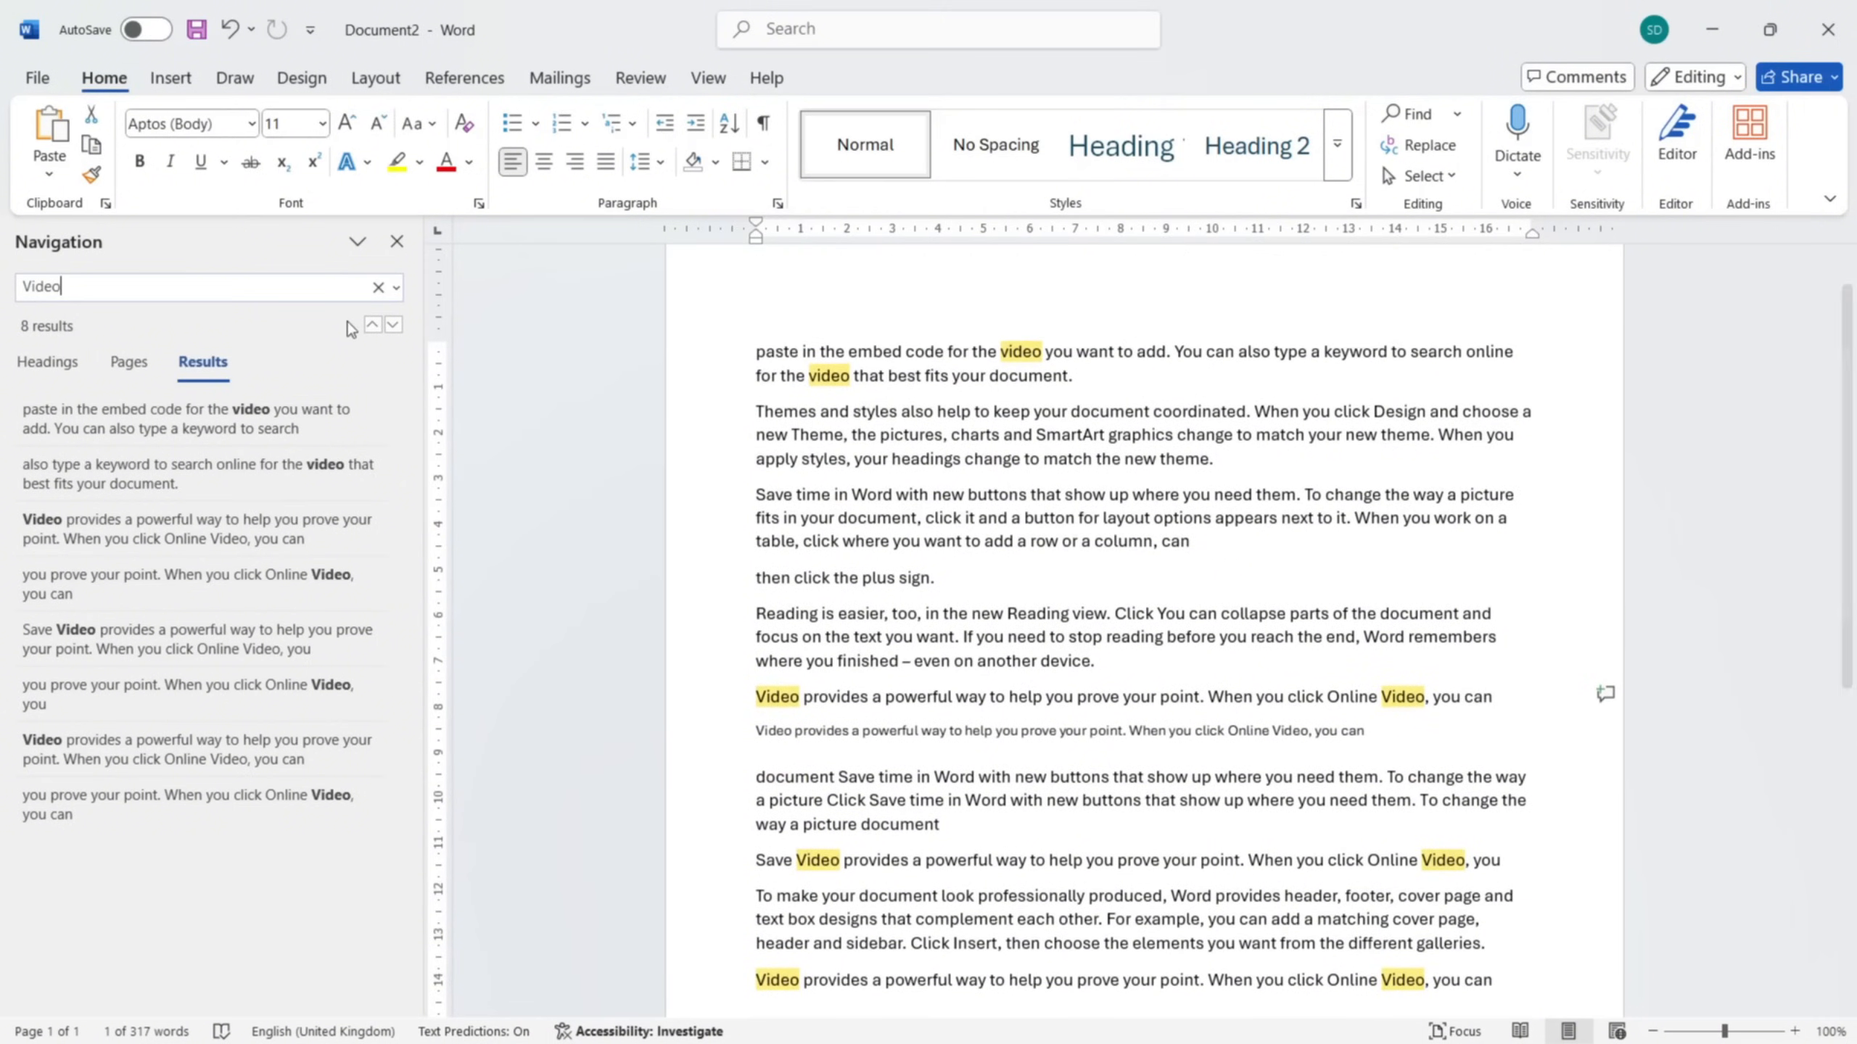
{"action": "left_click", "coordinate": [375, 329]}
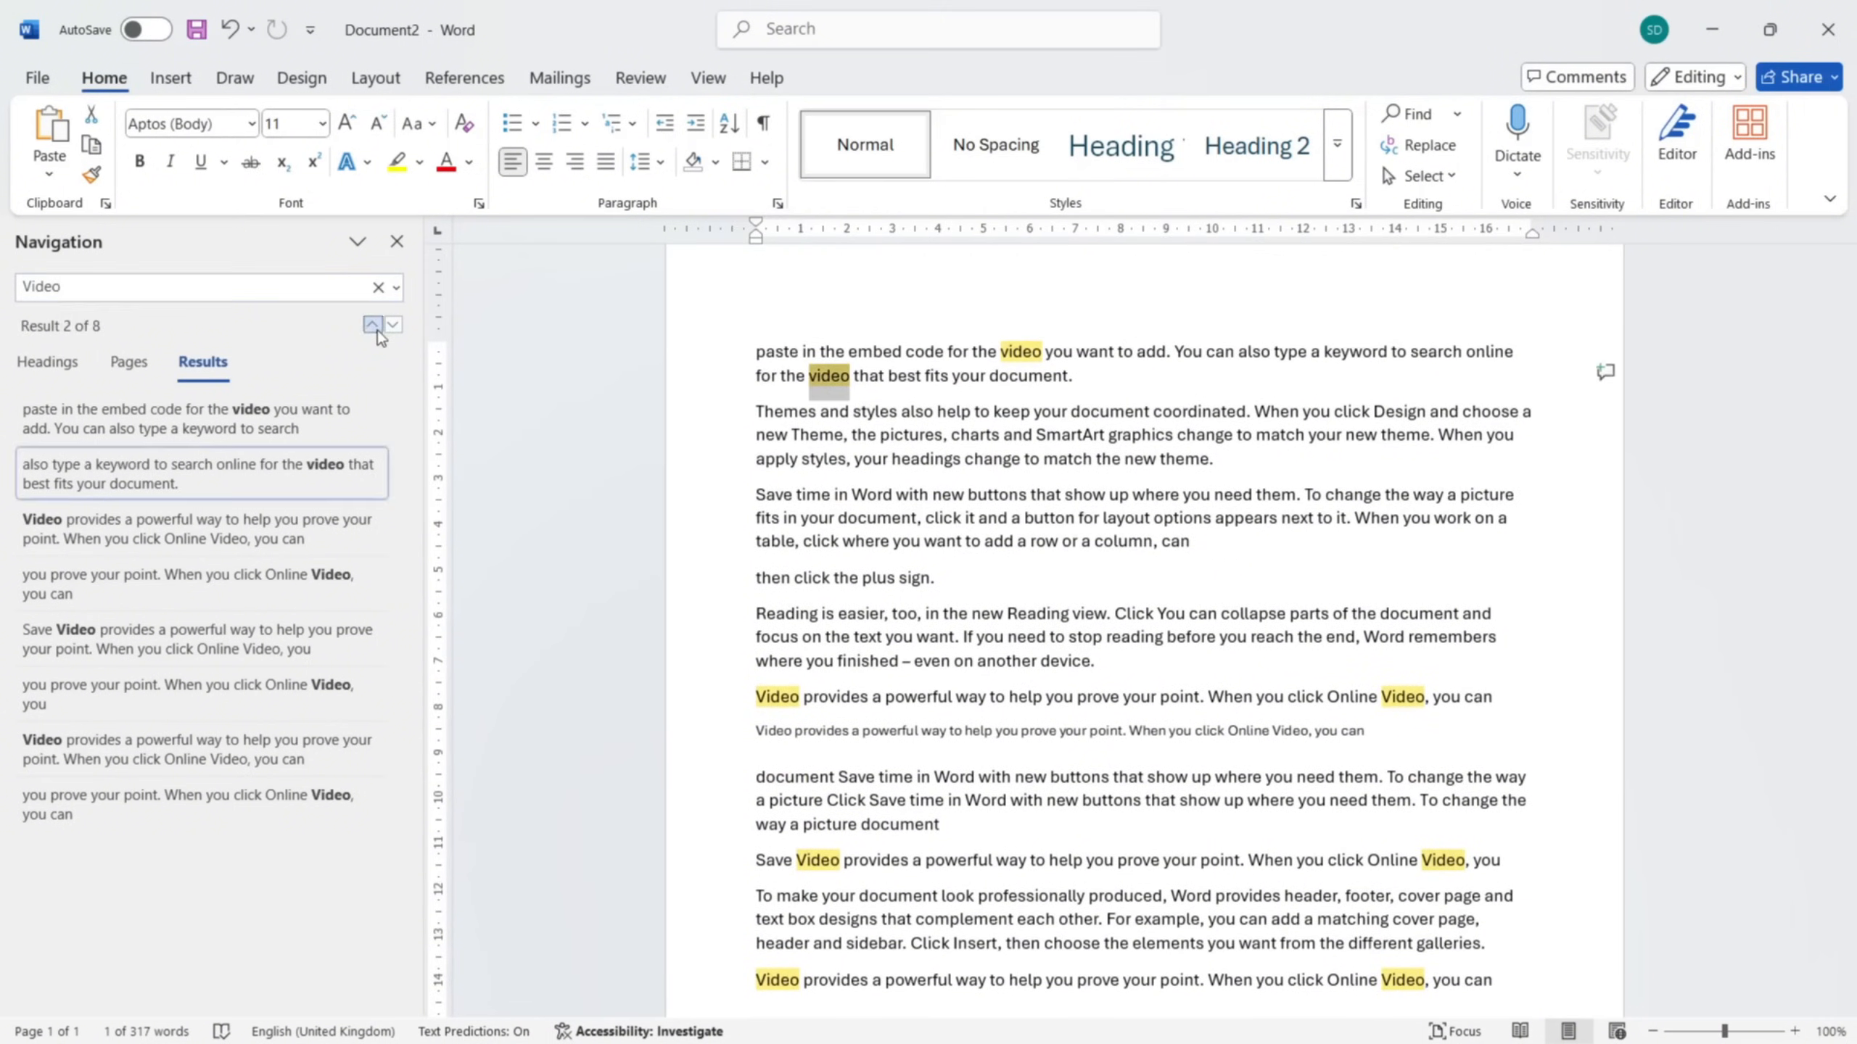
{"action": "left_click", "coordinate": [394, 325]}
{"action": "left_click", "coordinate": [395, 326]}
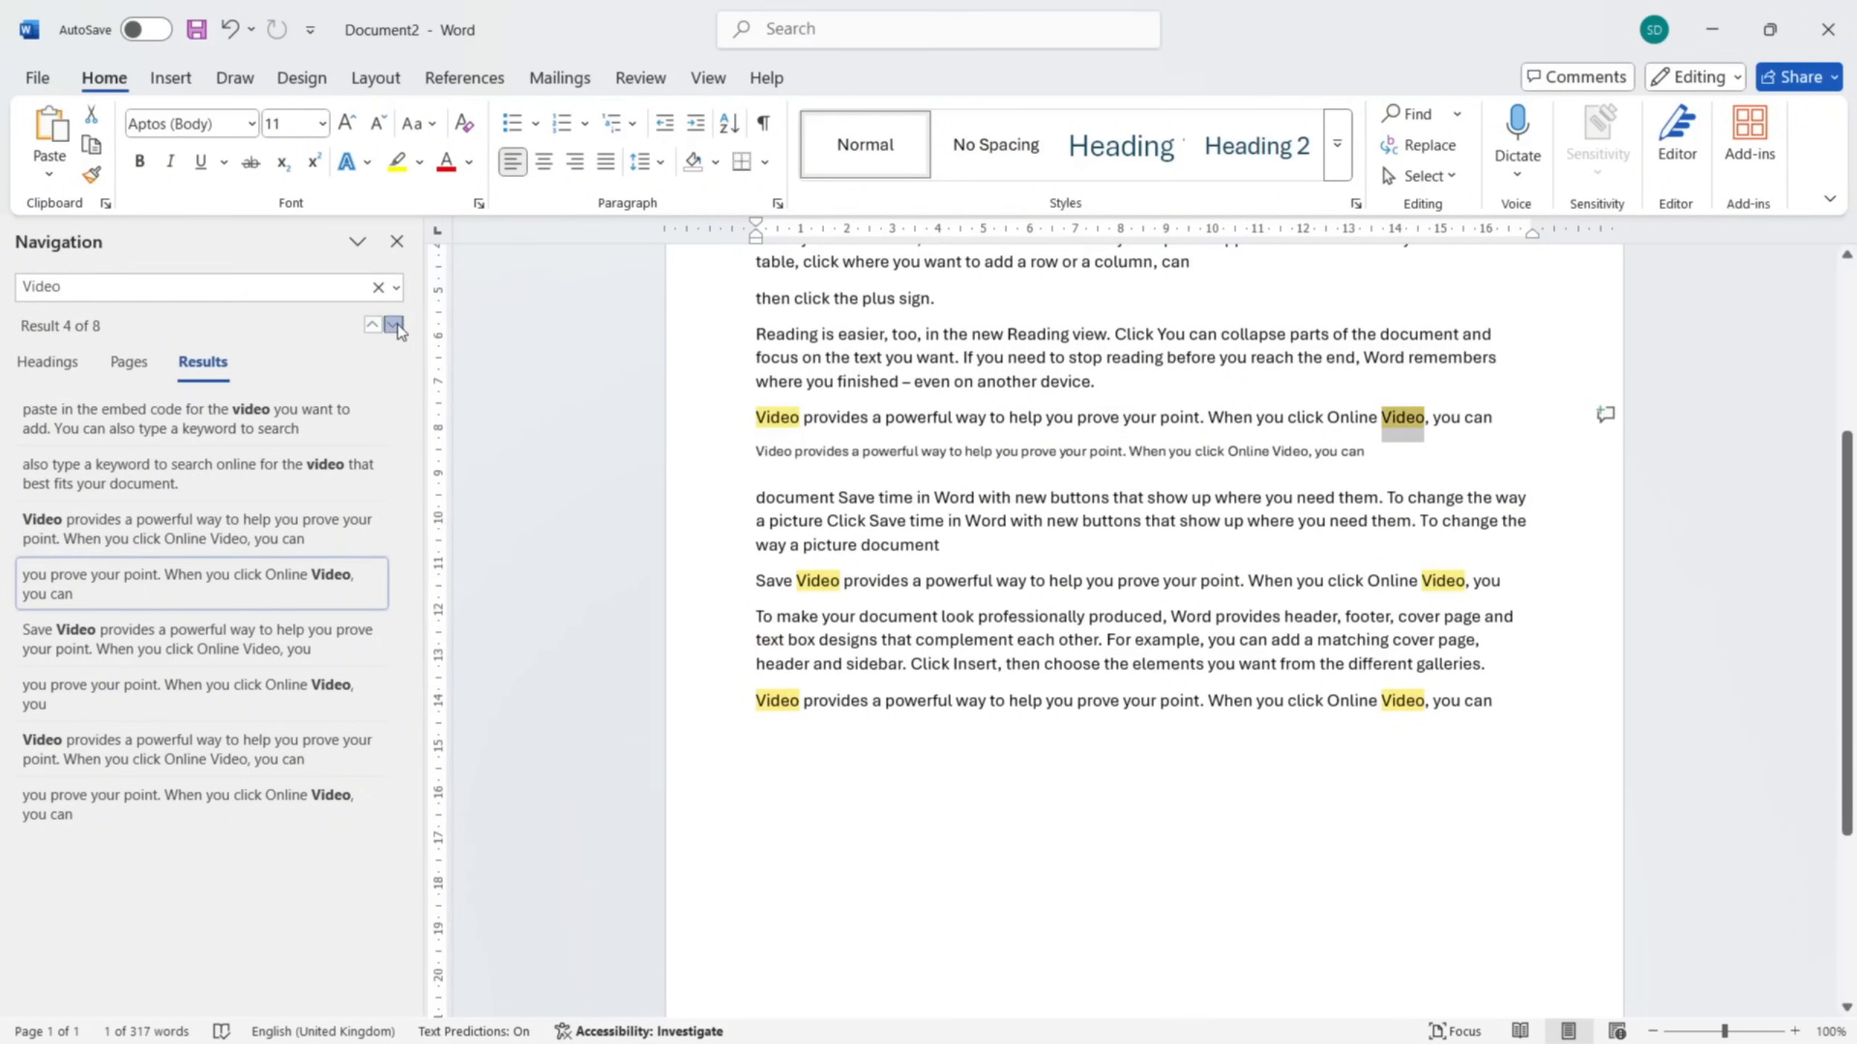
{"action": "left_click", "coordinate": [394, 325]}
{"action": "left_click", "coordinate": [394, 326]}
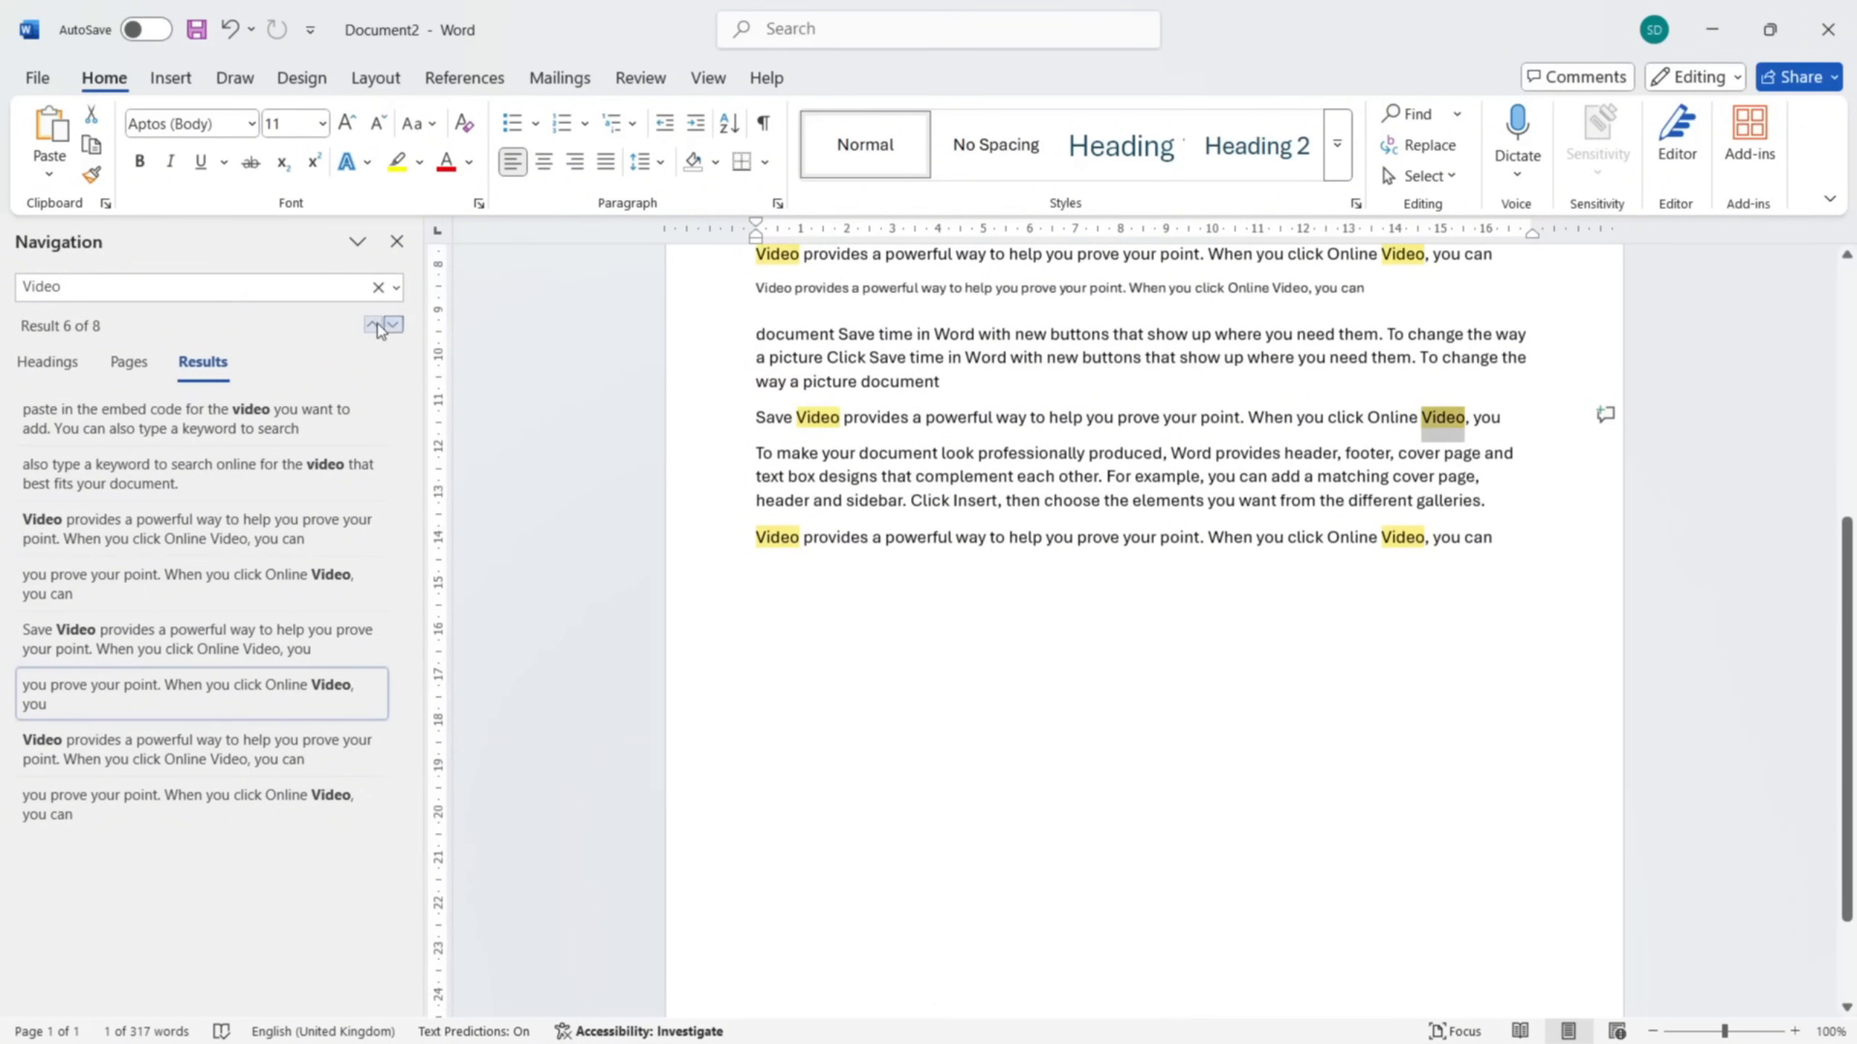
{"action": "left_click", "coordinate": [375, 325]}
{"action": "left_click", "coordinate": [375, 325]}
{"action": "left_click", "coordinate": [374, 325]}
{"action": "left_click", "coordinate": [375, 325]}
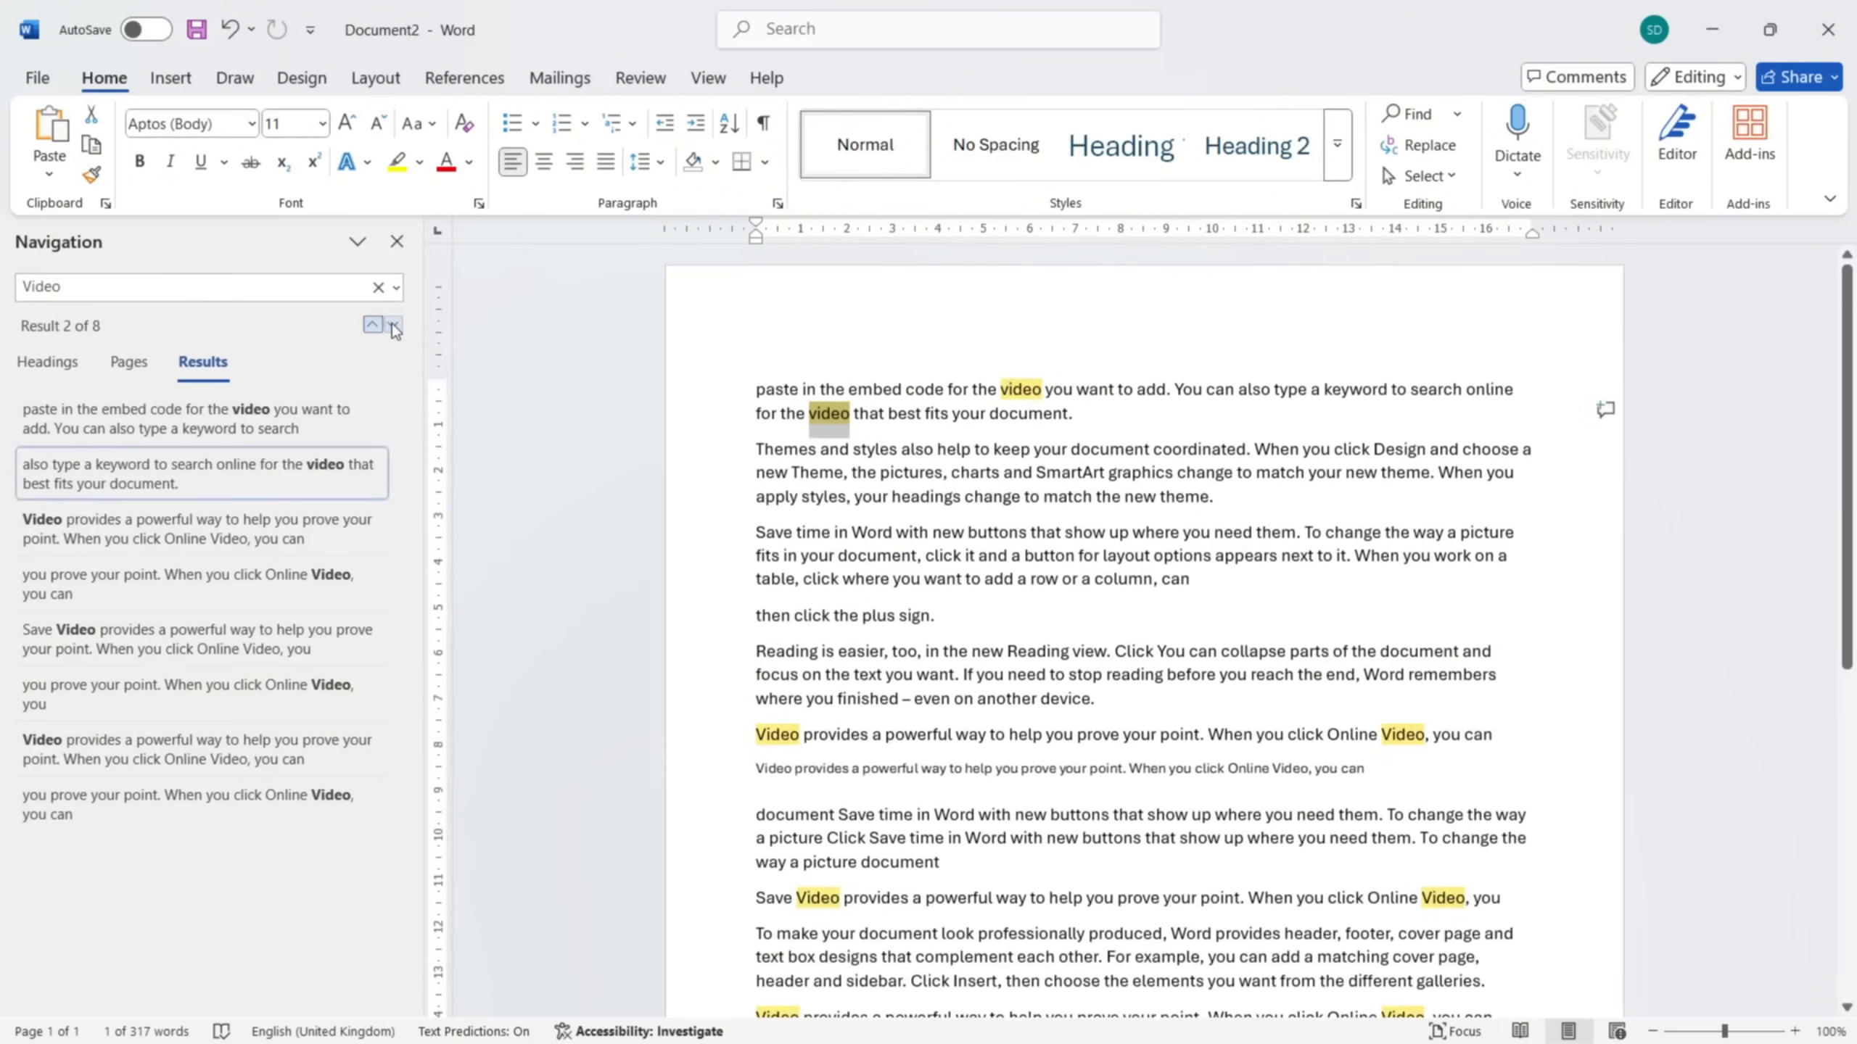
{"action": "left_click", "coordinate": [393, 326]}
{"action": "left_click", "coordinate": [392, 327]}
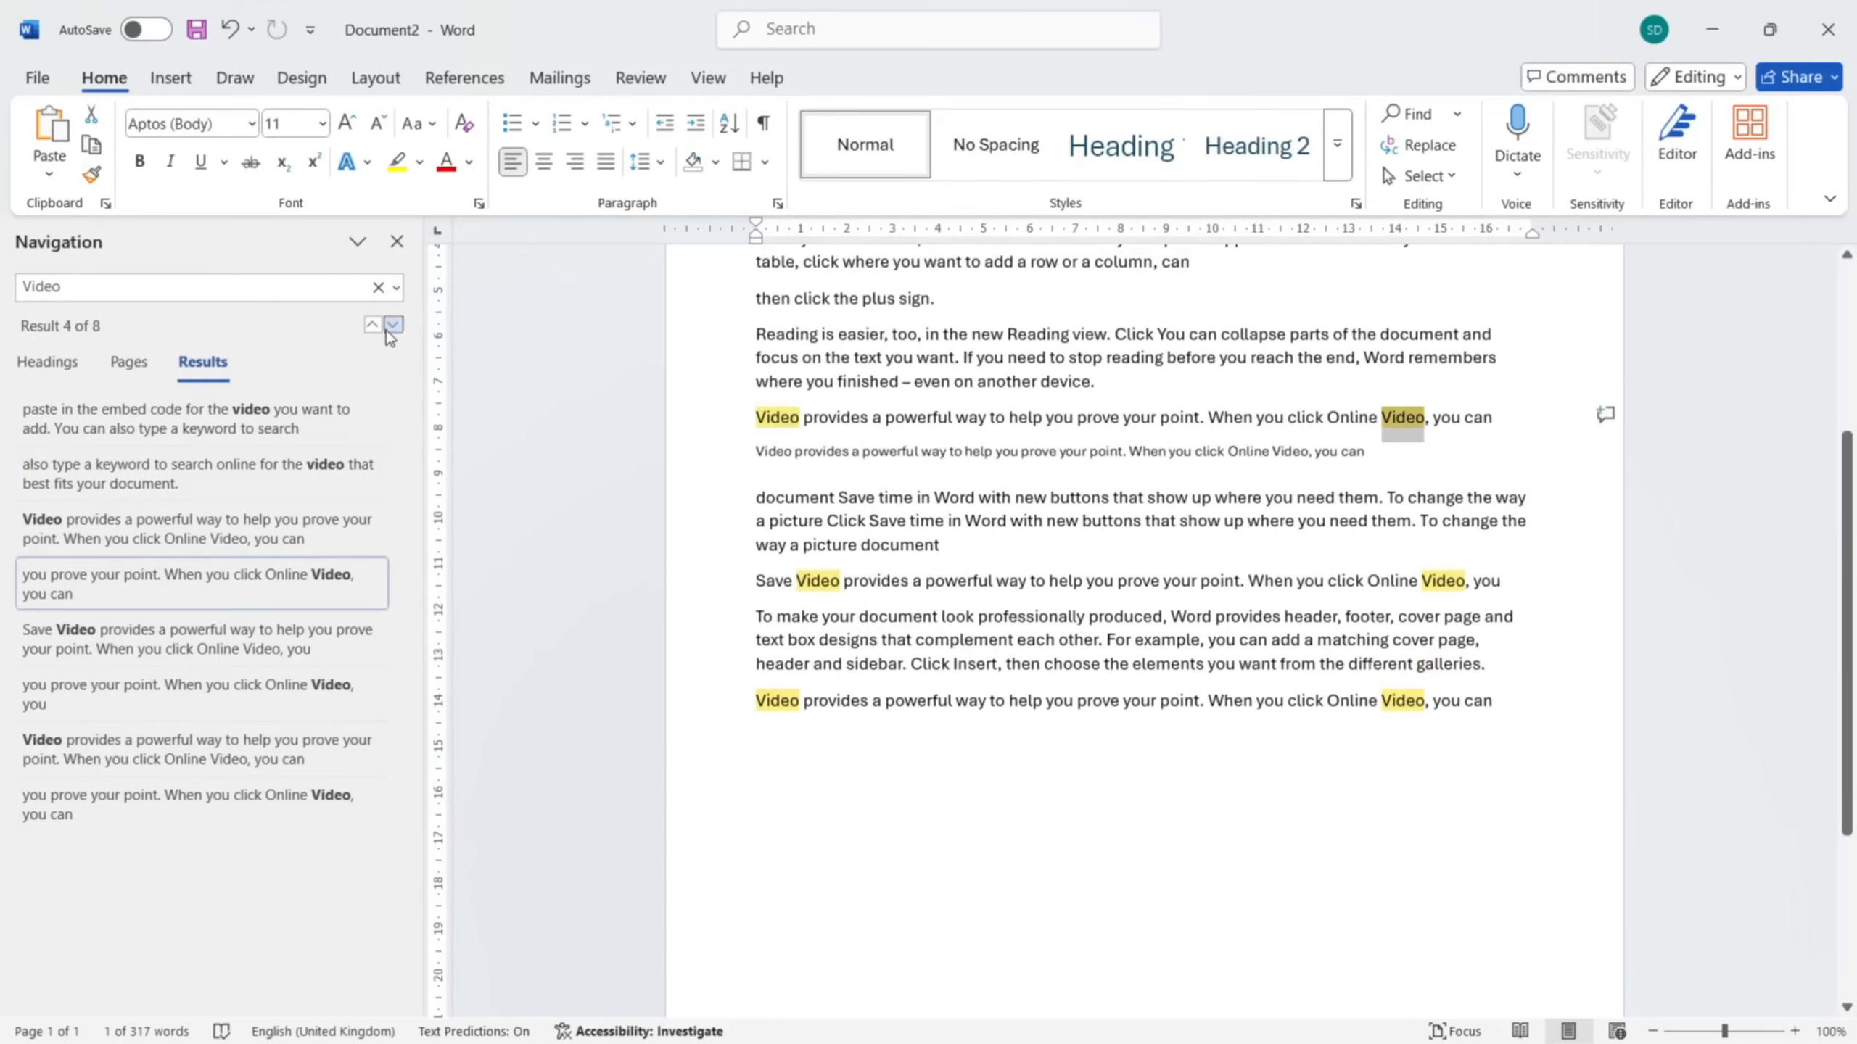
{"action": "left_click", "coordinate": [393, 325]}
{"action": "left_click", "coordinate": [393, 325]}
{"action": "left_click", "coordinate": [393, 325]}
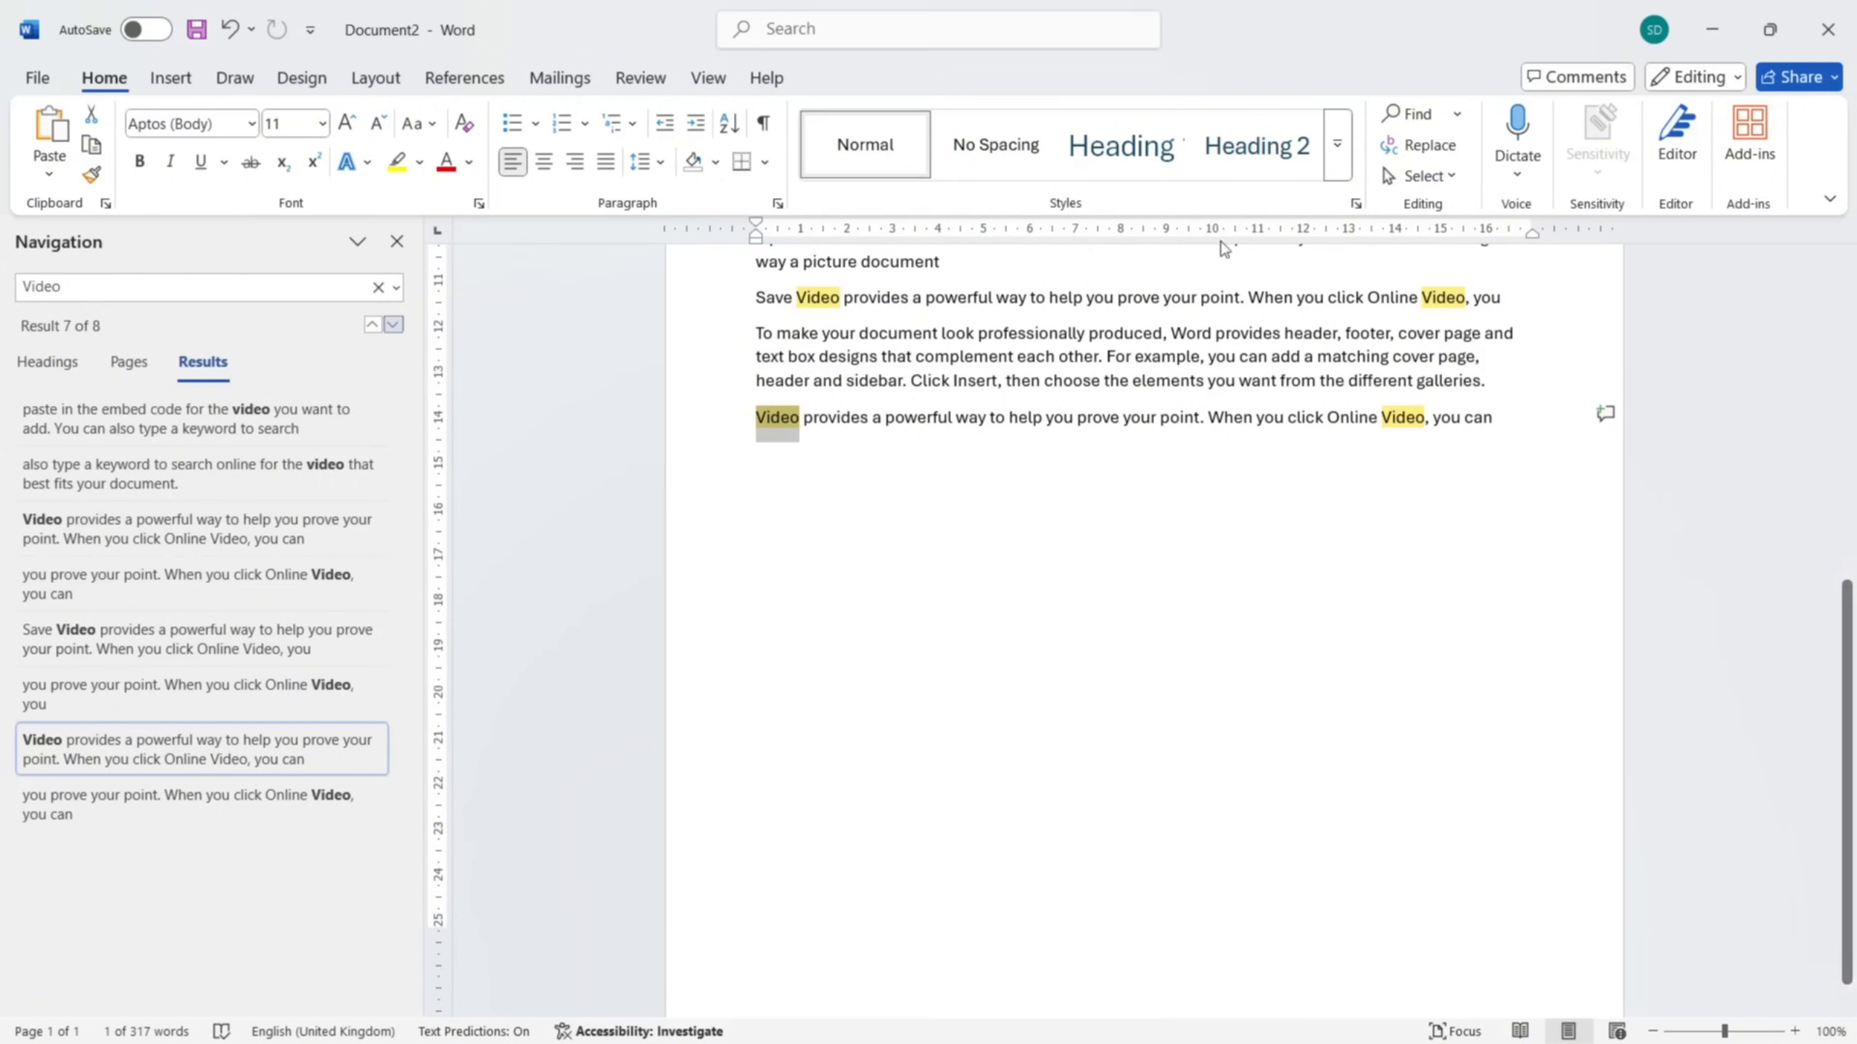
- Set up a find-and-replace that finds "text" and replaces it with "hello"
{"action": "left_click", "coordinate": [1425, 154]}
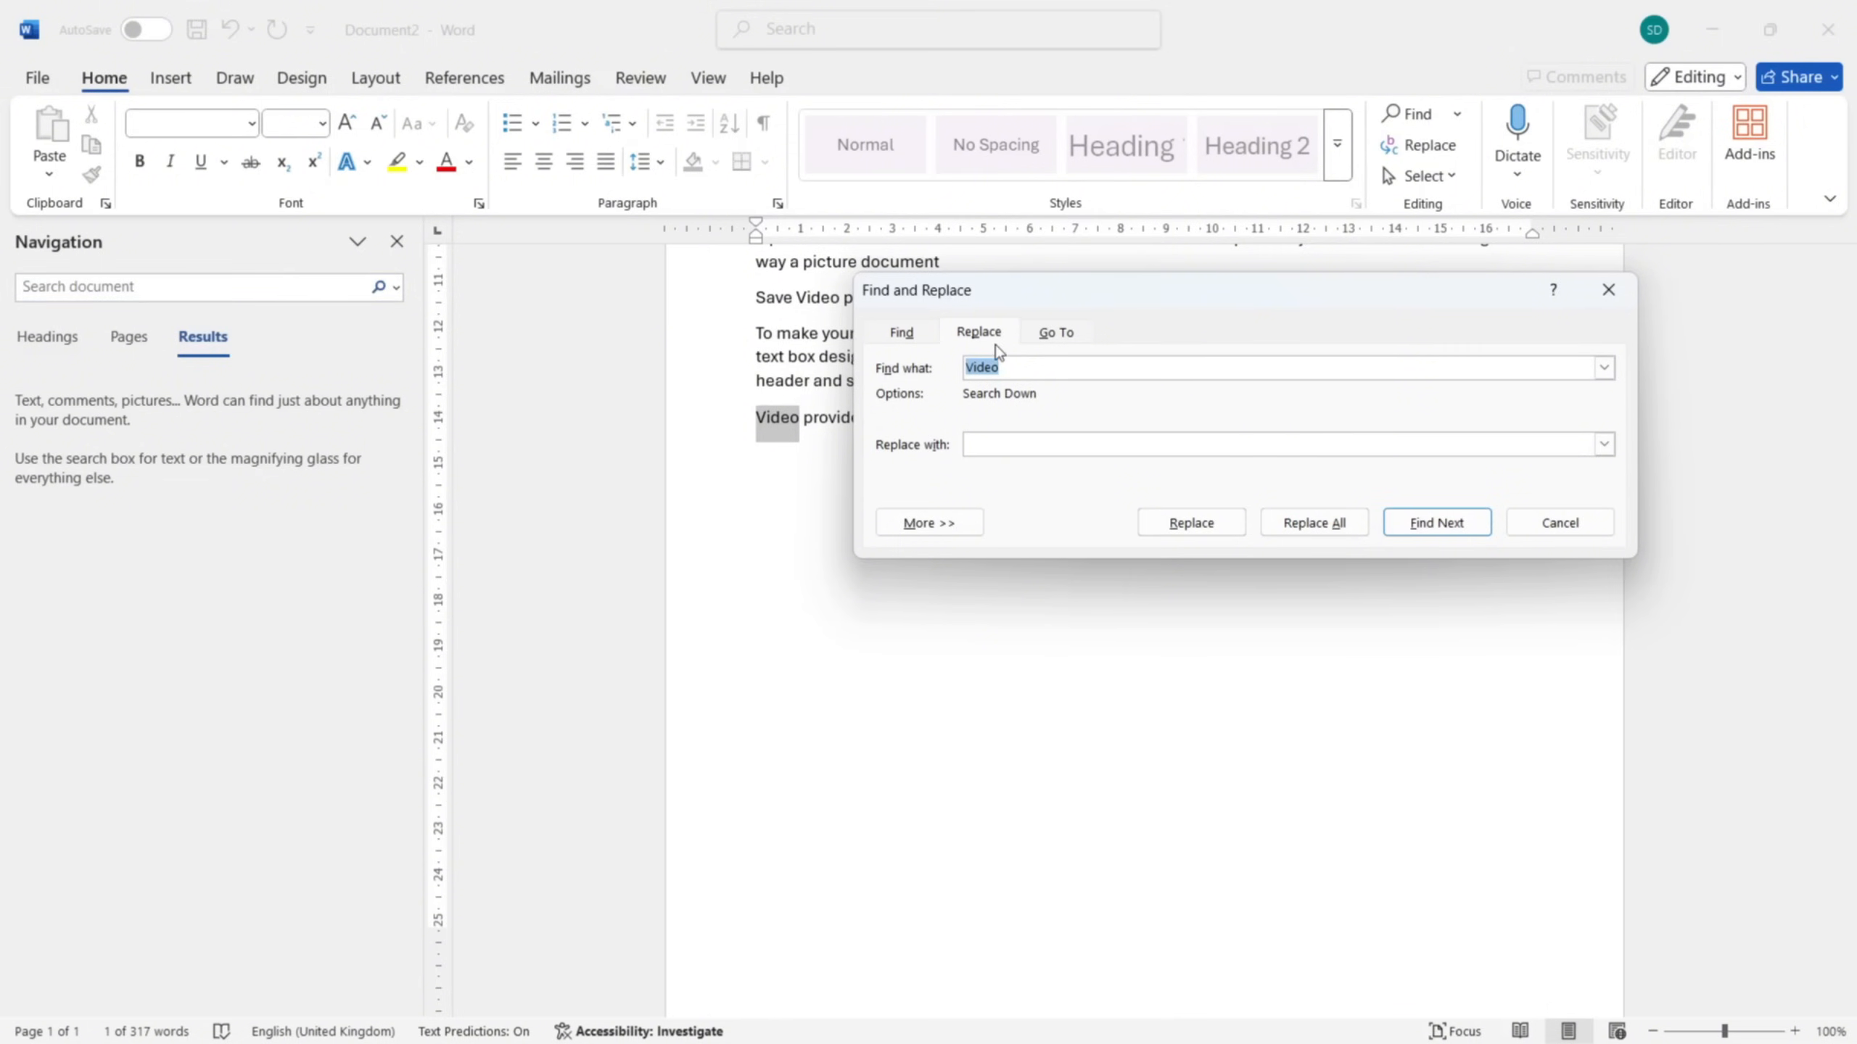
{"action": "left_click", "coordinate": [1038, 363]}
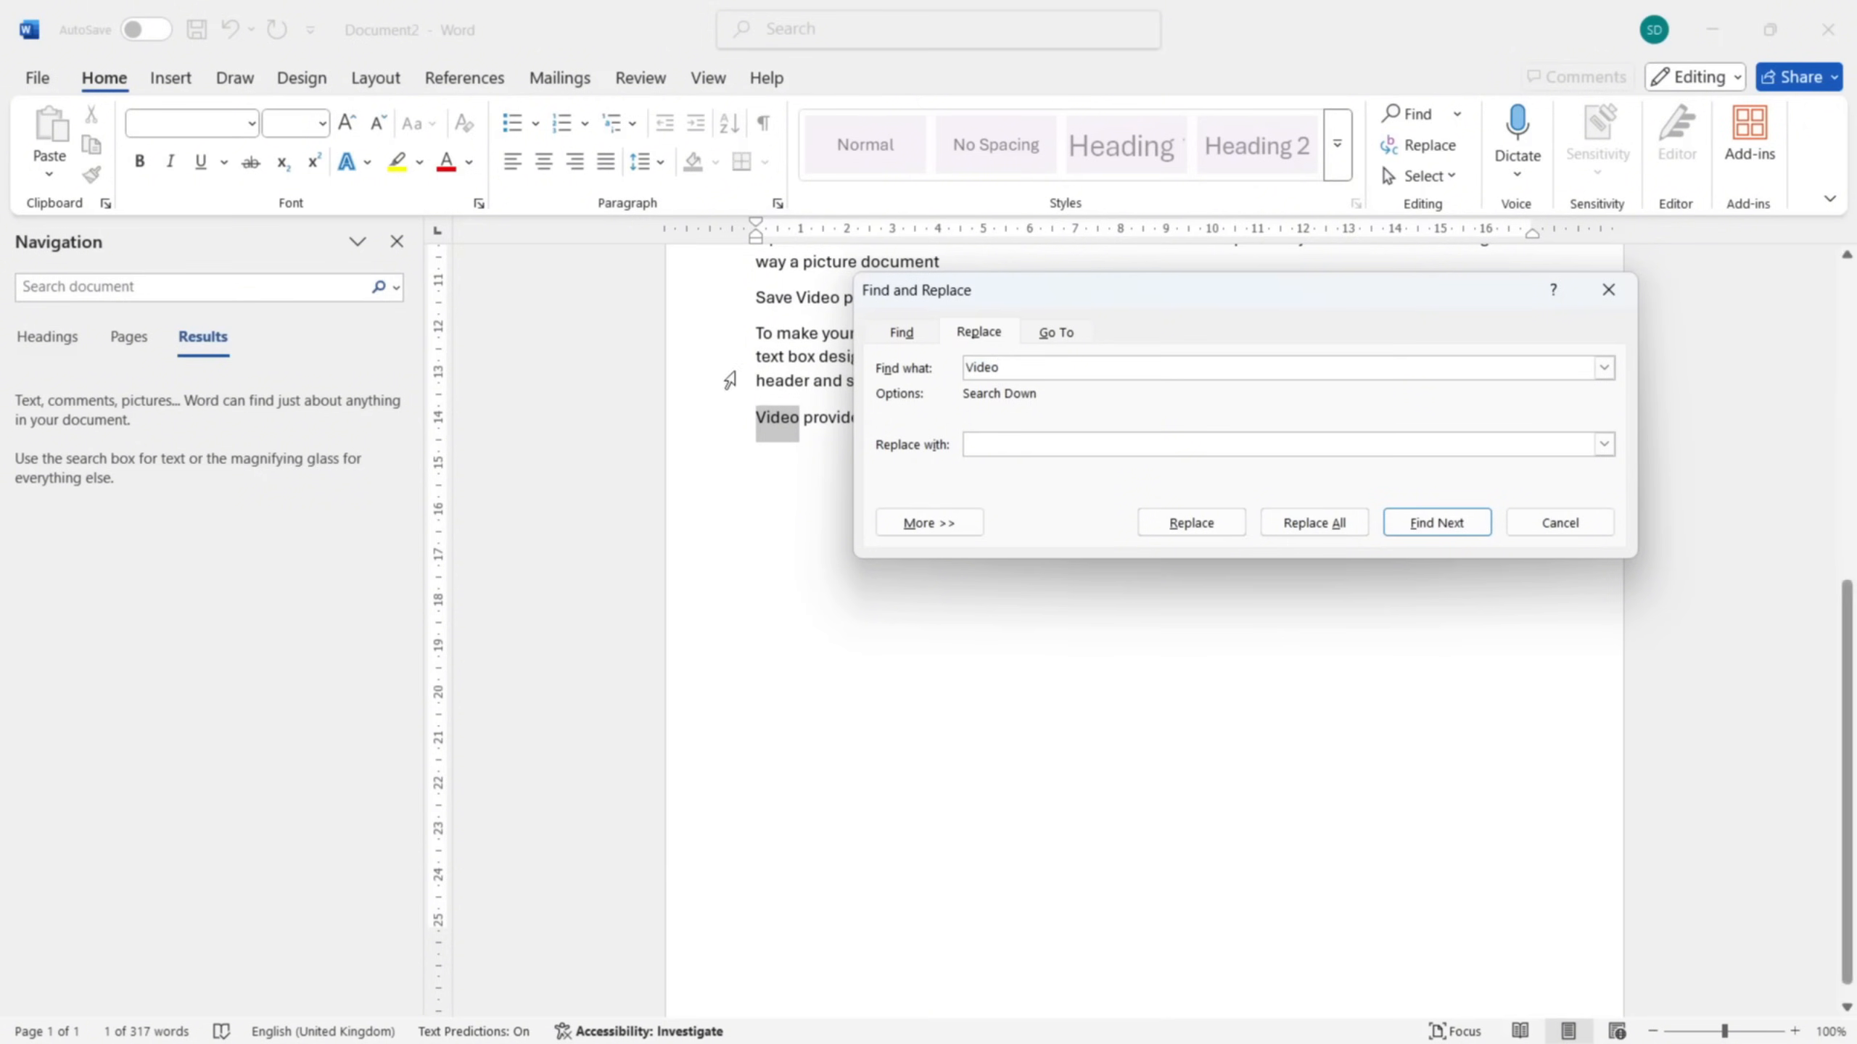
{"action": "key", "text": "BackSpace"}
{"action": "key", "text": "BackSpace"}
{"action": "key", "text": "BackSpace"}
{"action": "key", "text": "BackSpace"}
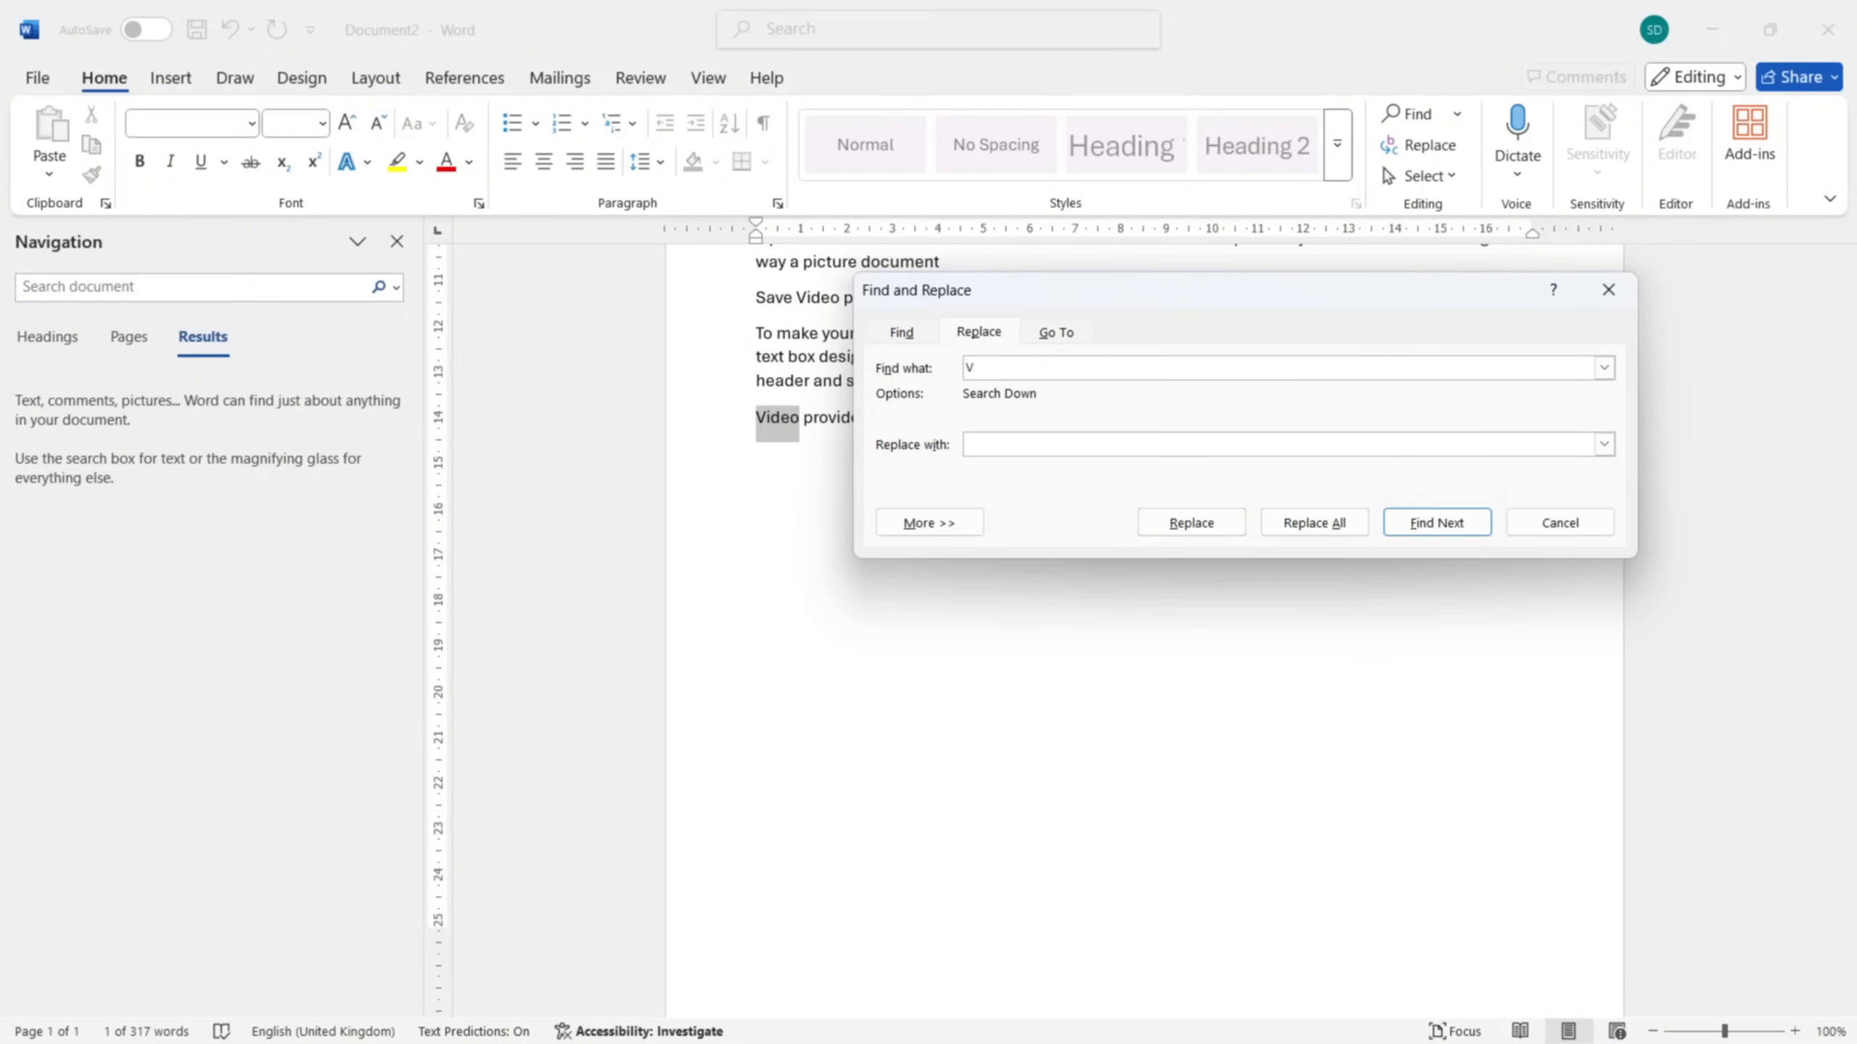
{"action": "key", "text": "BackSpace"}
{"action": "type", "text": "texzt"}
{"action": "key", "text": "BackSpace"}
{"action": "type", "text": "text"}
{"action": "left_click", "coordinate": [1092, 445]}
{"action": "type", "text": "hello"}
- Search on from the document's beginning and replace "text" with "hello" in the "Reading is easier" paragraph only
{"action": "left_click", "coordinate": [1186, 523]}
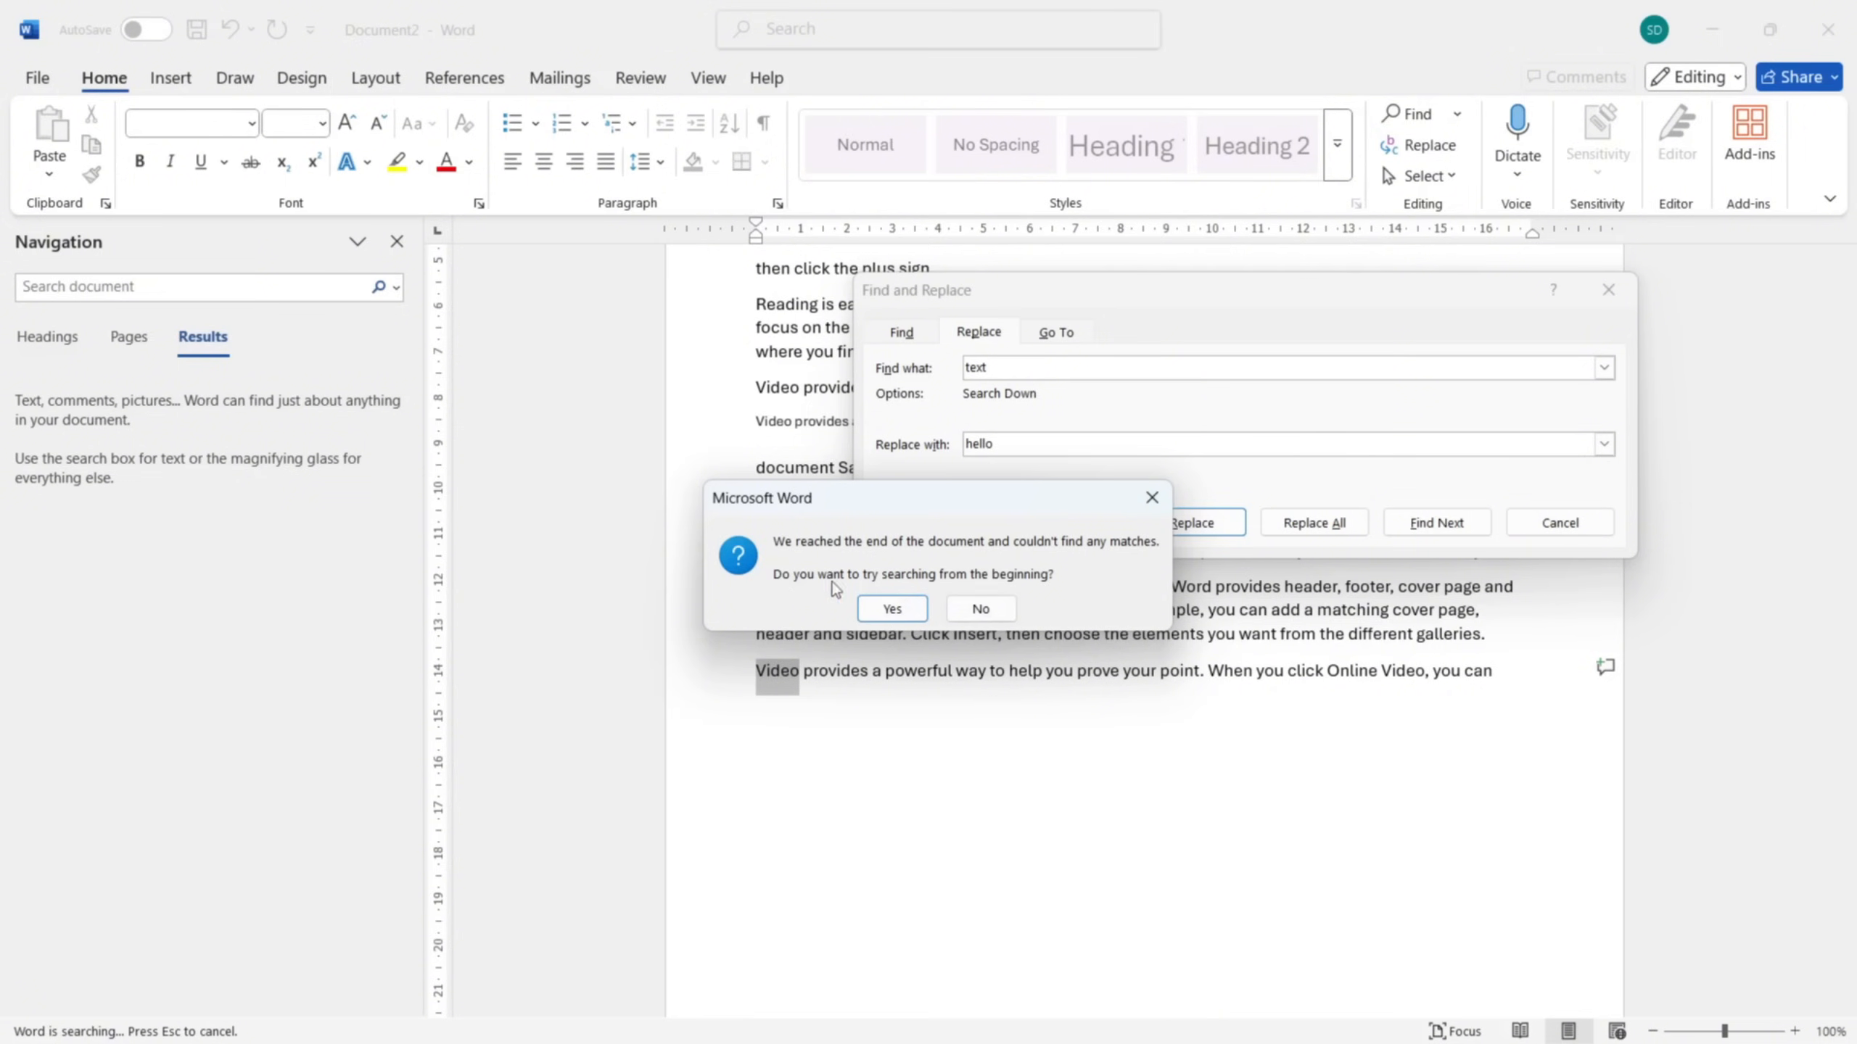
{"action": "left_click", "coordinate": [893, 608]}
{"action": "scroll", "coordinate": [902, 601], "scroll_direction": "up", "scroll_amount": 5}
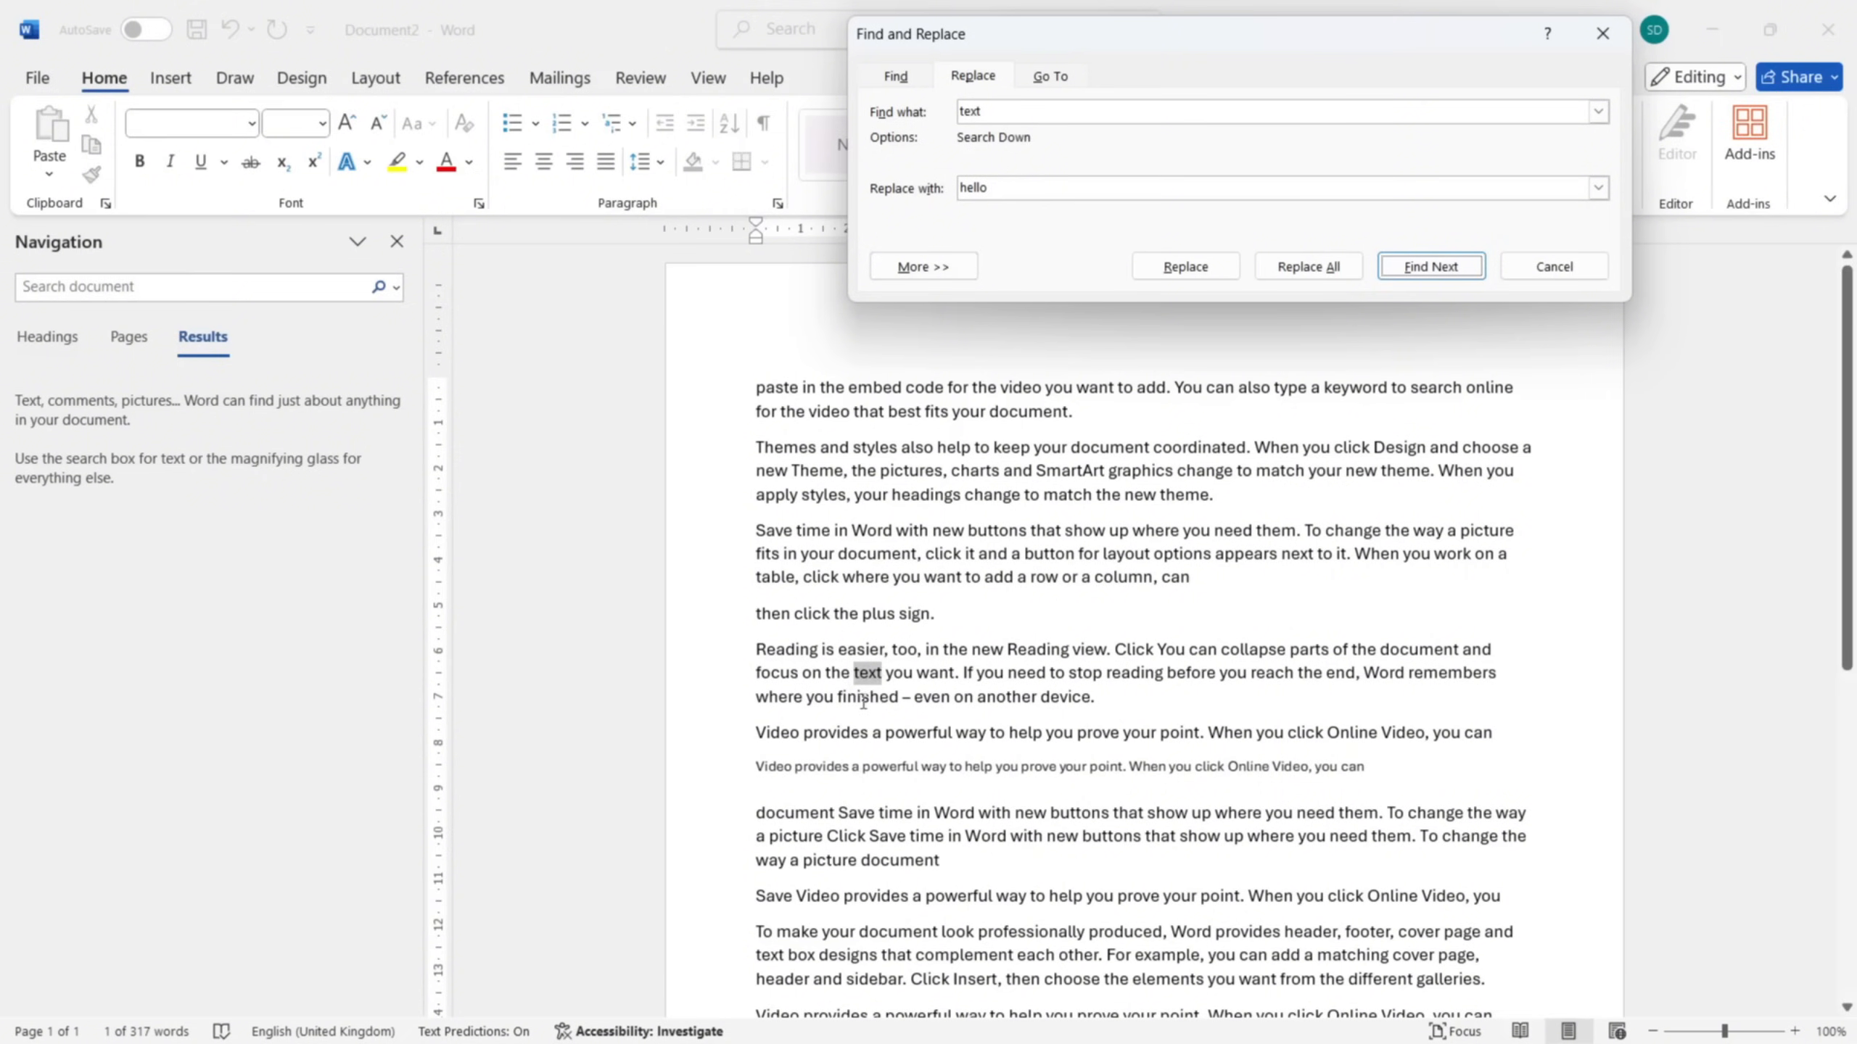
{"action": "left_click", "coordinate": [1204, 276]}
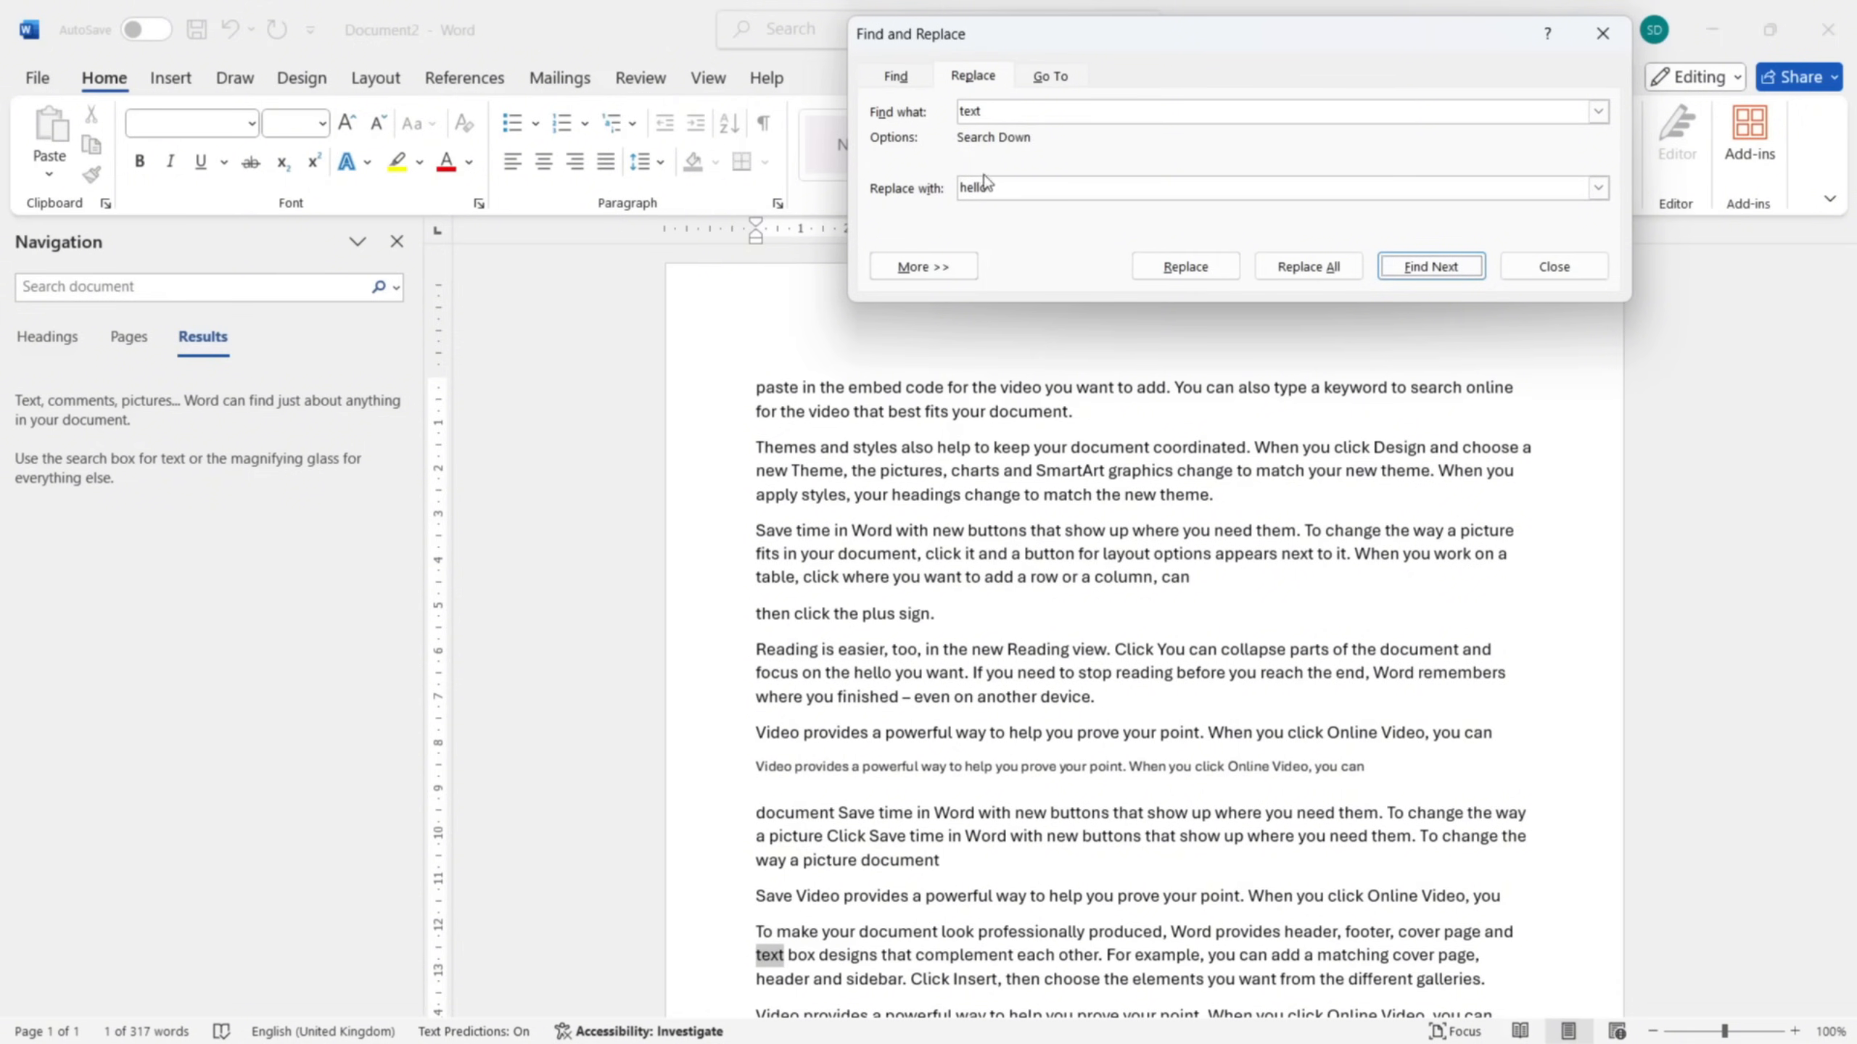
- Replace "text" with "hello" before "box designs" in the "To make your document" paragraph and finish the replacement
{"action": "scroll", "coordinate": [911, 783], "scroll_direction": "down", "scroll_amount": 2}
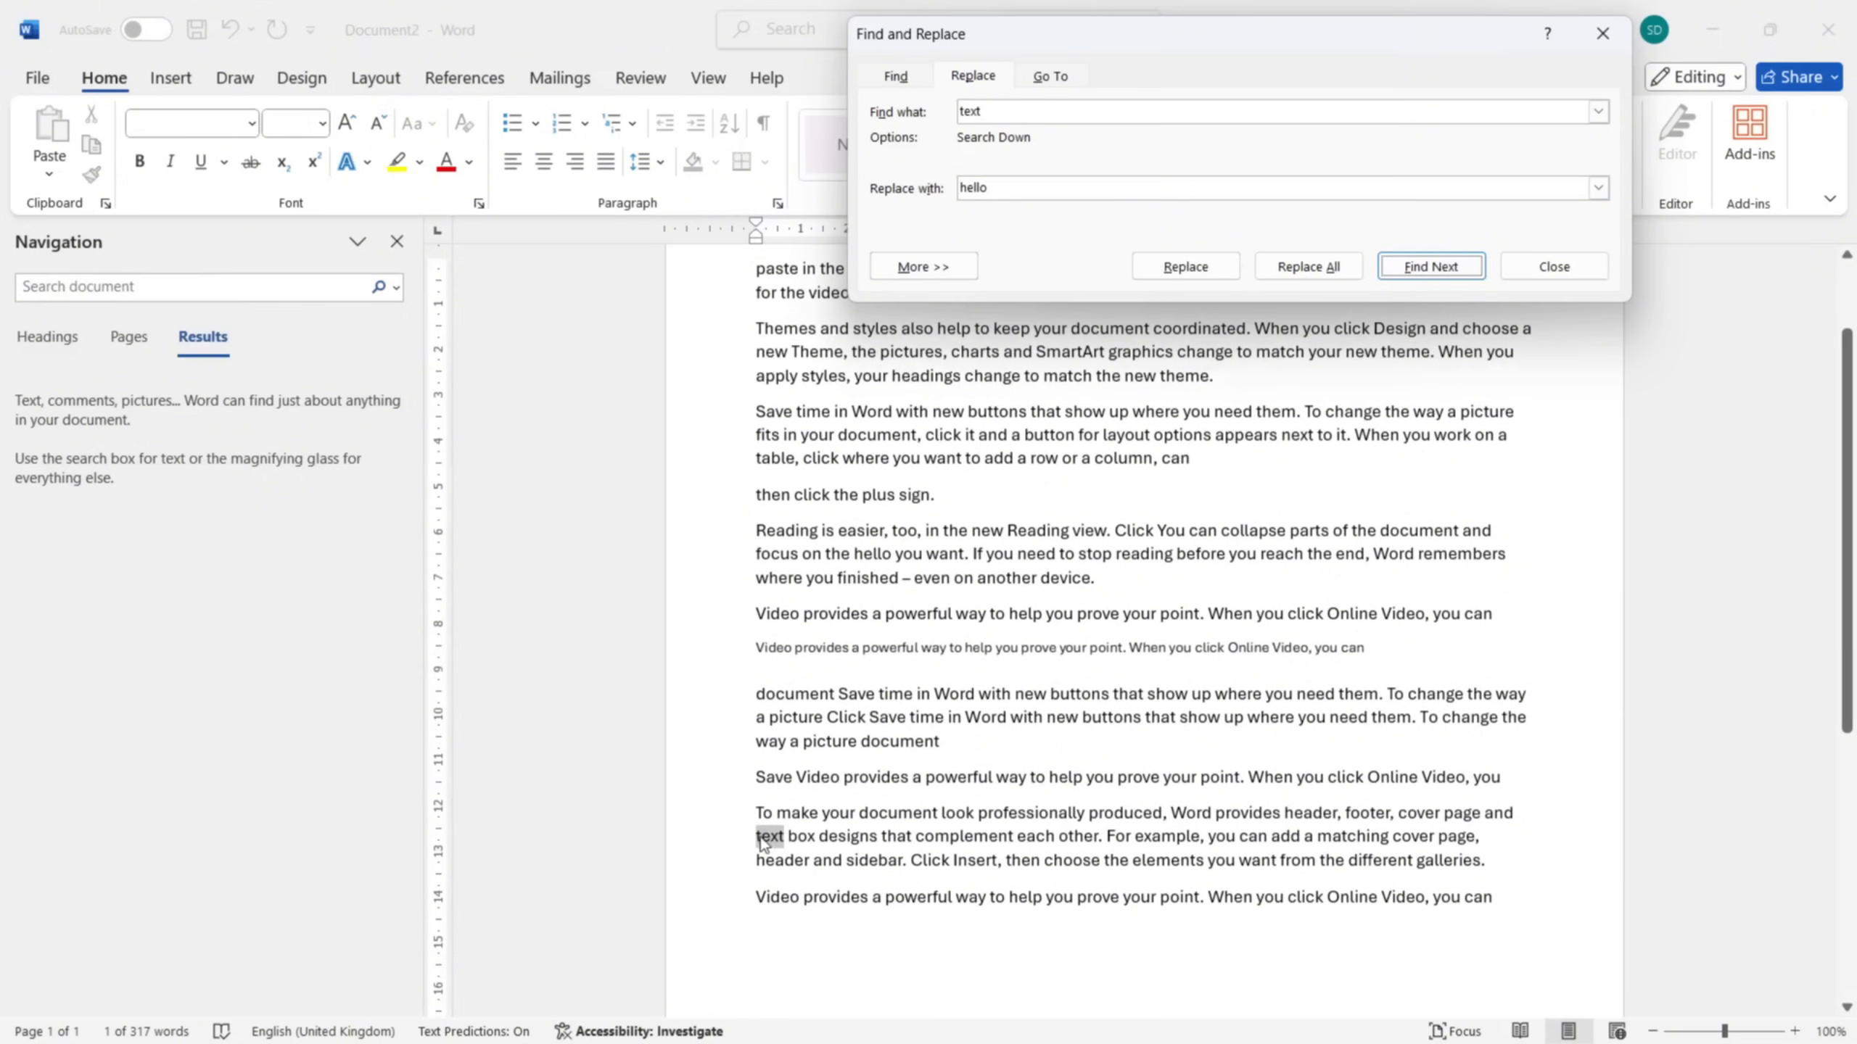
{"action": "left_click", "coordinate": [1185, 268]}
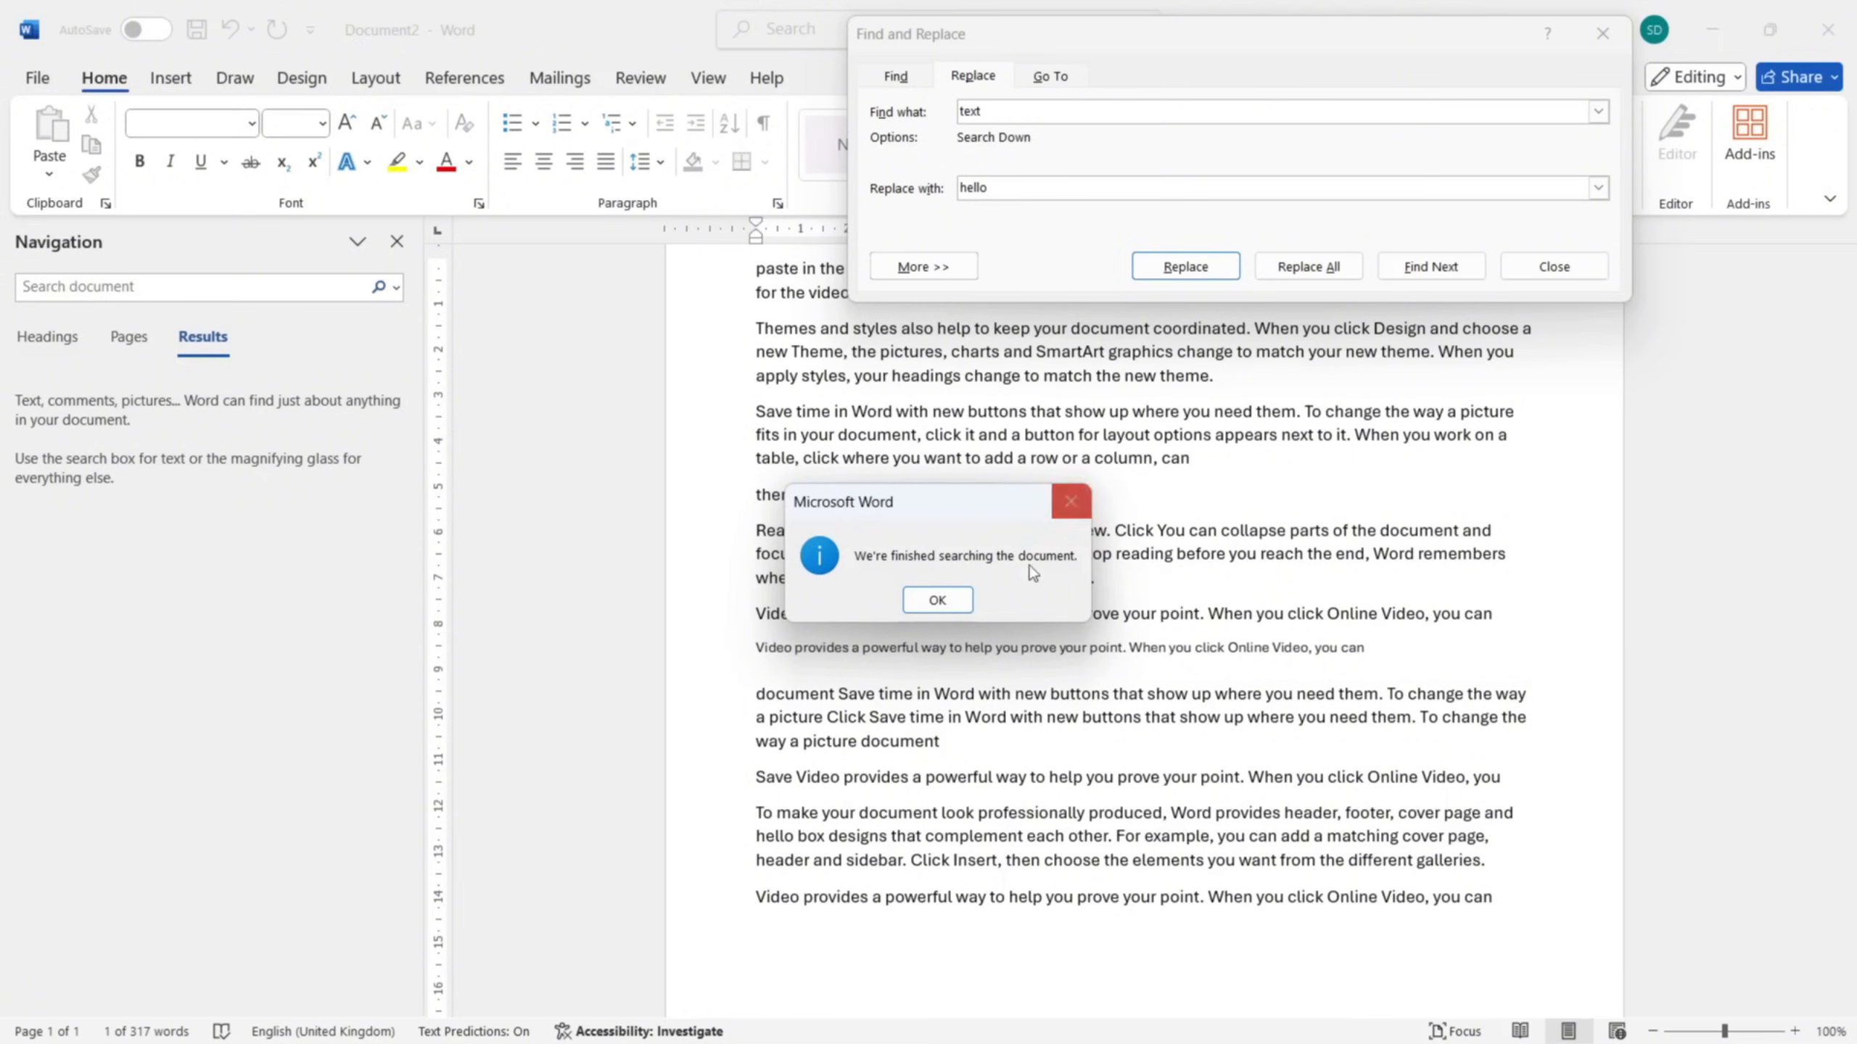
{"action": "left_click", "coordinate": [963, 601]}
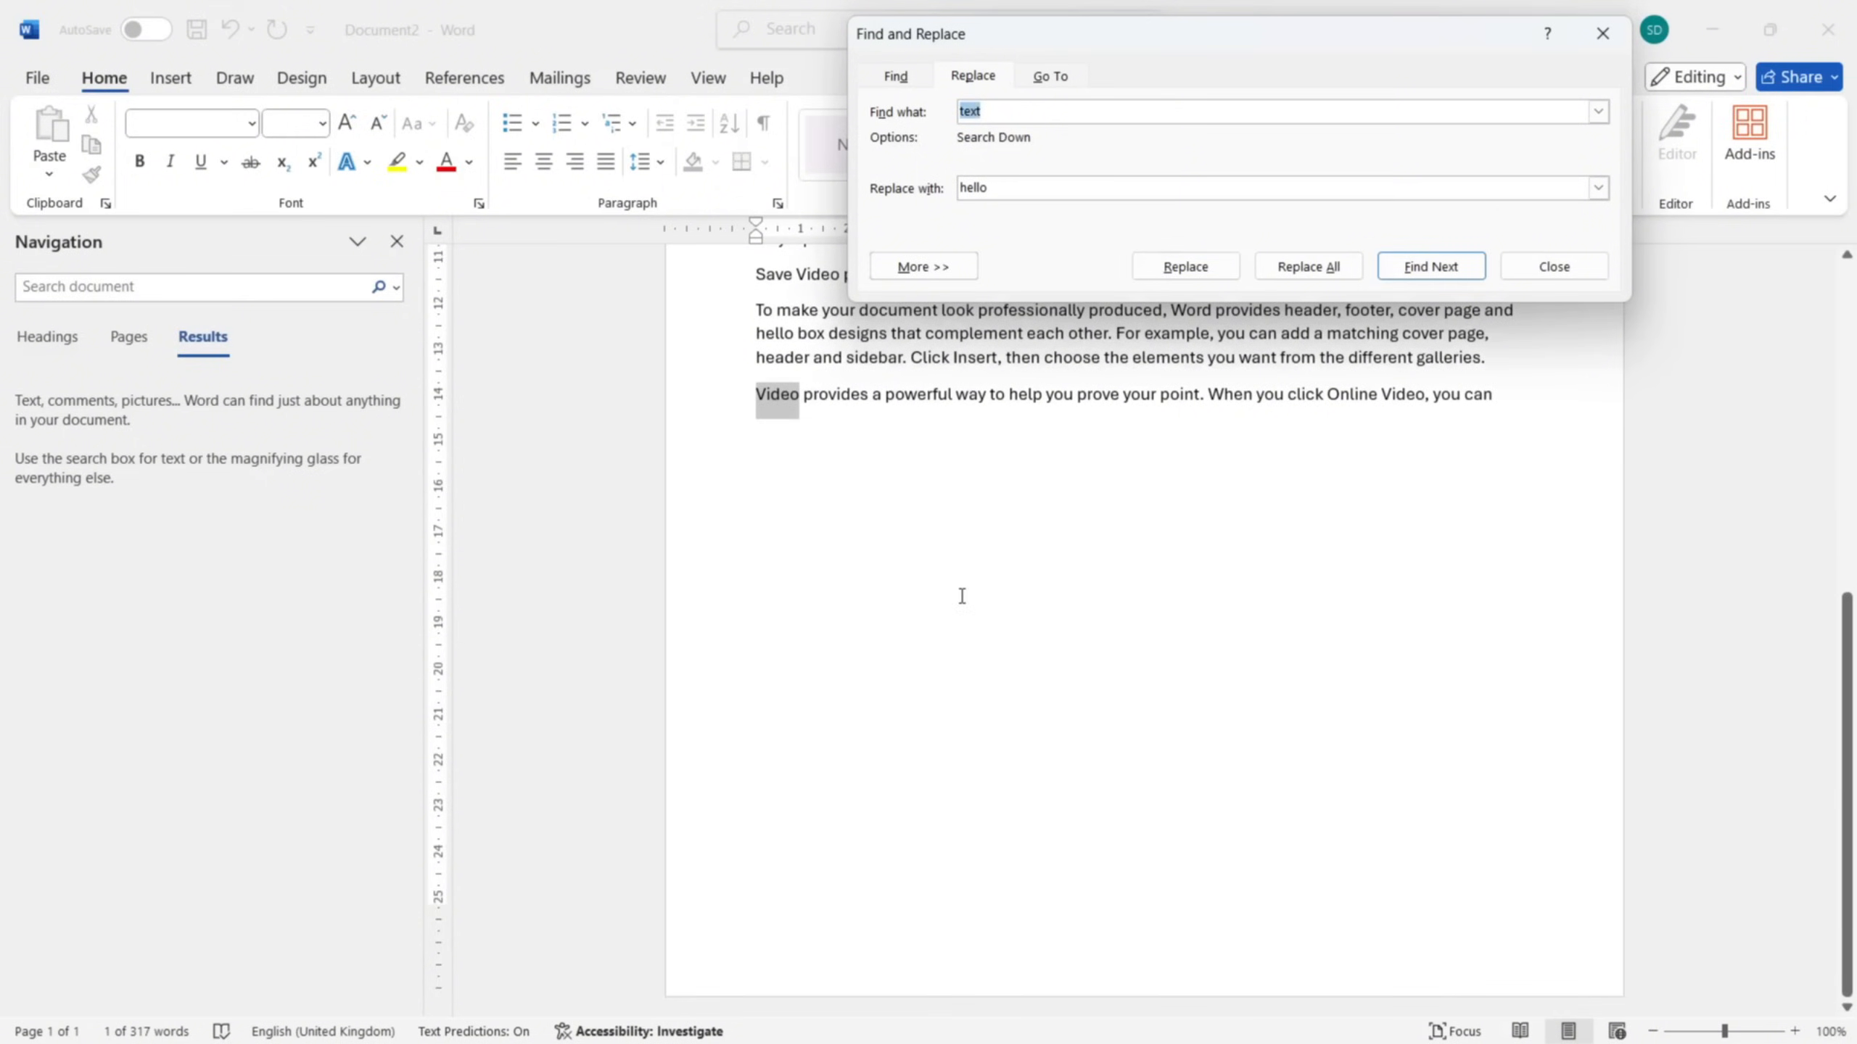
{"action": "key", "text": "Escape"}
{"action": "scroll", "coordinate": [1241, 512], "scroll_direction": "up", "scroll_amount": 6}
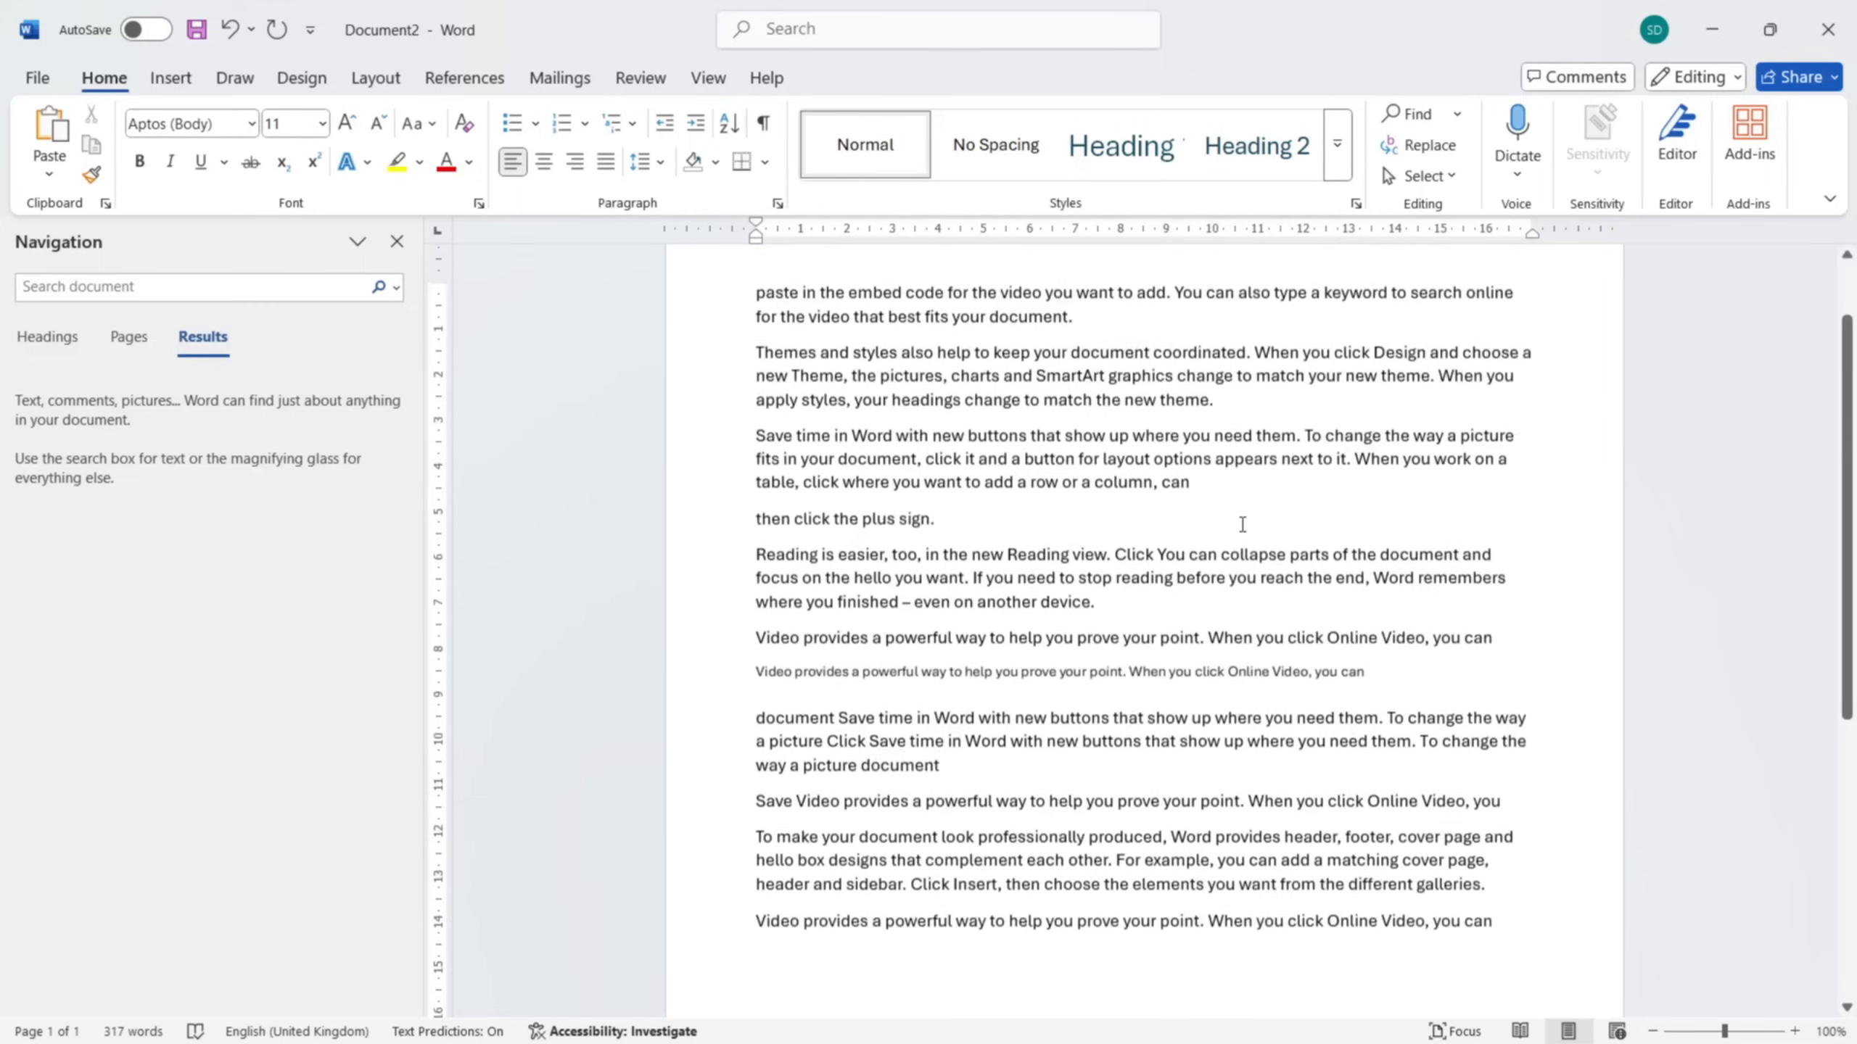
- Set up a new find-and-replace that finds "video" and replaces it with "file"
{"action": "left_click", "coordinate": [1420, 150]}
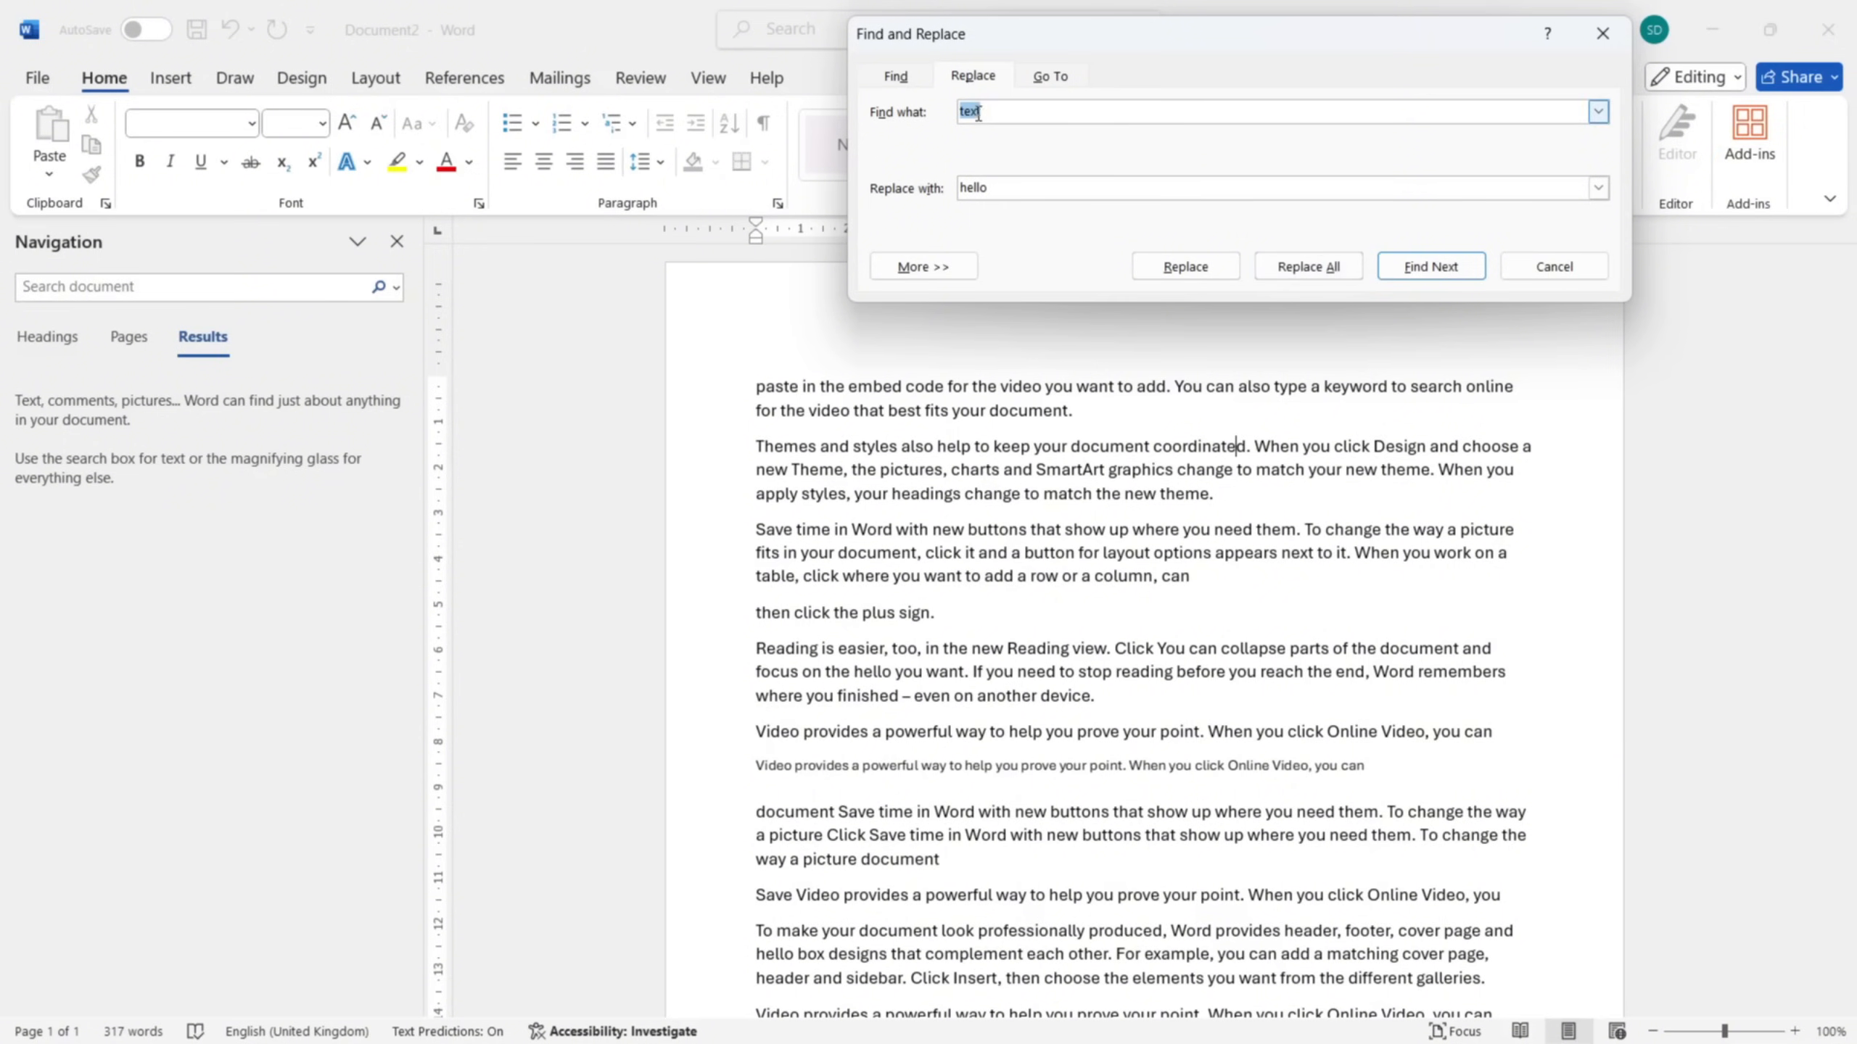
{"action": "type", "text": "videop"}
{"action": "key", "text": "BackSpace"}
{"action": "left_click", "coordinate": [1029, 192]}
{"action": "key", "text": "BackSpace"}
{"action": "key", "text": "BackSpace"}
{"action": "key", "text": "BackSpace"}
{"action": "key", "text": "BackSpace"}
{"action": "key", "text": "BackSpace"}
{"action": "type", "text": "file"}
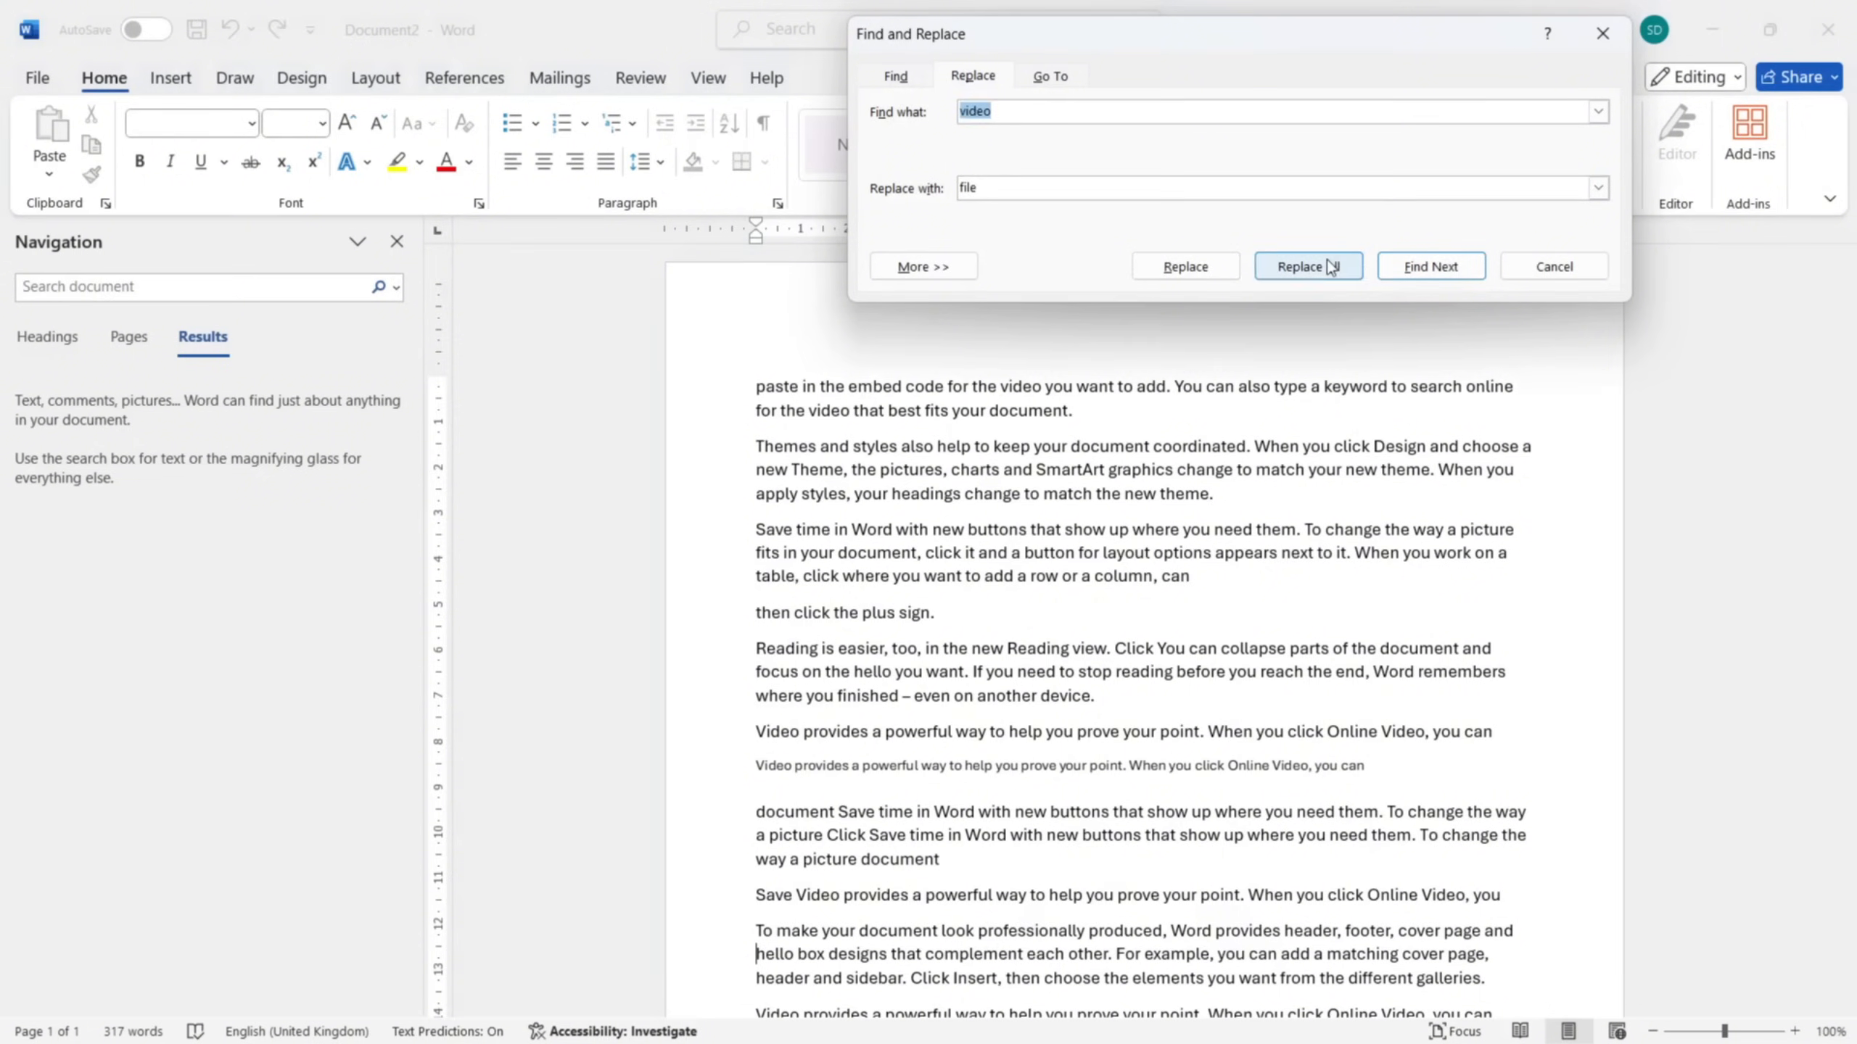
- Replace all occurrences of "video" with "file" at once, then close the replace dialog and the Navigation pane
{"action": "left_click", "coordinate": [1310, 266]}
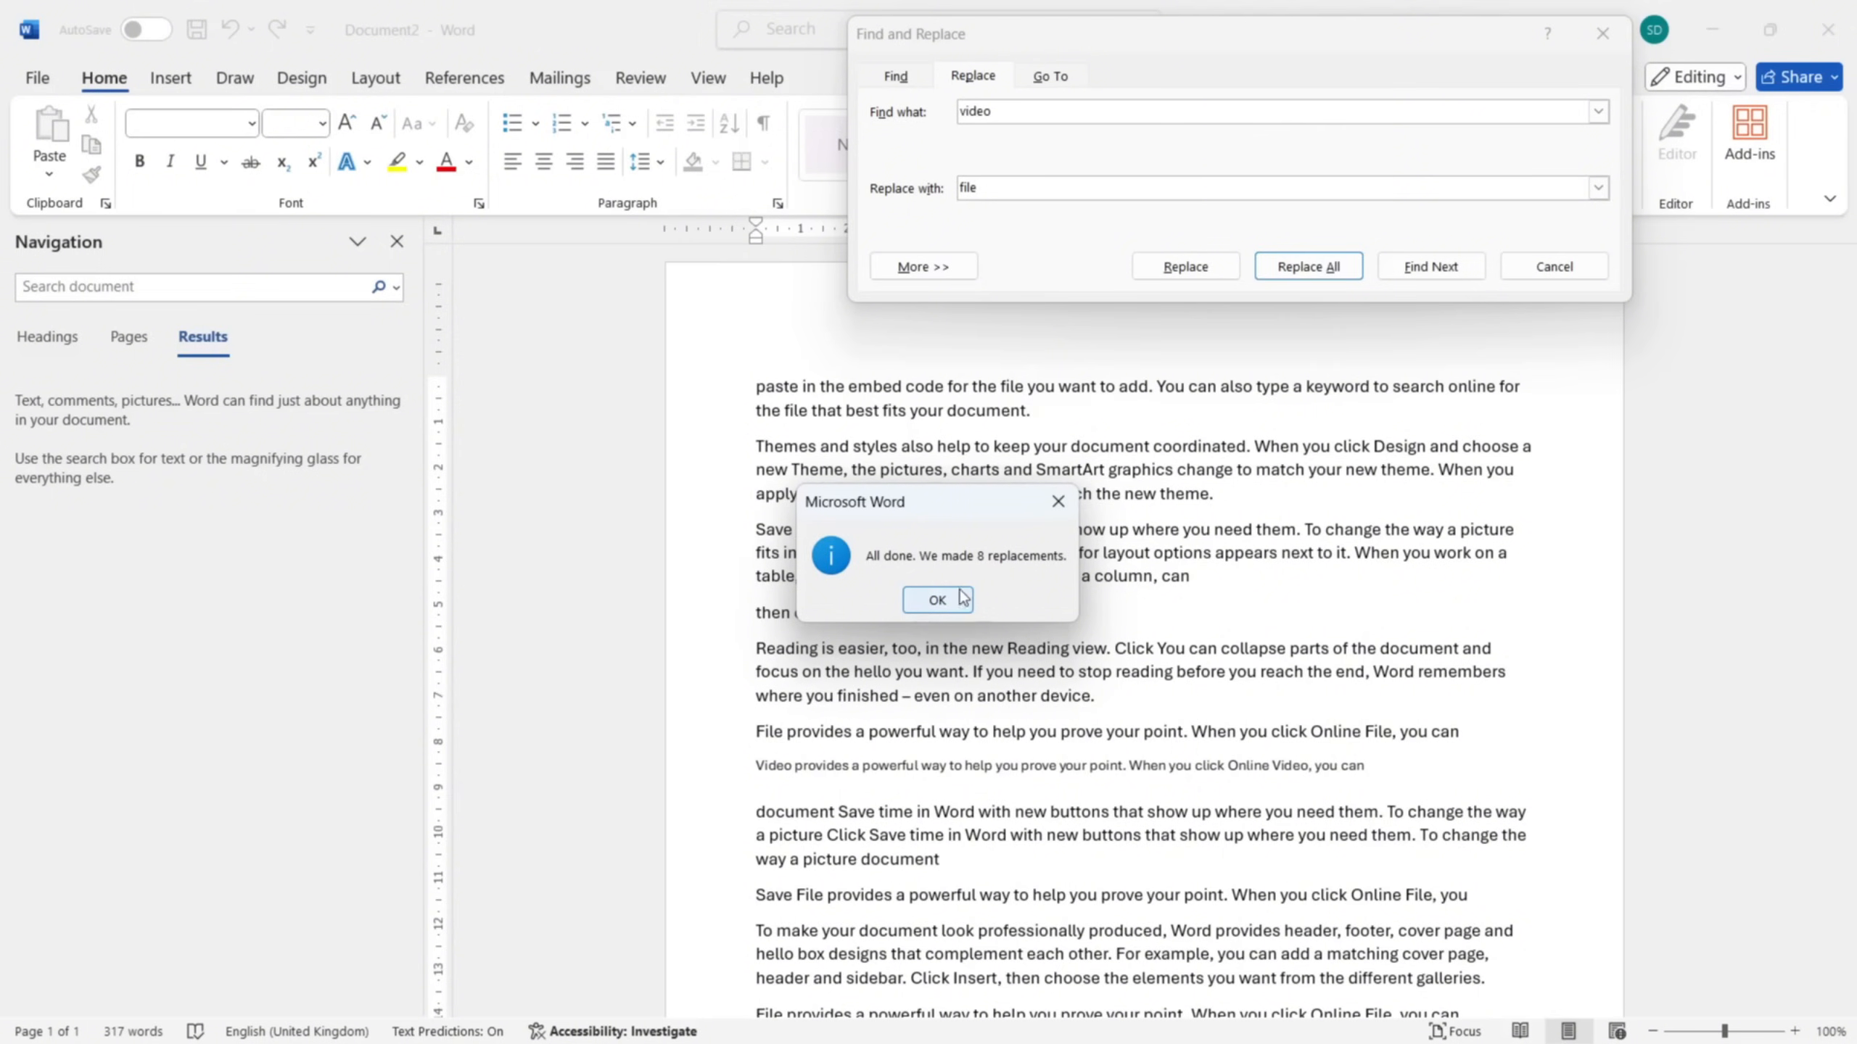
{"action": "left_click", "coordinate": [937, 600]}
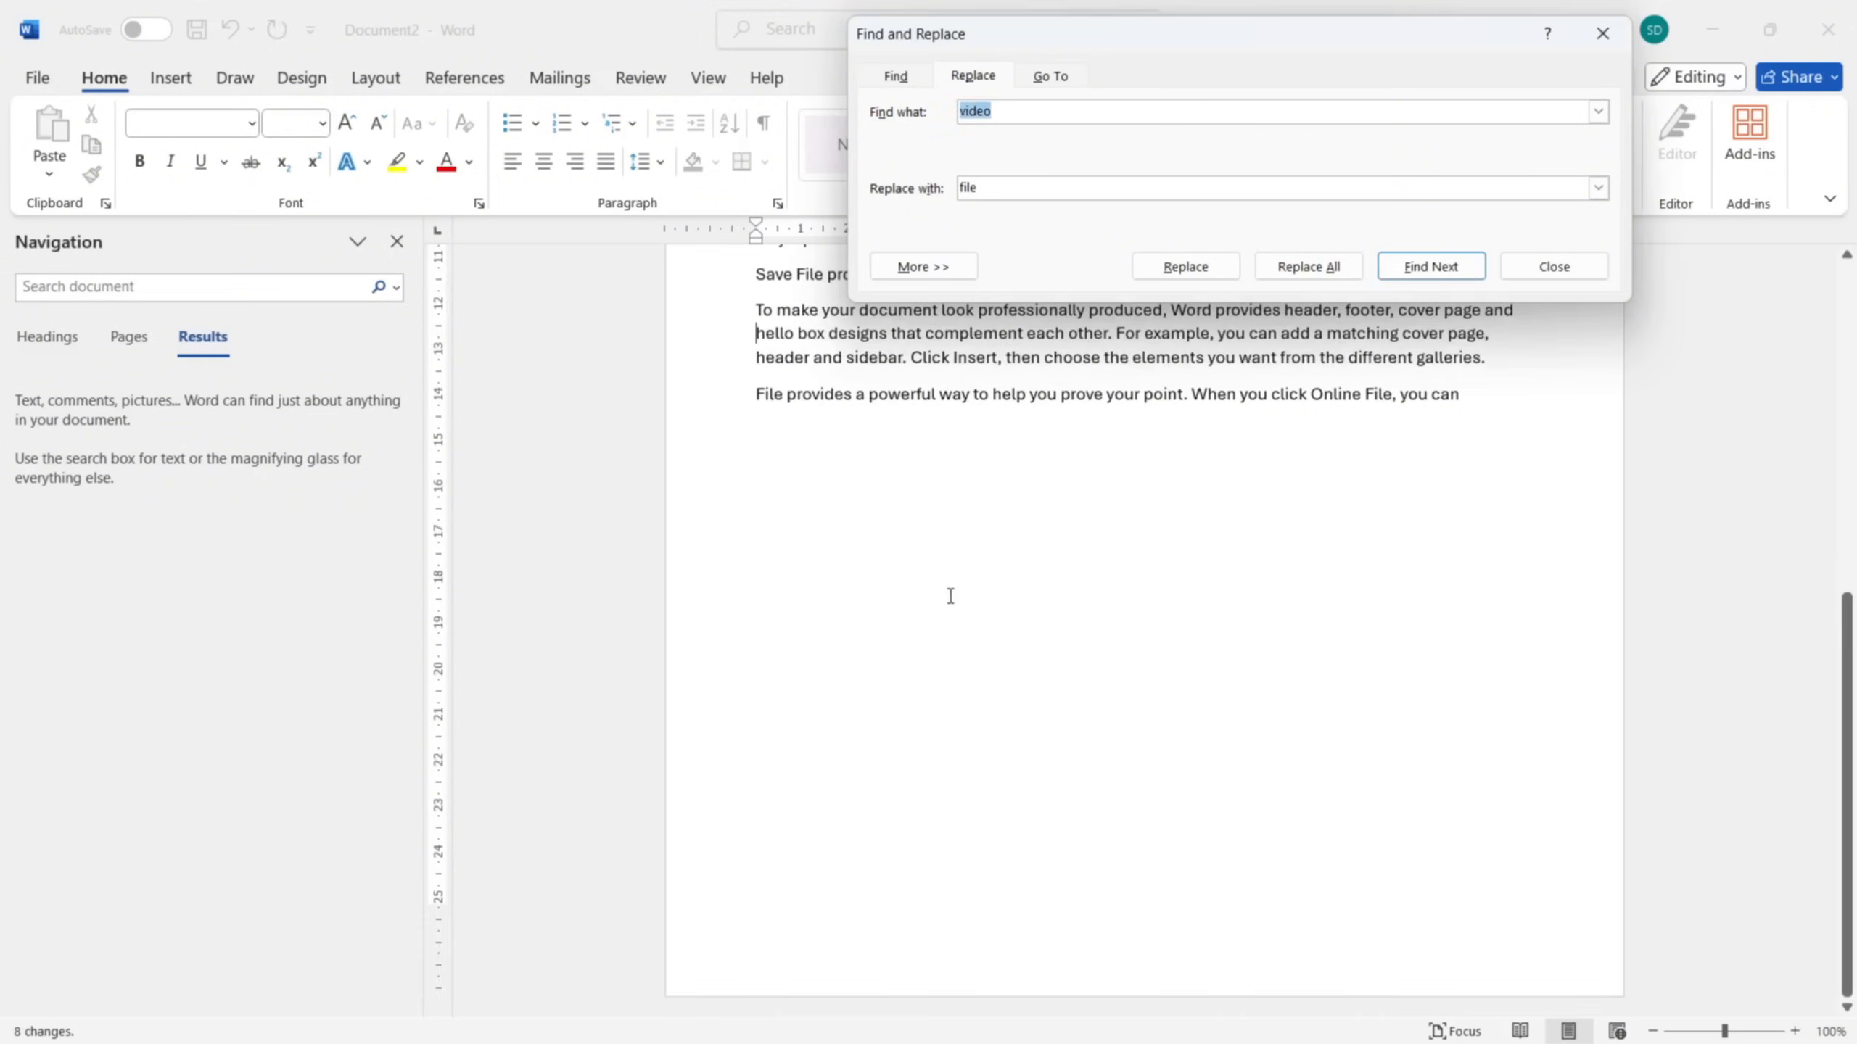
{"action": "left_click", "coordinate": [1602, 33]}
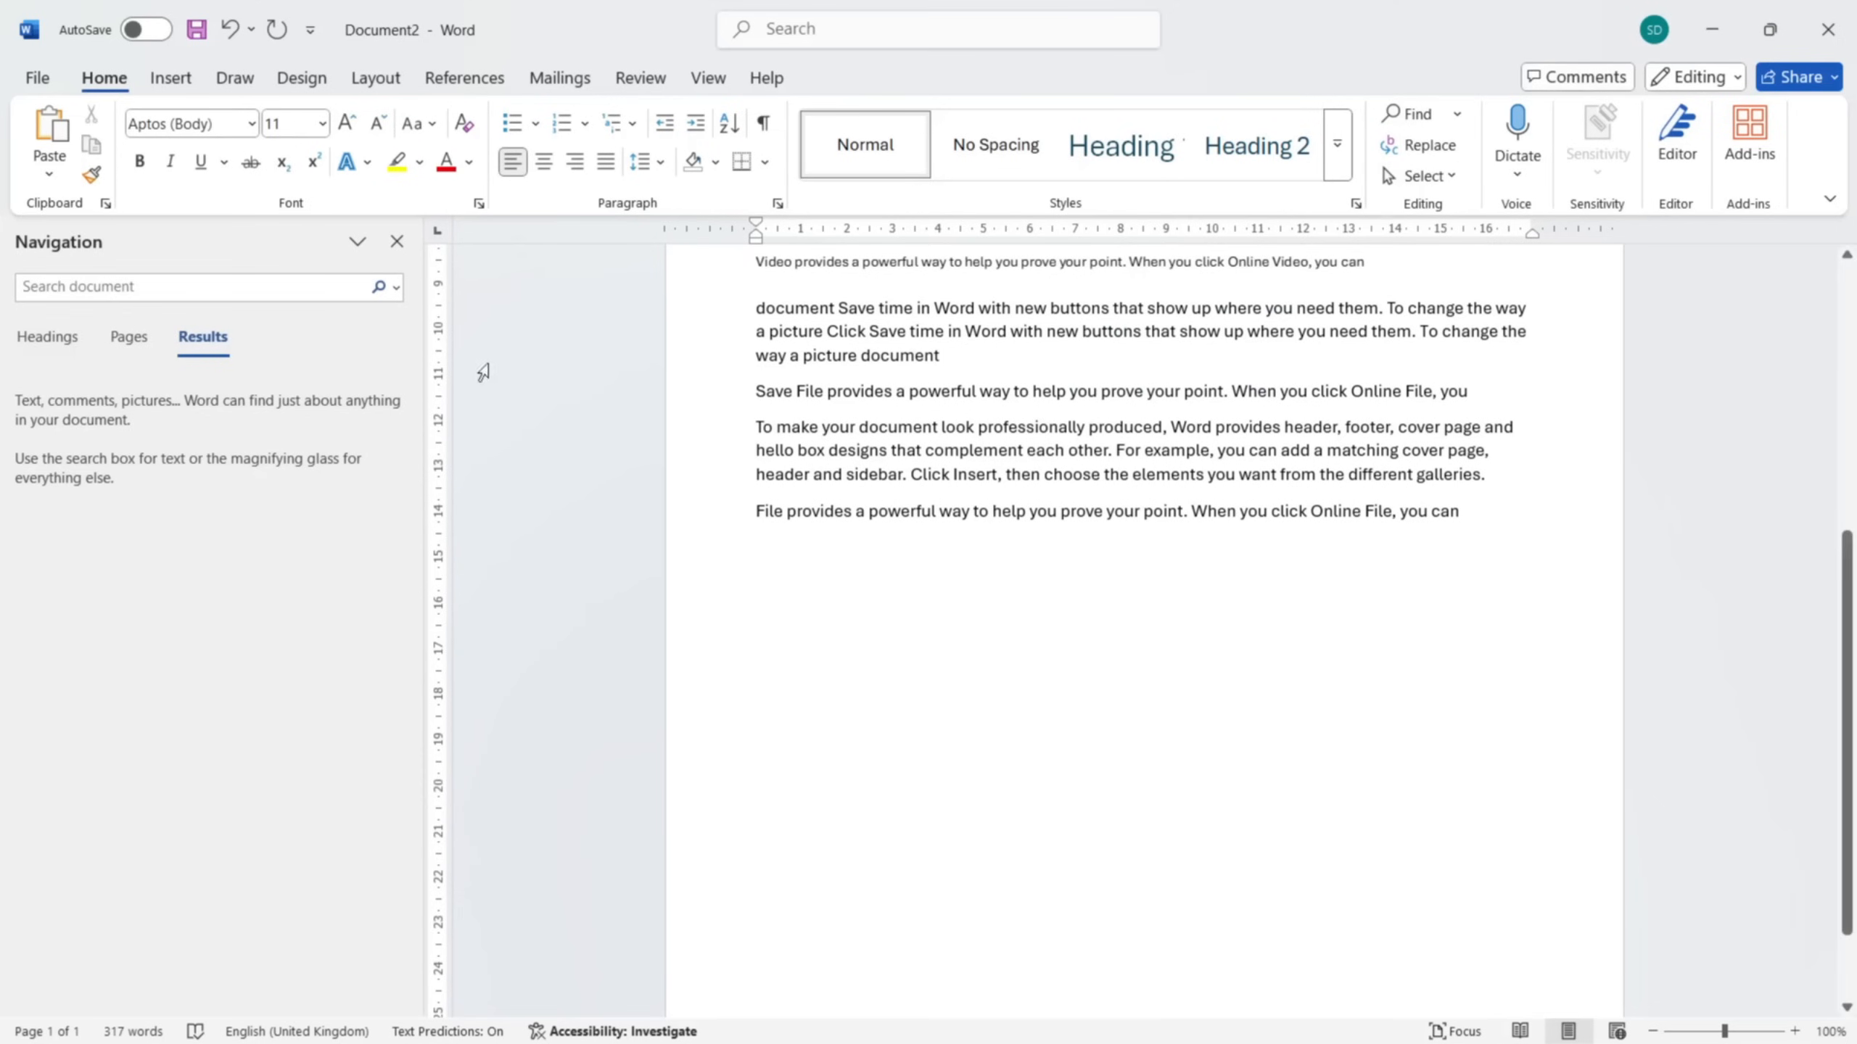
{"action": "left_click", "coordinate": [397, 242]}
{"action": "scroll", "coordinate": [523, 416], "scroll_direction": "up", "scroll_amount": 6}
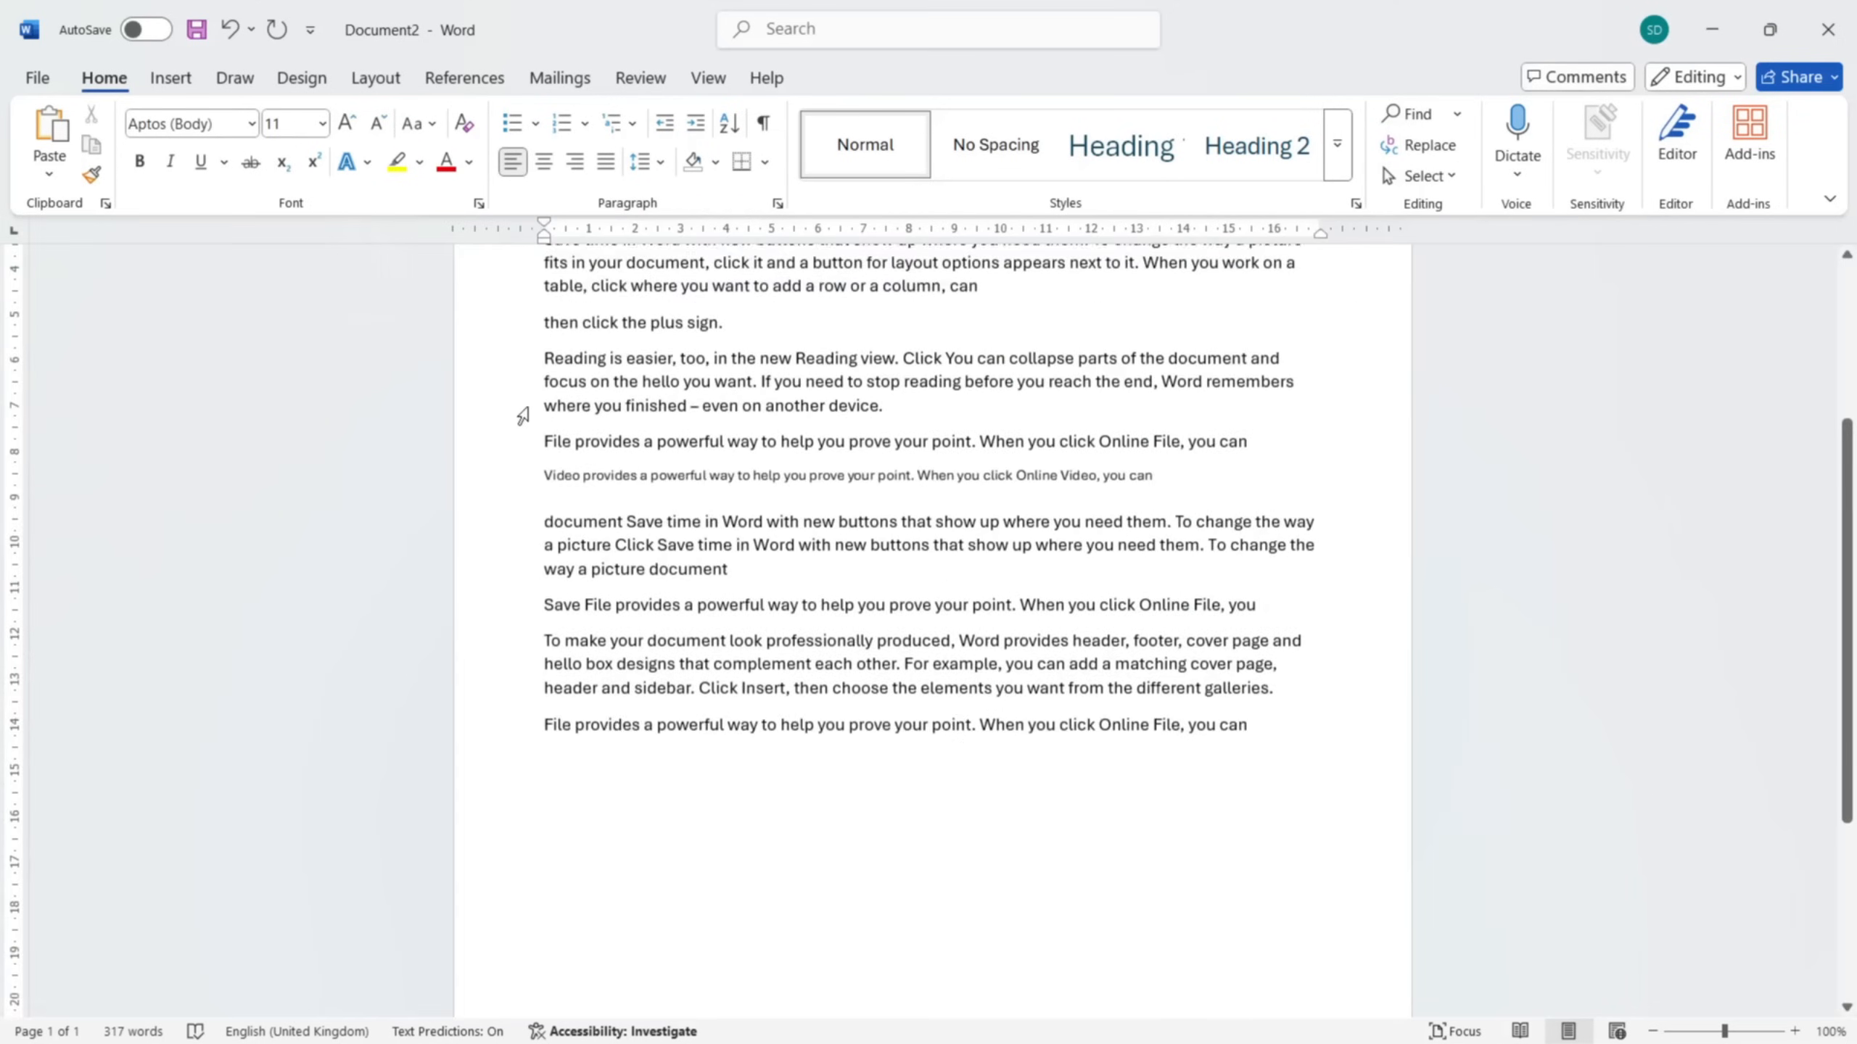